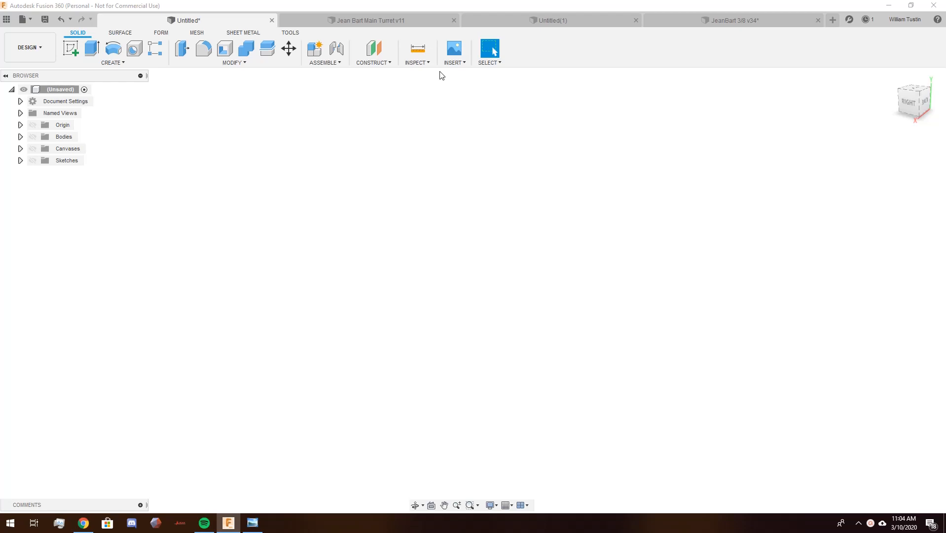
- Close all open designs, including Jean Bart Main Turret and JeanBart 3/8, discarding the unsaved one, to leave a blank design
left_click(450, 63)
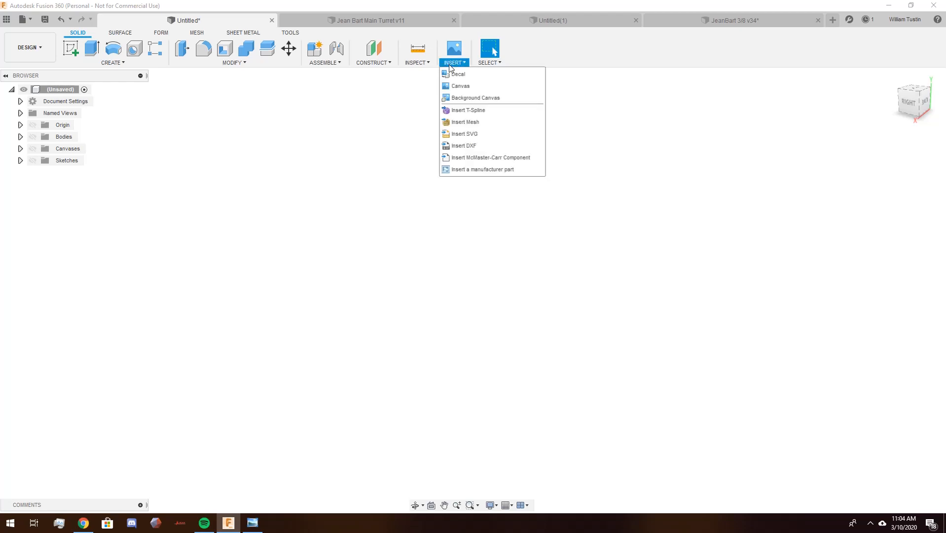
left_click(452, 63)
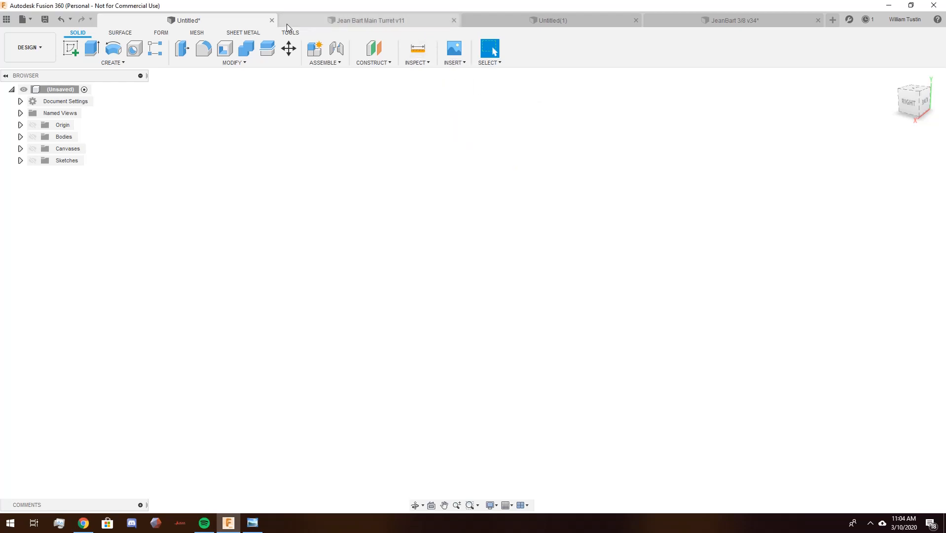
left_click(272, 20)
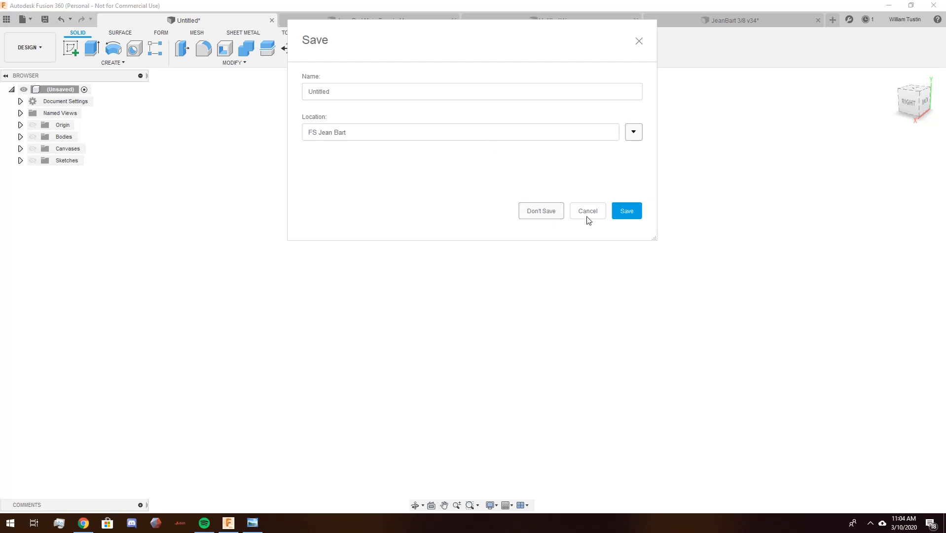
left_click(541, 212)
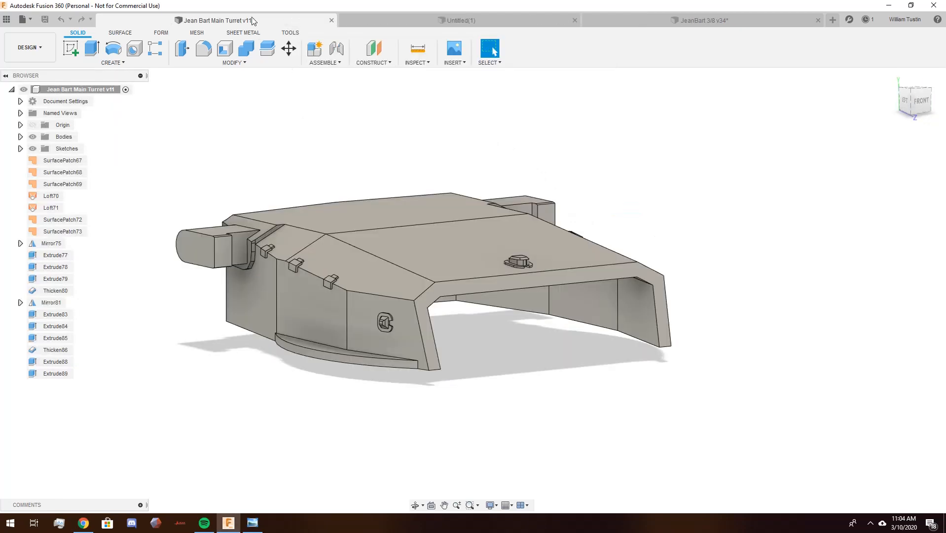
left_click(332, 22)
left_click(454, 21)
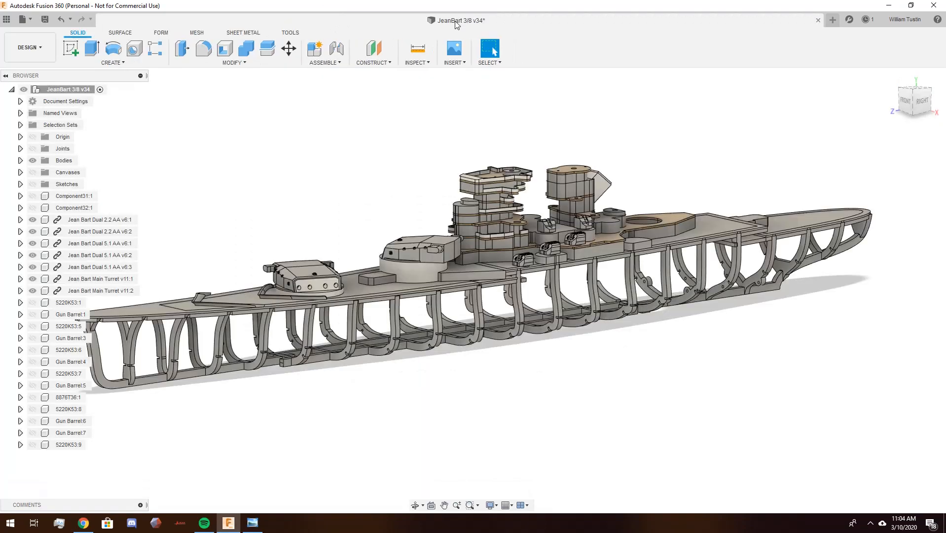
left_click(818, 21)
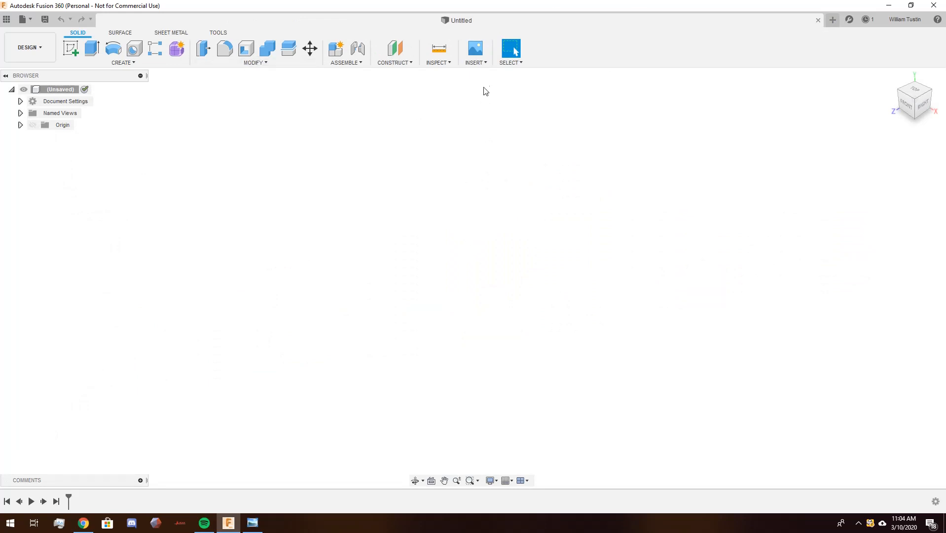
- Load the image J BART1940C2-02 as a canvas from the Battleship JEAN BART 1940 folder inside Downloads > Boat Stuff
left_click(480, 63)
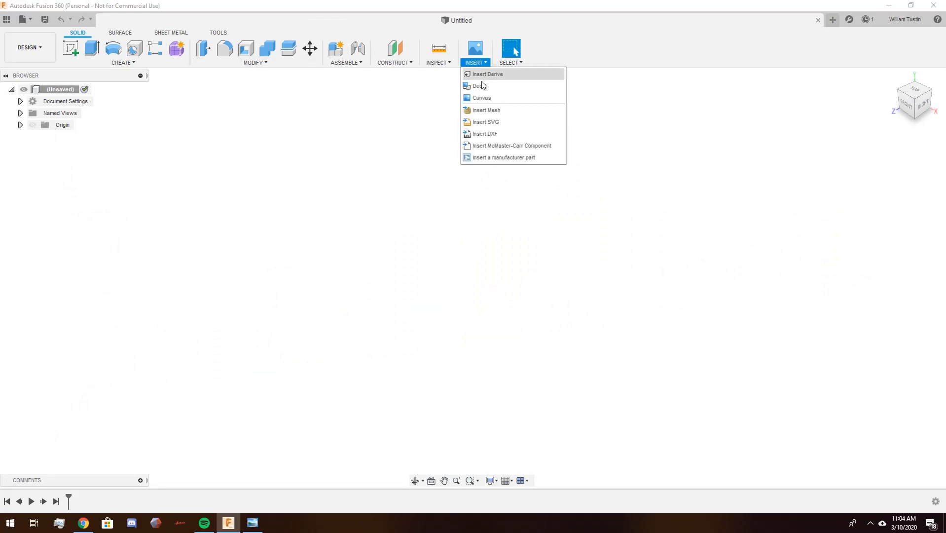
left_click(486, 98)
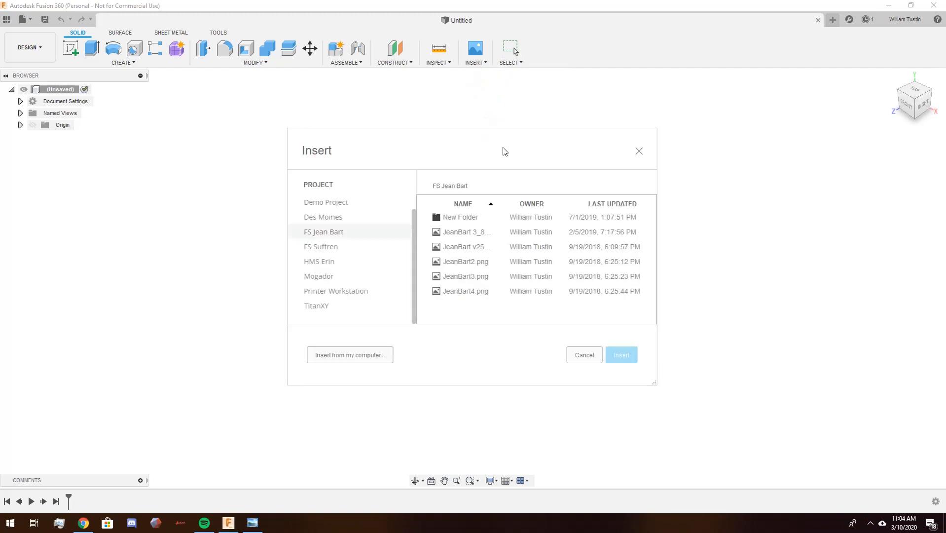
left_click_drag(504, 151, 492, 94)
left_click(346, 306)
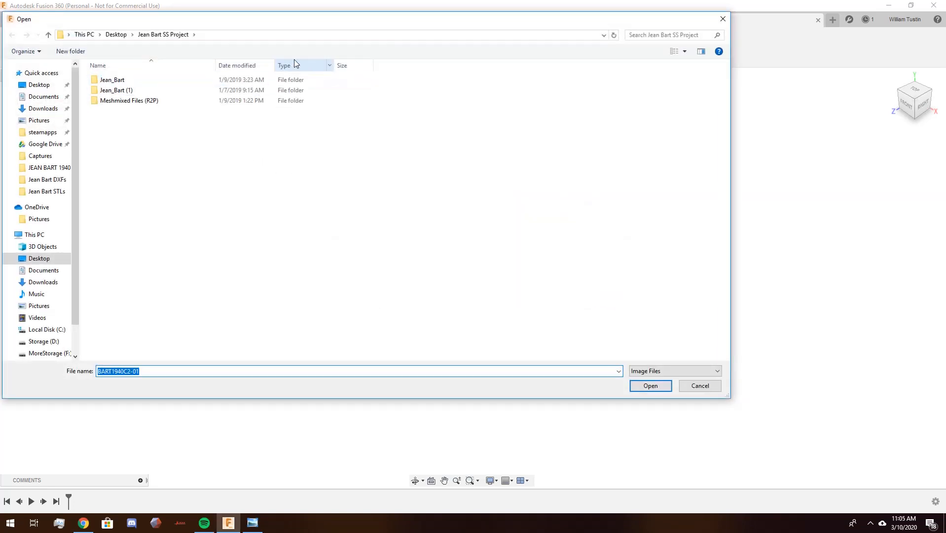
left_click(43, 108)
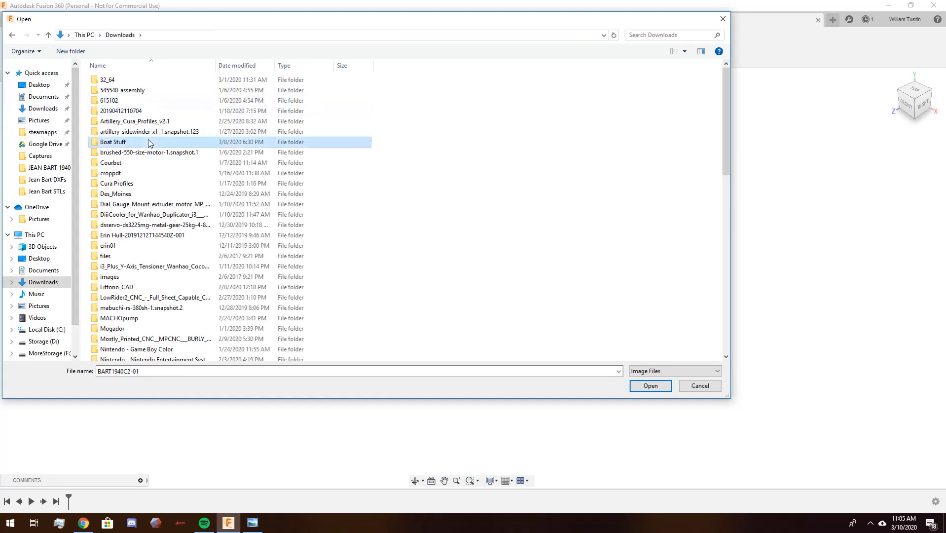
double_click(113, 142)
double_click(181, 92)
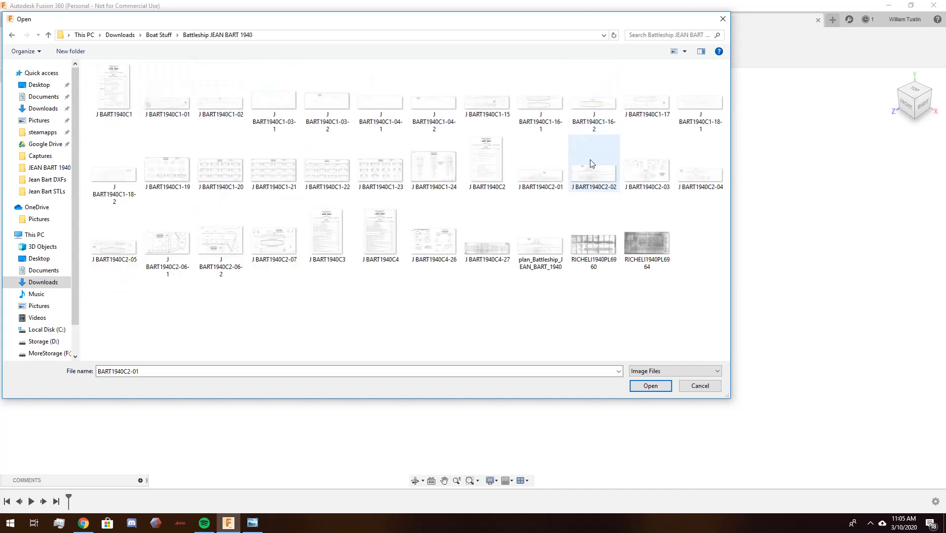
double_click(604, 183)
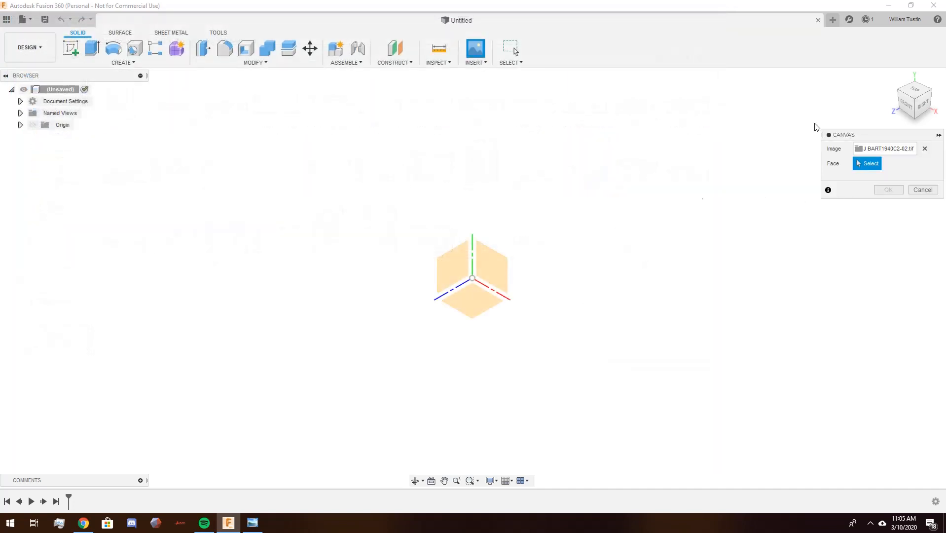
- Place the canvas on the YZ plane in the right view and flip it horizontally
left_click(923, 105)
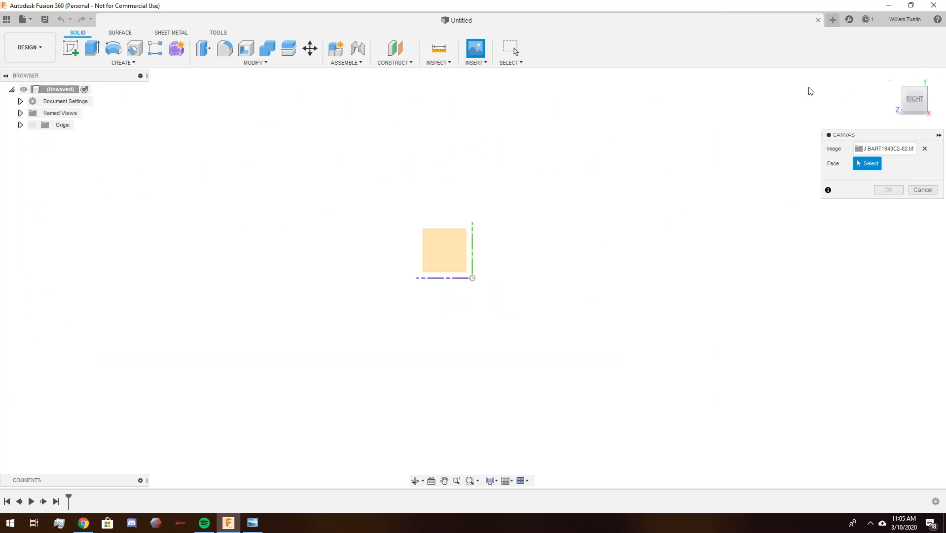
left_click(450, 250)
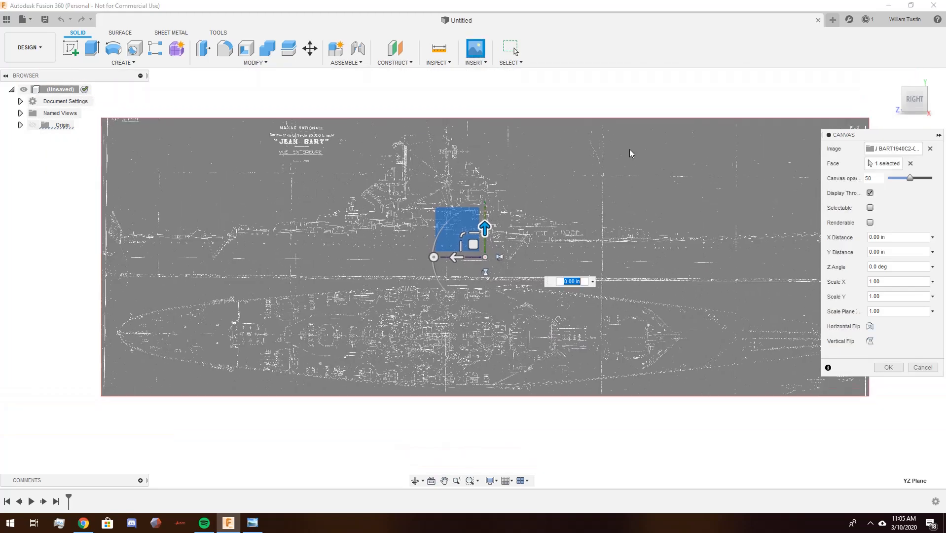
left_click(910, 102)
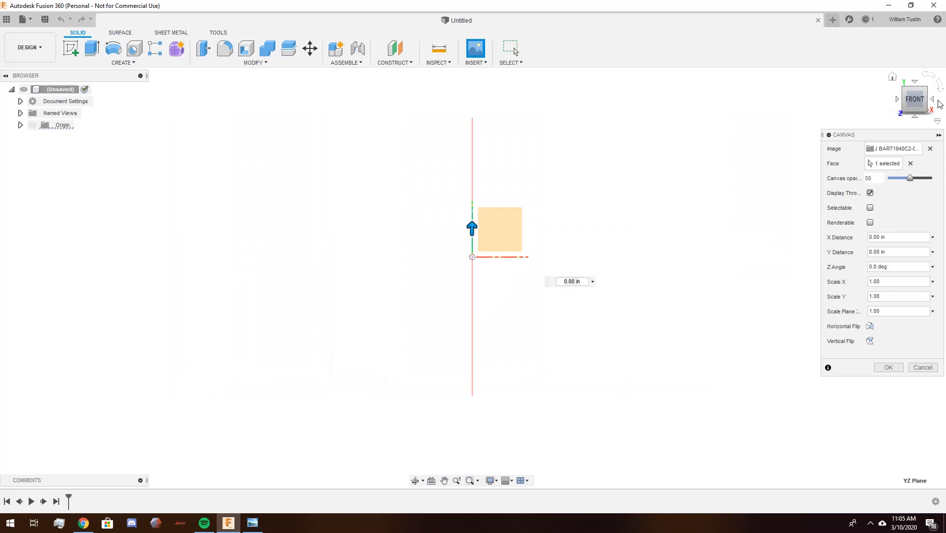
left_click(932, 99)
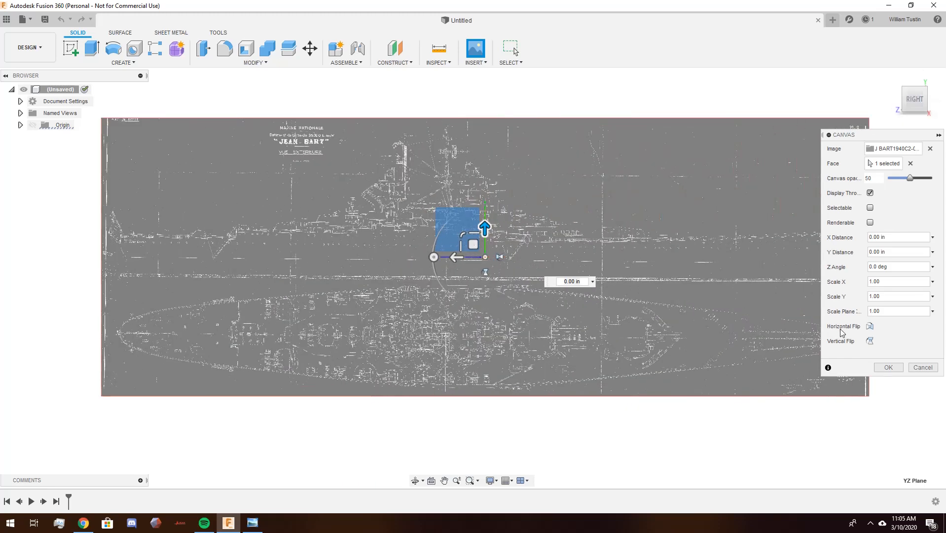
left_click(869, 326)
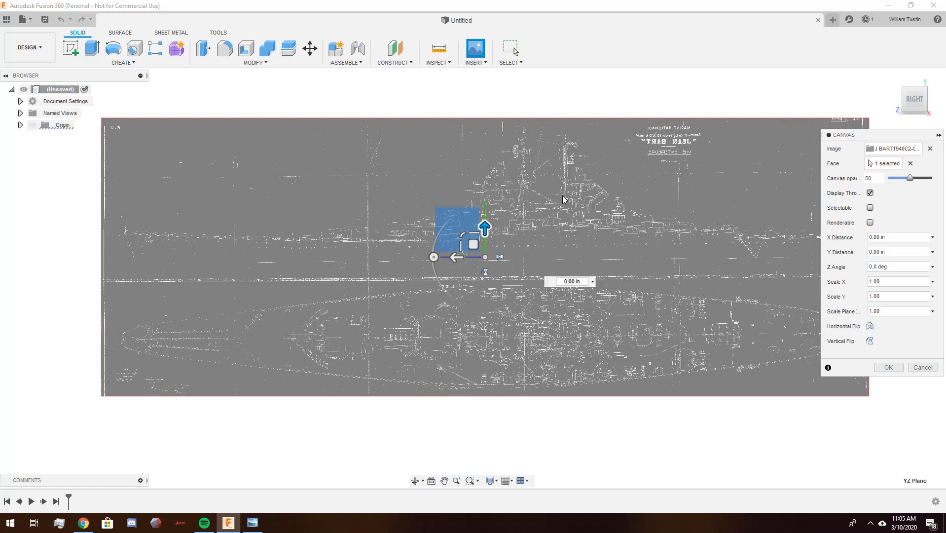
- Shift the canvas upward on its plane to an X distance of 0.03 in
scroll(564, 199, "up", 2)
scroll(481, 207, "down", 5)
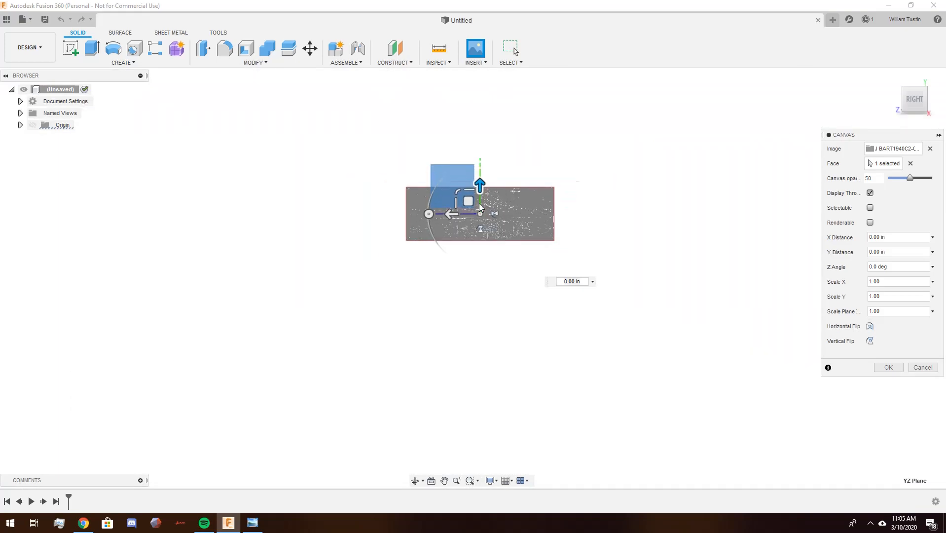
scroll(480, 207, "up", 5)
middle_click_drag(475, 203, 527, 135)
left_click_drag(545, 252, 544, 168)
left_click_drag(544, 210, 544, 211)
scroll(438, 198, "down", 10)
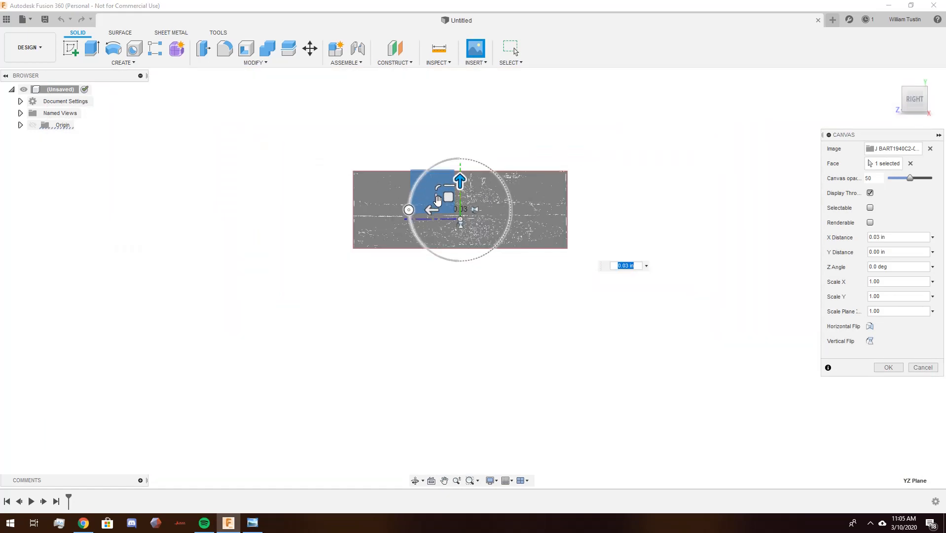
middle_click_drag(360, 135, 378, 171)
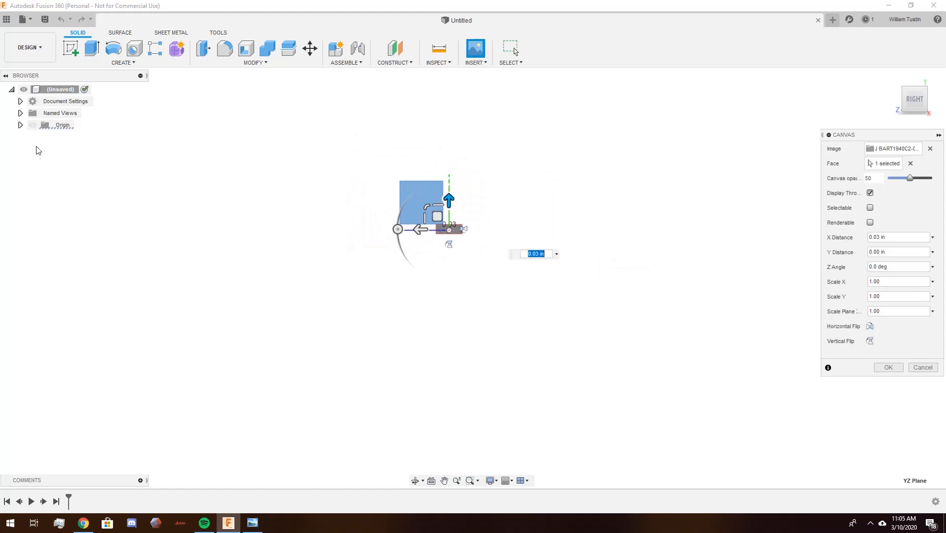
- Show the origin and move the canvas down to an X distance of -0.01 in, bringing the ship's deck near the origin axis
left_click(33, 125)
scroll(444, 237, "up", 5)
middle_click_drag(534, 179, 499, 198)
scroll(513, 209, "up", 13)
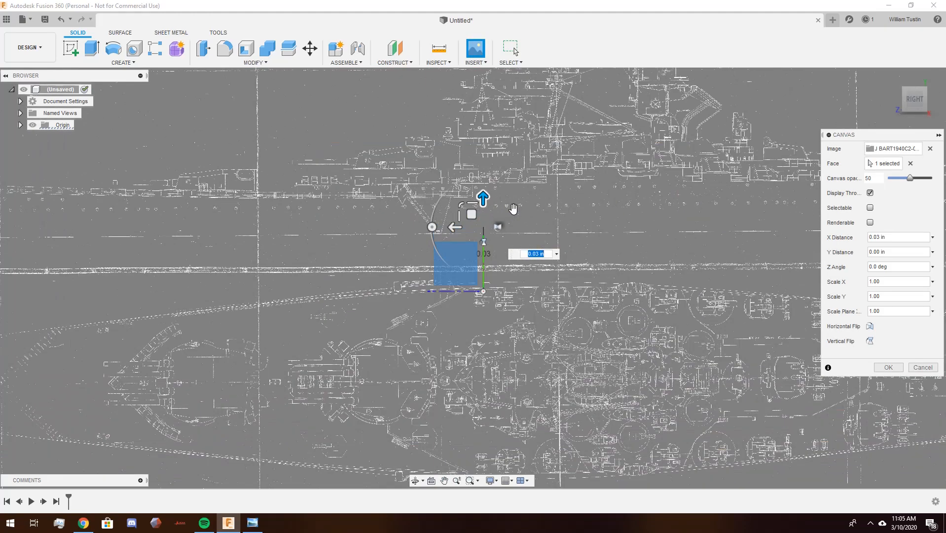
scroll(513, 209, "up", 5)
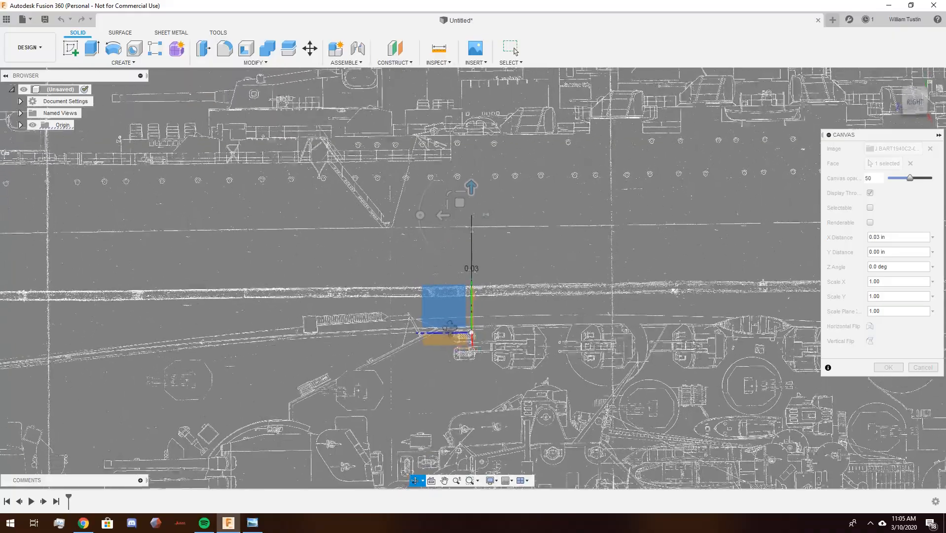
middle_click_drag(449, 327, 473, 286, "shift")
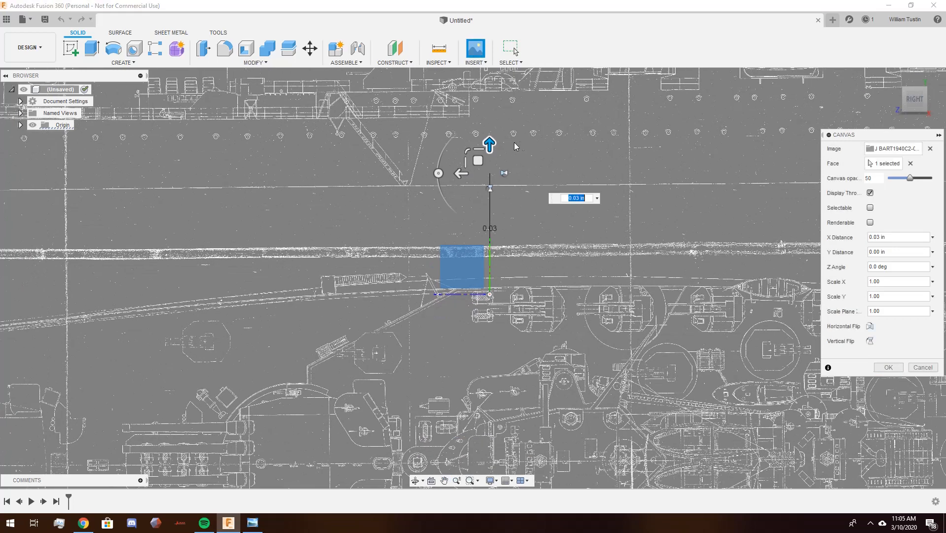
left_click_drag(489, 147, 95, 348)
scroll(440, 316, "down", 3)
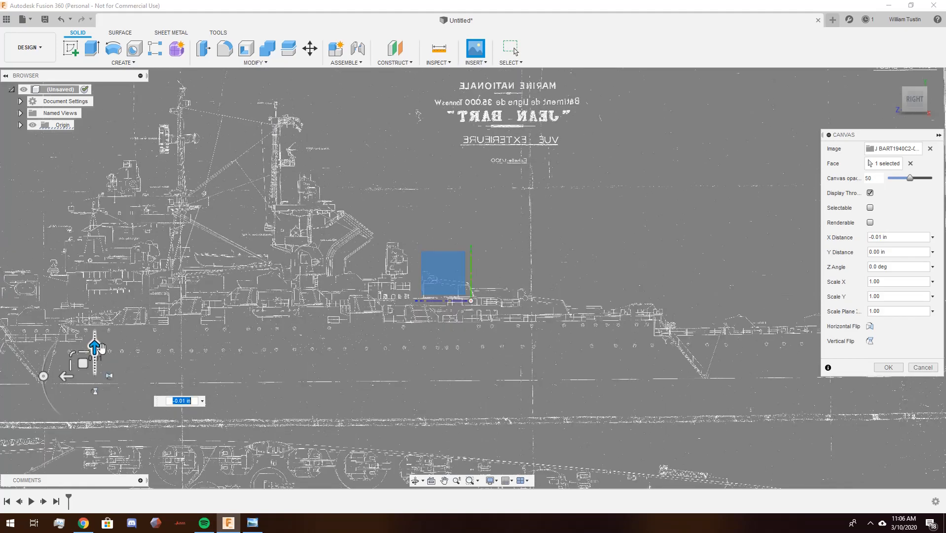
- Fine-tune the canvas's X distance to -0.011 in and finish inserting it
scroll(462, 280, "up", 5)
scroll(463, 280, "down", 1)
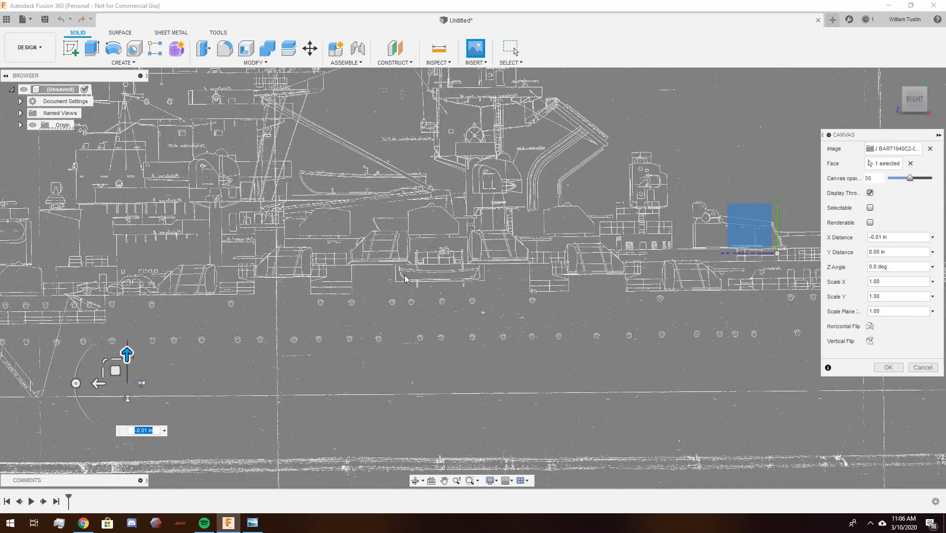
left_click_drag(126, 355, 128, 360)
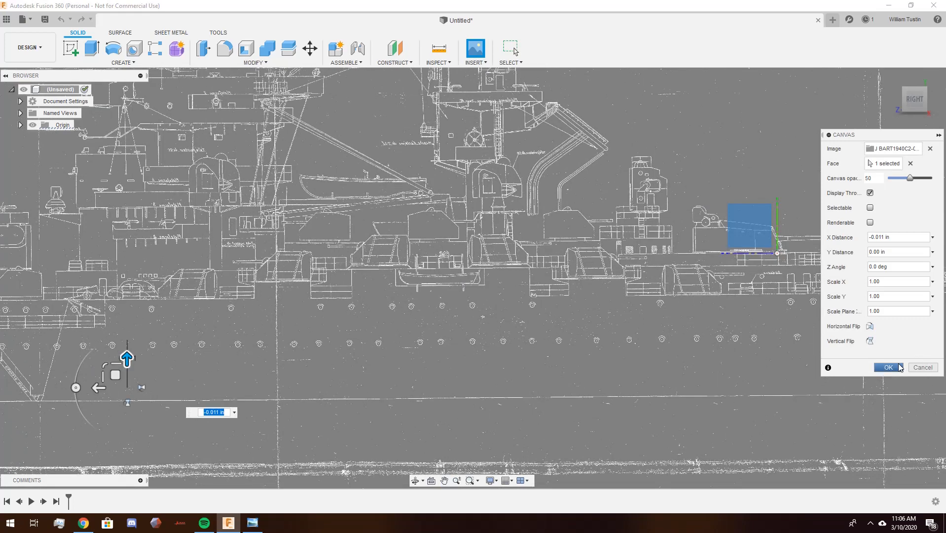
left_click(888, 368)
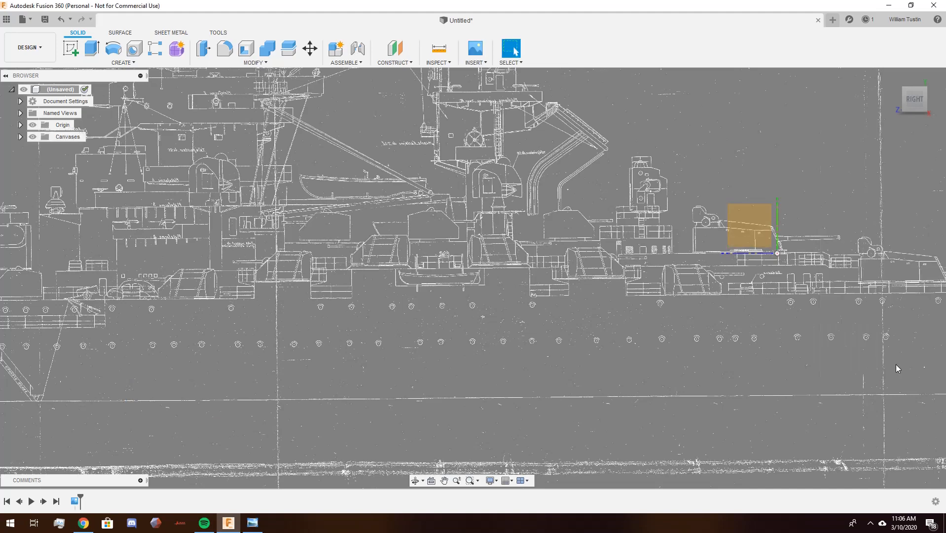
- Hide the origin planes and axes so only the canvas is displayed
scroll(503, 291, "down", 6)
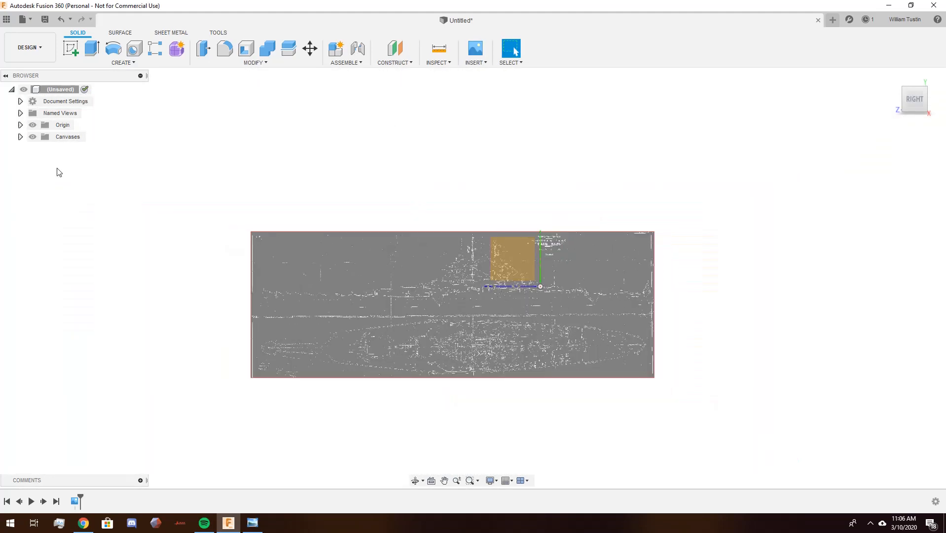
left_click(33, 125)
scroll(483, 351, "up", 2)
scroll(482, 350, "up", 2)
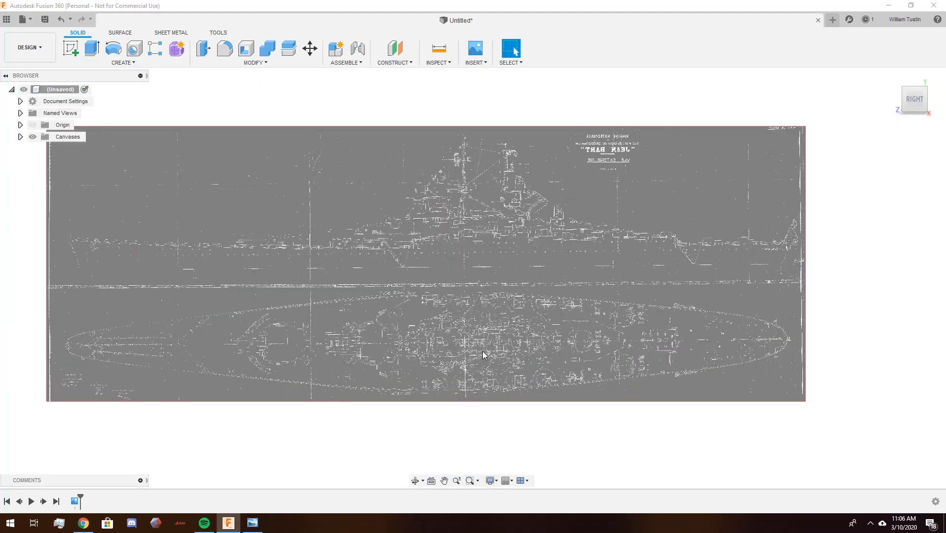
middle_click_drag(412, 333, 463, 328)
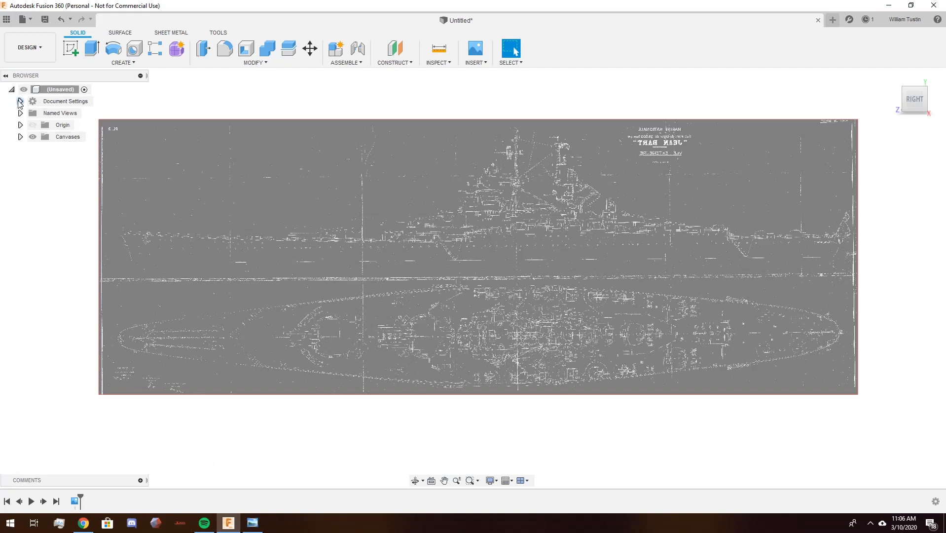
- Turn off design history capture for the unsaved design and accept the warning
left_click(20, 102)
left_click(20, 102)
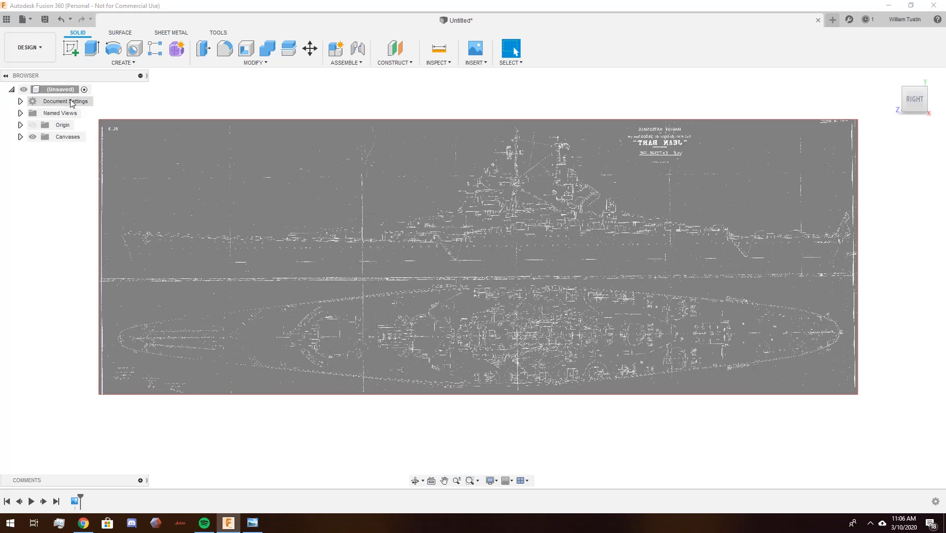
right_click(65, 104)
left_click(63, 104)
right_click(62, 103)
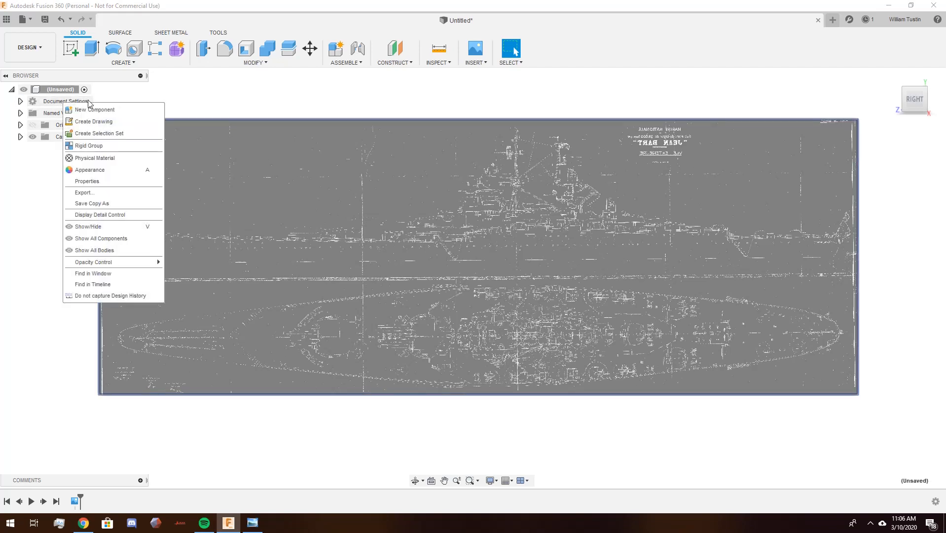
left_click(110, 296)
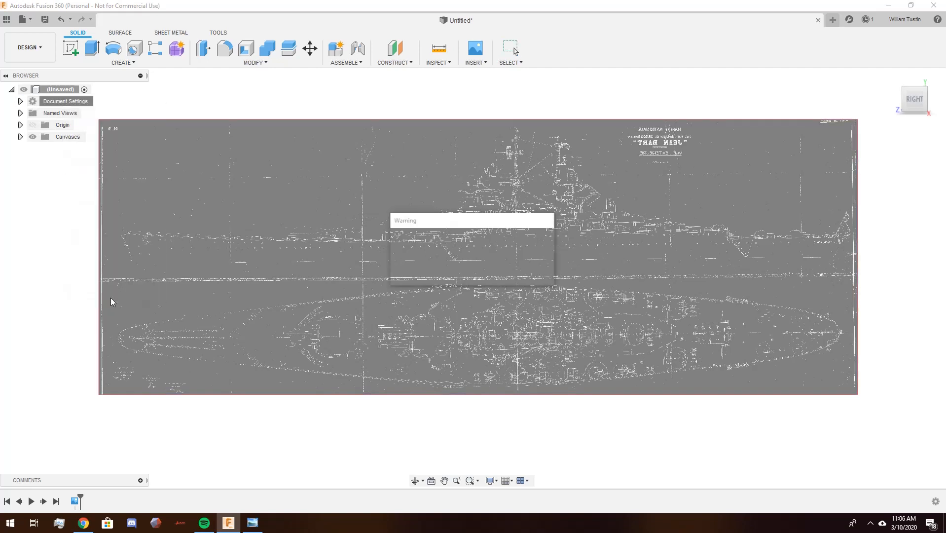
left_click(486, 274)
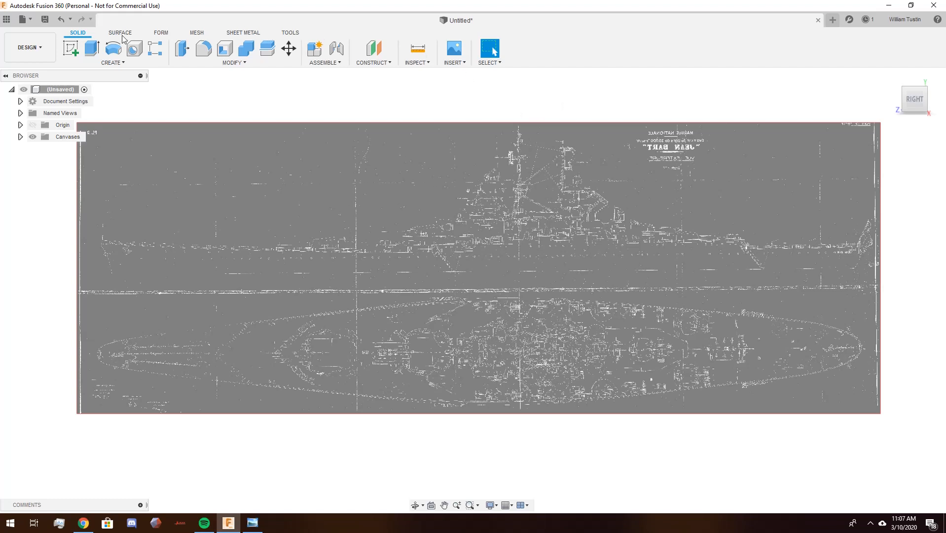
scroll(669, 228, "up", 3)
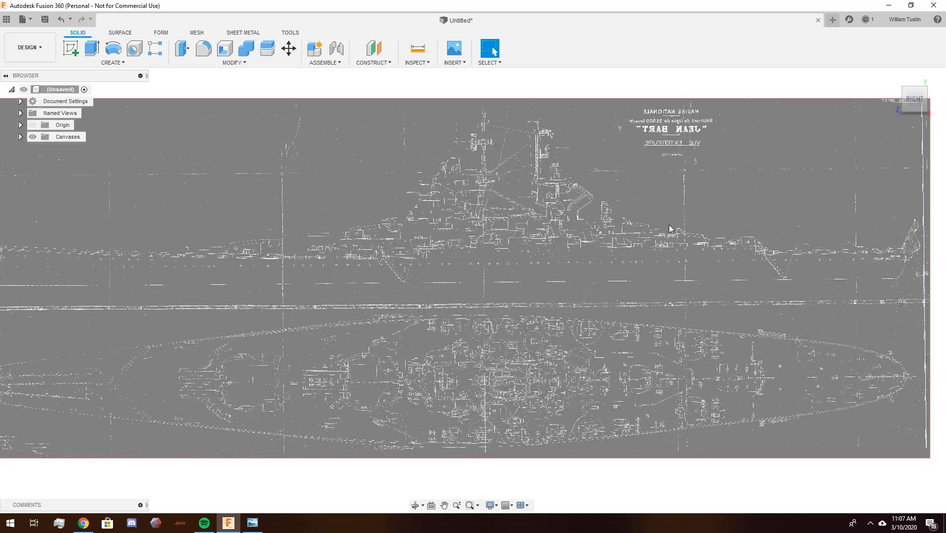
- Examine the side profile and deck plan on the Jean Bart canvas, both as a whole and close up along the superstructure
scroll(616, 222, "down", 3)
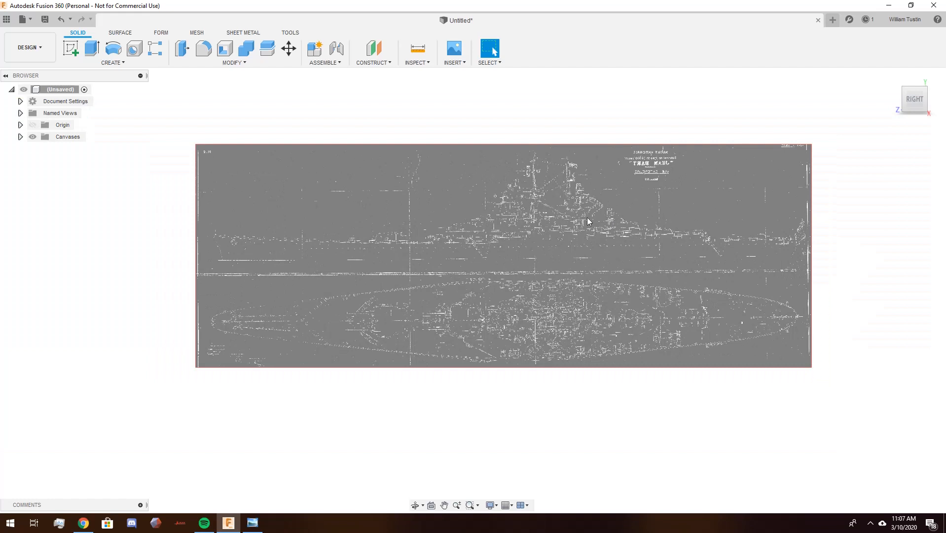
middle_click_drag(587, 217, 563, 218)
scroll(428, 200, "up", 2)
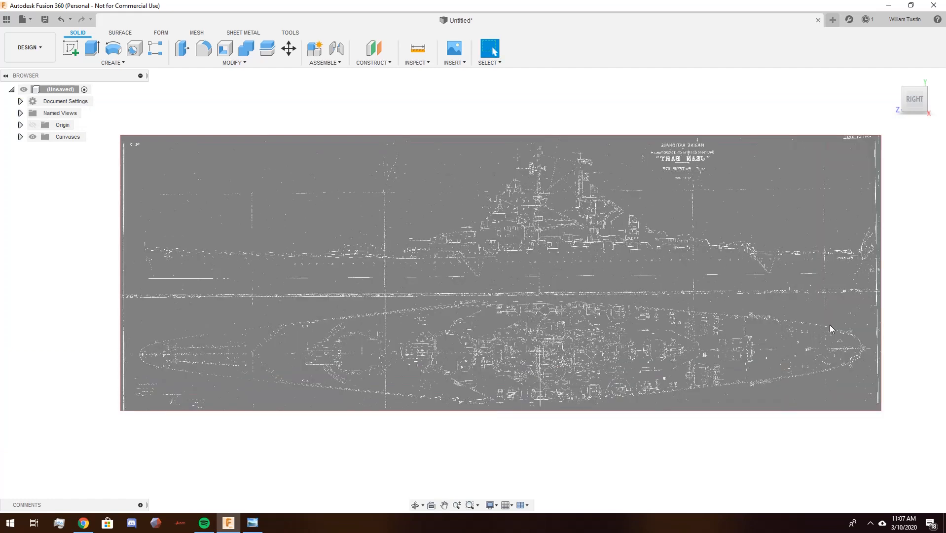
middle_click_drag(830, 329, 820, 318)
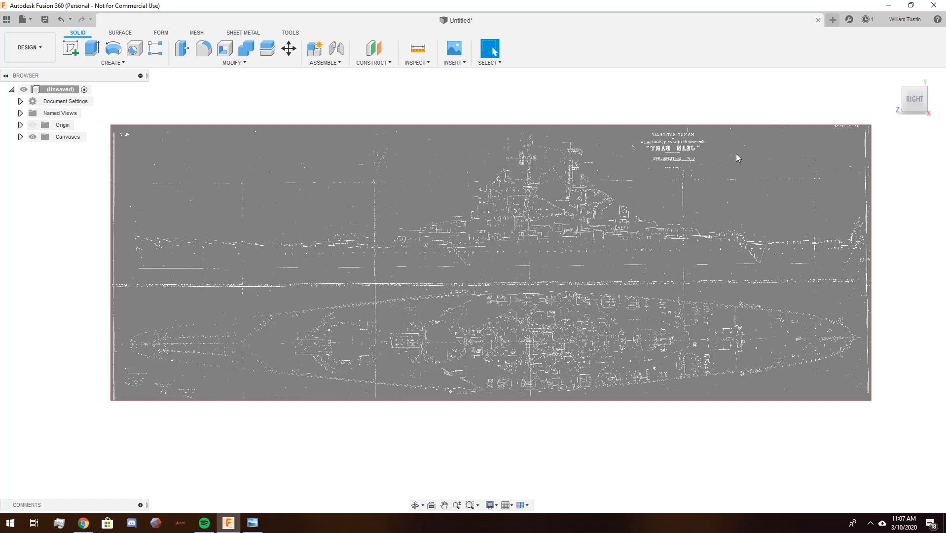
scroll(420, 212, "up", 4)
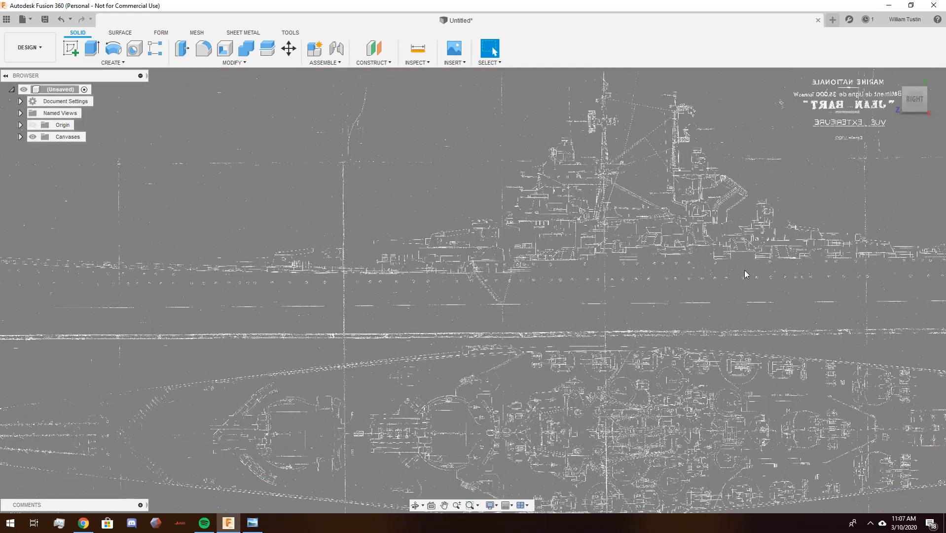
middle_click_drag(836, 267, 600, 270)
scroll(521, 277, "up", 8)
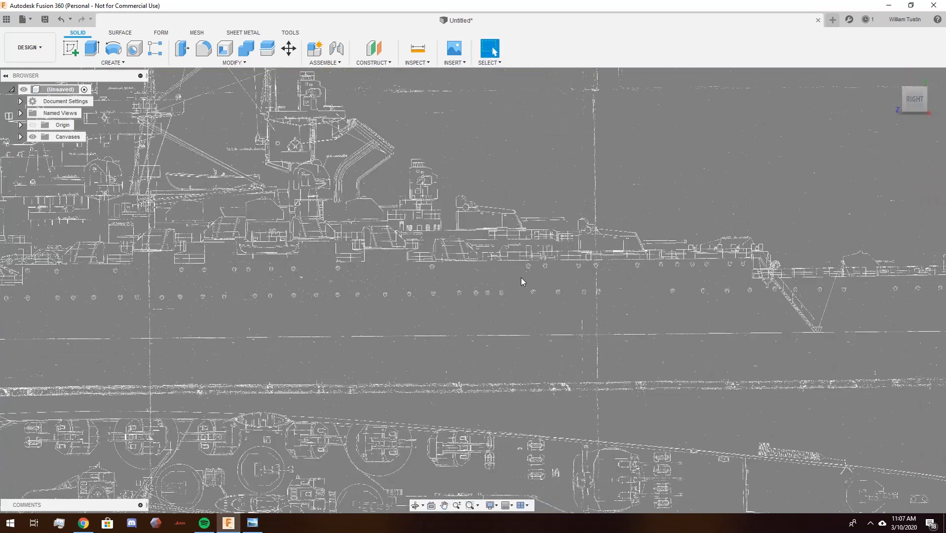
scroll(521, 277, "down", 12)
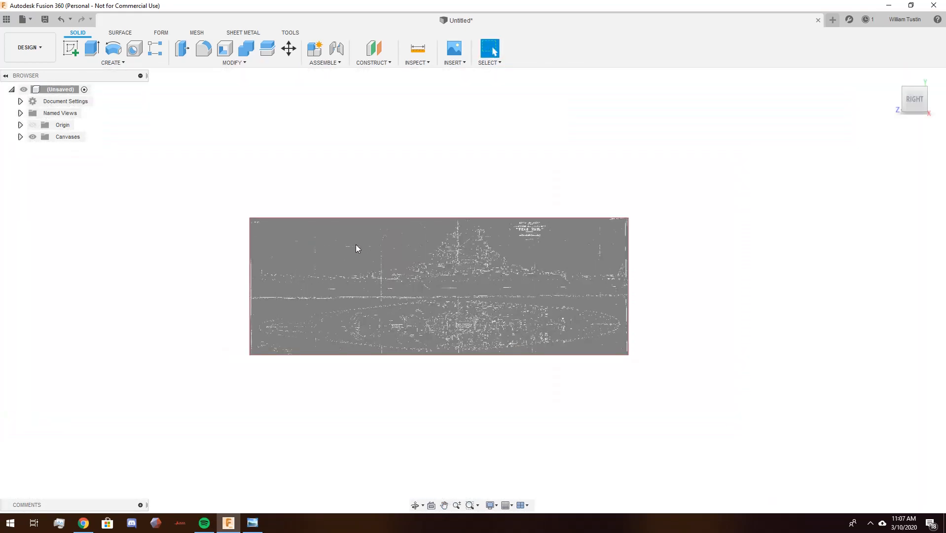
scroll(356, 245, "up", 5)
scroll(356, 245, "up", 1)
middle_click_drag(382, 234, 374, 222)
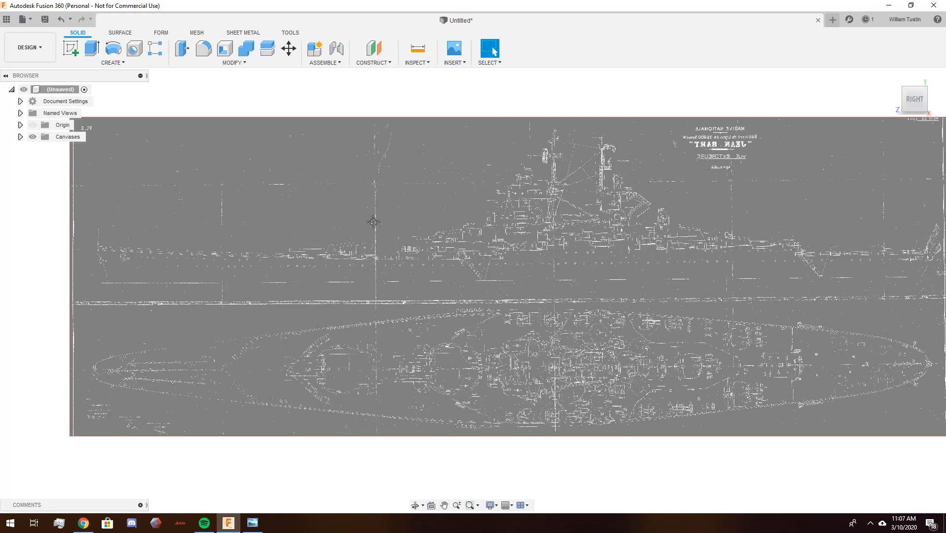
- Start a sketch on the canvas plane and draw a vertical line about 0.026 in long down from the bow tip in the side view
left_click(79, 48)
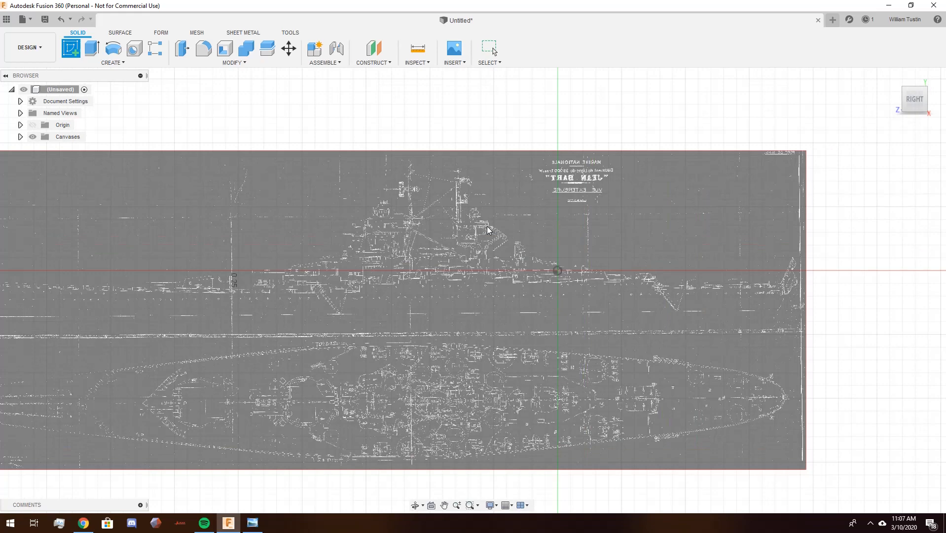
left_click(488, 228)
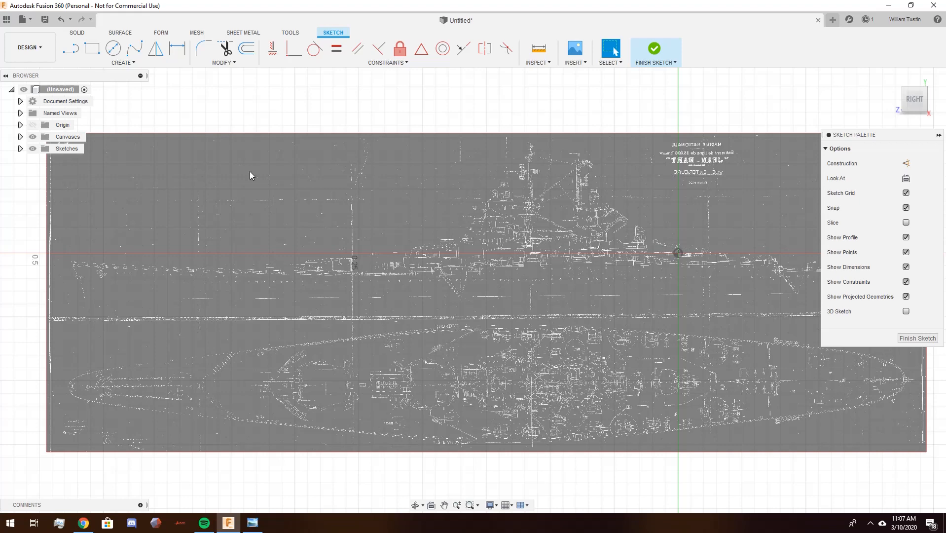
key("l")
scroll(296, 213, "up", 5)
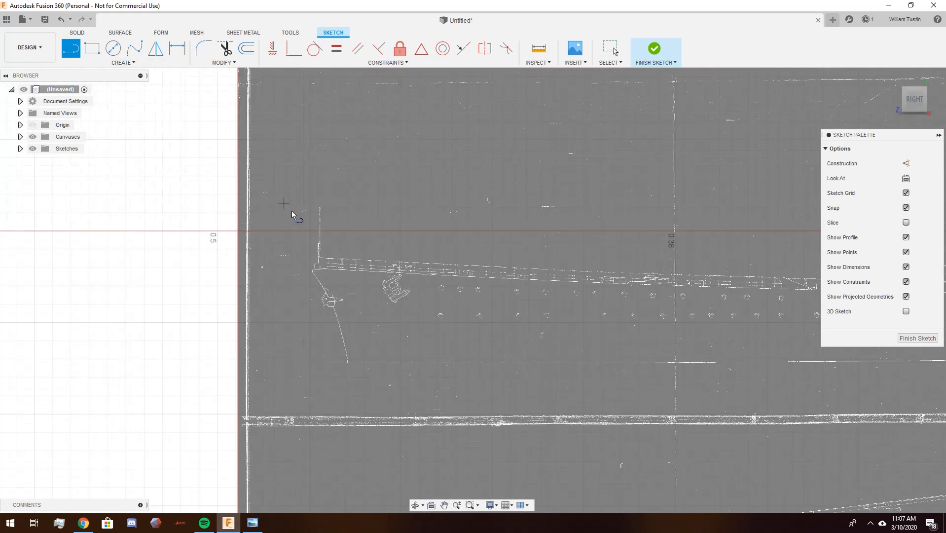
scroll(291, 215, "up", 2)
scroll(326, 257, "up", 3)
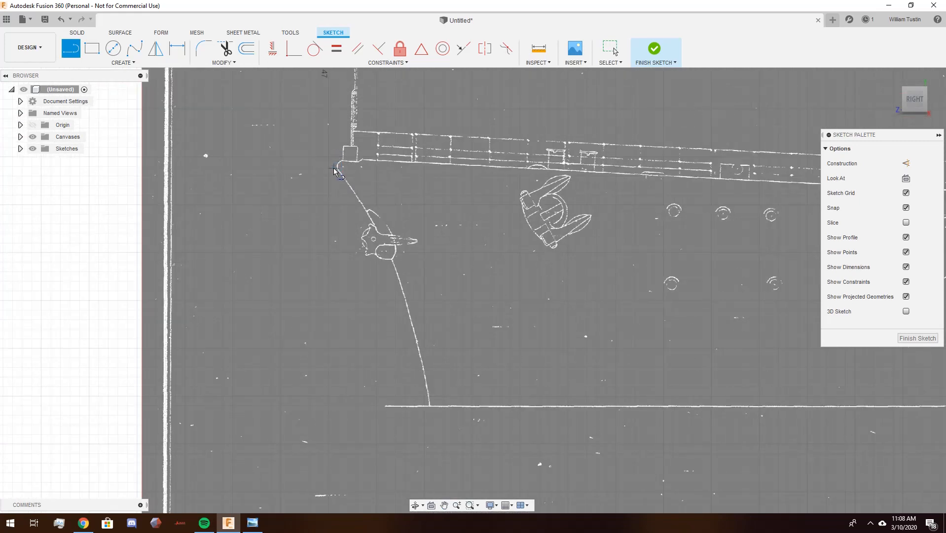
left_click(333, 170)
scroll(336, 169, "down", 3)
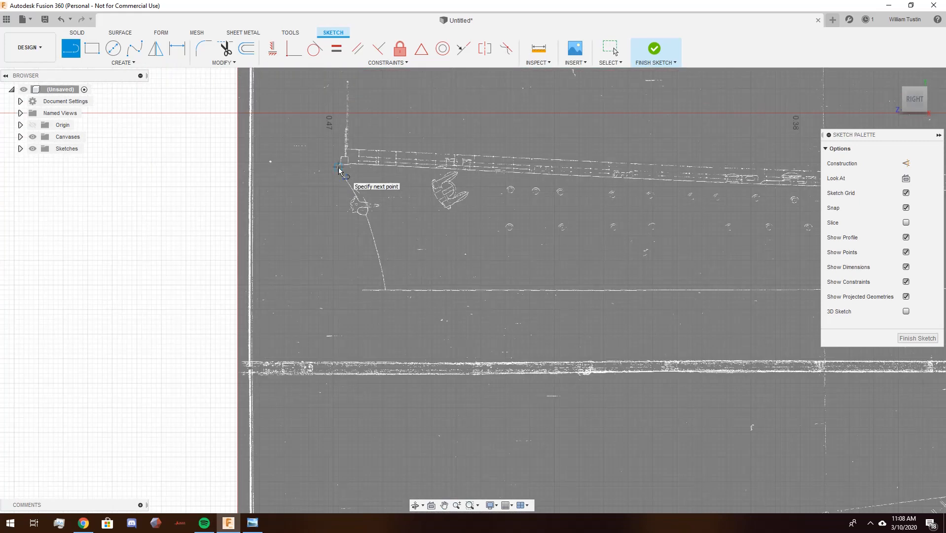
left_click(338, 294)
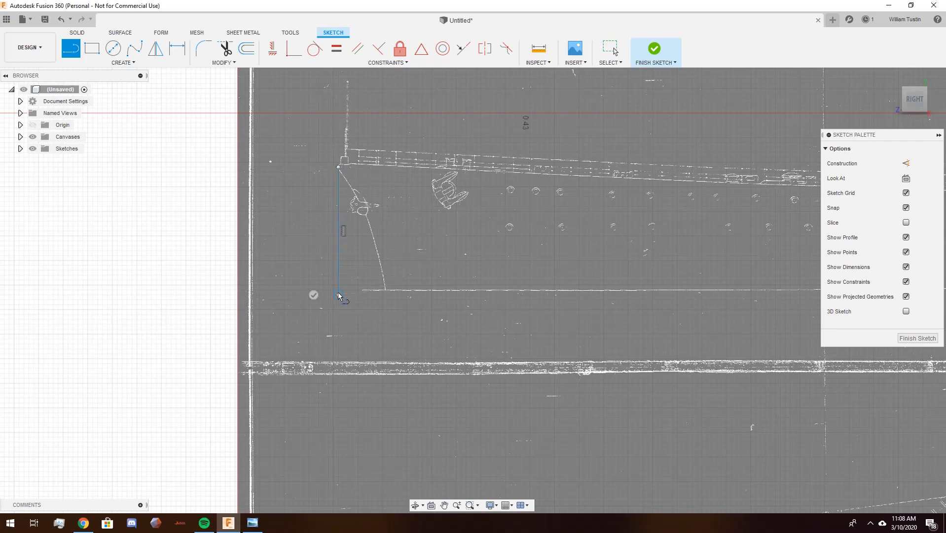
- Draw a vertical line about 0.033 in long down from the deck edge at the stern in the side view
scroll(433, 332, "down", 10)
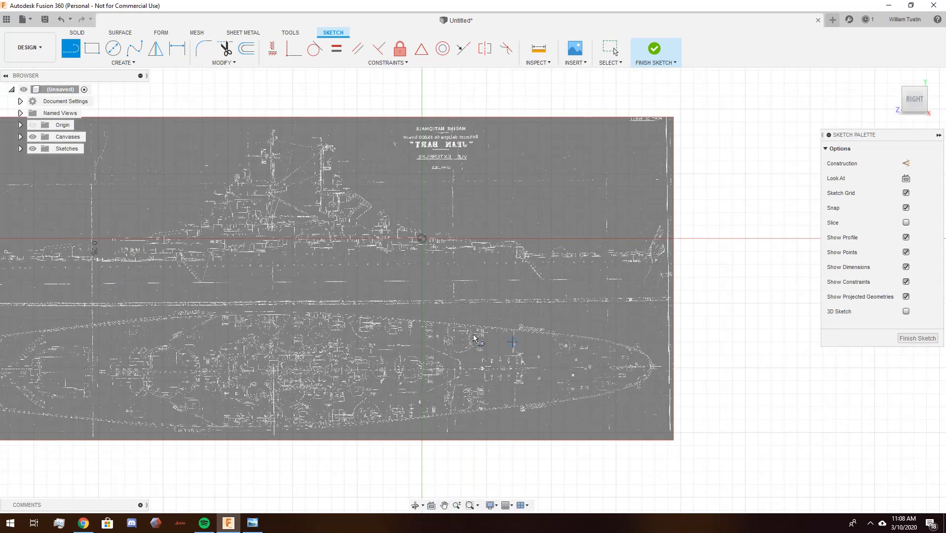
scroll(508, 252, "up", 5)
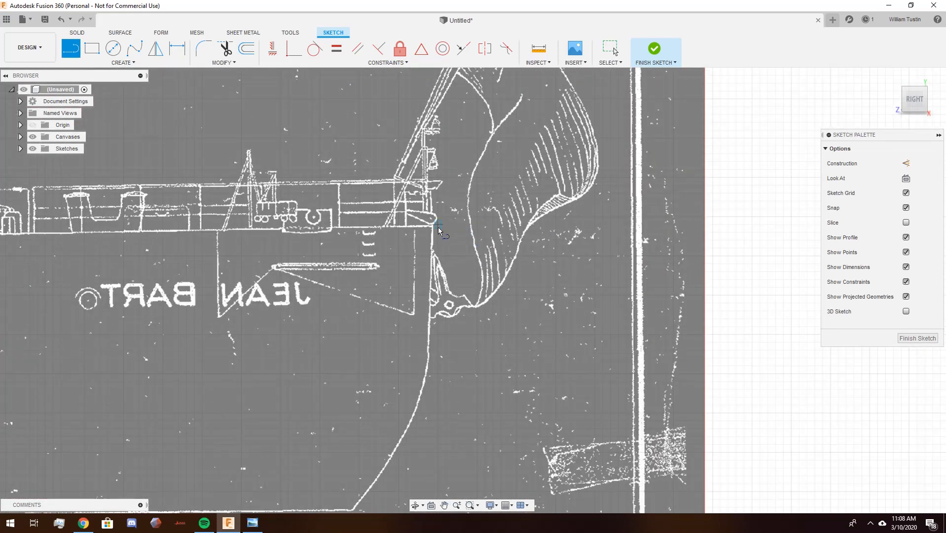
left_click(435, 230)
scroll(435, 232, "up", 5)
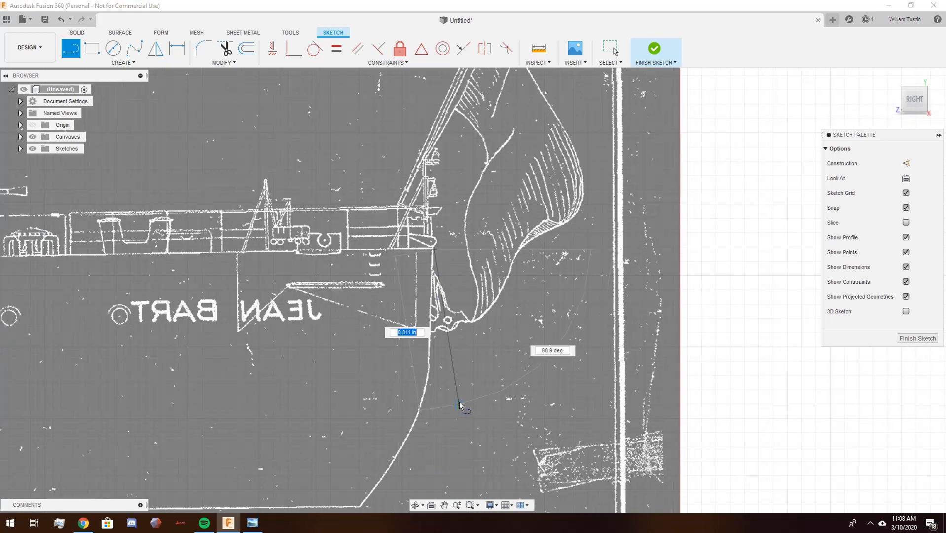
scroll(417, 293, "down", 4)
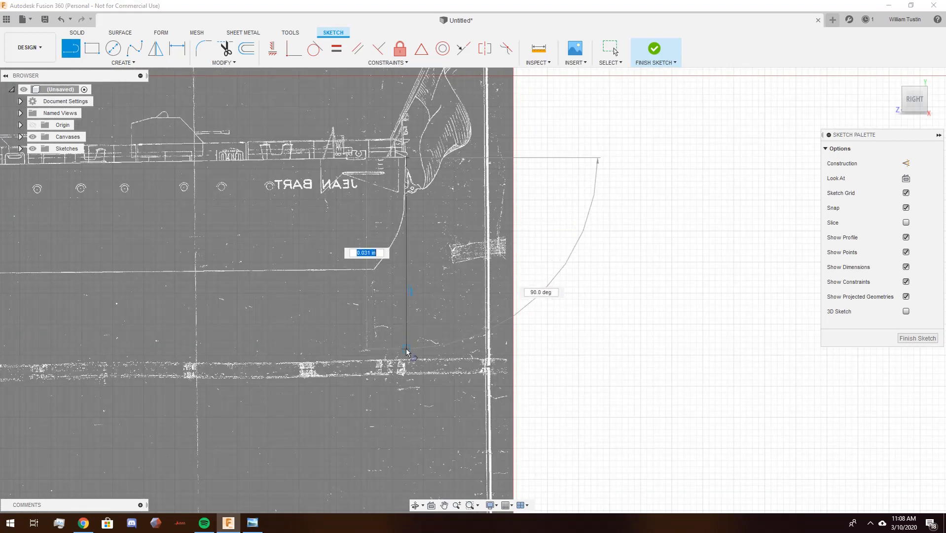
left_click(406, 362)
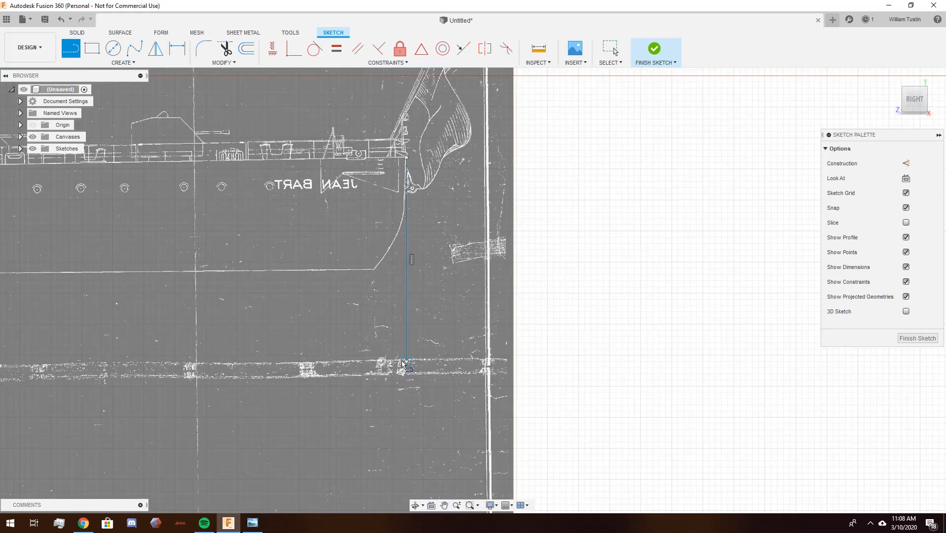
- Measure the distance between the bow line and the stern line
key("F6")
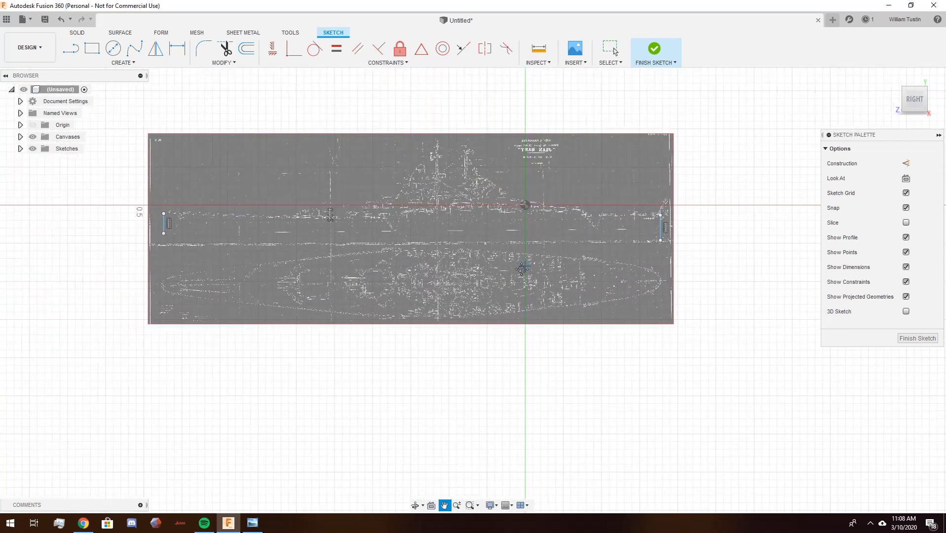
left_click(538, 52)
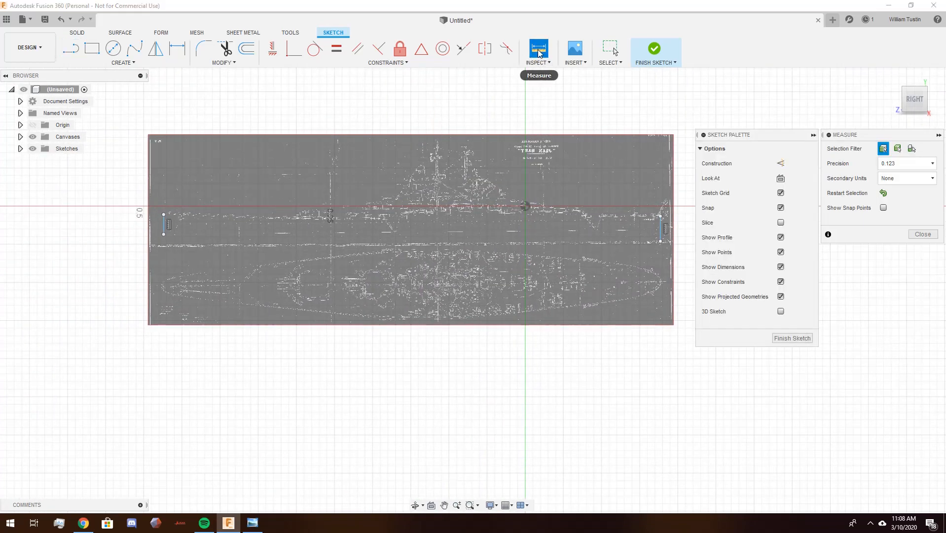
left_click(165, 233)
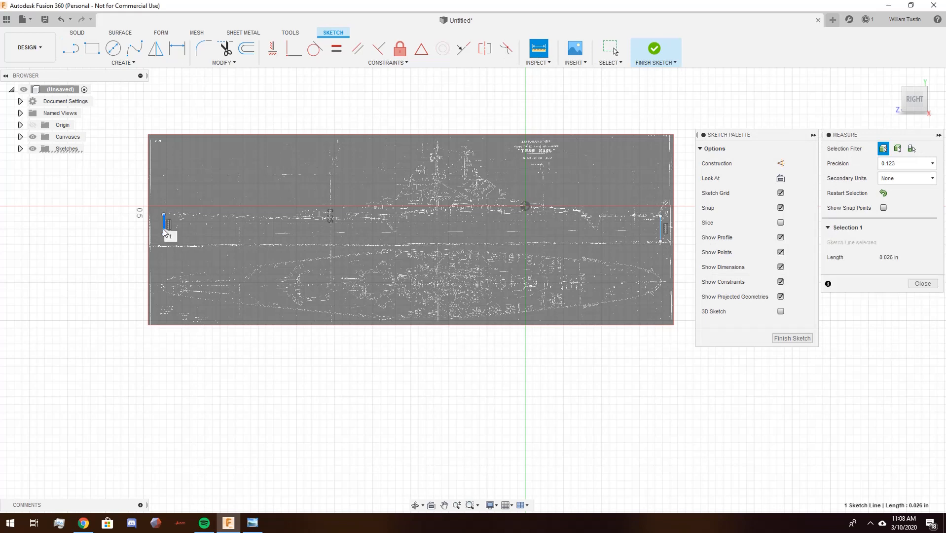
left_click(660, 236)
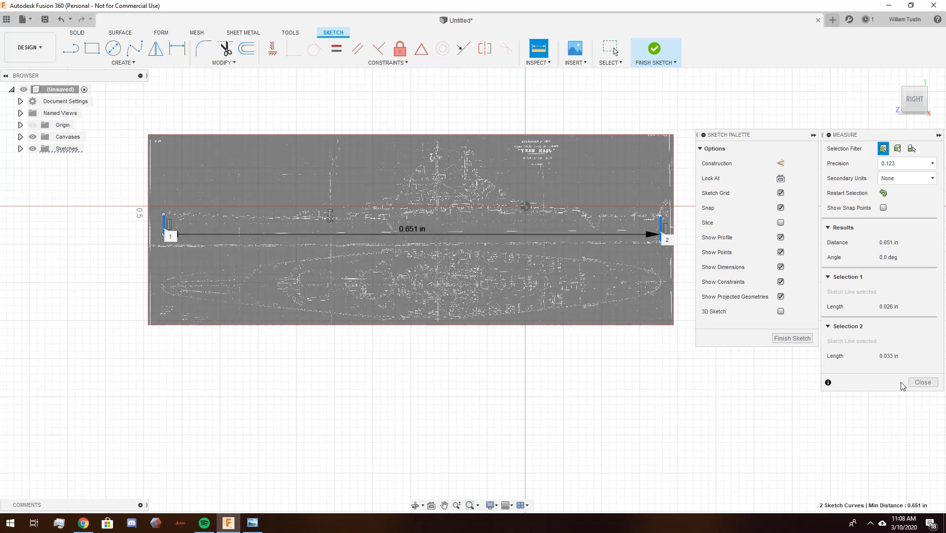
- Switch to Chrome and look up the Jean Bart's overall length in the IRCWCC ship list
mouse_move(84, 522)
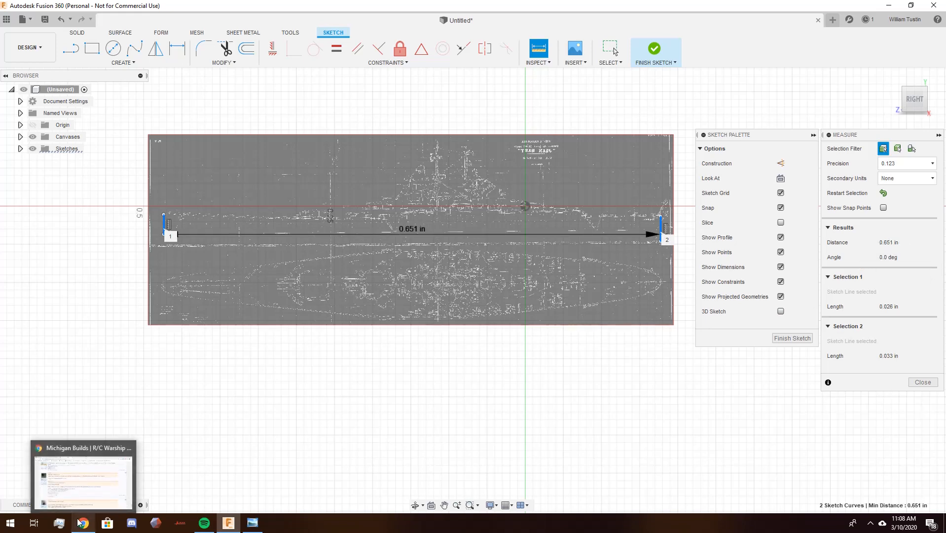
left_click(85, 492)
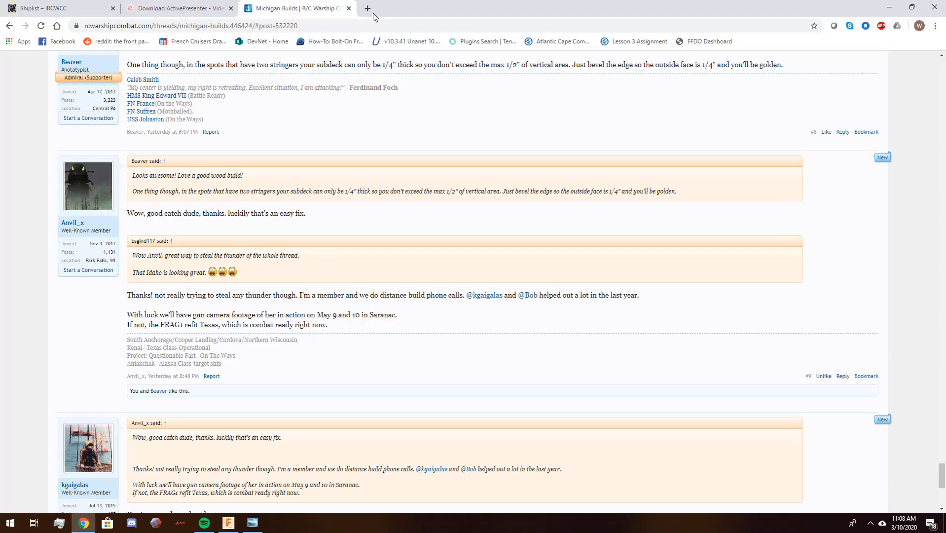
left_click(74, 7)
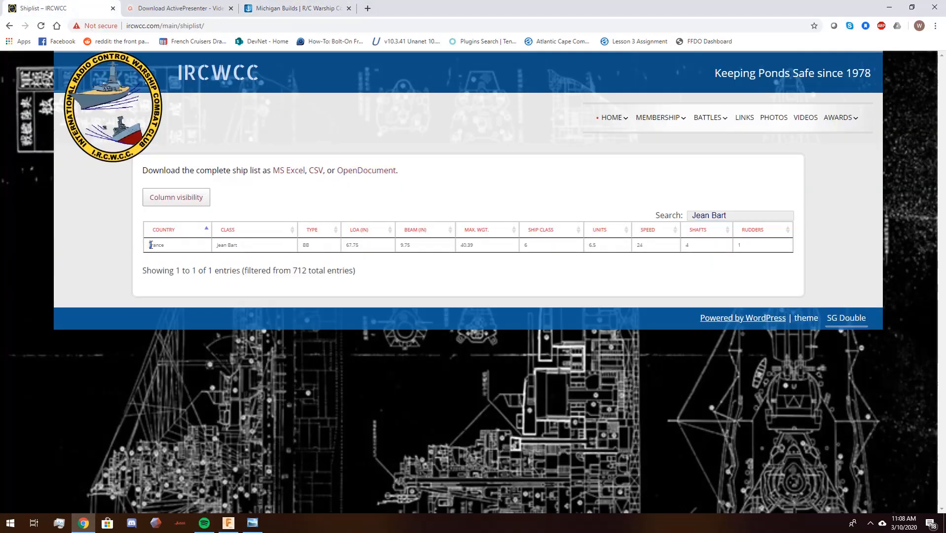
left_click_drag(150, 244, 373, 252)
left_click(359, 250)
- Open Calculator beside the ship list and divide 67.75 by 0.651 to get the scale factor
key("super+r")
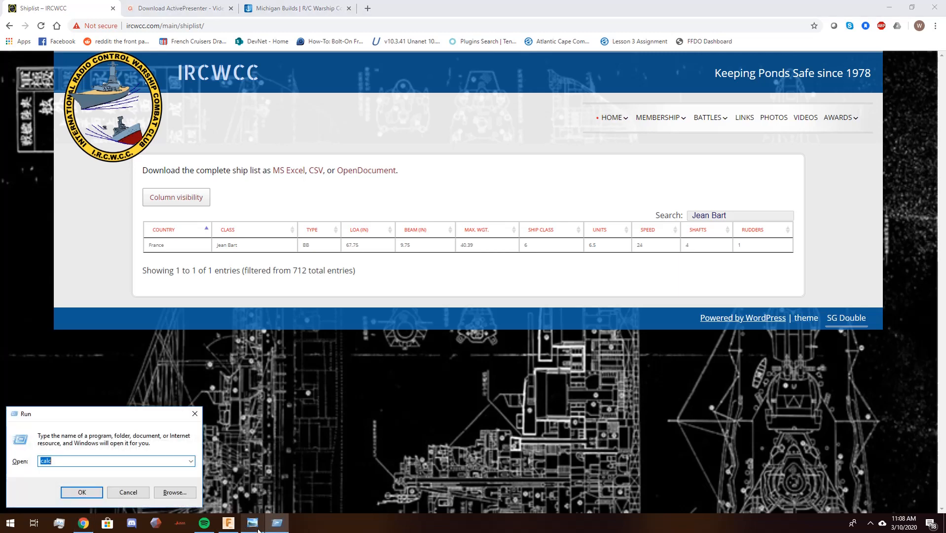
key("Return")
mouse_move(228, 523)
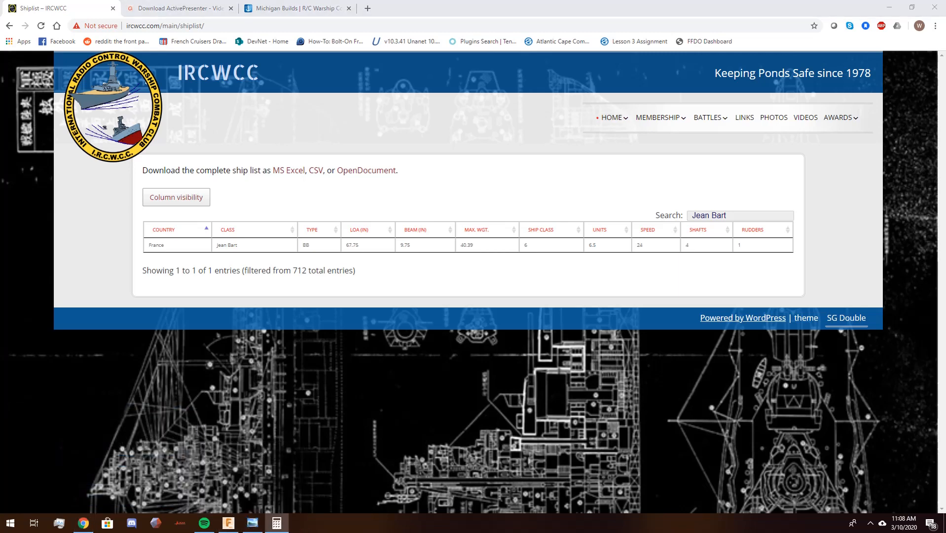
left_click_drag(266, 169, 680, 94)
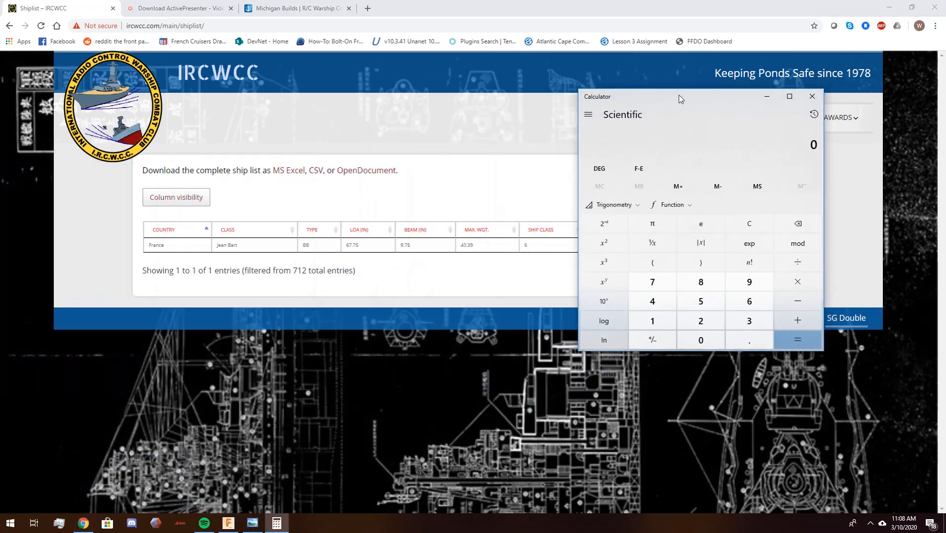
type("67.75 ÷")
type("/0.651")
key("Return")
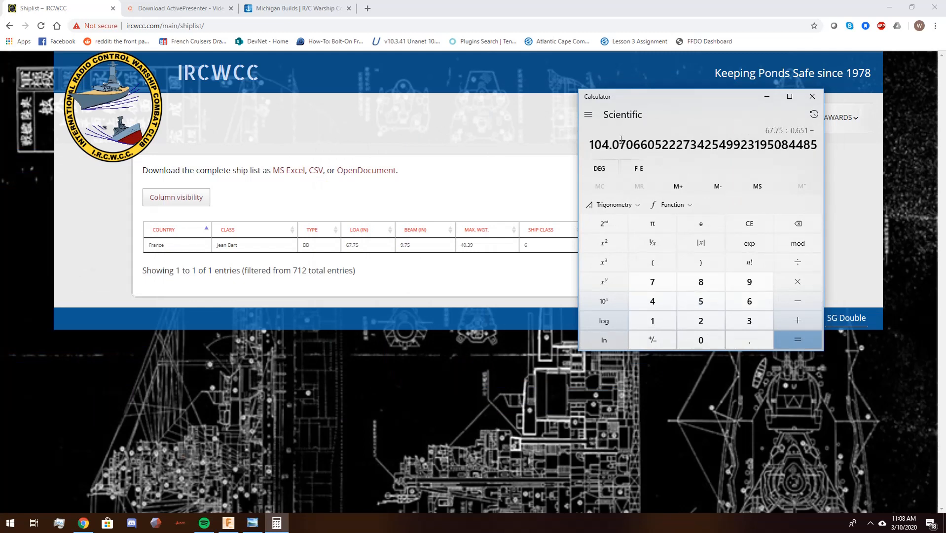
- Copy the leading digits 104.07 of the calculated scale factor
left_click_drag(589, 144, 626, 143)
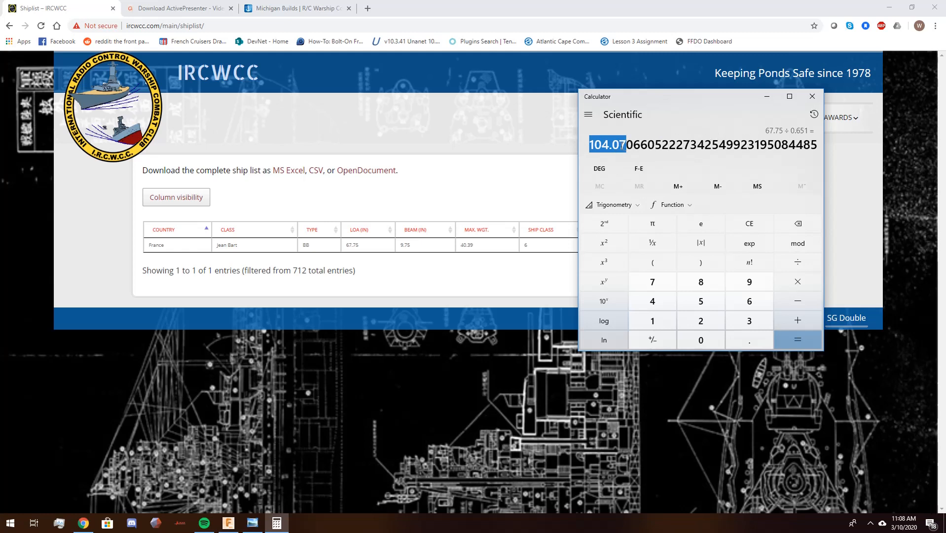
right_click(622, 145)
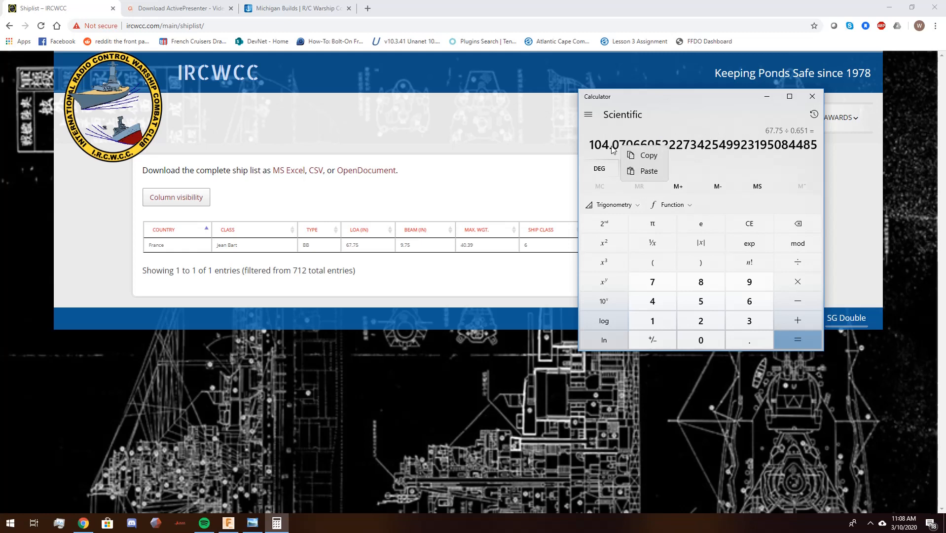
left_click(635, 154)
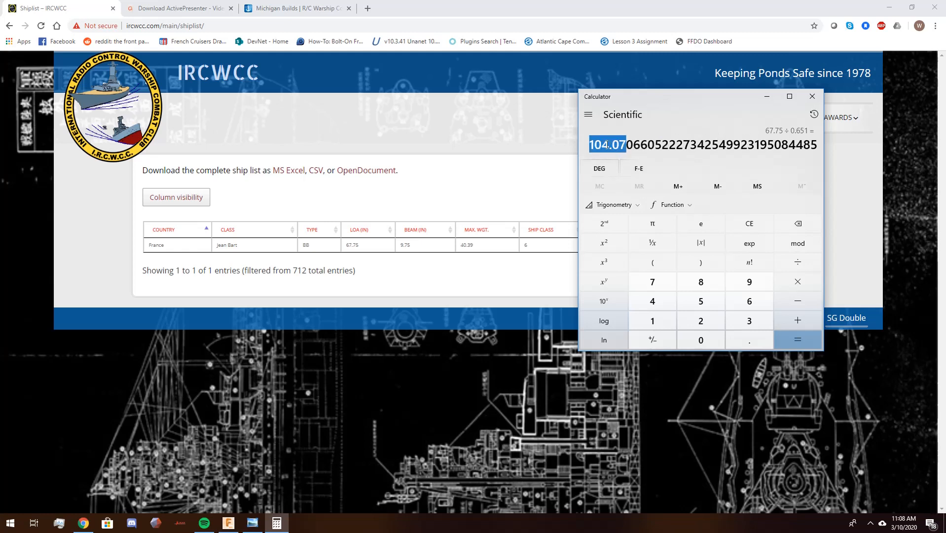
- Switch back to Fusion 360, finish the sketch with the bow and stern lines and select it in the design's sketch list
left_click(229, 522)
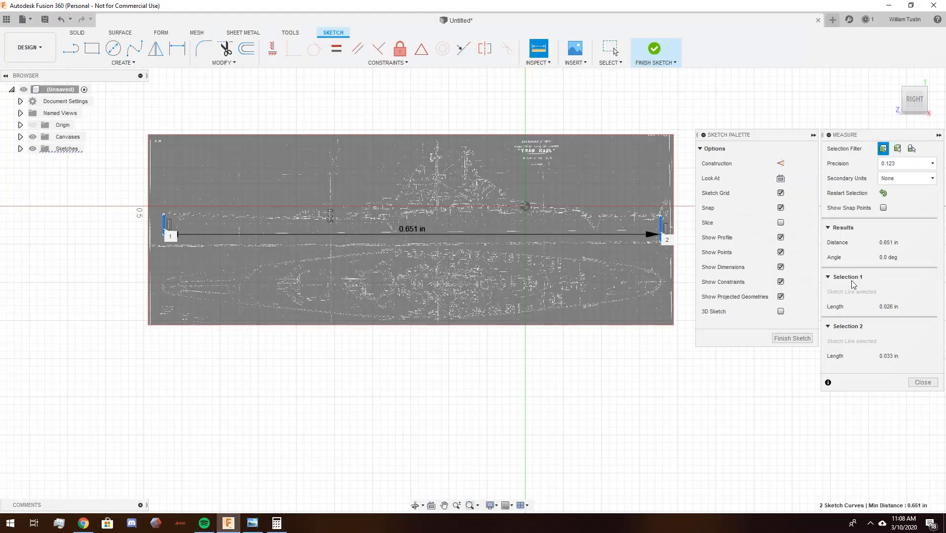
left_click(923, 382)
left_click(917, 338)
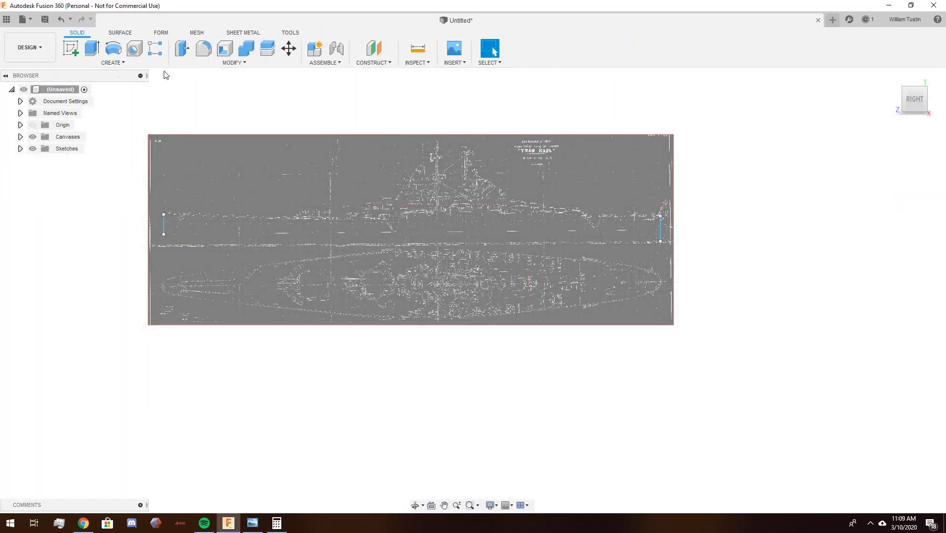
left_click(21, 149)
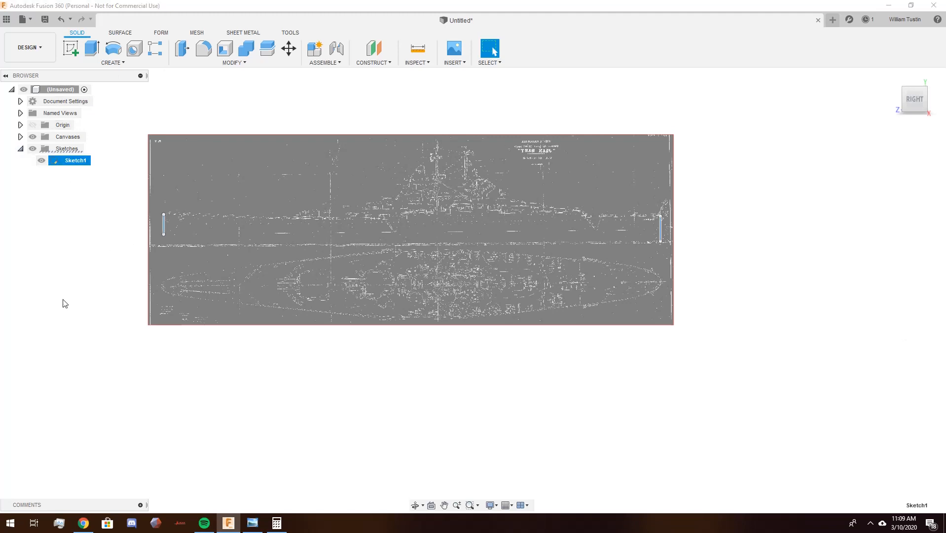
- Delete the bow and stern line sketch and set the J BART1940C2-02 canvas's plane scale to 104.07
key("Delete")
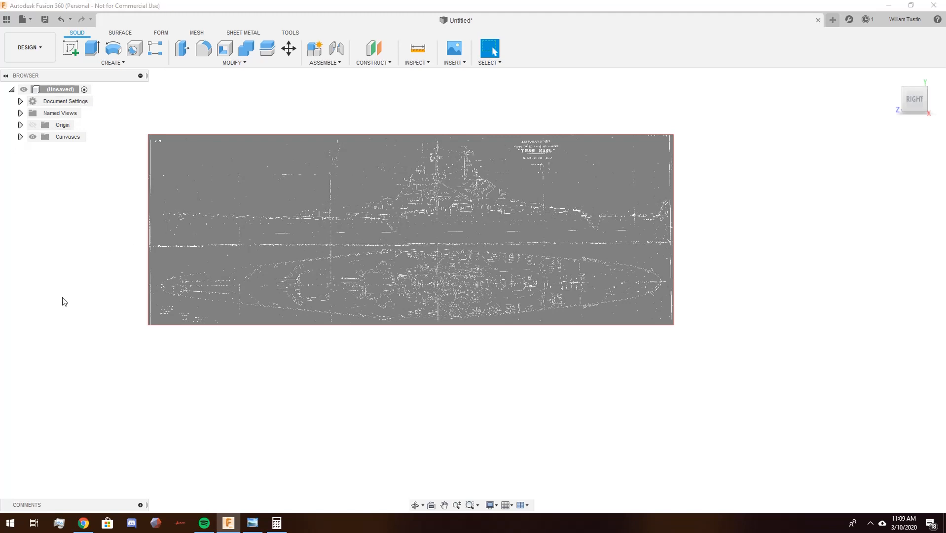
right_click(62, 138)
left_click(62, 137)
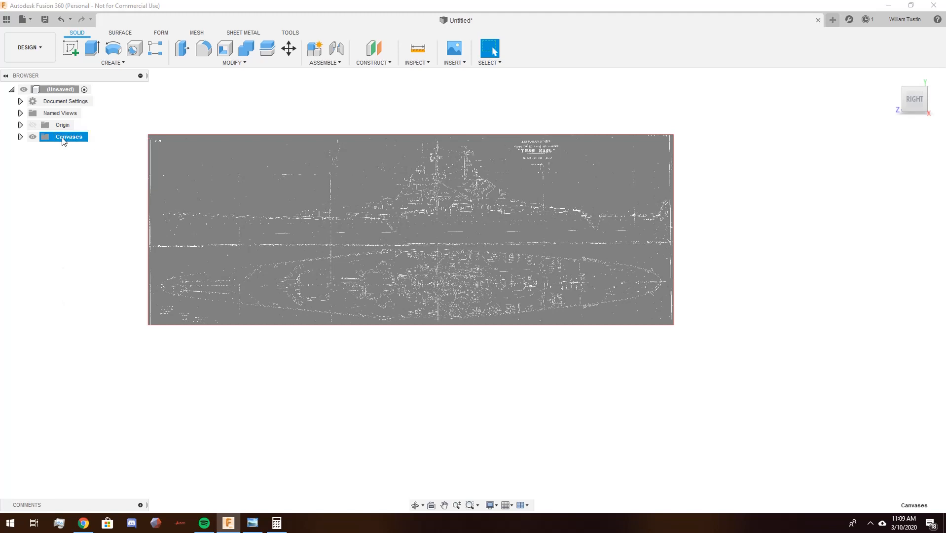
left_click(20, 136)
right_click(85, 149)
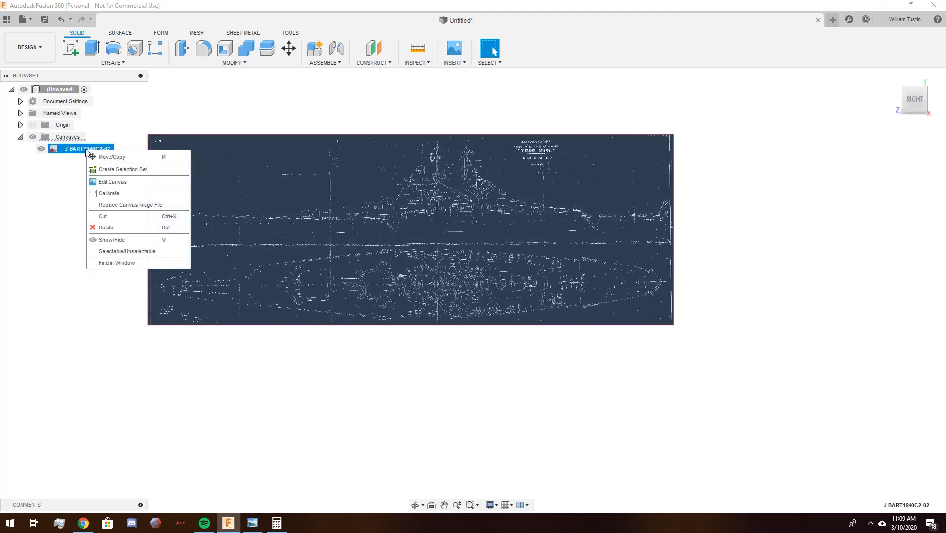
left_click(139, 193)
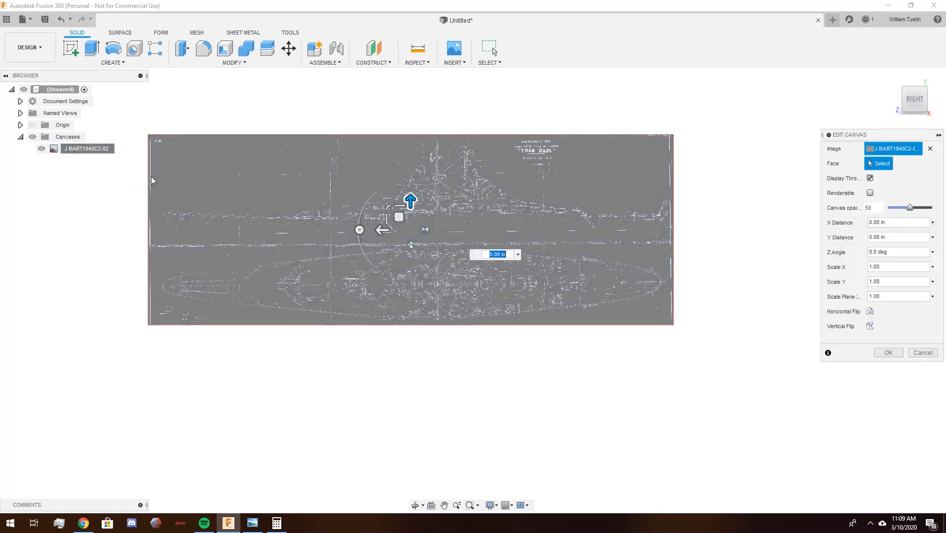
left_click(875, 296)
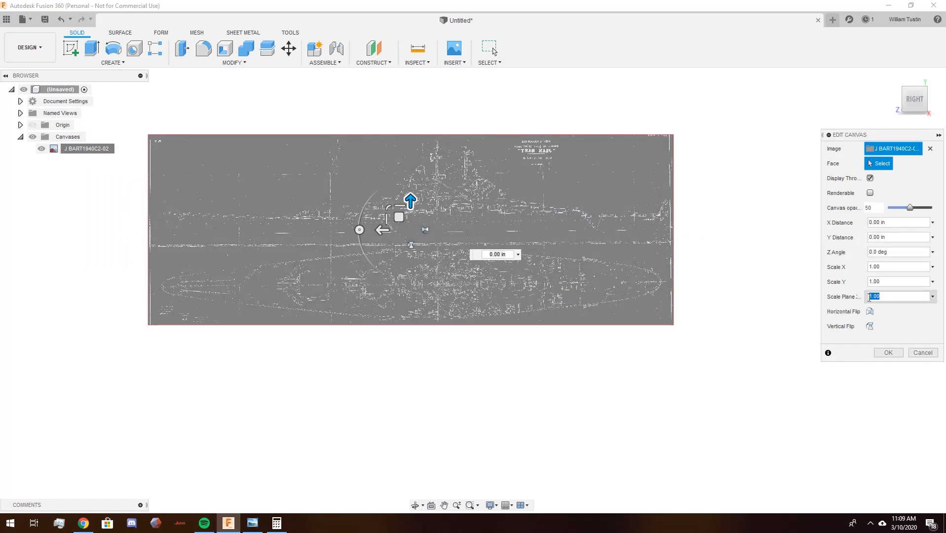
type("104.07")
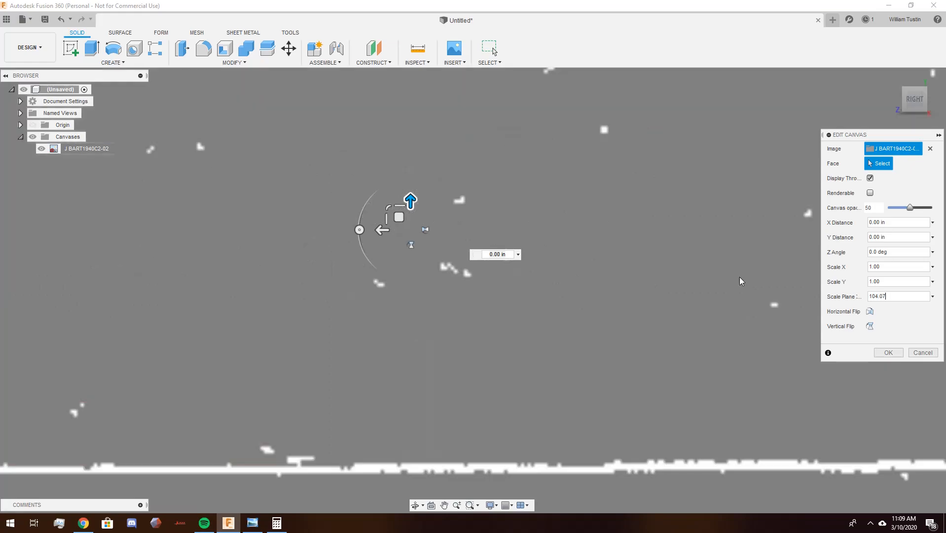
left_click(888, 352)
scroll(551, 266, "down", 10)
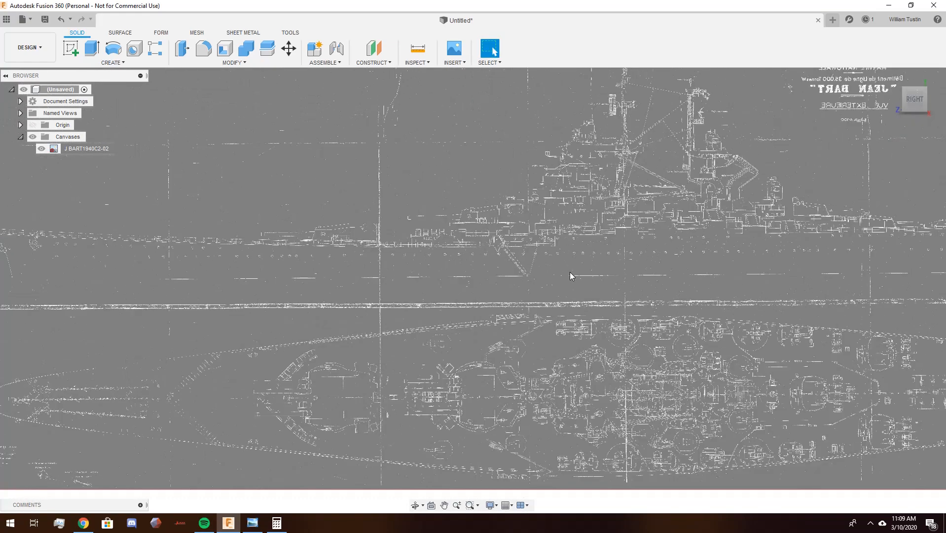
scroll(572, 271, "down", 5)
left_click(93, 149)
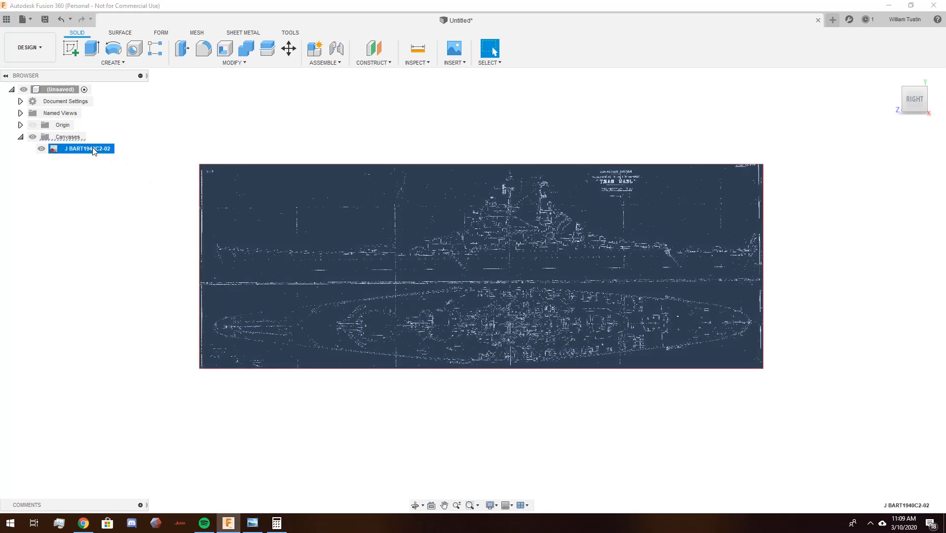
left_click(378, 150)
key("F4")
left_click_drag(643, 272, 704, 268)
middle_click_drag(704, 267, 640, 267, "shift")
key("Escape")
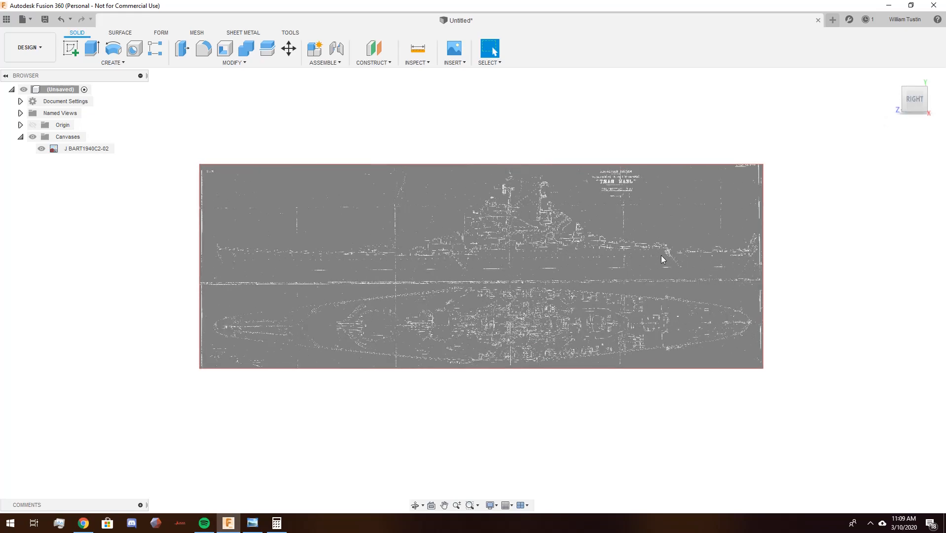
scroll(651, 256, "up", 3)
scroll(521, 236, "up", 1)
middle_click_drag(523, 235, 643, 253)
scroll(643, 252, "down", 5)
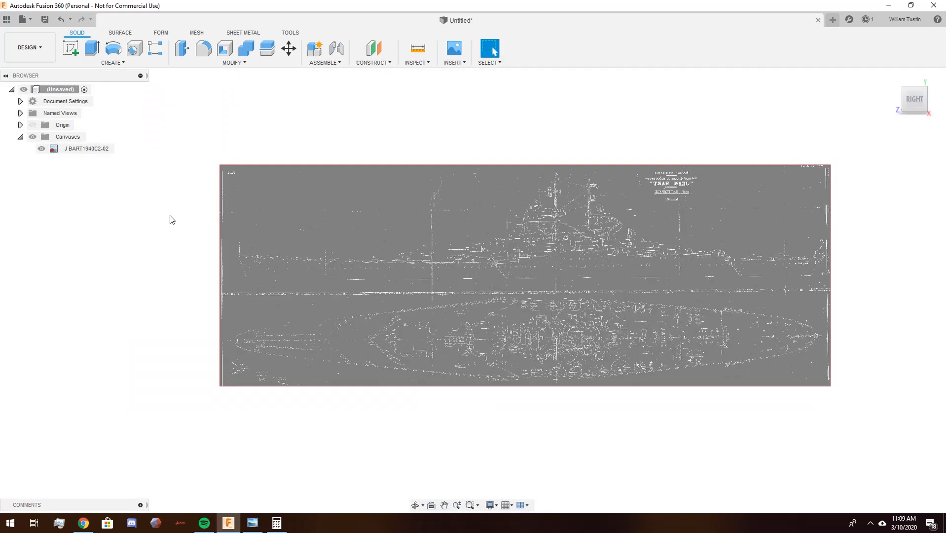
right_click(90, 153)
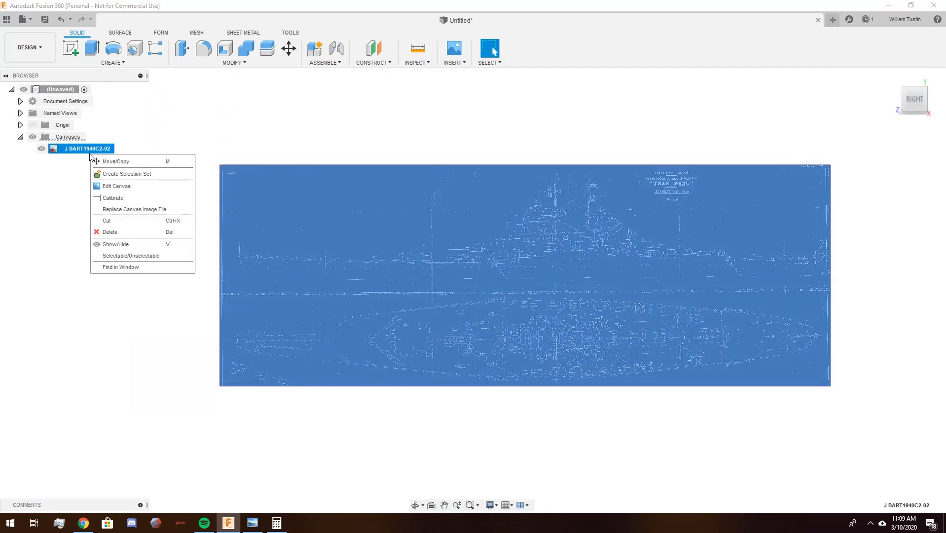
left_click(119, 162)
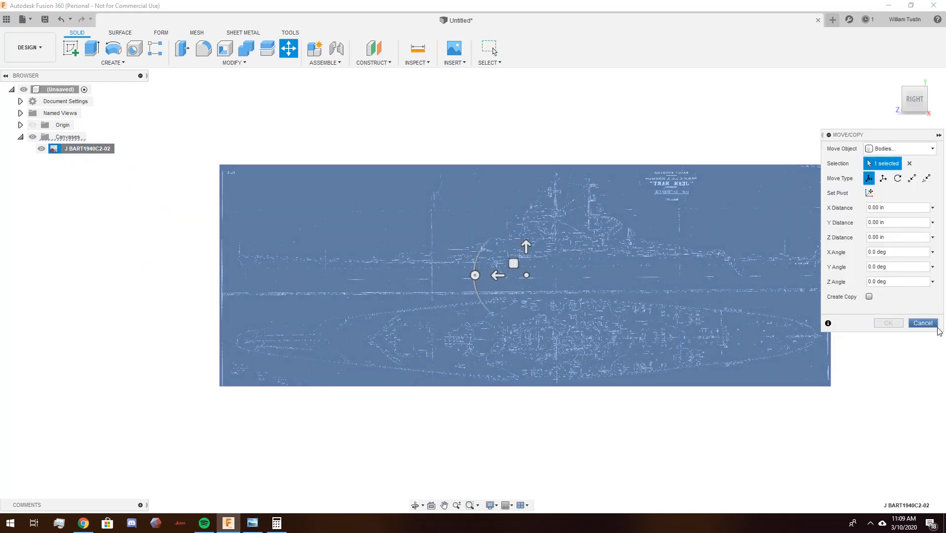
left_click(923, 322)
- Examine the side profile and deck plan on the scaled canvas from the right side
middle_click_drag(733, 275, 738, 277, "shift")
middle_click_drag(525, 314, 468, 243)
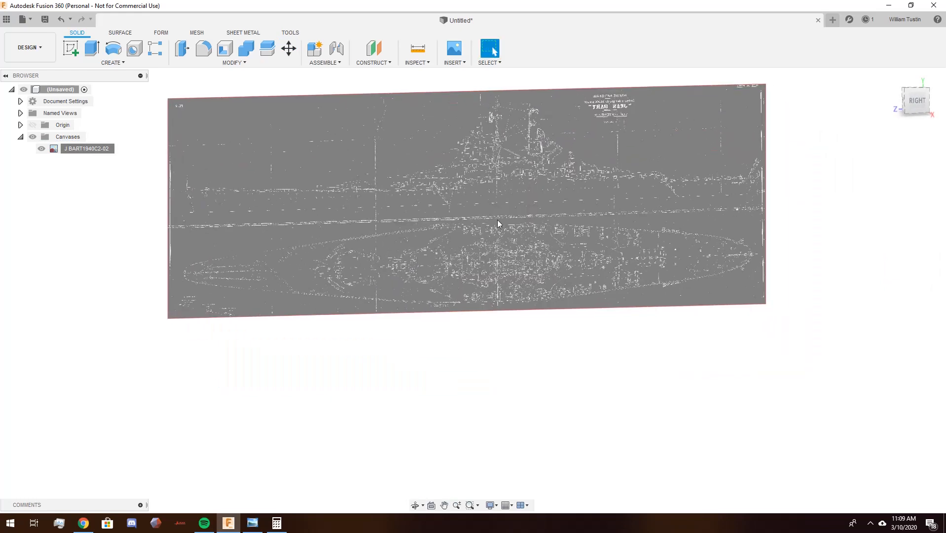
middle_click_drag(526, 233, 573, 241, "shift")
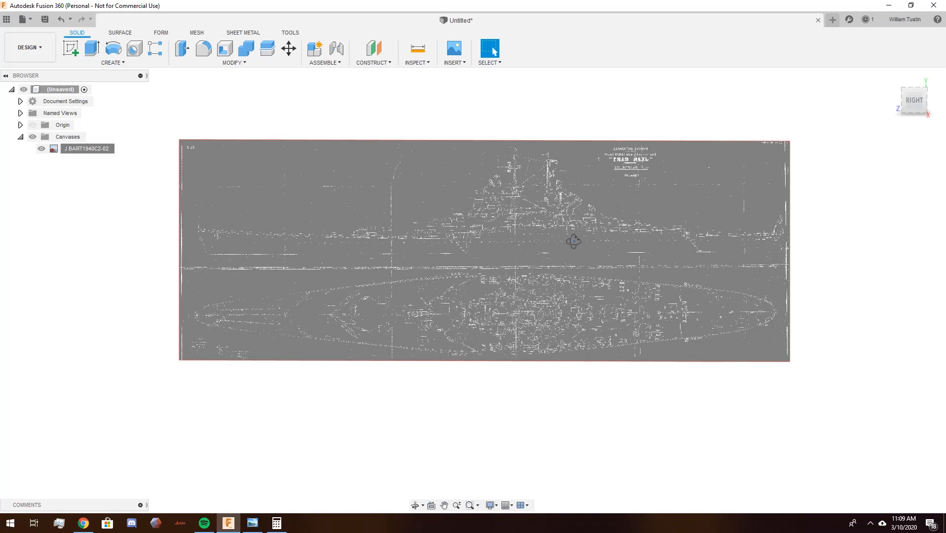
scroll(620, 237, "up", 10)
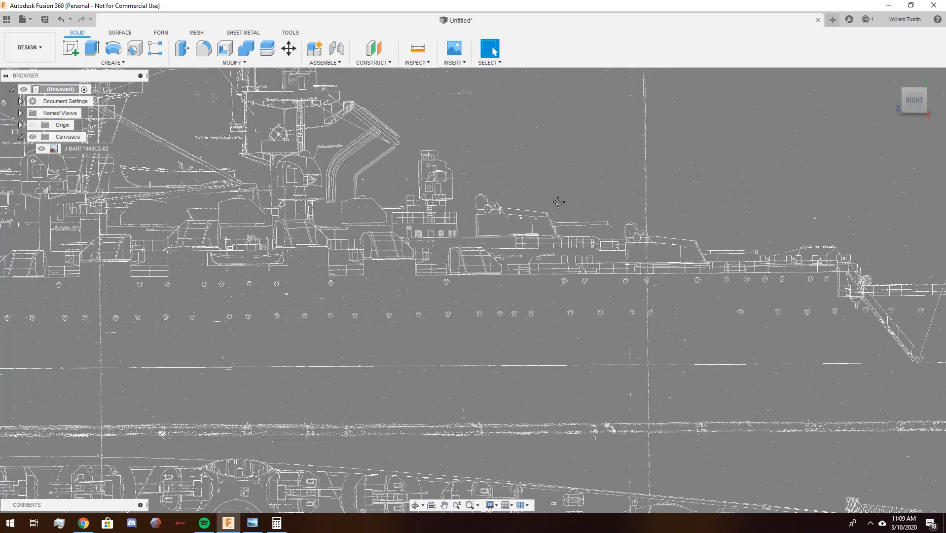
left_click(913, 101)
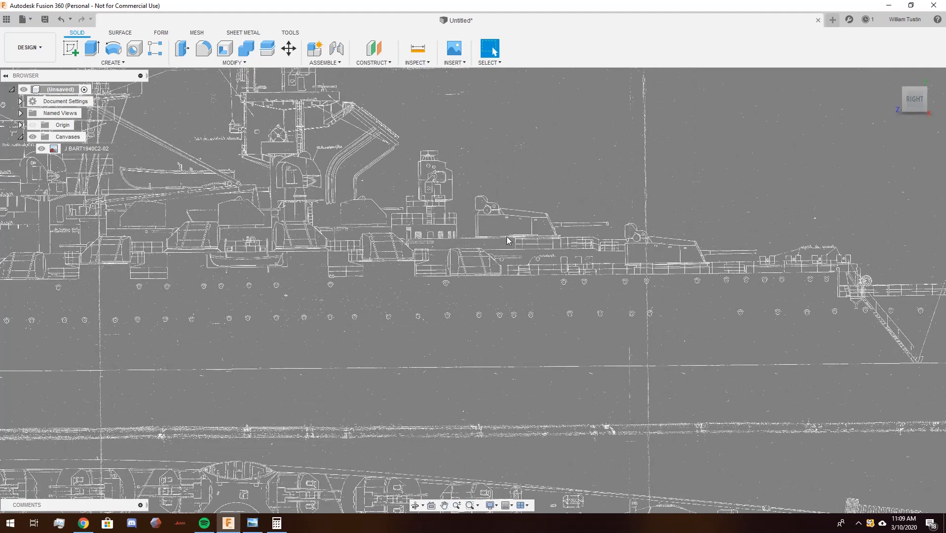
scroll(594, 419, "up", 1)
middle_click_drag(594, 420, 551, 148)
middle_click_drag(543, 313, 544, 152)
scroll(462, 257, "down", 6)
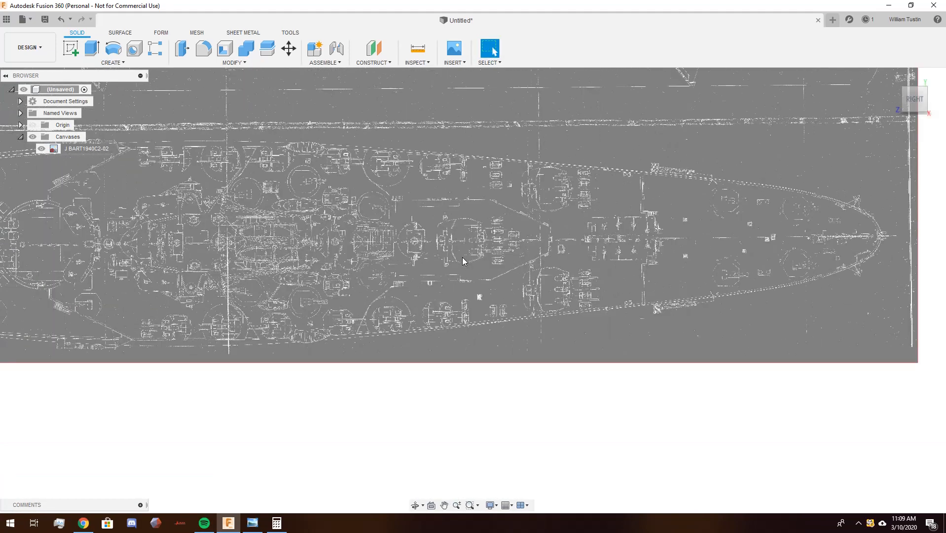
scroll(463, 259, "down", 8)
middle_click_drag(448, 229, 505, 294)
scroll(572, 307, "down", 1)
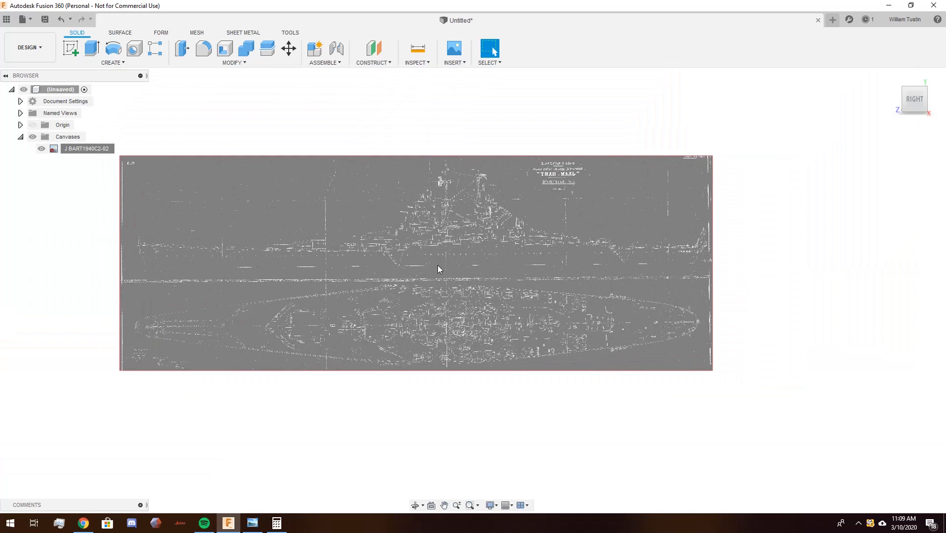
- Try to create a copy of the J BART1940C2-02 canvas rotated 90° about the X axis and find it in the window
left_click(82, 152)
right_click(84, 151)
left_click(113, 159)
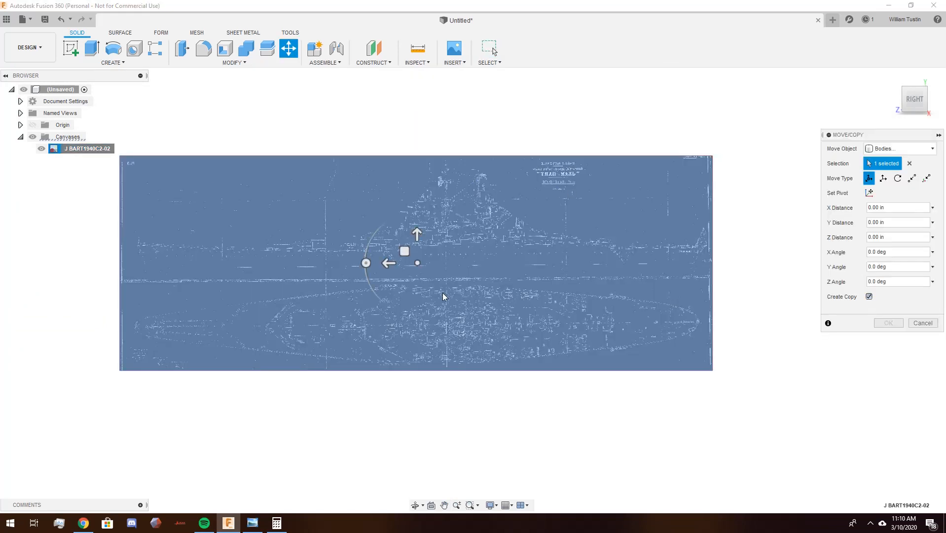
middle_click_drag(145, 326, 235, 329, "shift")
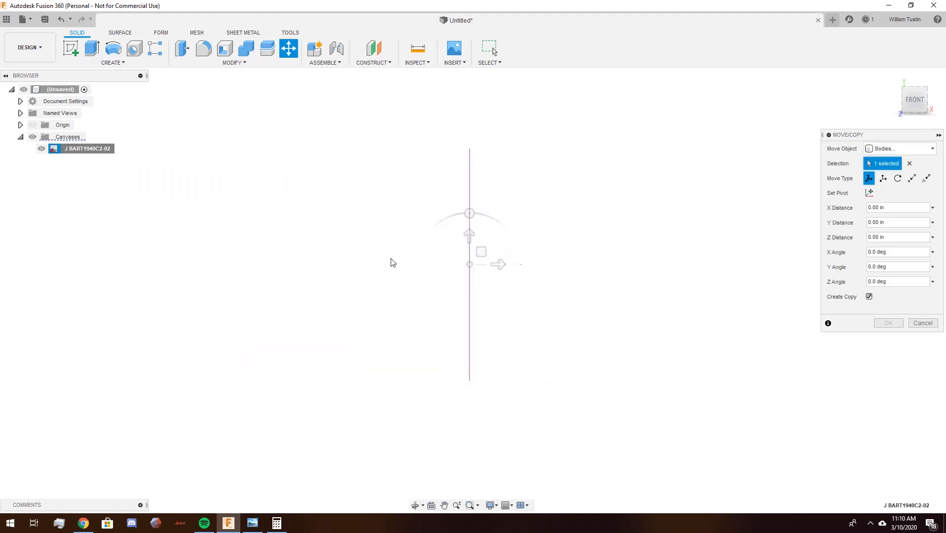
left_click_drag(469, 213, 403, 266)
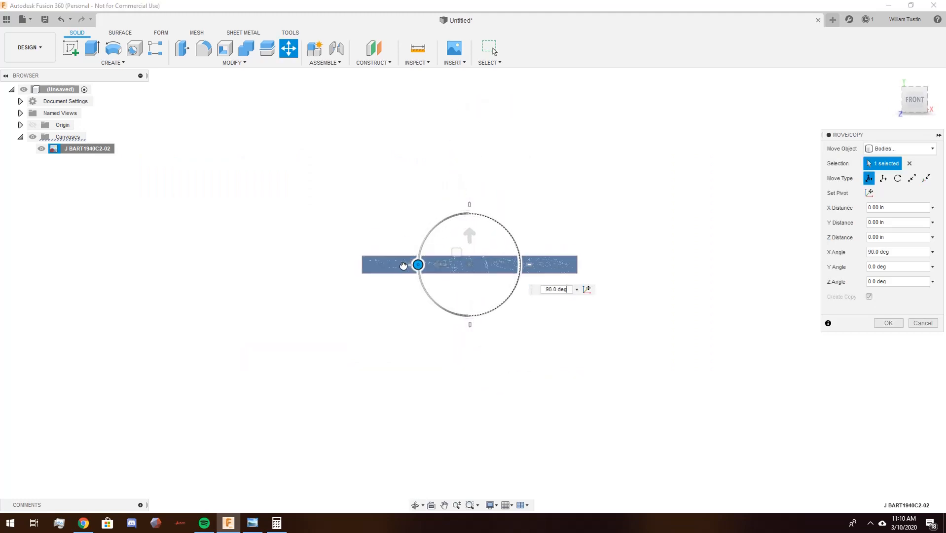
middle_click_drag(532, 213, 505, 228, "shift")
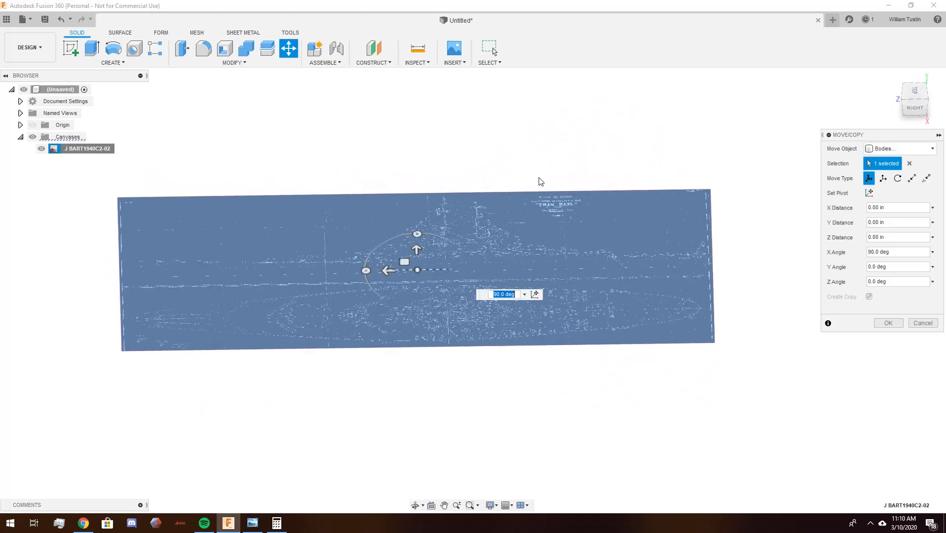
left_click(888, 323)
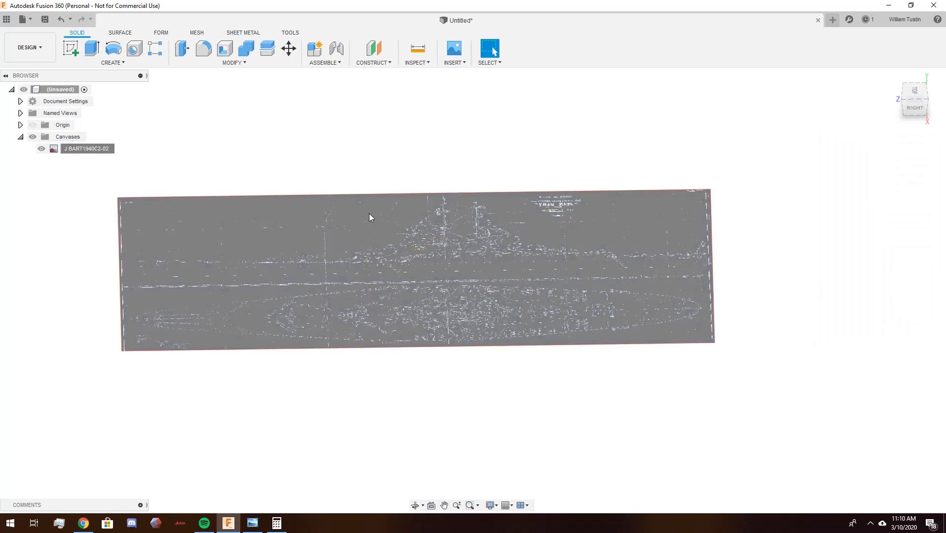
middle_click_drag(281, 186, 282, 132, "shift")
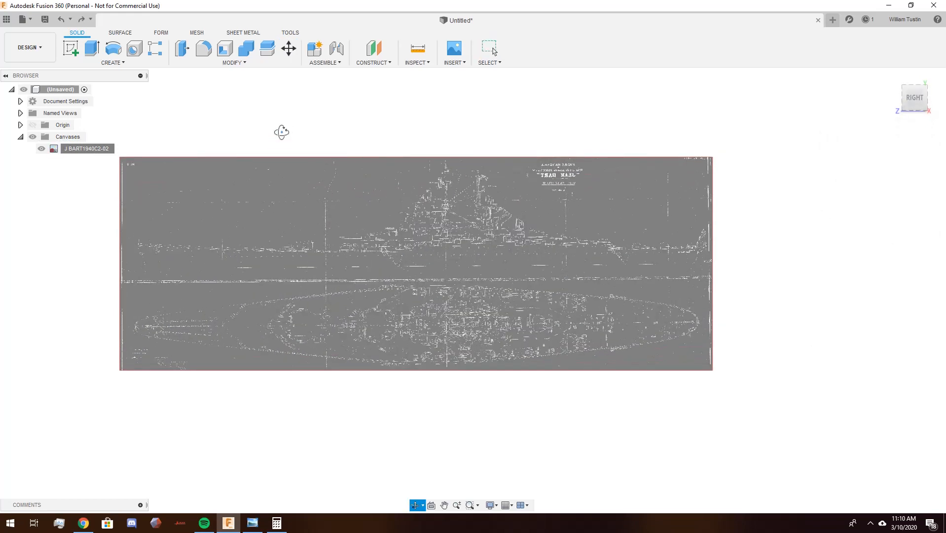
right_click(85, 152)
left_click(113, 265)
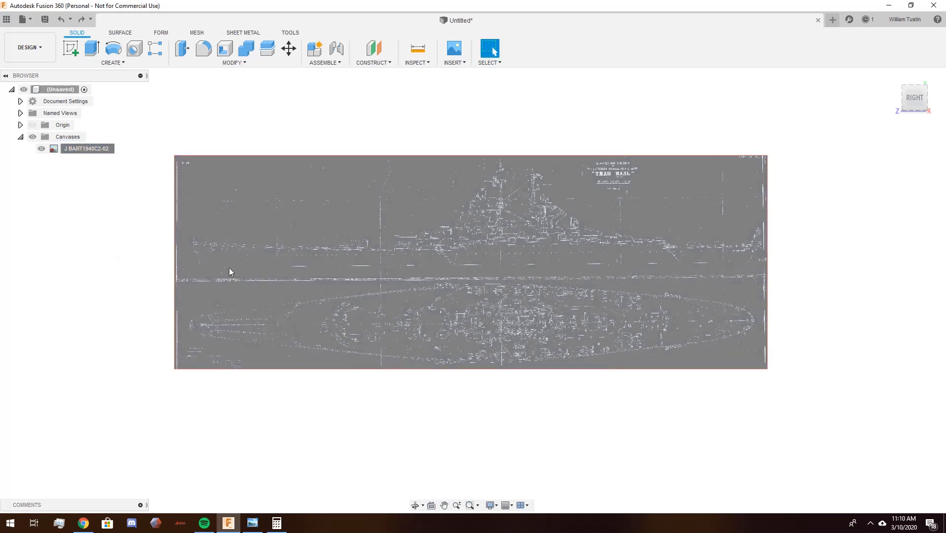
- Insert the J BART1940C2-02 image as a second canvas on the XZ plane with a plane scale of 104.07
mouse_move(781, 321)
middle_mouse_down("shift")
mouse_move(719, 366)
mouse_move(644, 316)
mouse_move(646, 388)
mouse_move(636, 323)
middle_mouse_up("shift")
left_click(454, 65)
left_click(476, 84)
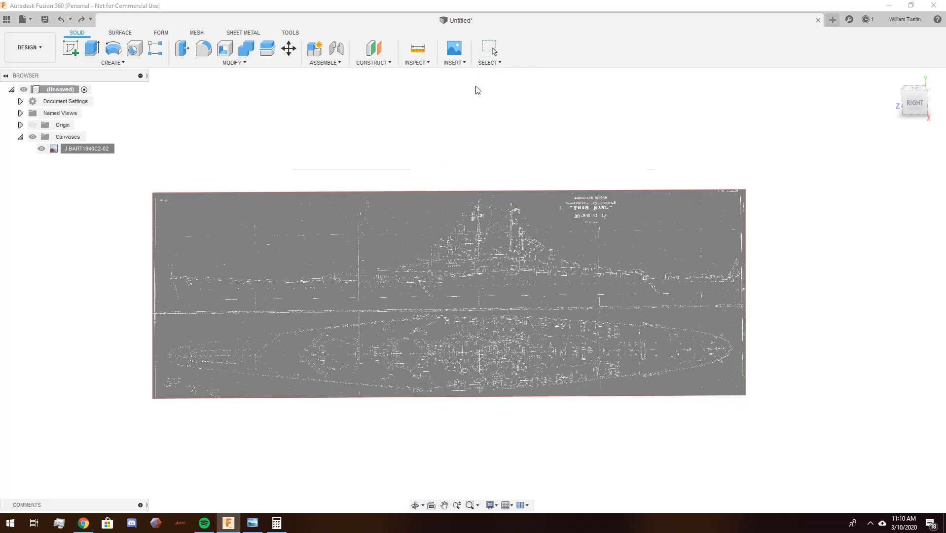
left_click(368, 352)
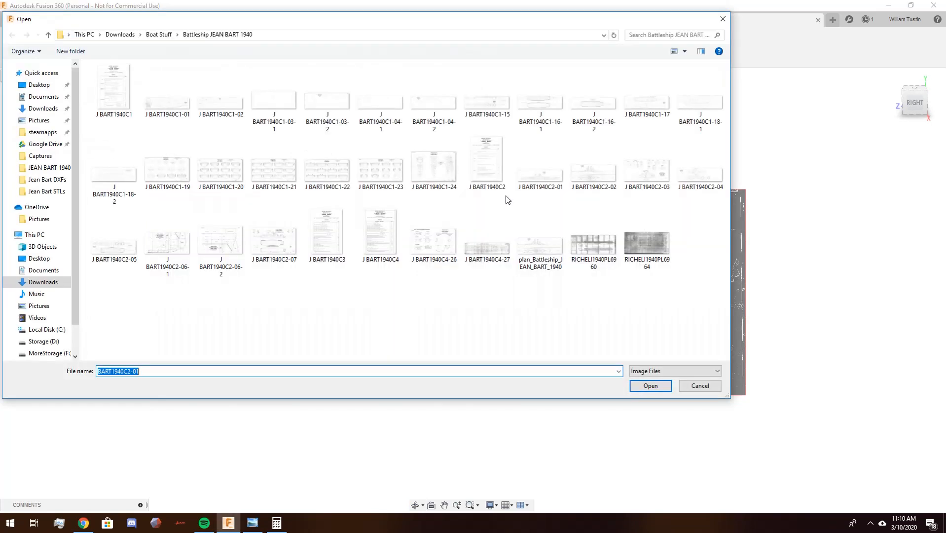
double_click(597, 169)
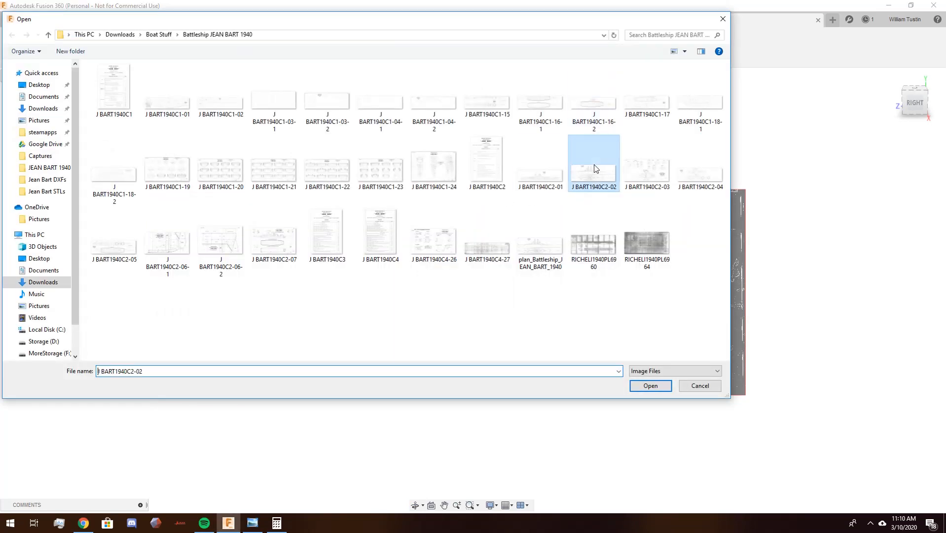
middle_click_drag(498, 186, 449, 224, "shift")
left_click(426, 308)
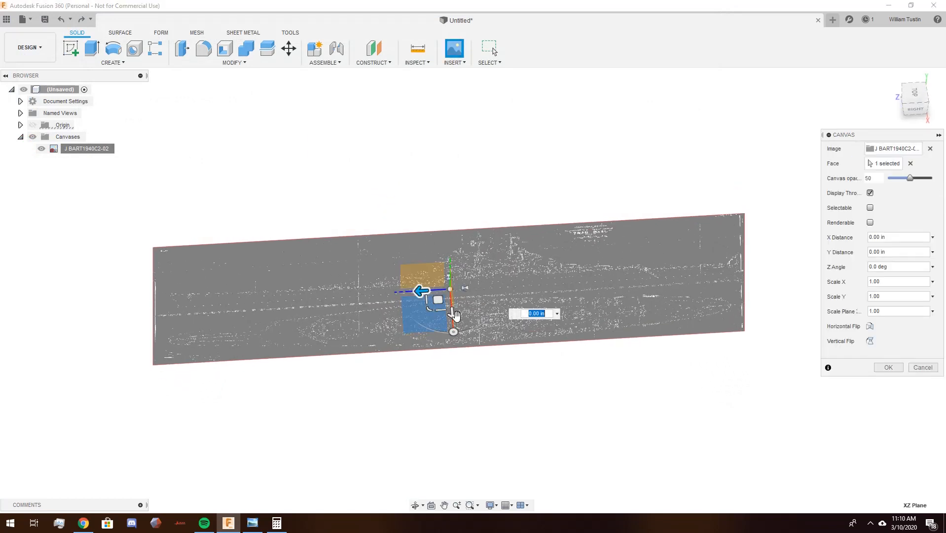
left_click(875, 310)
type("104.07")
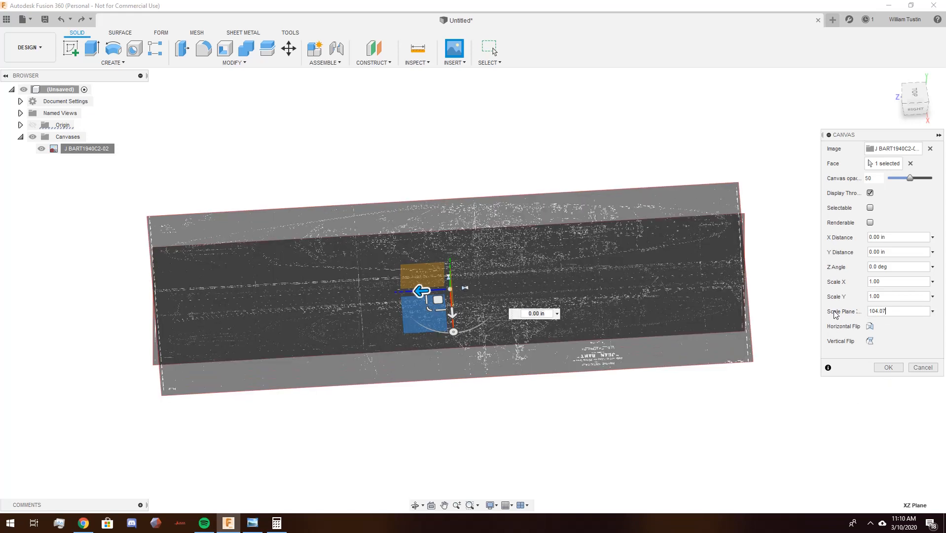
- Offset the second canvas 7.50 in in the Y direction to bring the deck plan's centreline onto the central plane
middle_click_drag(693, 364, 692, 373, "shift")
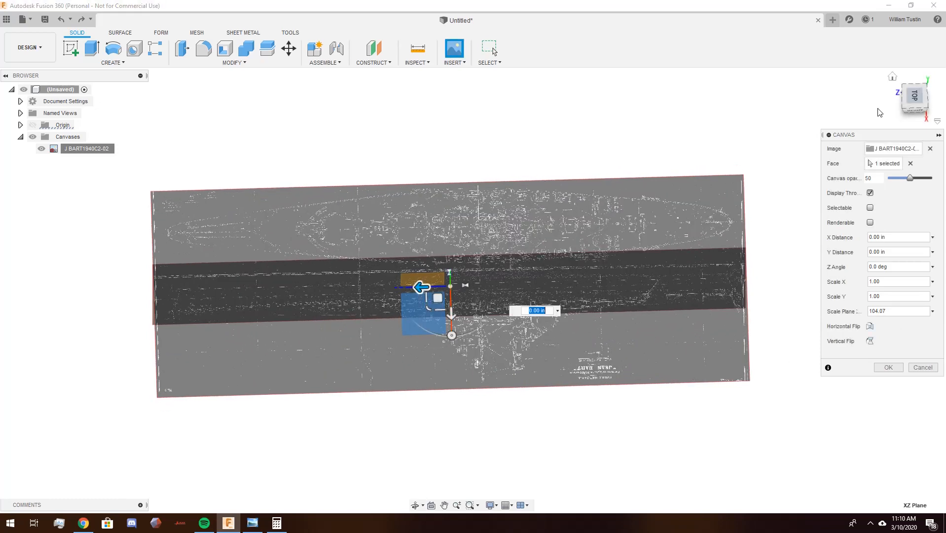
left_click(915, 97)
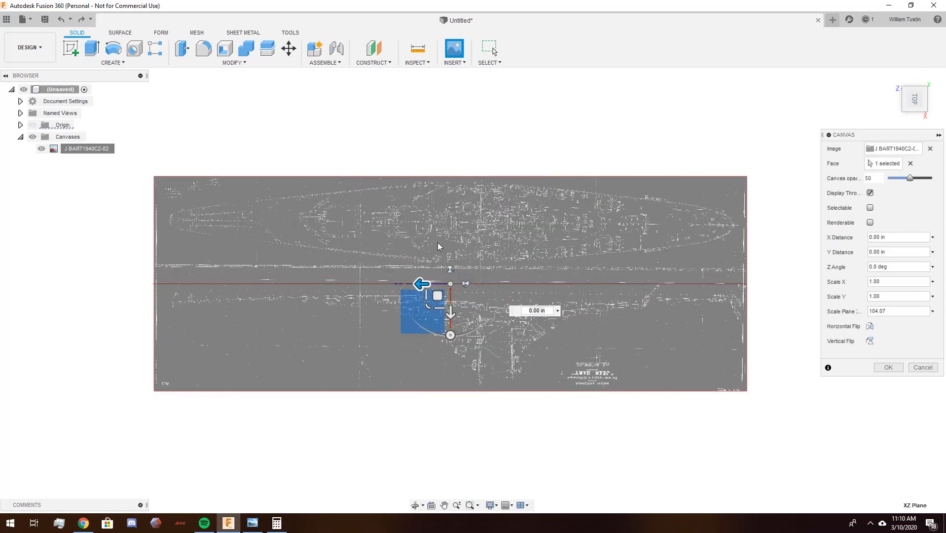
scroll(719, 223, "up", 5)
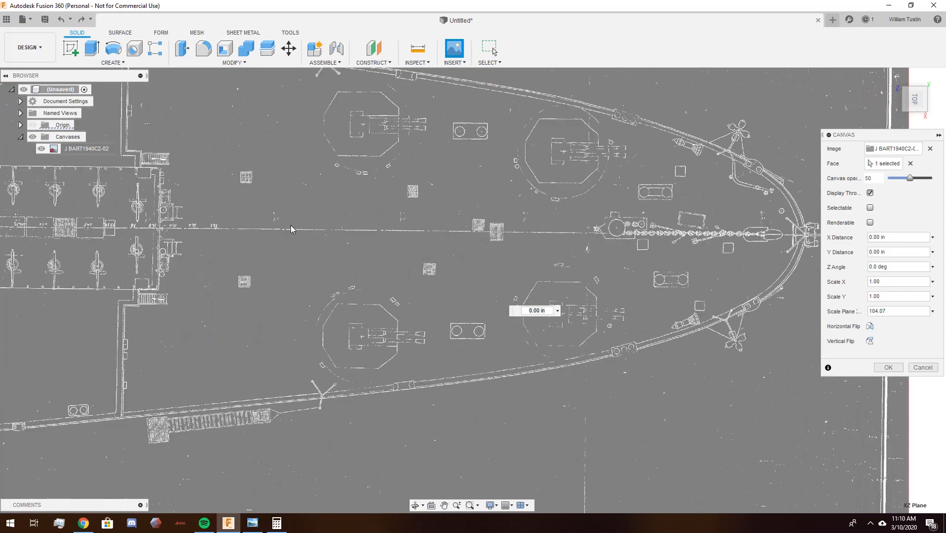
scroll(364, 278, "down", 5)
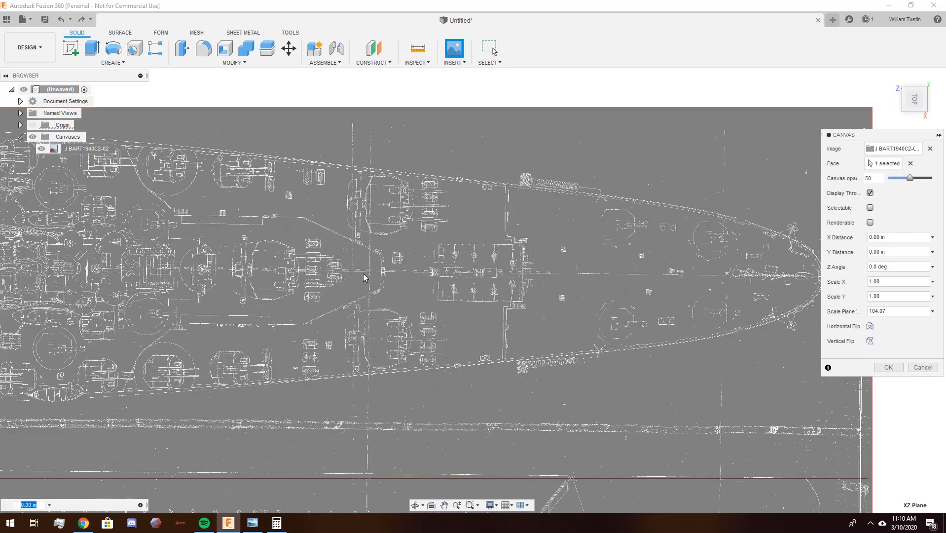
scroll(363, 277, "down", 3)
scroll(296, 268, "up", 8)
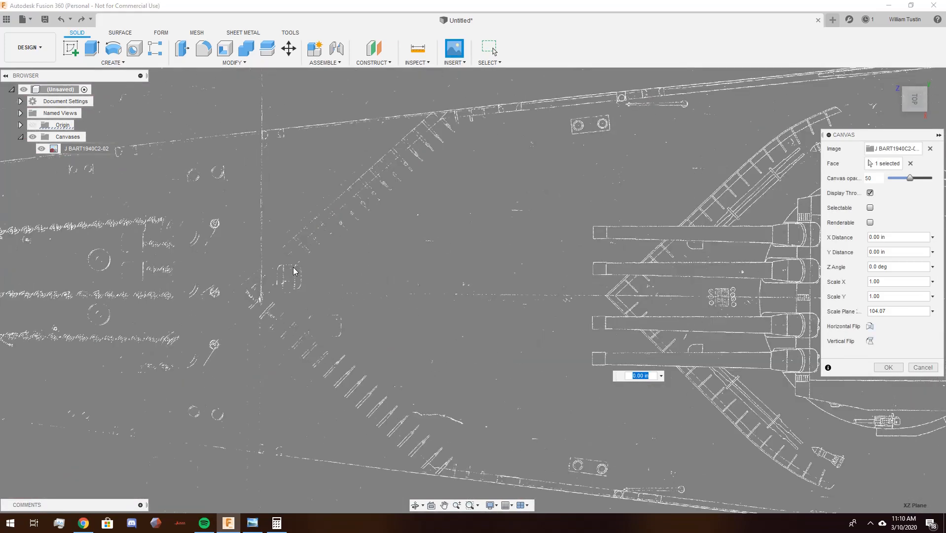
scroll(295, 271, "up", 3)
scroll(718, 313, "down", 6)
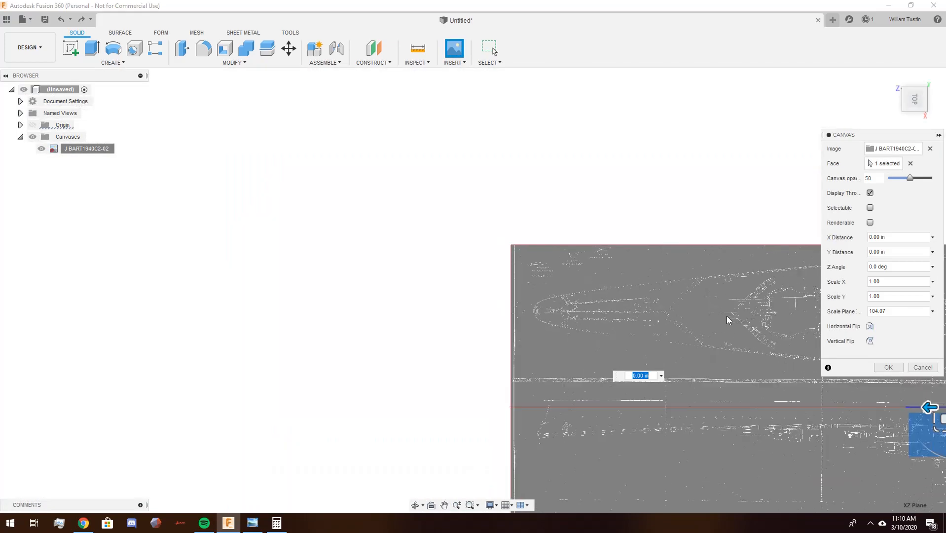
scroll(453, 328, "up", 2)
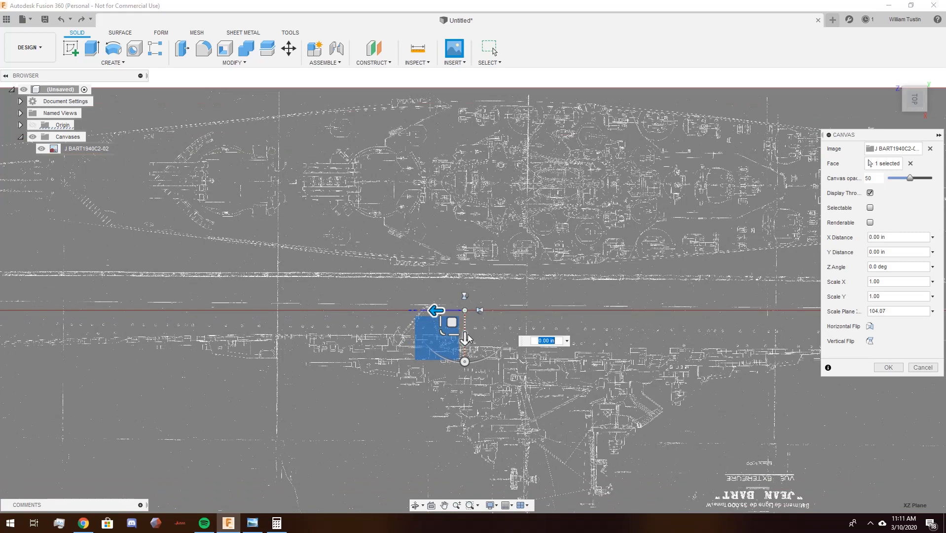
left_click_drag(467, 335, 454, 475)
- Check the deck plan's centreline against the side canvas's edge line from bow to stern
middle_click_drag(608, 352, 287, 326)
scroll(680, 303, "up", 5)
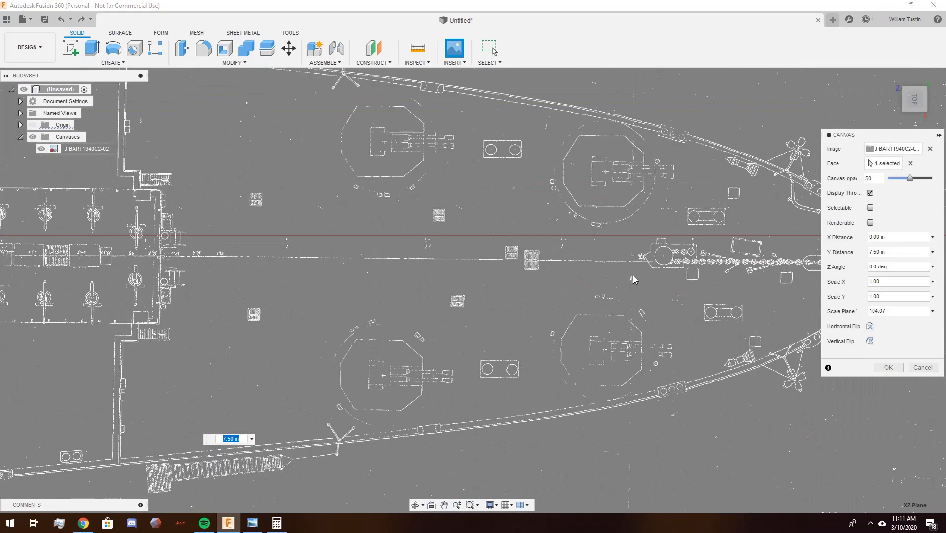
scroll(633, 275, "down", 6)
middle_click_drag(625, 270, 435, 307)
scroll(435, 306, "up", 4)
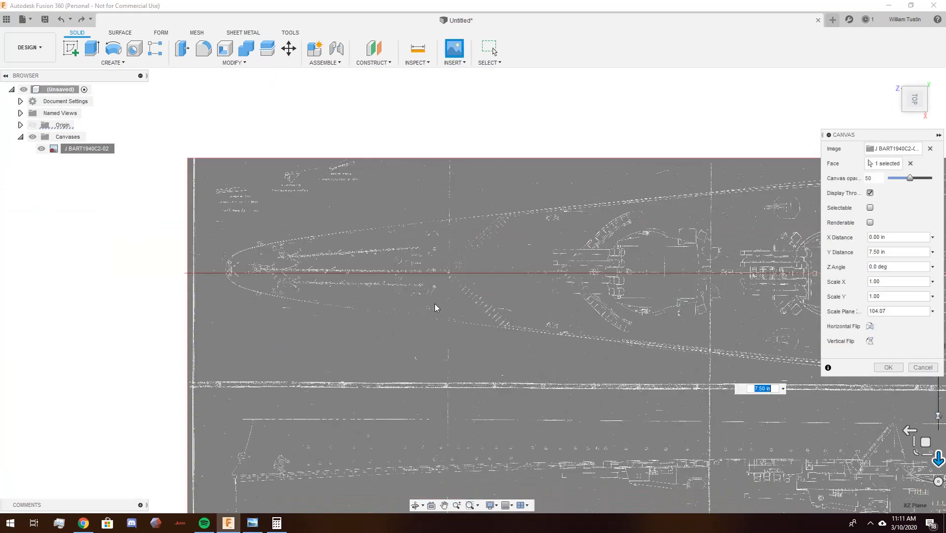
scroll(316, 257, "up", 4)
scroll(343, 285, "down", 6)
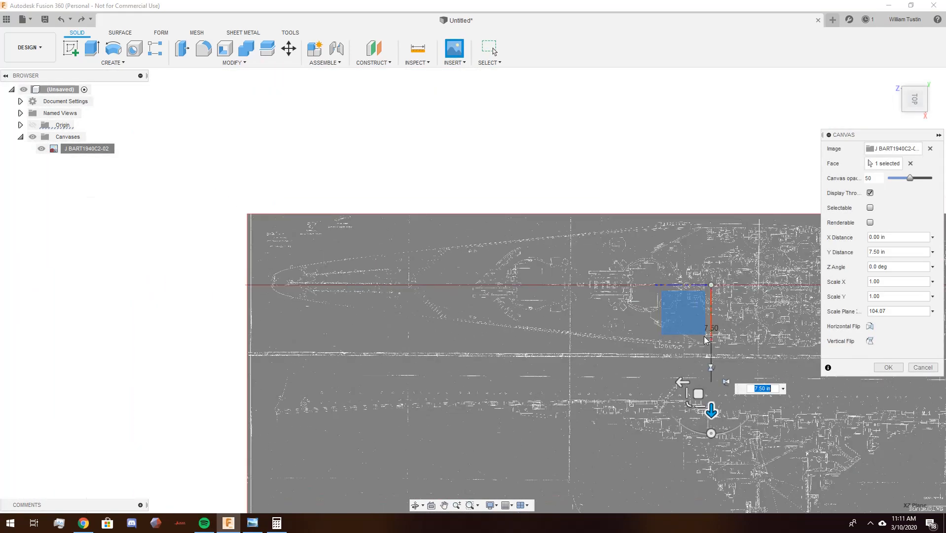
middle_click_drag(704, 336, 424, 299)
scroll(476, 218, "up", 3)
scroll(483, 248, "up", 5)
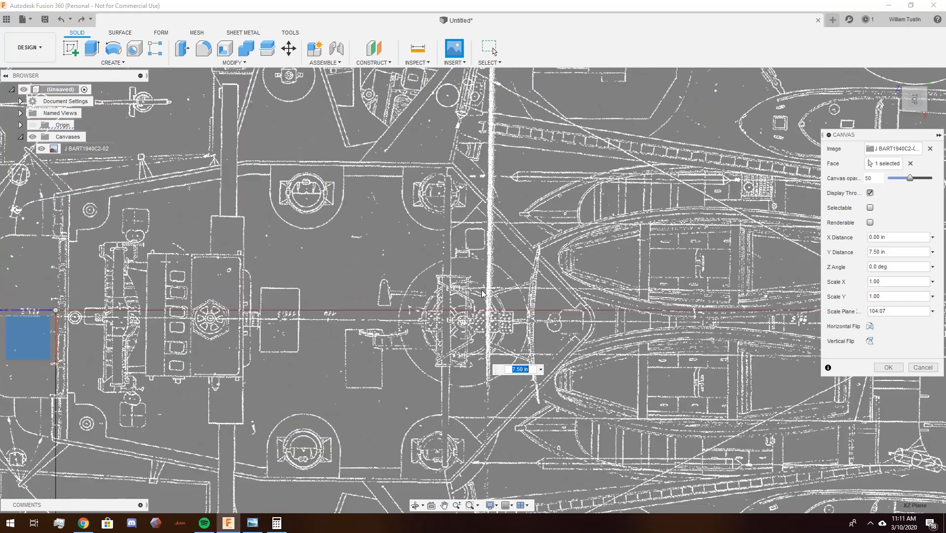
scroll(482, 293, "down", 6)
scroll(725, 349, "up", 6)
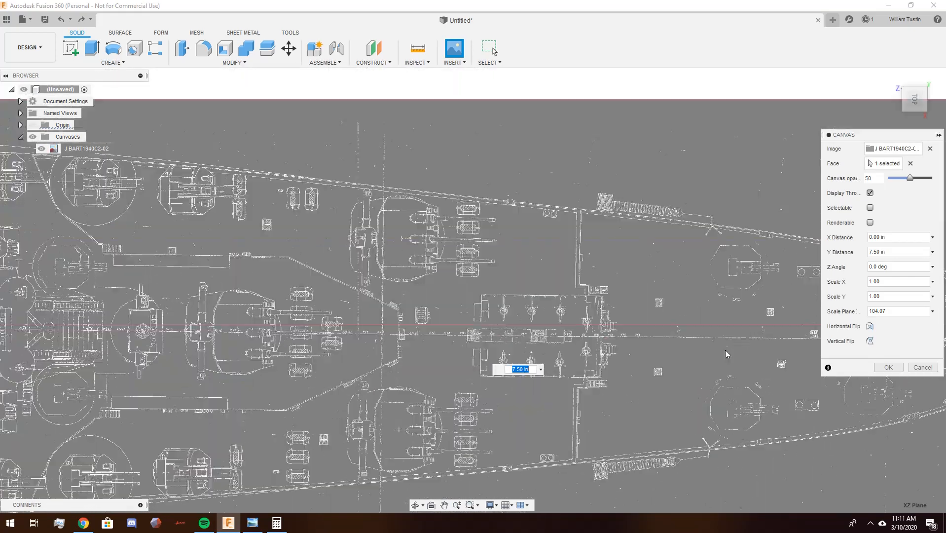
scroll(724, 349, "down", 6)
scroll(670, 292, "up", 2)
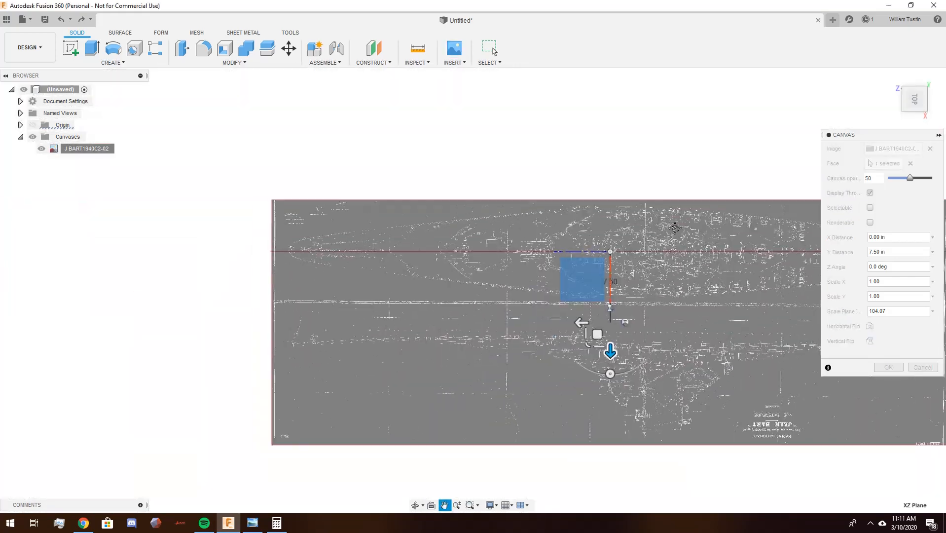
- Rotate the second canvas to a Z angle of 0.7 deg to level the deck plan's centreline
left_click(582, 375)
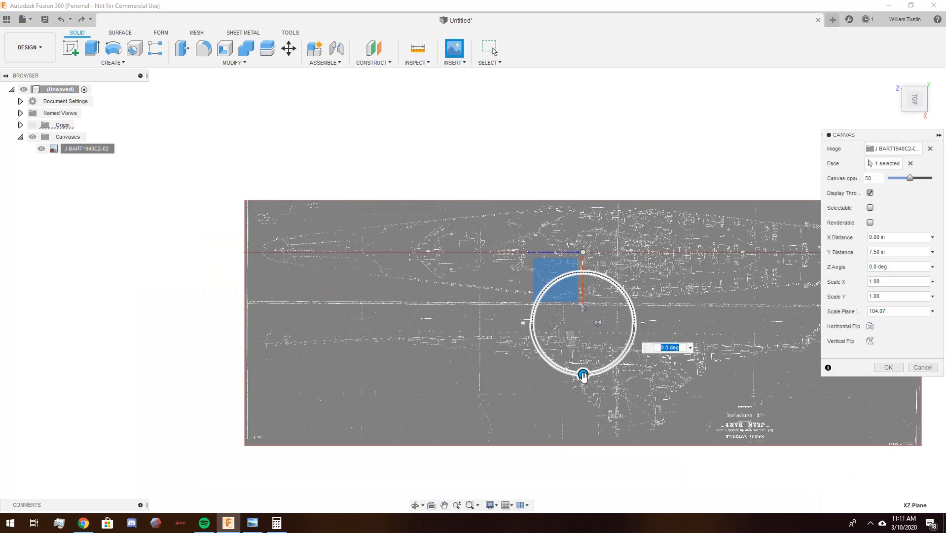
type(".5")
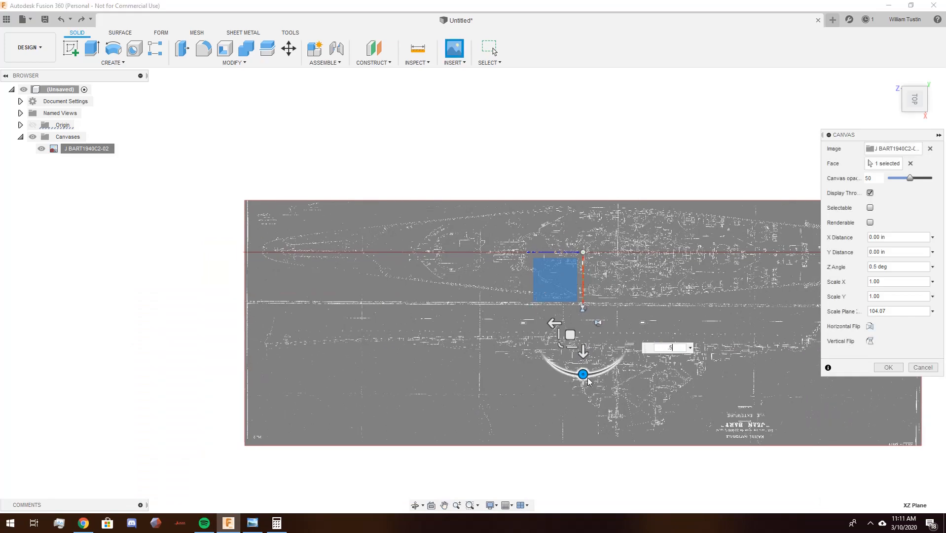
scroll(678, 266, "up", 8)
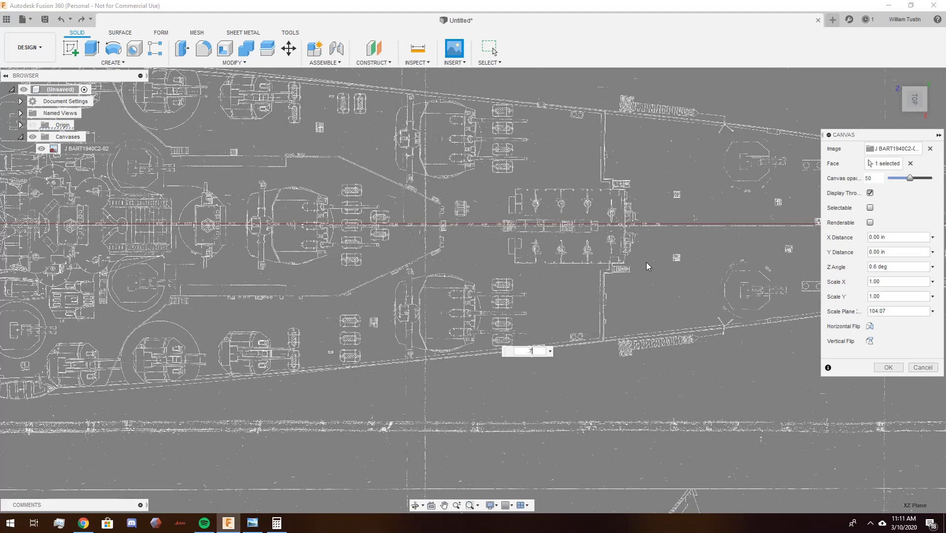
key("BackSpace")
type("7")
scroll(251, 222, "up", 6)
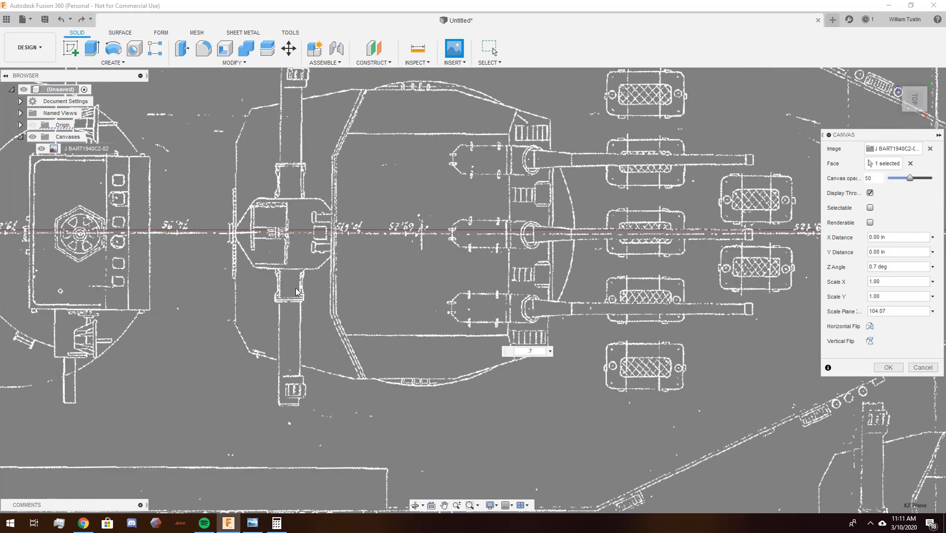
scroll(296, 291, "down", 8)
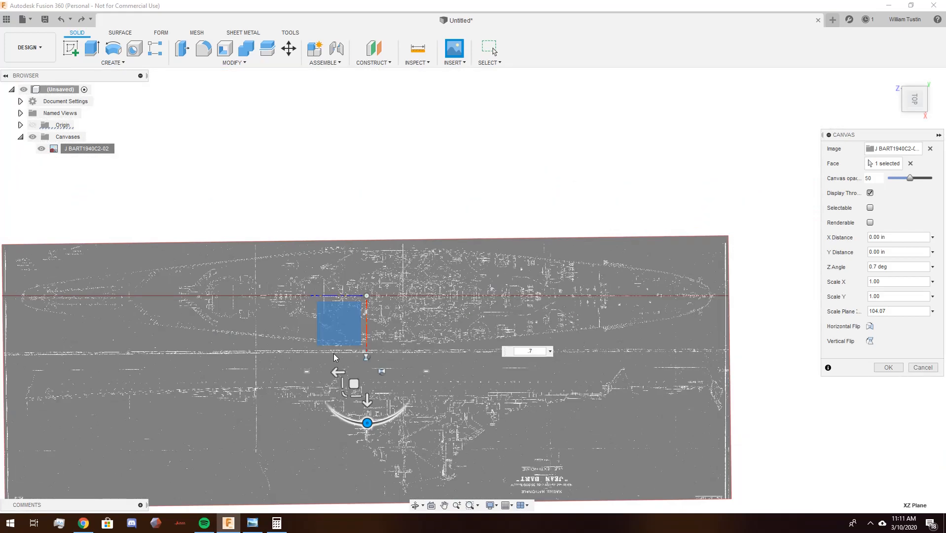
- Fine-tune the second canvas's Y distance to -0.02 in and accept the canvas settings
left_click(367, 402)
scroll(444, 308, "up", 10)
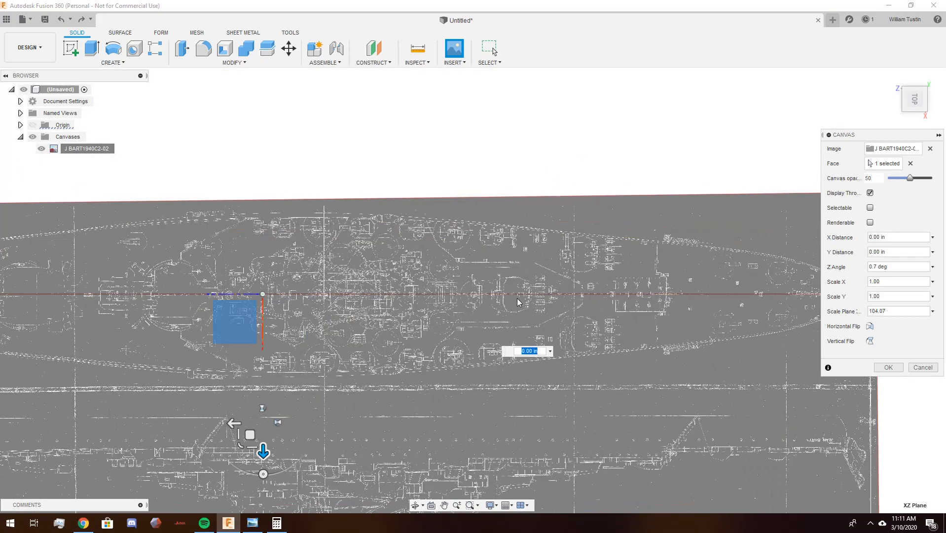
key("BackSpace")
type(".01")
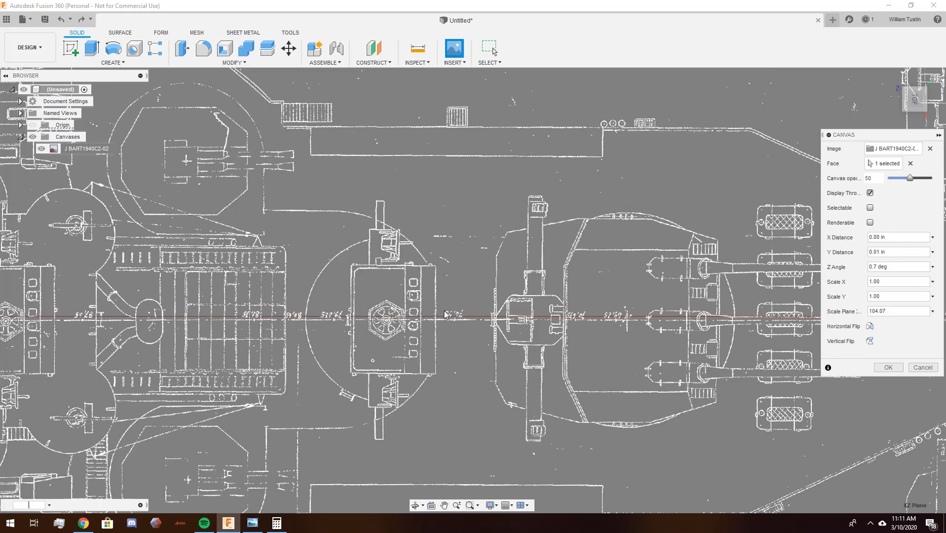
left_click(917, 252)
type("-")
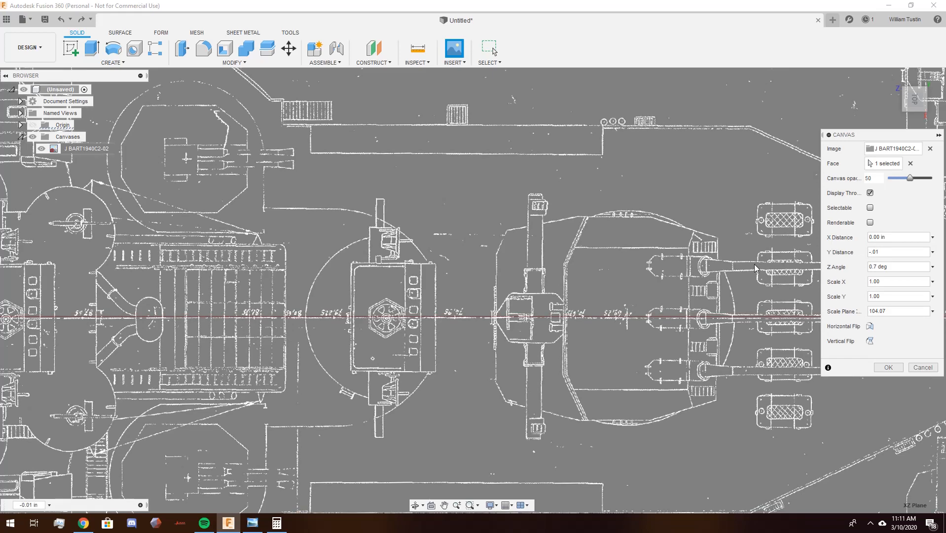
key("BackSpace")
type("2")
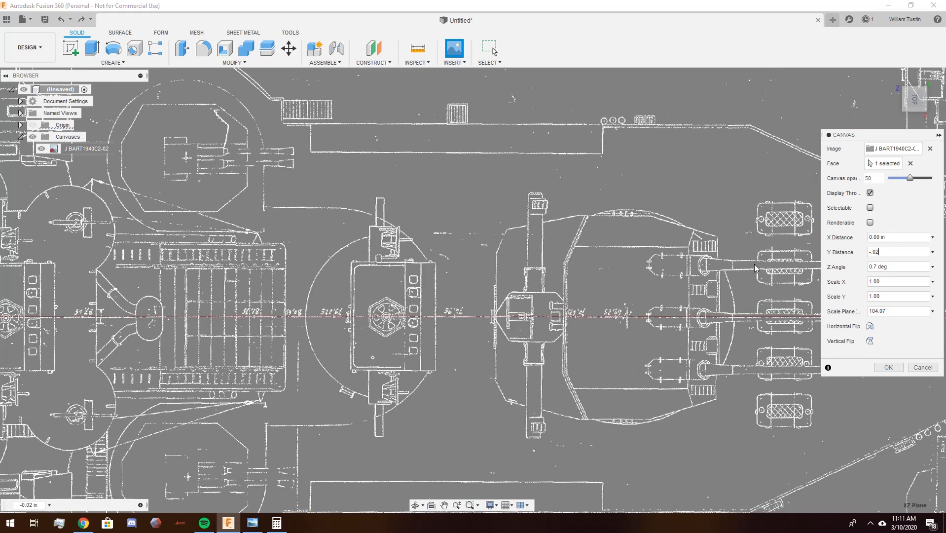
key("Return")
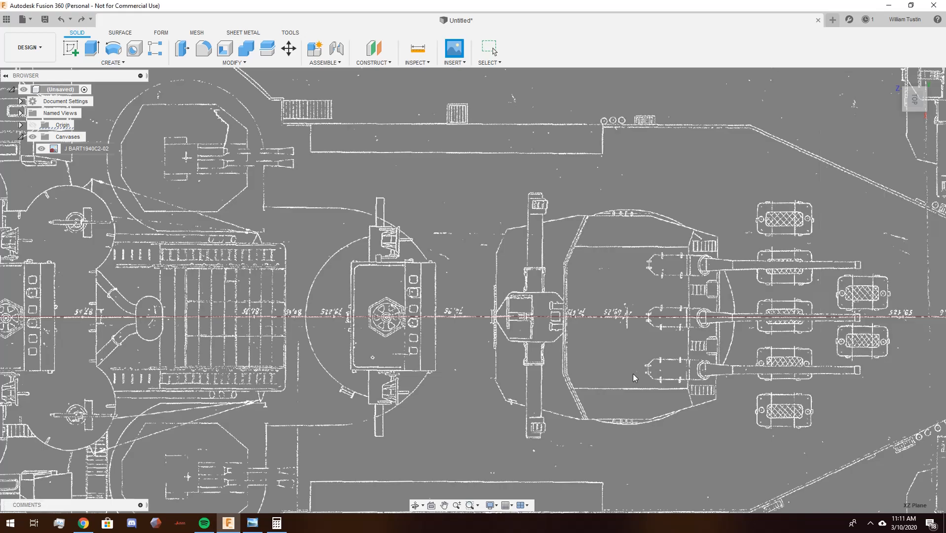
scroll(627, 322, "down", 10)
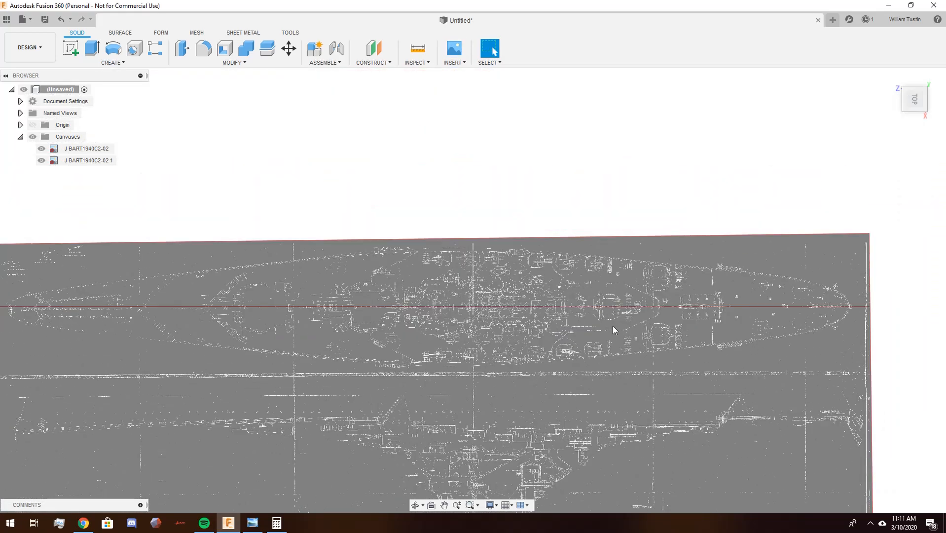
- Examine both canvases from the right and top, checking the side profile and the deck centreline around the turrets
mouse_move(613, 325)
middle_mouse_down()
mouse_move(571, 307)
mouse_move(574, 228)
mouse_move(576, 309)
mouse_move(572, 244)
mouse_move(575, 269)
mouse_move(575, 259)
middle_mouse_up()
key("Escape")
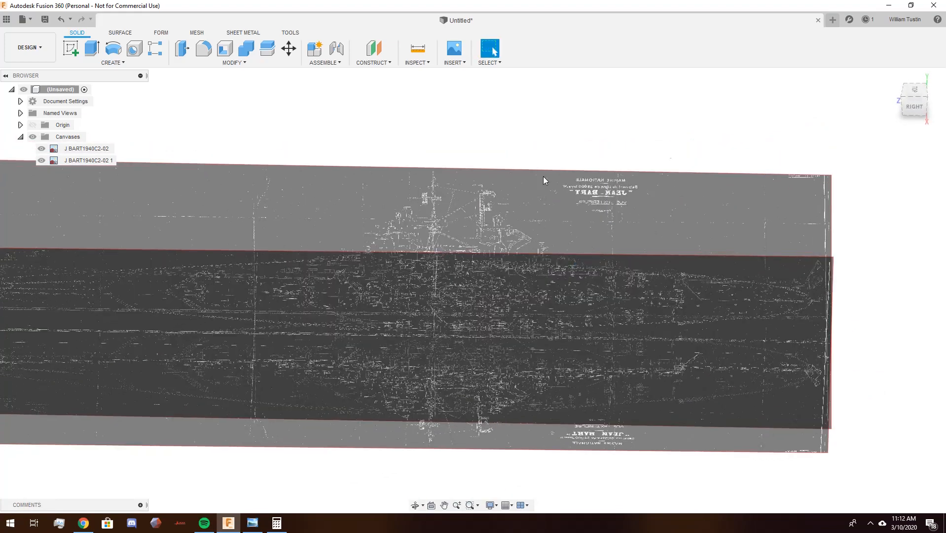
left_click(902, 109)
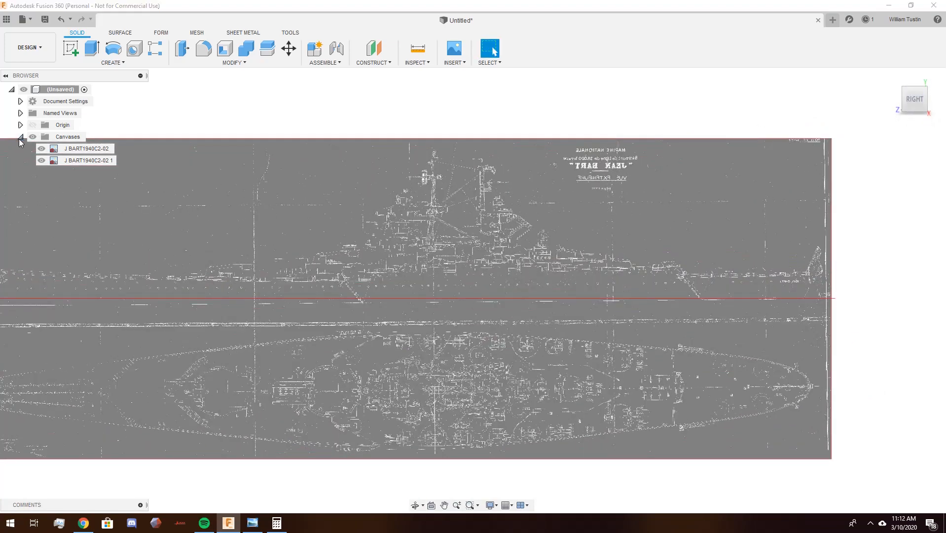
left_click(20, 137)
middle_click_drag(472, 183, 459, 178)
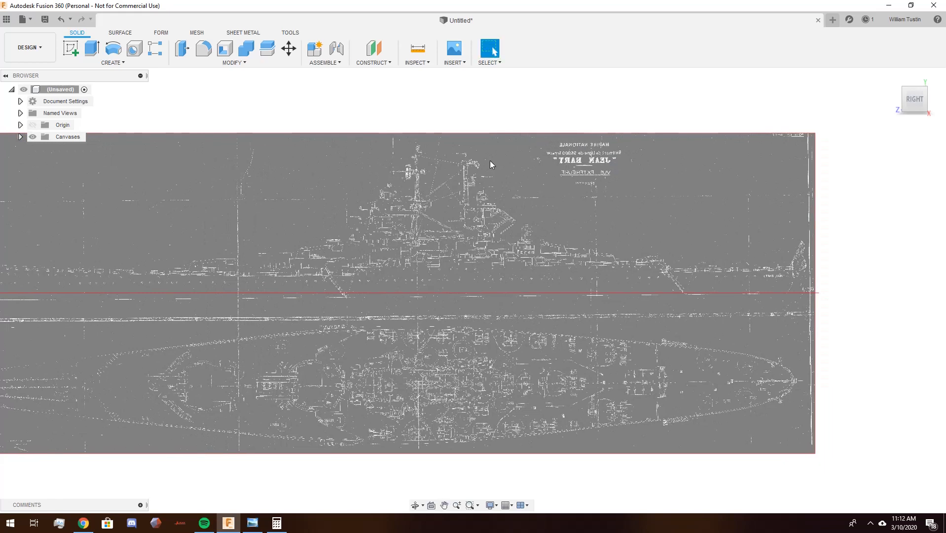
scroll(597, 245, "up", 4)
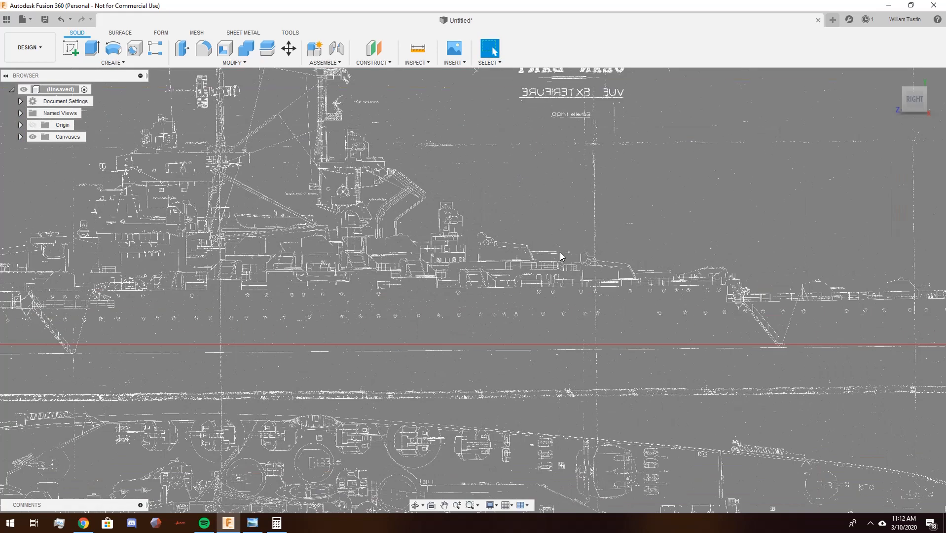
mouse_move(894, 97)
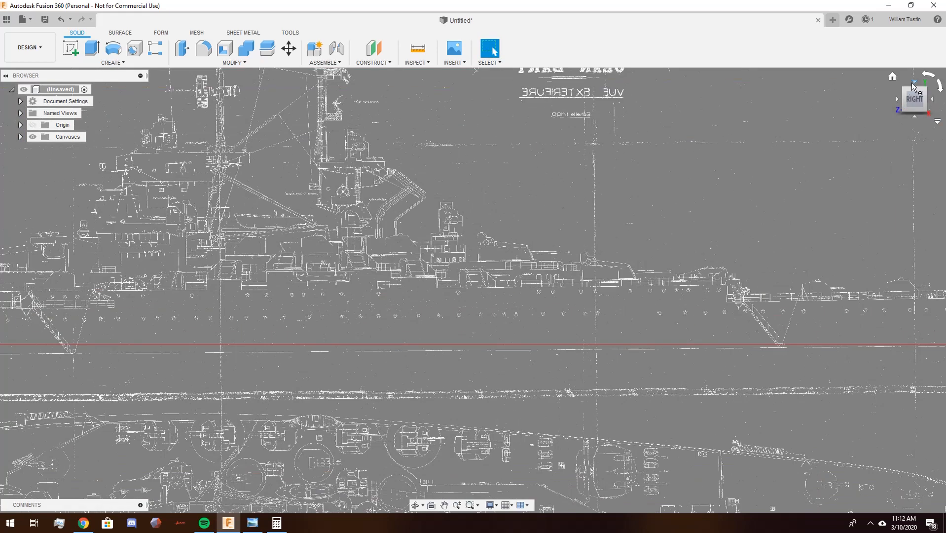
left_click(914, 83)
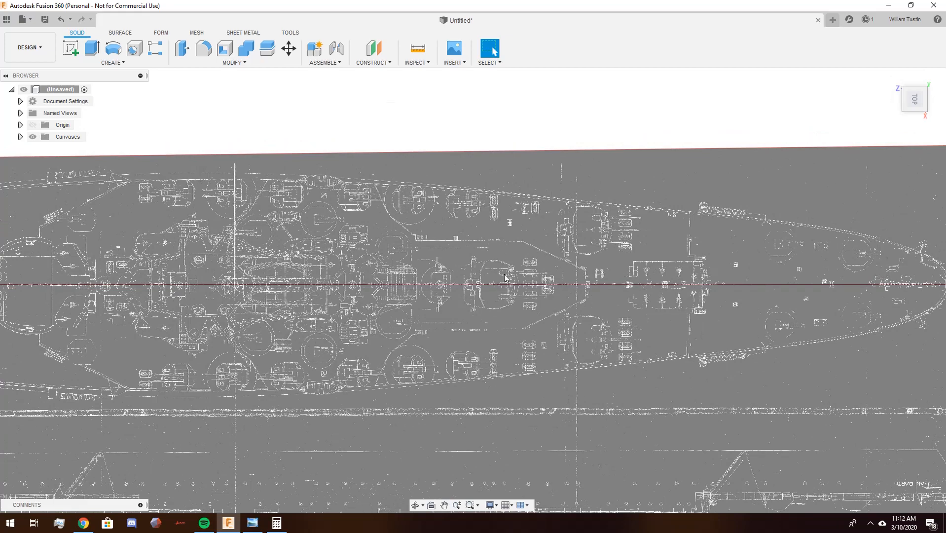
scroll(504, 274, "up", 5)
scroll(543, 279, "up", 5)
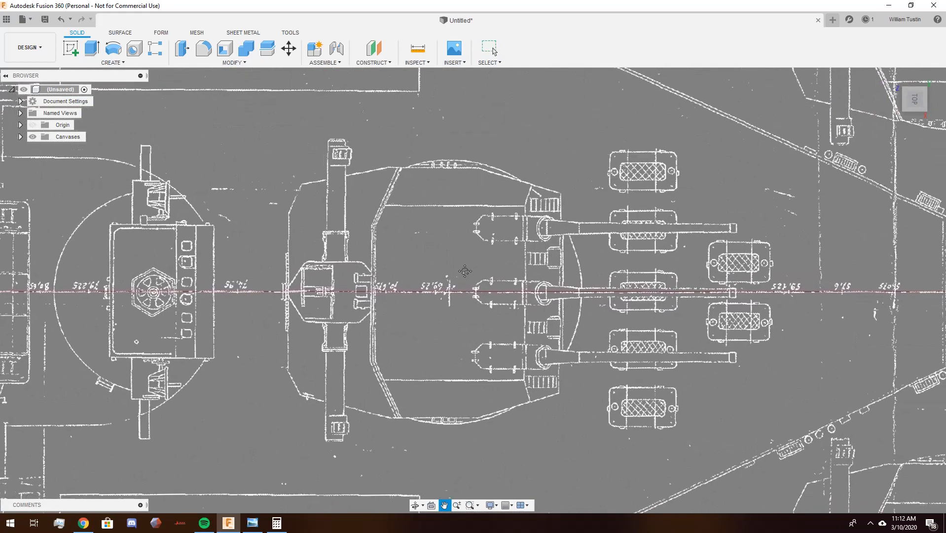
- Start a new sketch on the deck plan's horizontal plane and focus on the triple-gun turret on the centreline
left_click(74, 52)
left_click(475, 282)
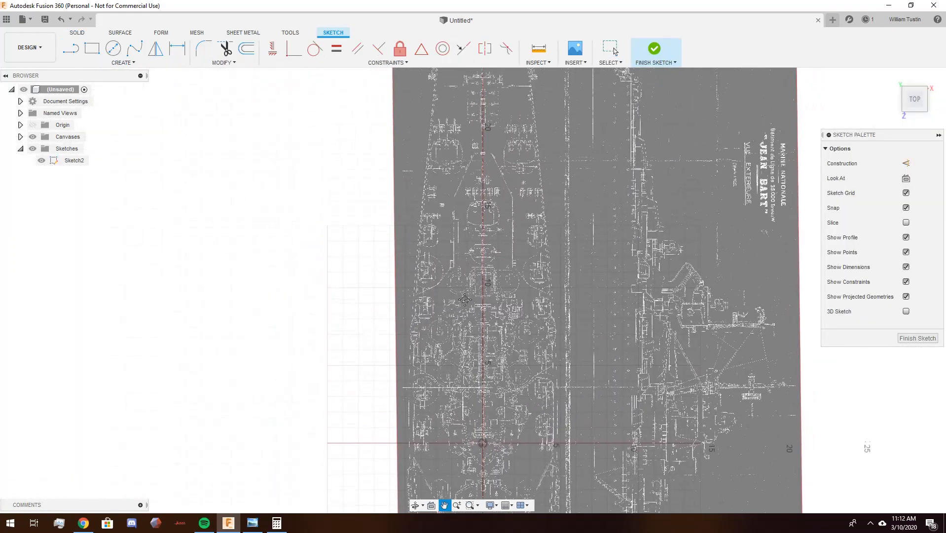
scroll(464, 306, "down", 2)
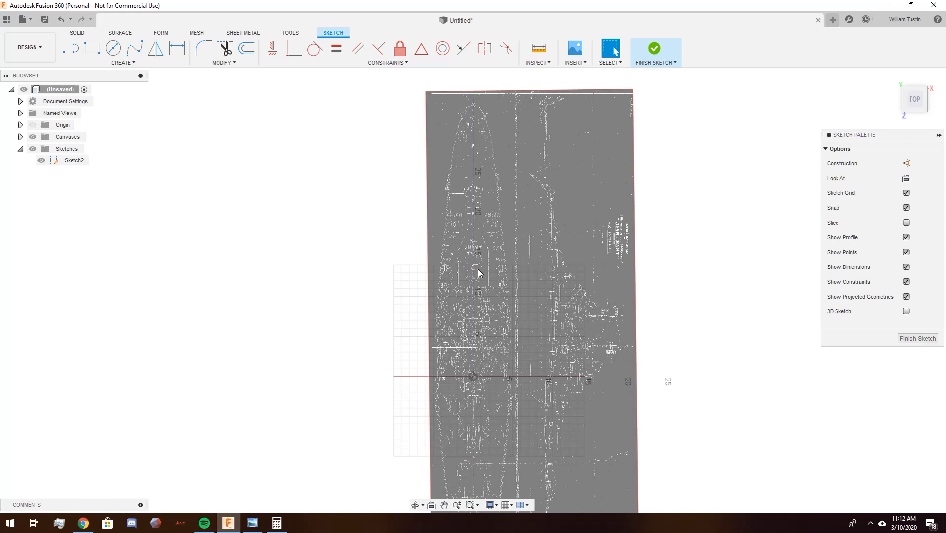
scroll(478, 272, "up", 10)
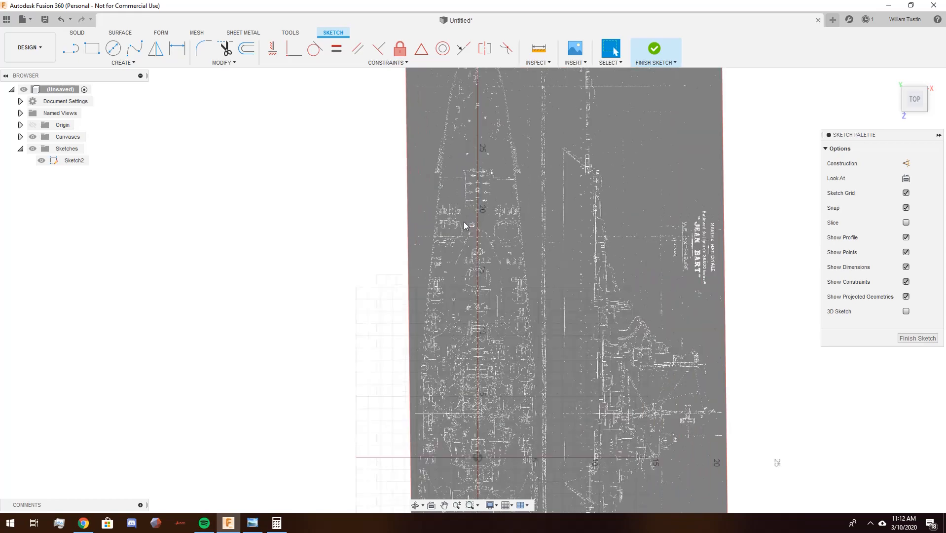
scroll(458, 164, "up", 3)
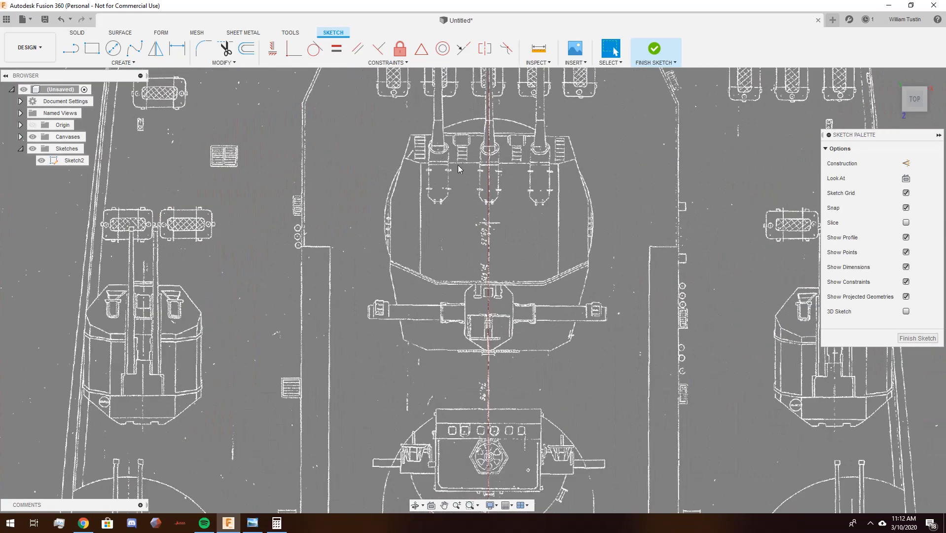
- Examine the deck plan around the centreline triple-gun turret, from its gun barrels to its rear edge
middle_click_drag(542, 211, 519, 239)
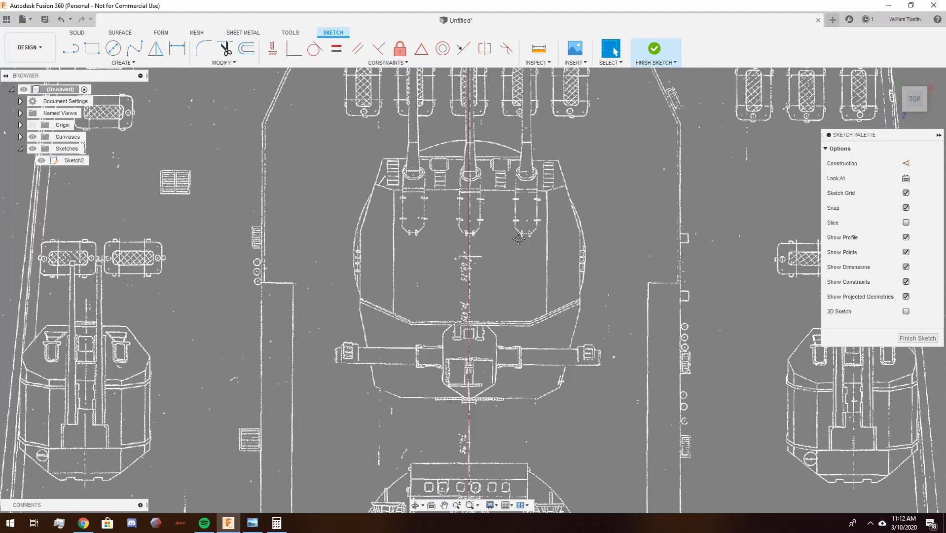
scroll(519, 238, "down", 5)
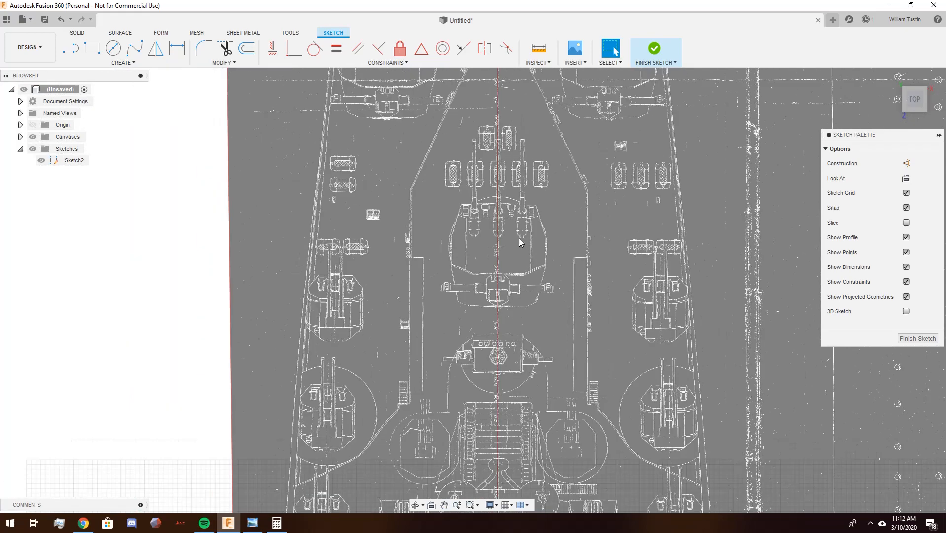
scroll(519, 238, "up", 2)
scroll(519, 237, "up", 1)
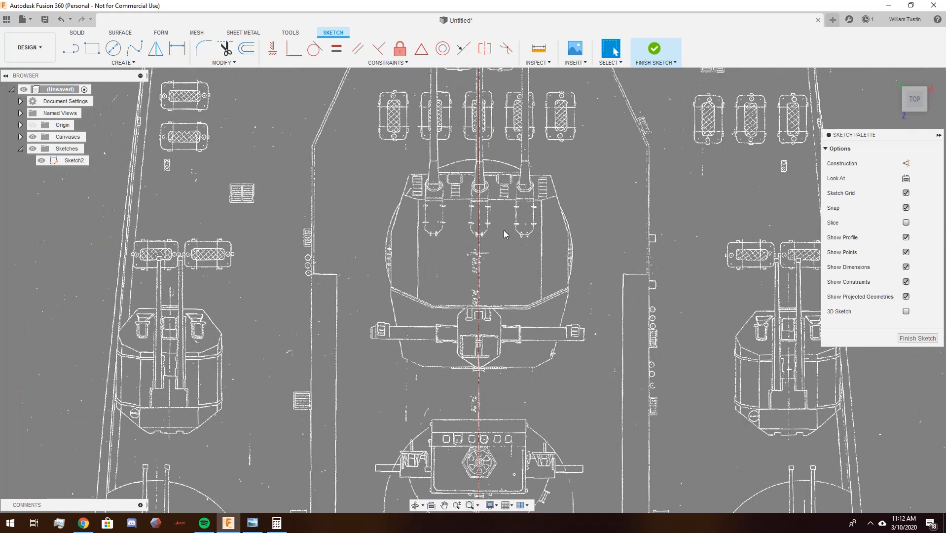
scroll(538, 231, "up", 2)
scroll(547, 277, "down", 1)
middle_click_drag(548, 280, 561, 255)
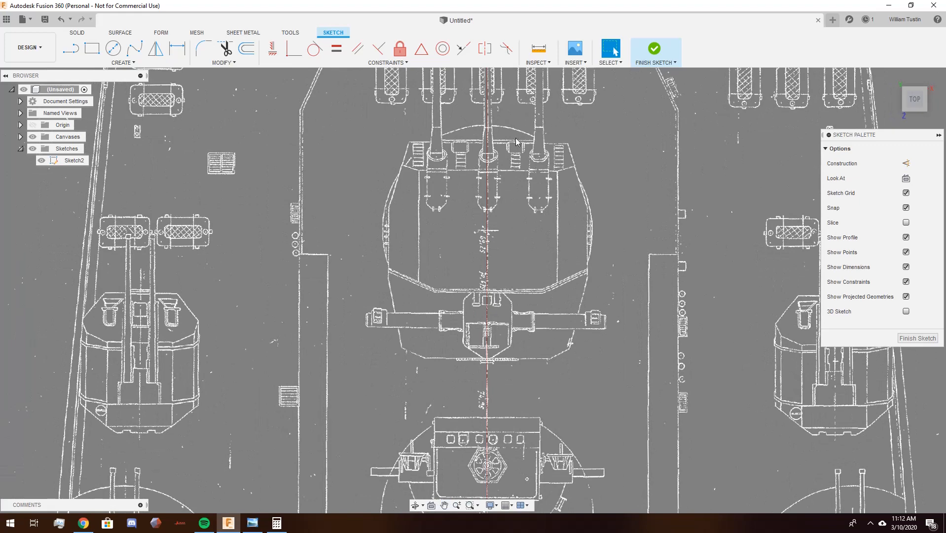
middle_click_drag(497, 373, 479, 333)
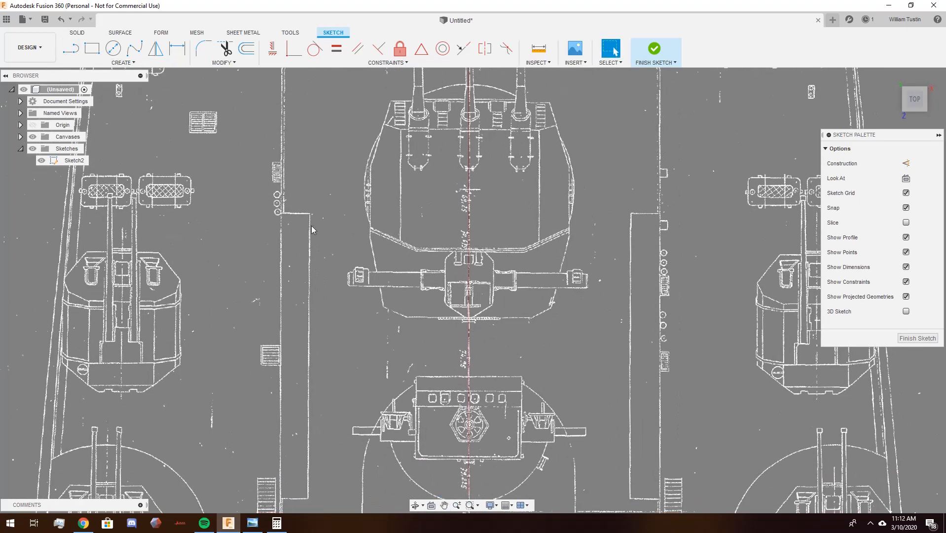
- Sketch a line about 3.1 in long on the centreline, from behind the triple-gun turret to its barrels, and finish the sketch
left_click(79, 48)
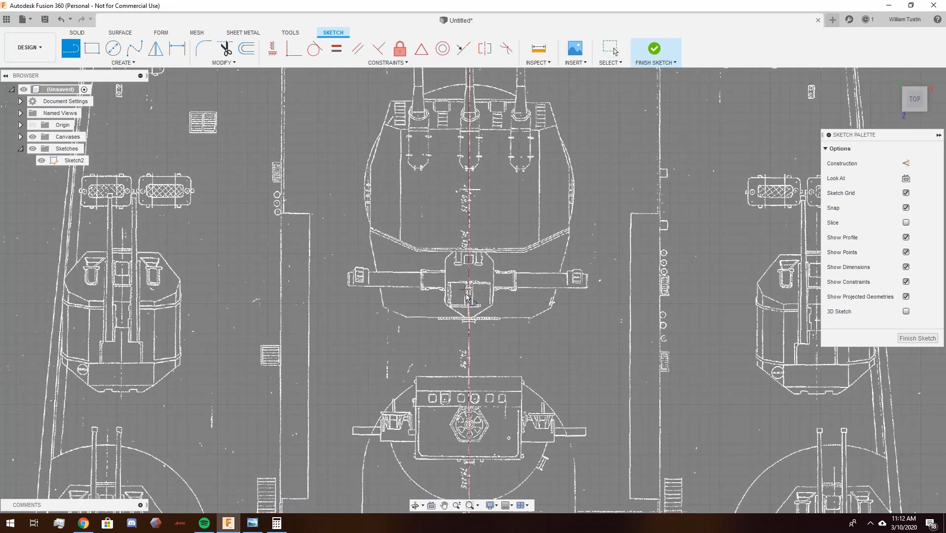
left_click(469, 335)
middle_click_drag(490, 182, 493, 335)
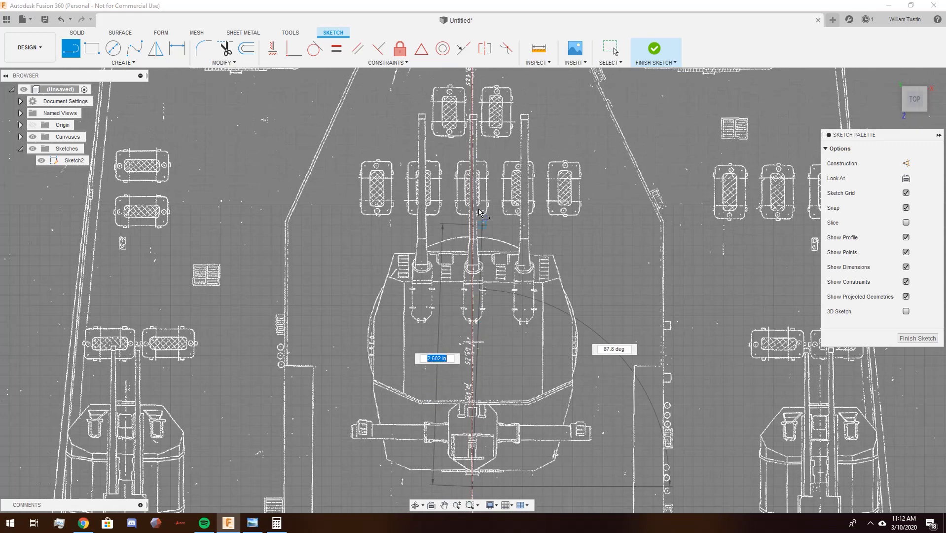
left_click(473, 178)
left_click(500, 177)
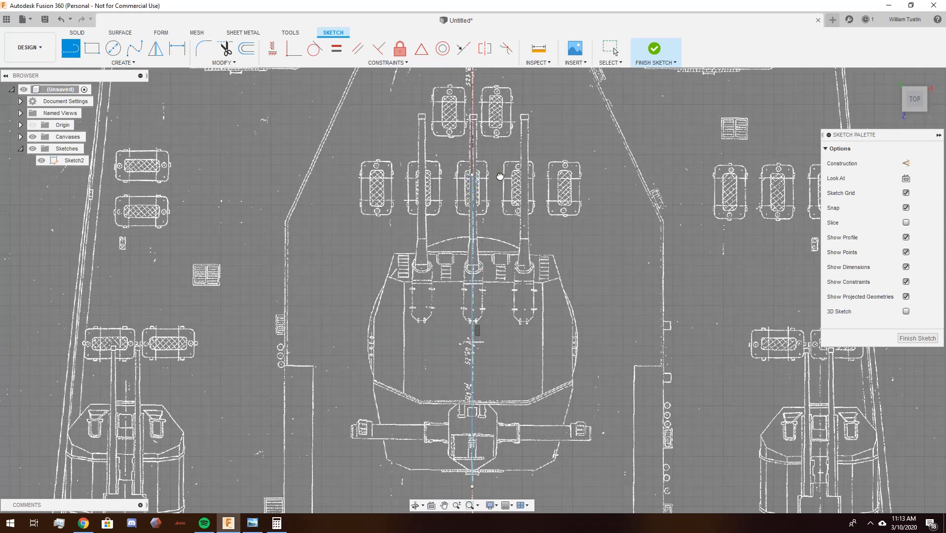
middle_click_drag(554, 274, 517, 205)
left_click(917, 337)
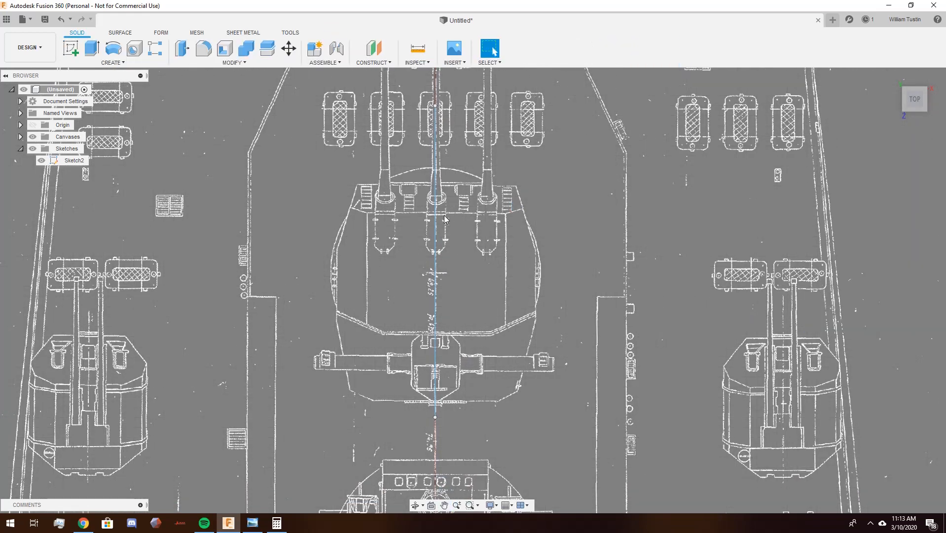
- Check the new centreline line's length and its position over the turret
left_click(435, 230)
scroll(493, 237, "down", 5)
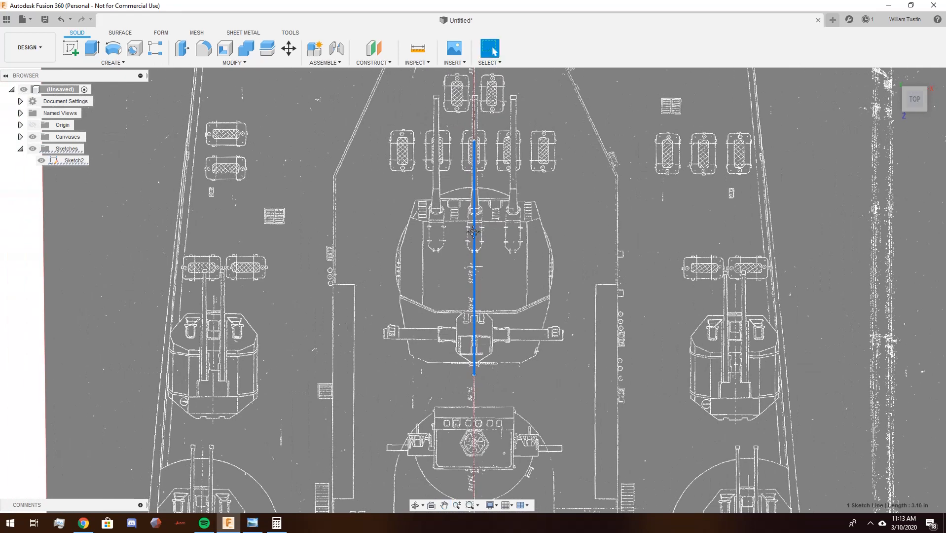
left_click(160, 208)
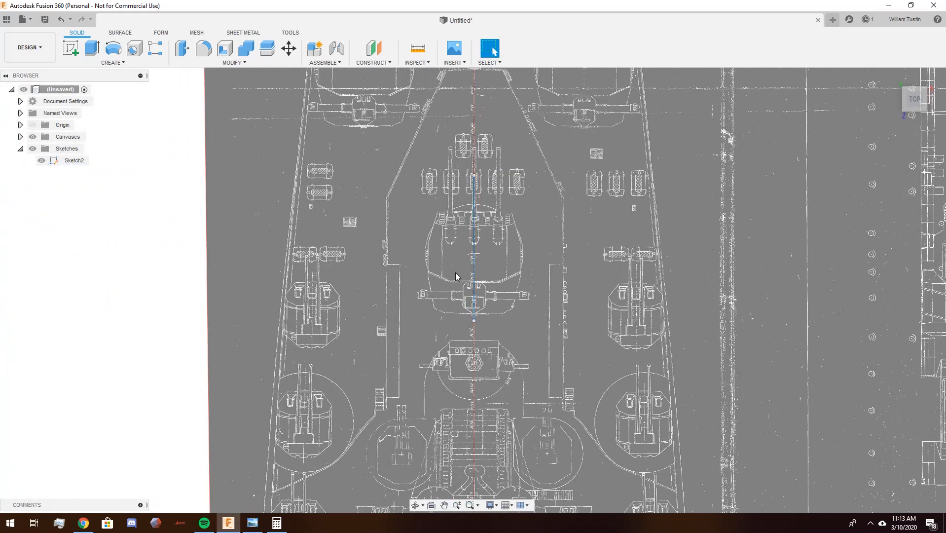
scroll(458, 254, "up", 3)
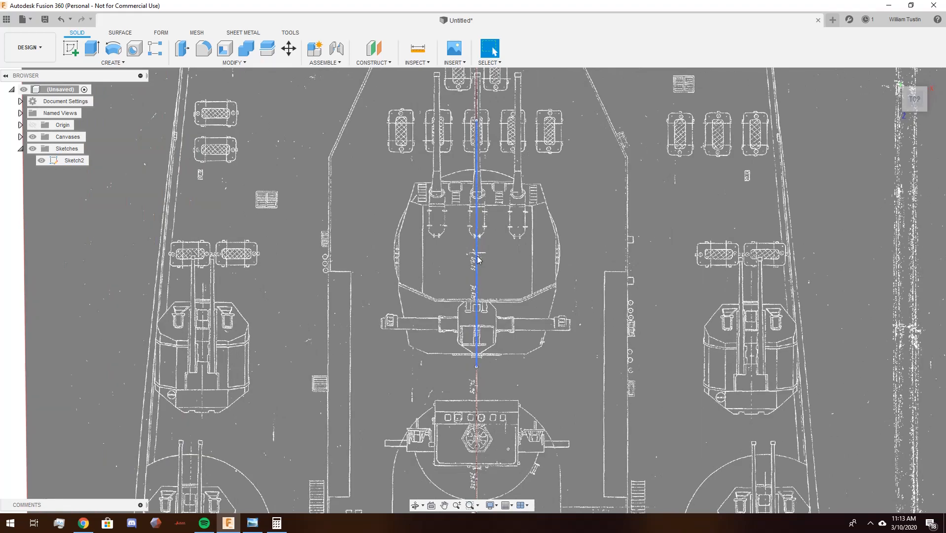
- Start a new sketch on the deck plan's horizontal plane and focus on the centreline triple-gun turret
left_click(71, 47)
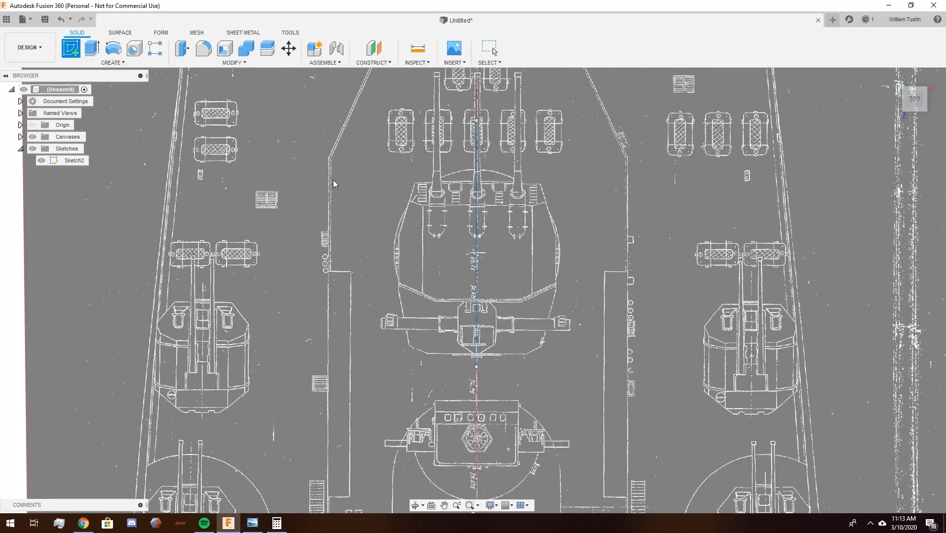
left_click(431, 226)
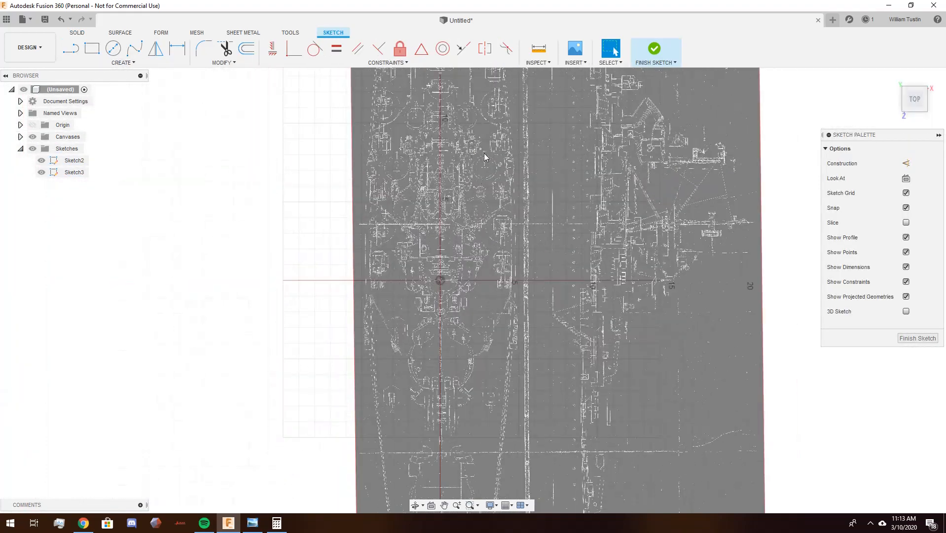
scroll(482, 231, "up", 5)
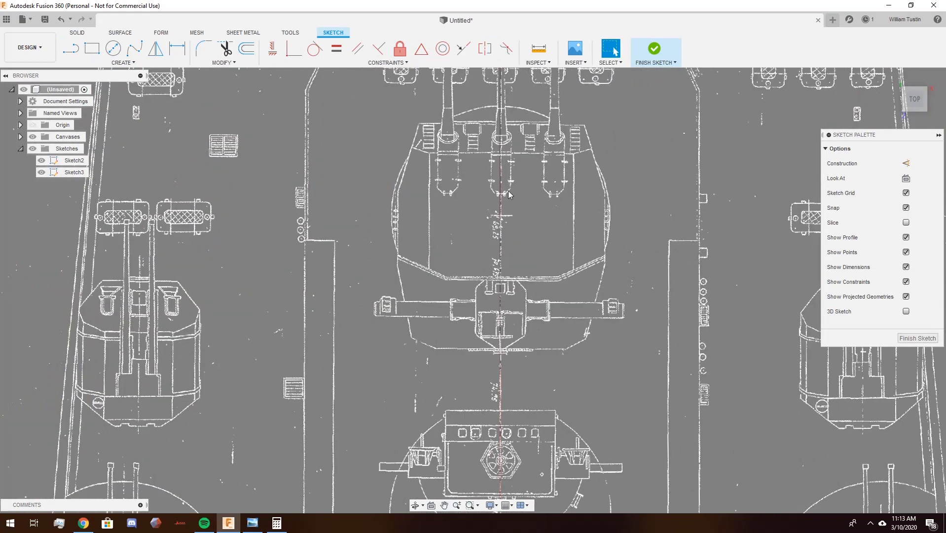
middle_click_drag(508, 190, 456, 217)
scroll(483, 227, "down", 2)
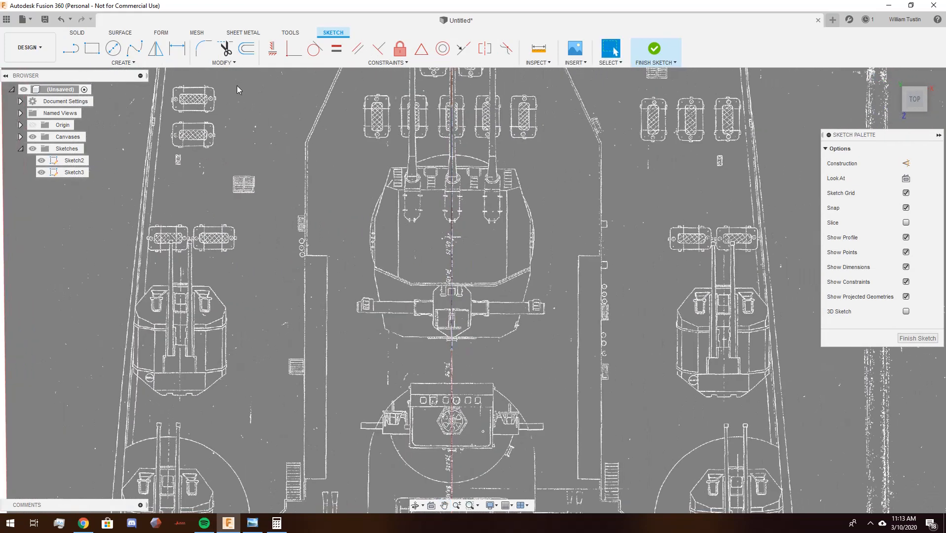
- Draw a 2-point circle of 2.125 in diameter along the centreline from the turret's front arc, finish the sketch and check its profile
left_click(123, 62)
left_click(126, 62)
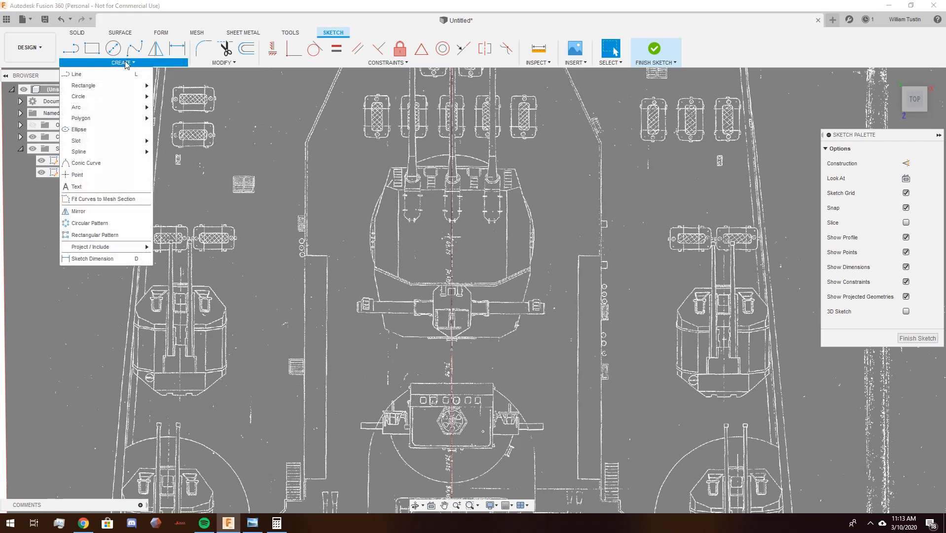
mouse_move(107, 97)
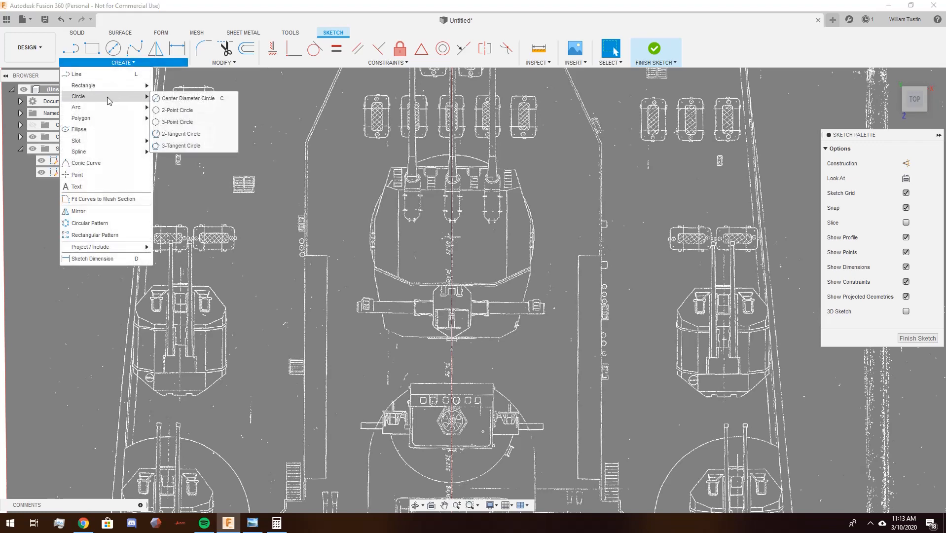
left_click(189, 111)
scroll(482, 199, "up", 5)
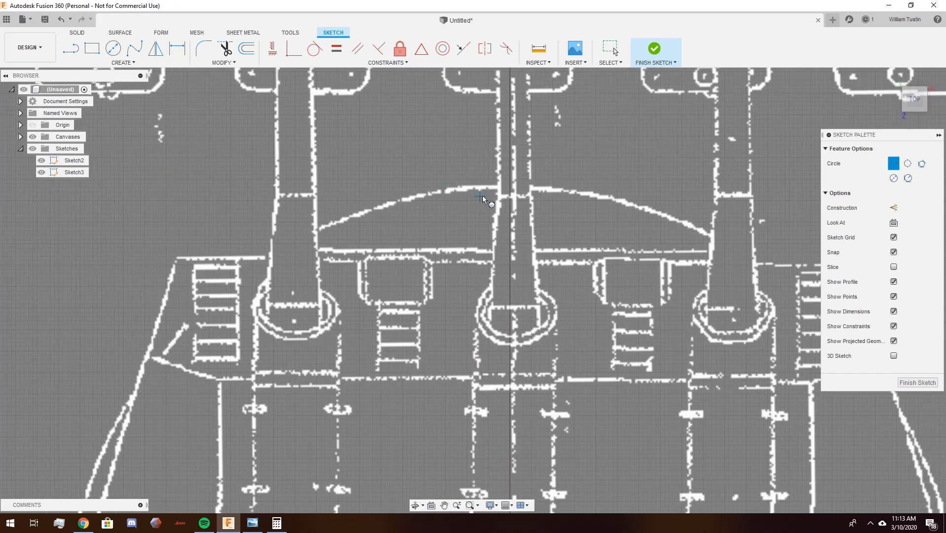
left_click(510, 188)
scroll(510, 315, "down", 3)
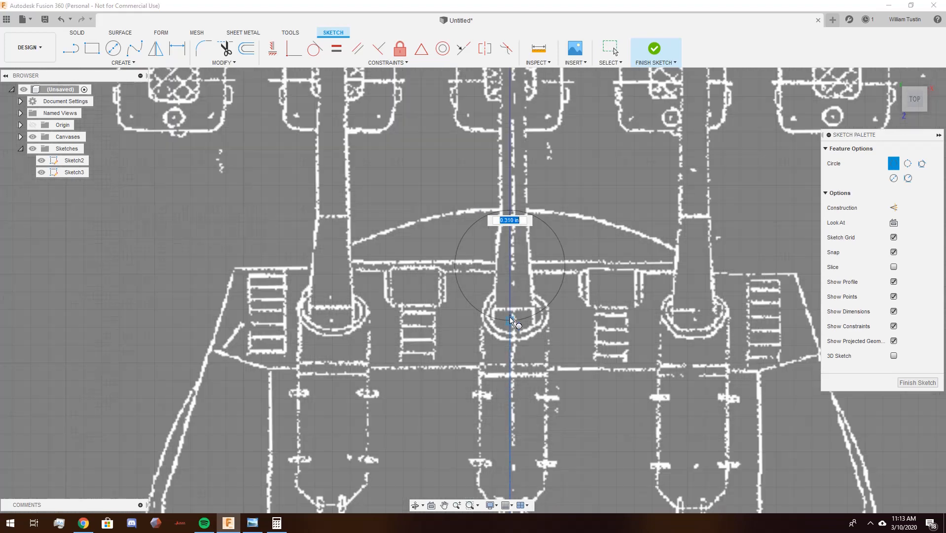
middle_click_drag(512, 472, 487, 138)
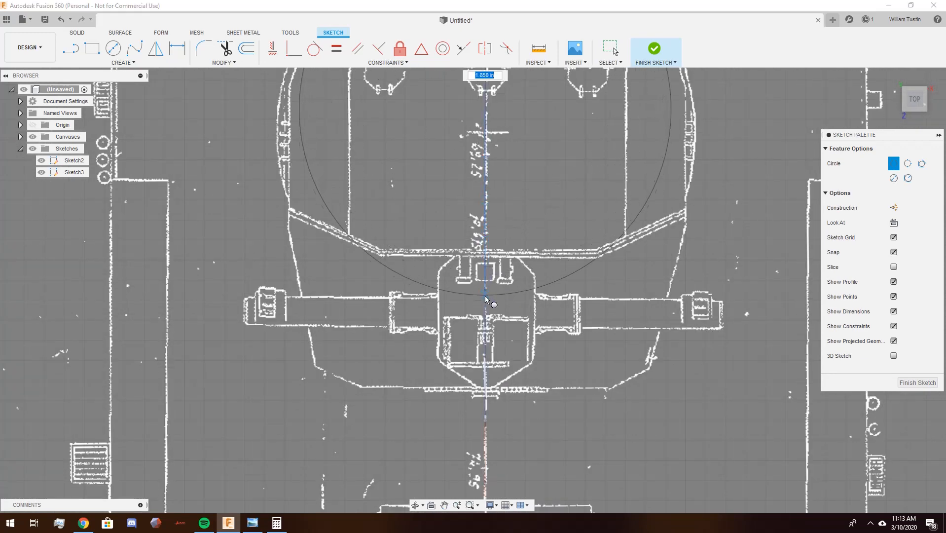
scroll(487, 312, "down", 2)
scroll(486, 310, "down", 1)
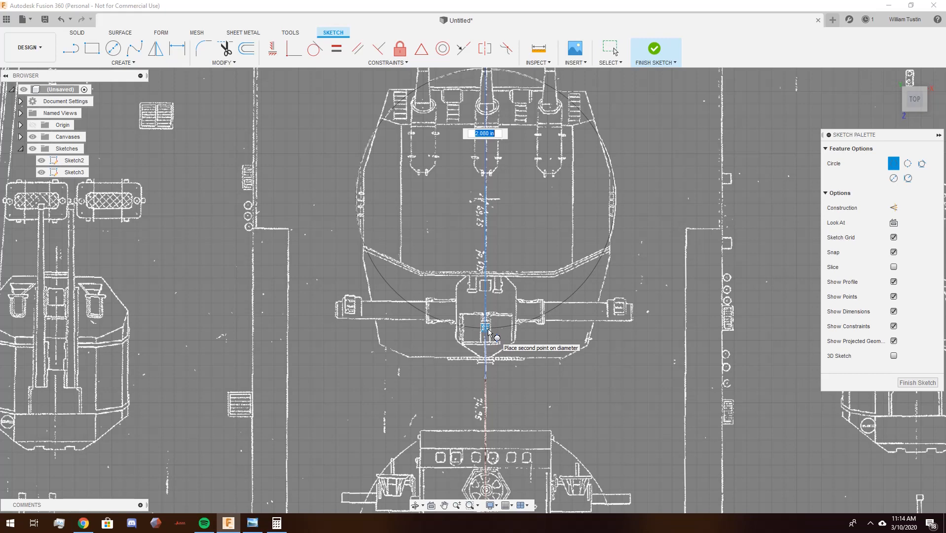
type("2.125")
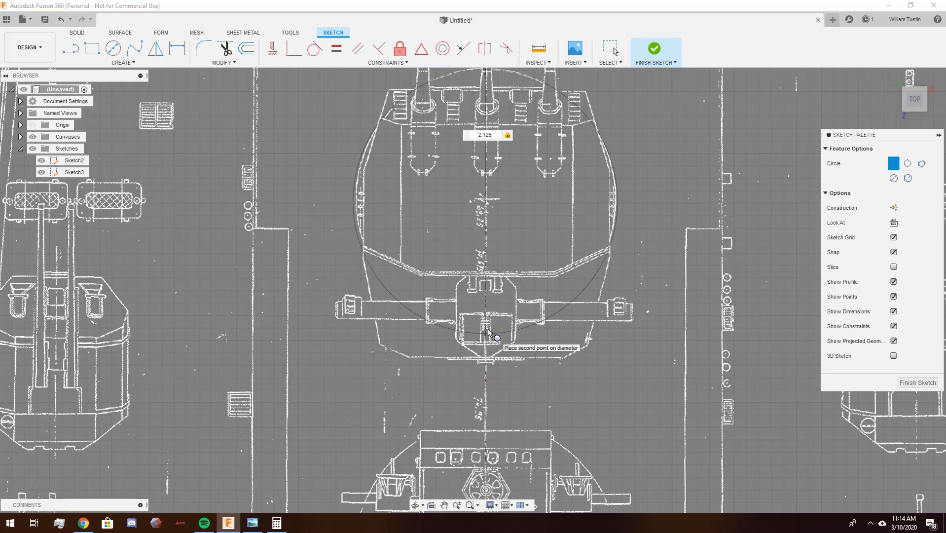
key("Return")
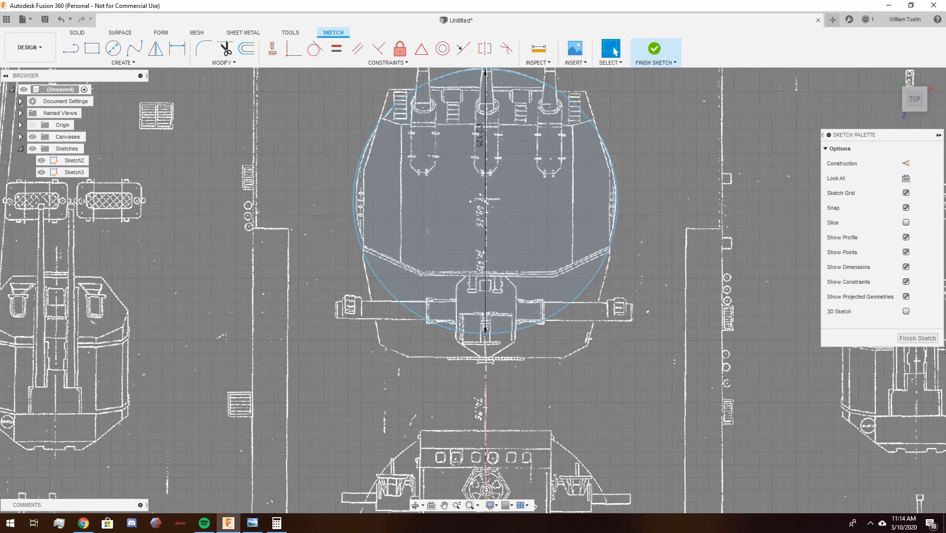
left_click(917, 339)
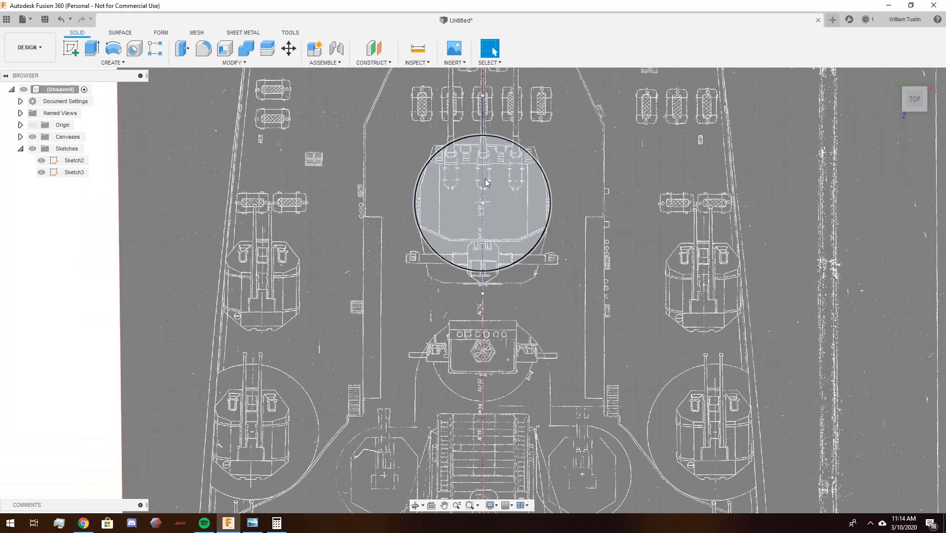
left_click(524, 186)
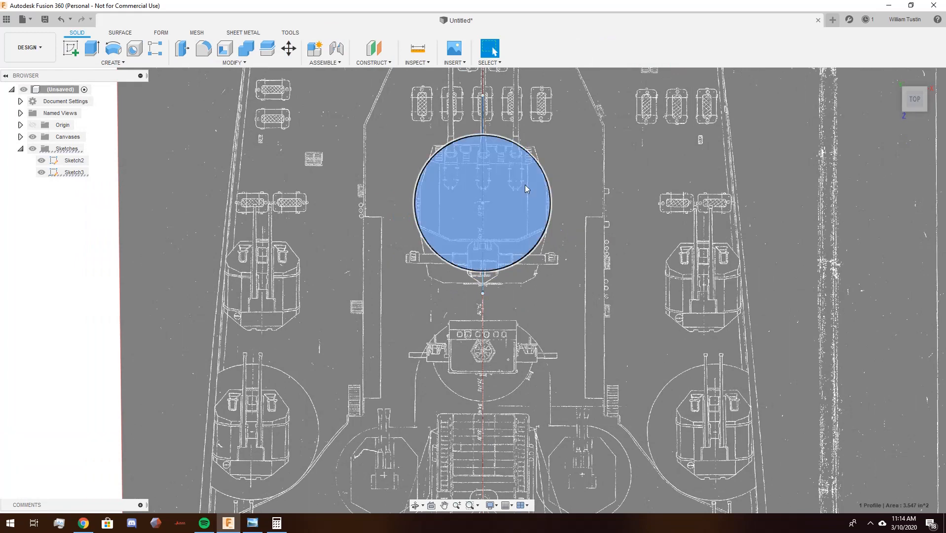
key("Escape")
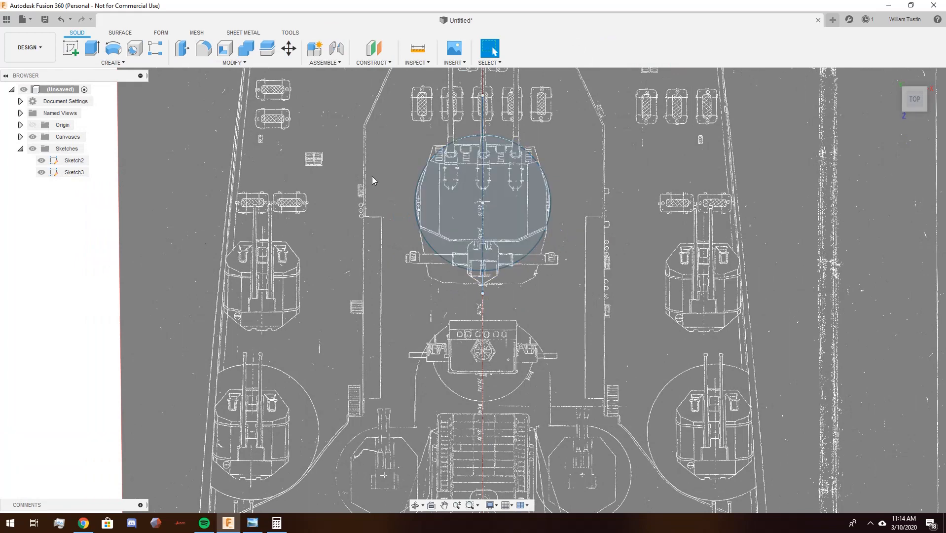
- Start another sketch on the deck plan's plane and focus on the turret inside the circle
left_click(76, 53)
left_click(388, 137)
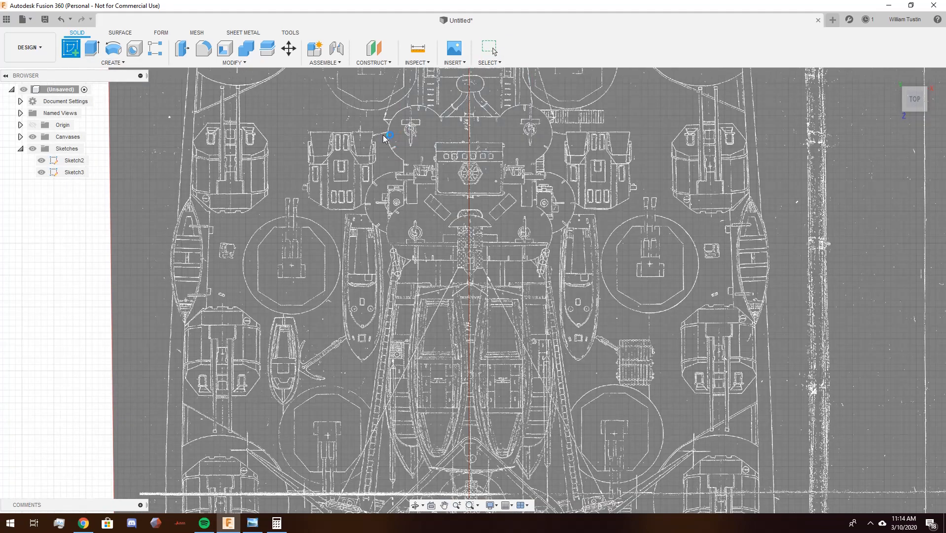
scroll(449, 386, "up", 10)
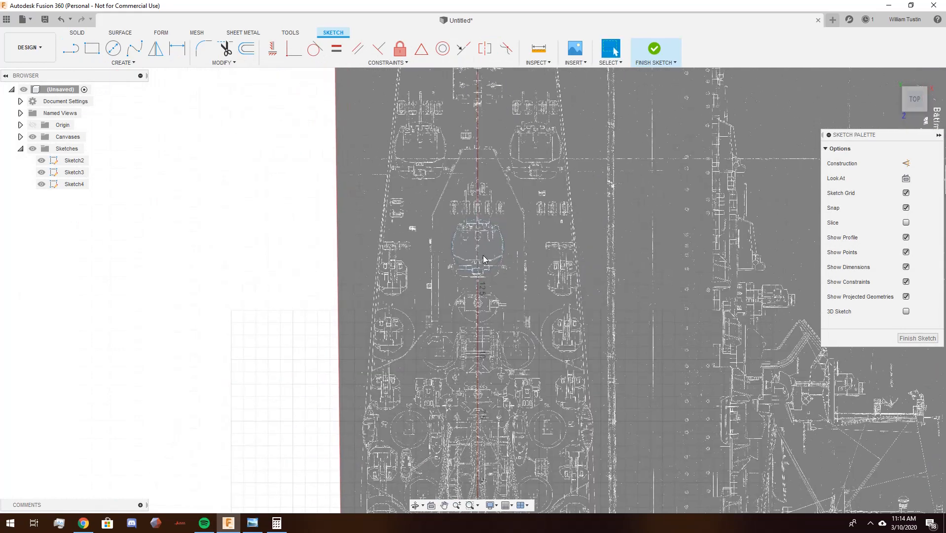
scroll(461, 122, "up", 5)
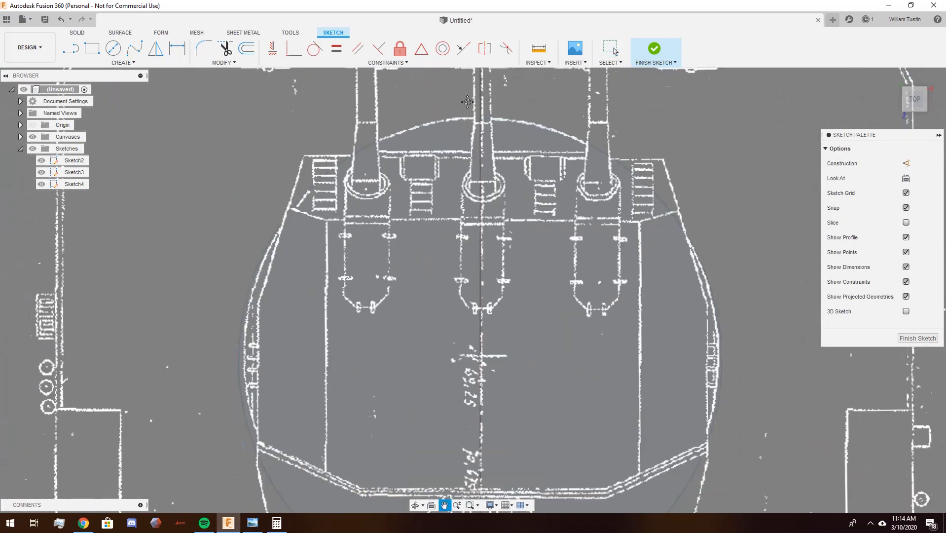
- Start the turret outline with a horizontal line from the centreline along the turret's rear edge to its left rear chamfer
left_click(81, 48)
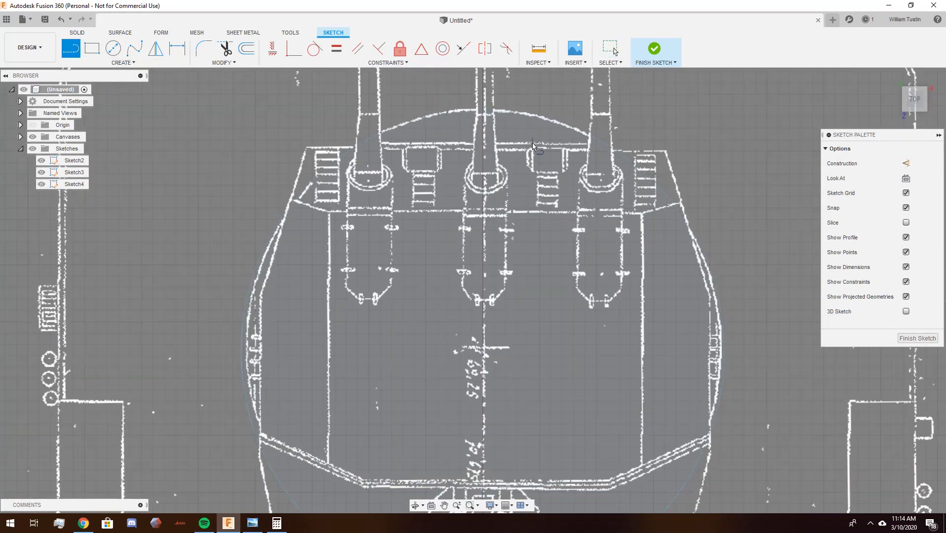
scroll(486, 260, "down", 5)
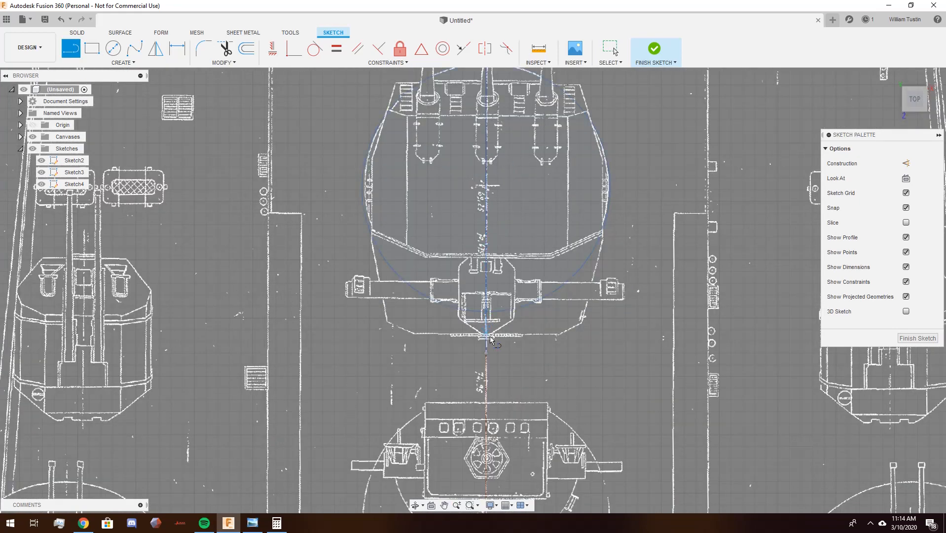
scroll(489, 337, "up", 3)
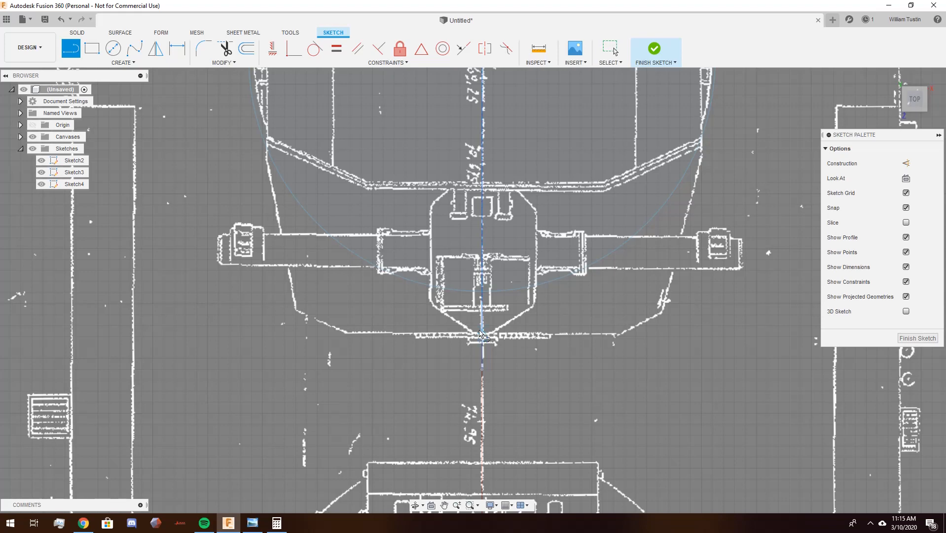
scroll(484, 336, "up", 2)
scroll(485, 297, "down", 2)
scroll(485, 297, "up", 5)
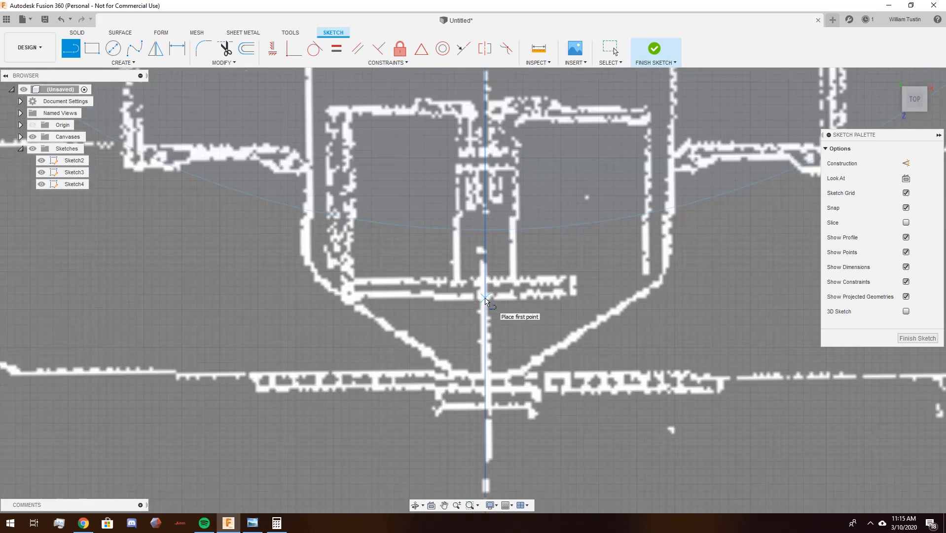
scroll(464, 271, "down", 3)
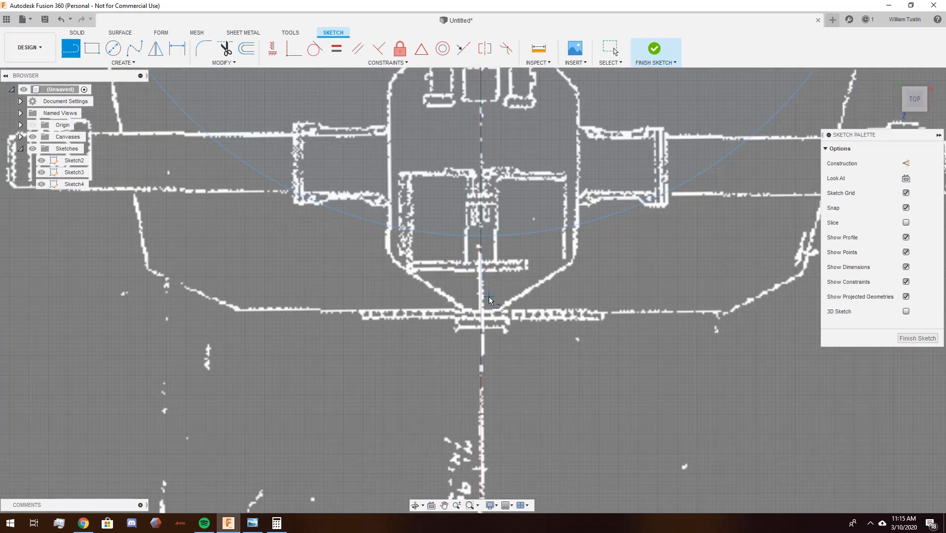
scroll(481, 312, "up", 4)
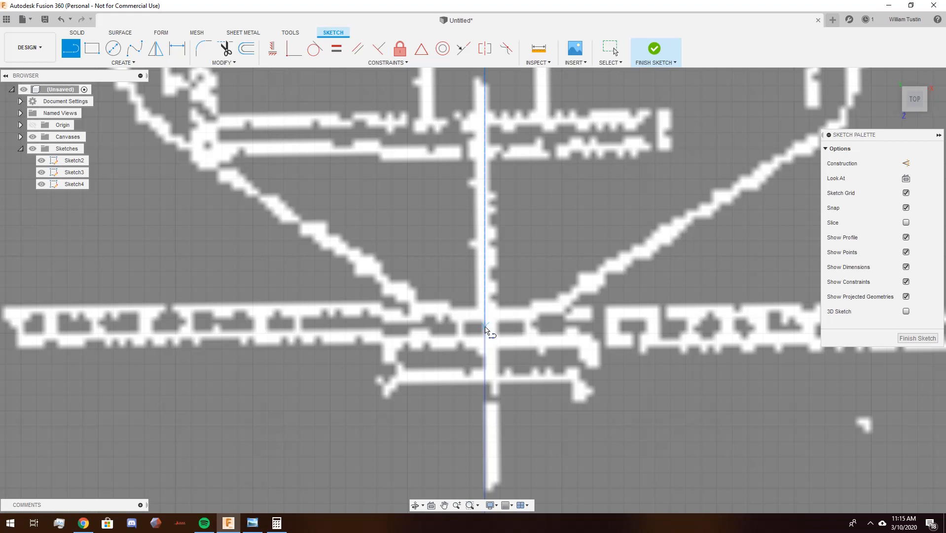
scroll(485, 317, "down", 2)
left_click(485, 317)
scroll(485, 317, "down", 3)
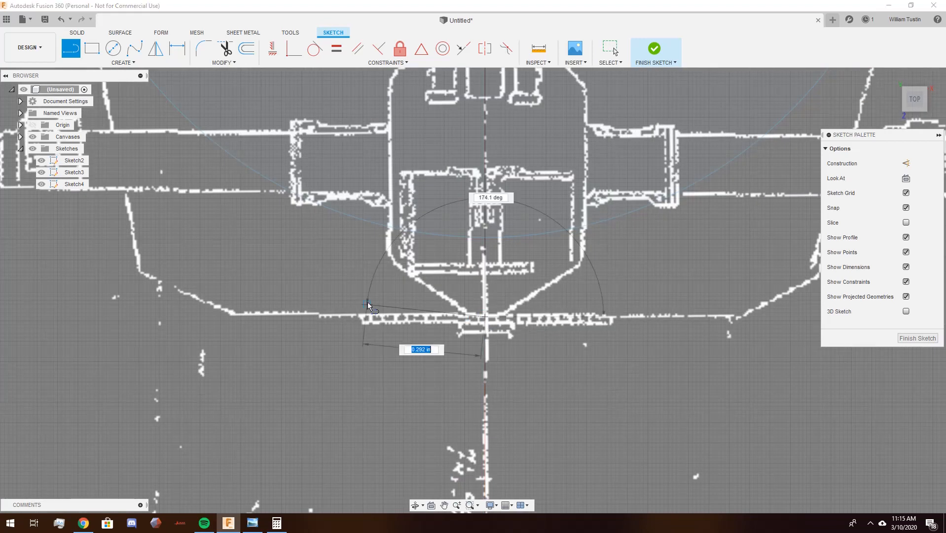
scroll(355, 331, "up", 2)
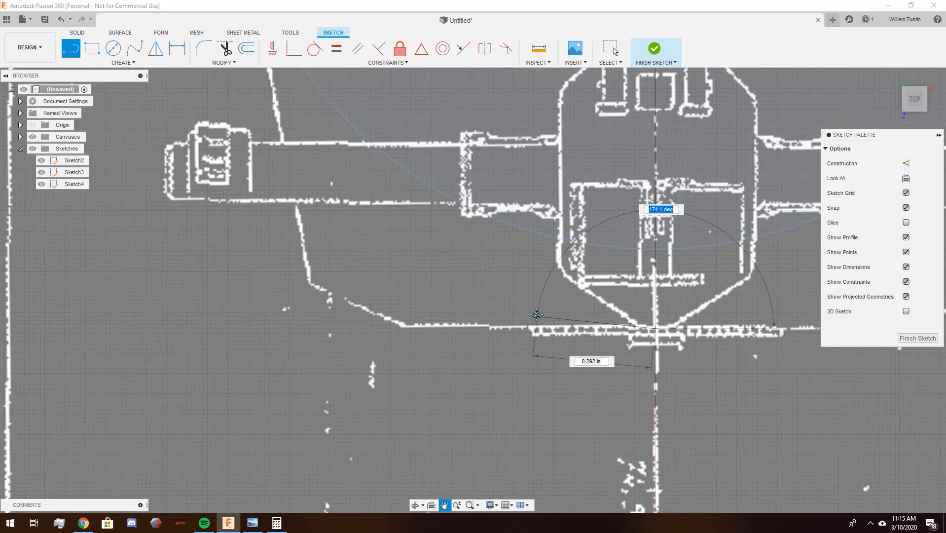
left_click(403, 329)
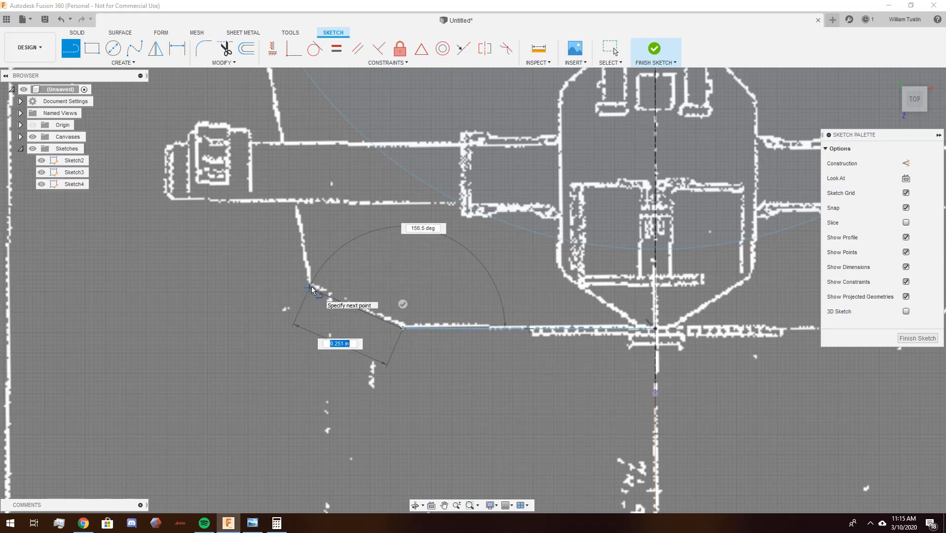
- Continue the outline with a rear chamfer of about 0.25 in and two segments of about 0.70 in each along the turret's left side
scroll(335, 246, "down", 2)
scroll(350, 220, "up", 3)
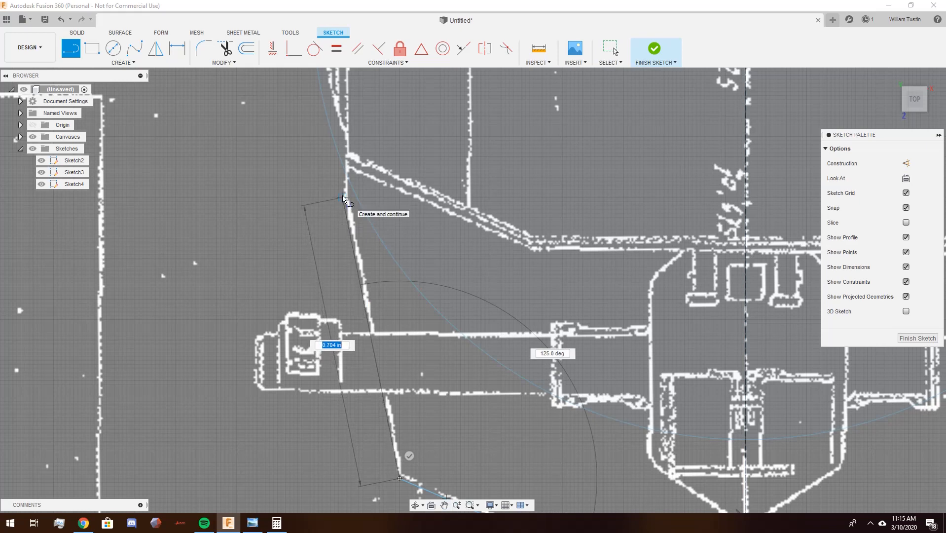
left_click(344, 199)
scroll(360, 197, "down", 5)
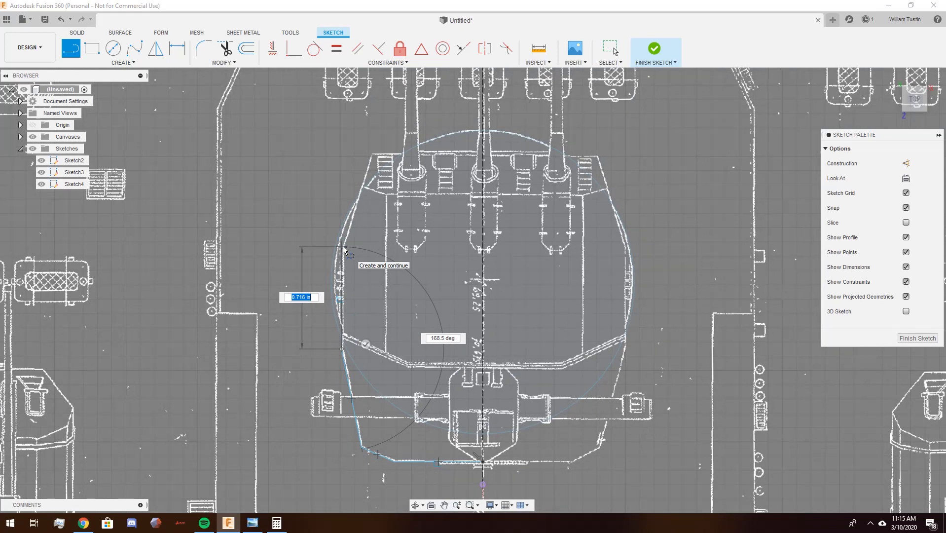
scroll(343, 246, "up", 5)
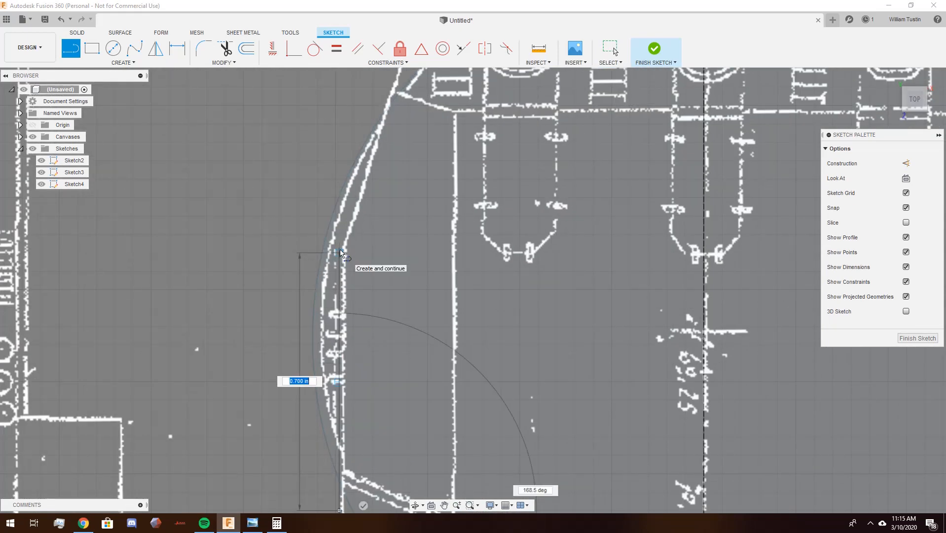
left_click(340, 253)
middle_click_drag(341, 252, 313, 454)
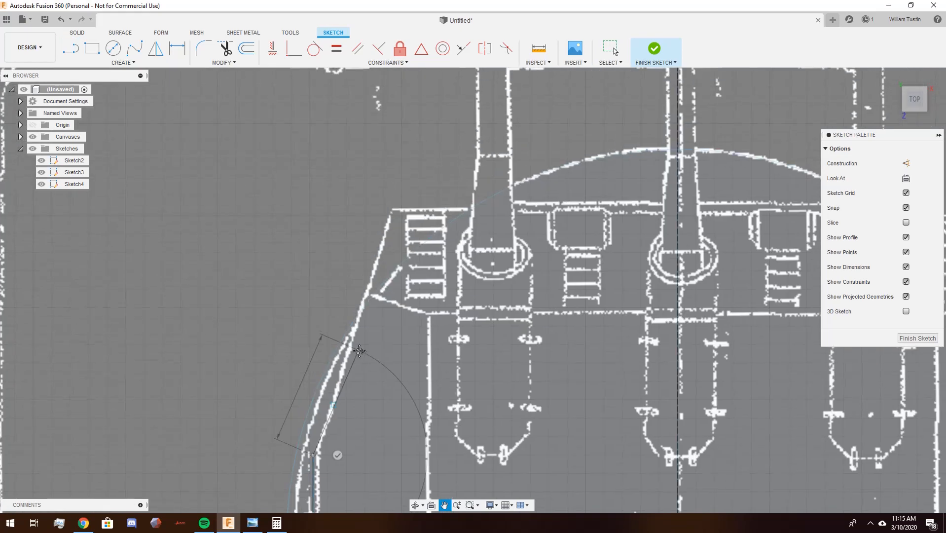
- Trace the slanted side to the turret's left front corner and run a horizontal front line back to the centreline
left_click(391, 211)
middle_click_drag(391, 212, 267, 235)
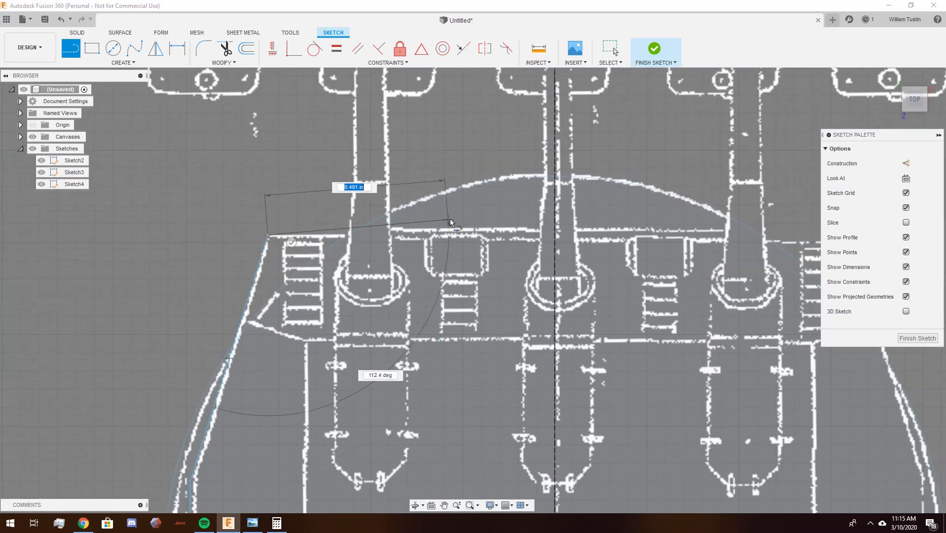
left_click(557, 236)
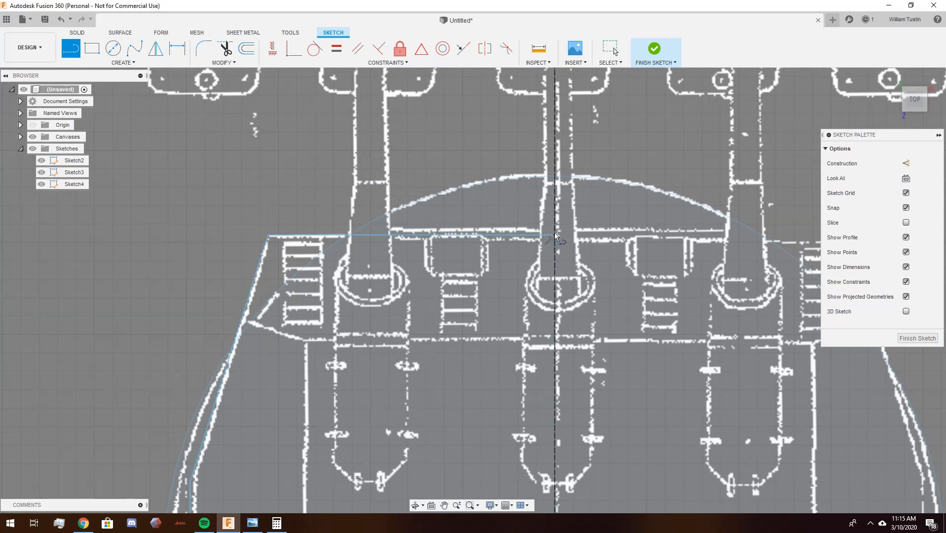
scroll(492, 294, "down", 2)
scroll(492, 295, "down", 3)
middle_click_drag(465, 361, 388, 236)
scroll(388, 236, "down", 2)
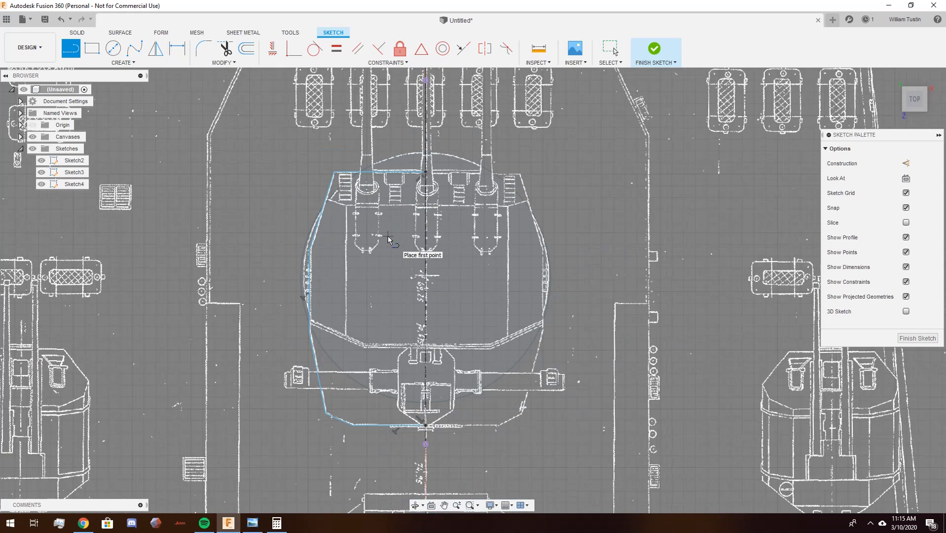
- Mirror the six connected outline lines about the centreline and finish the sketch
key("Escape")
double_click(402, 172)
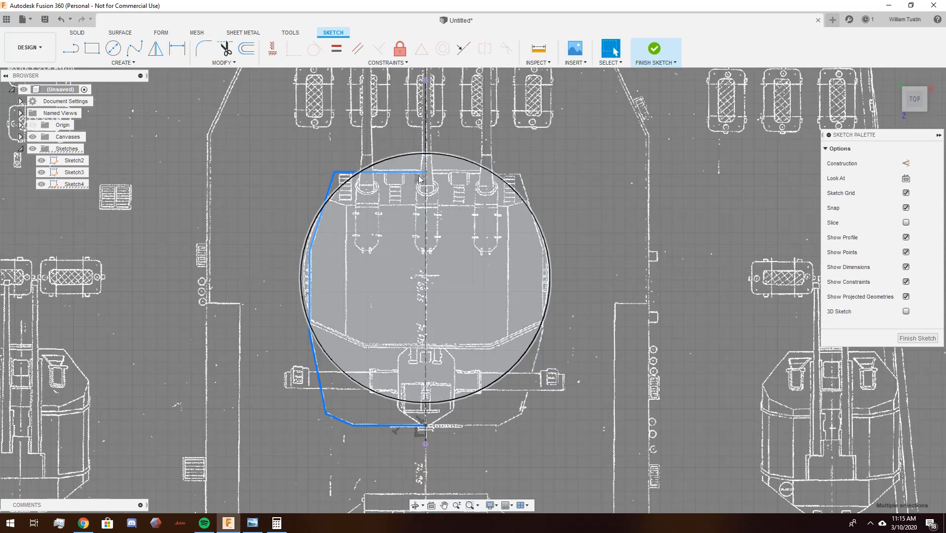
middle_click_drag(635, 426, 642, 414)
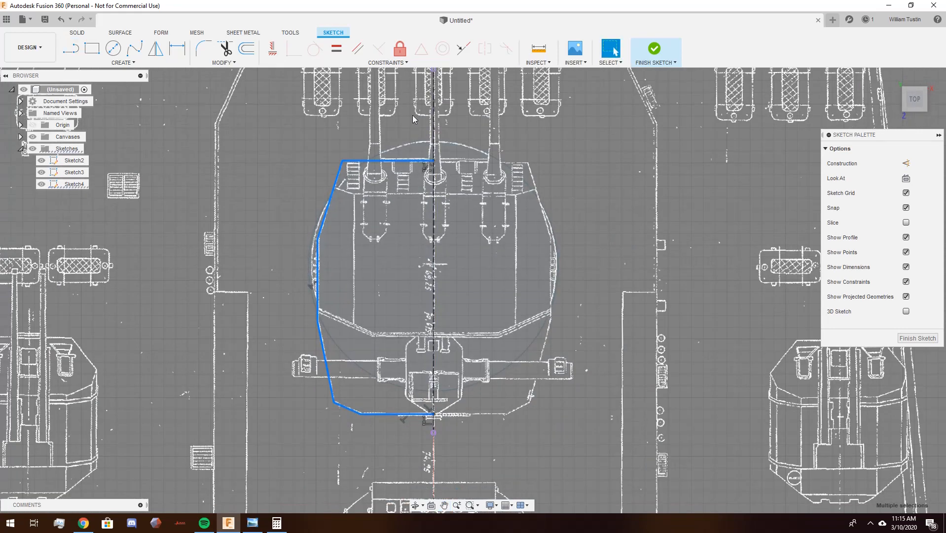
left_click(357, 157)
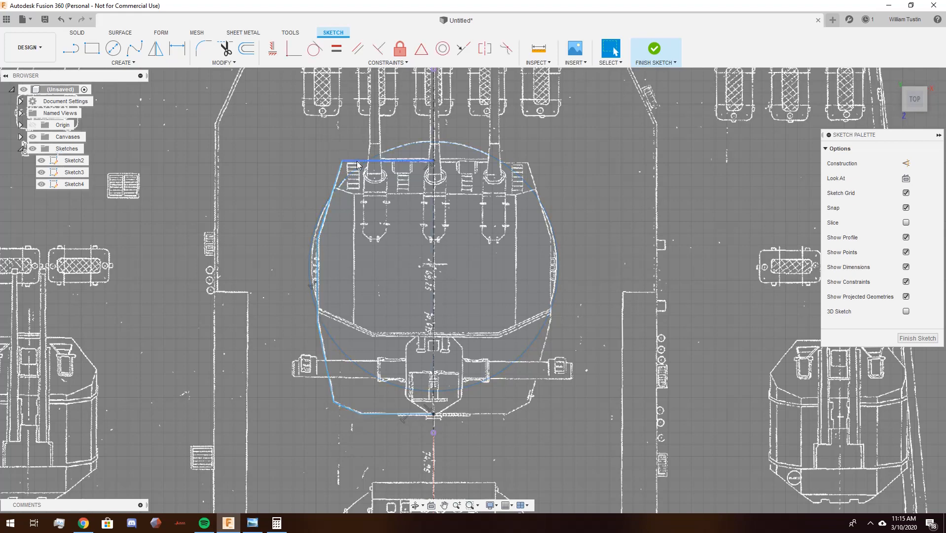
double_click(357, 160)
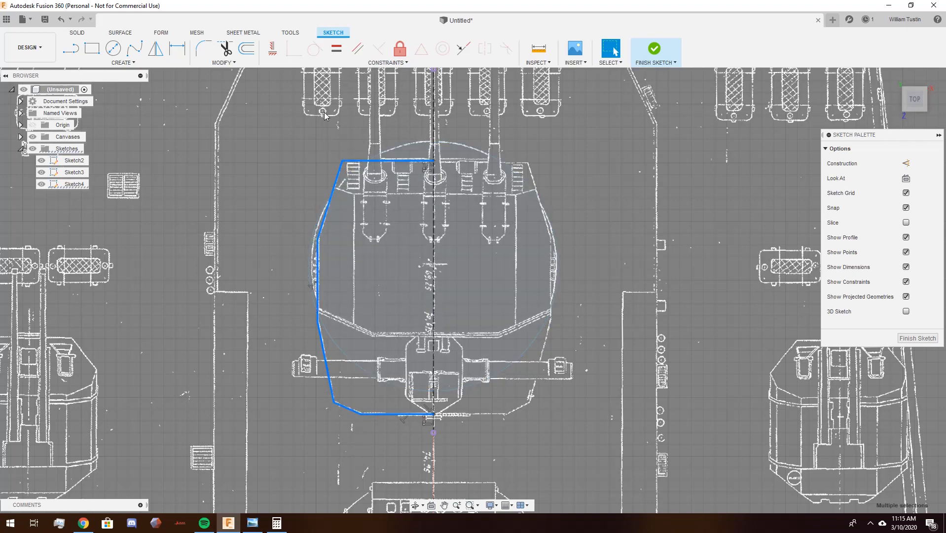
left_click(157, 56)
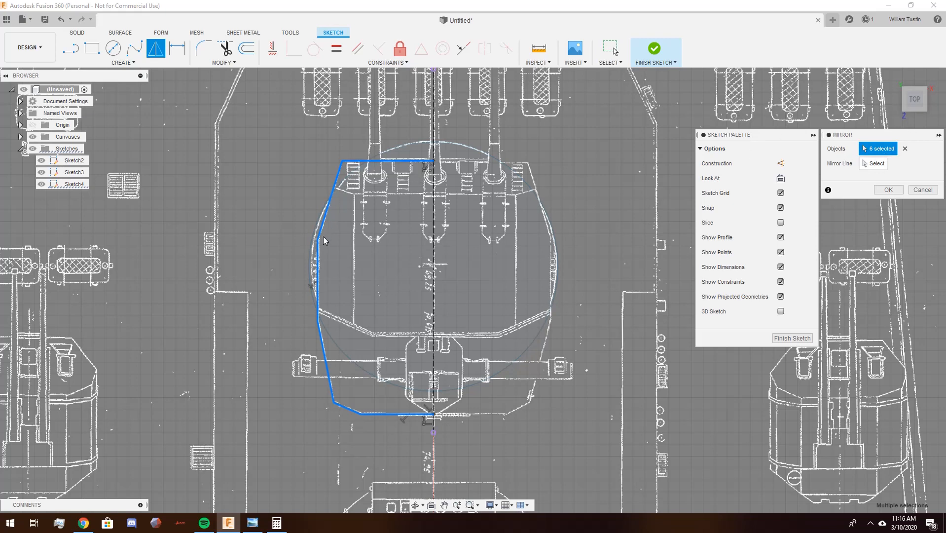
left_click(874, 165)
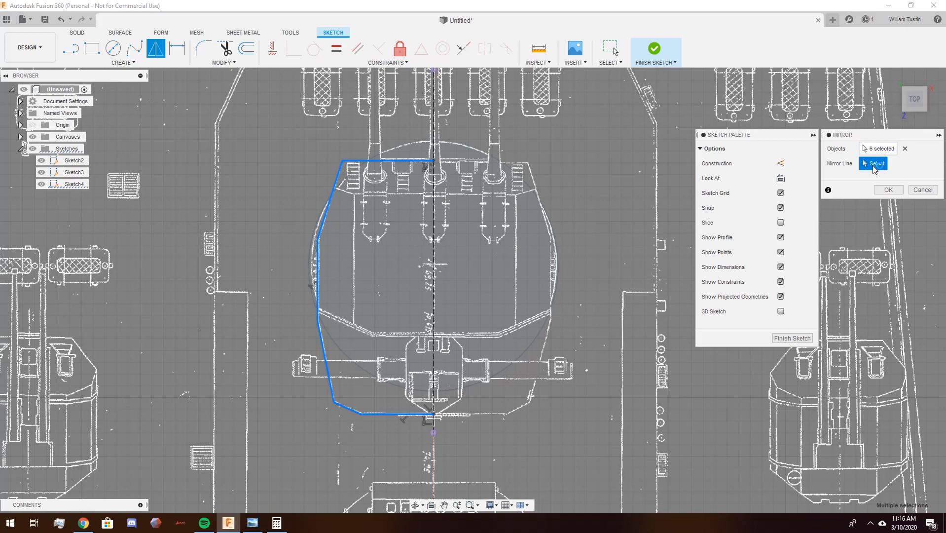
left_click(434, 218)
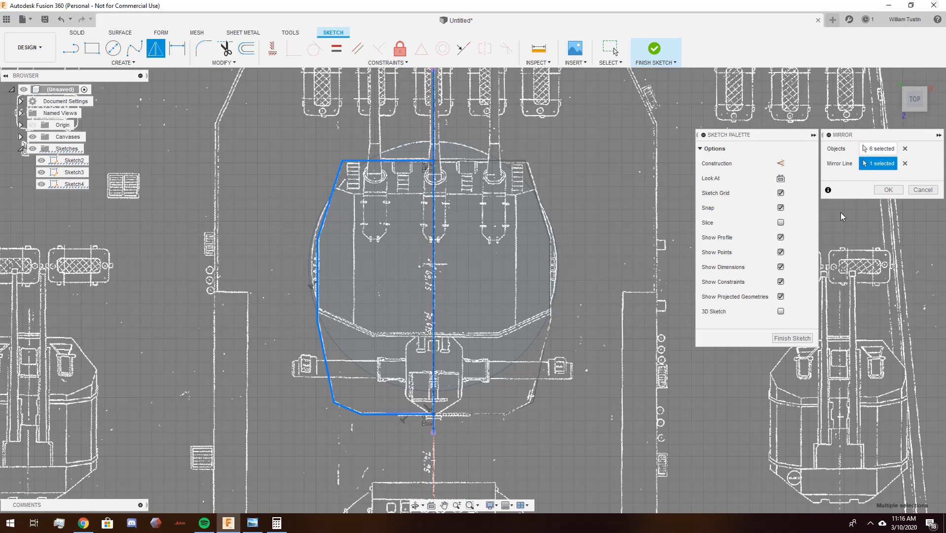
left_click(887, 190)
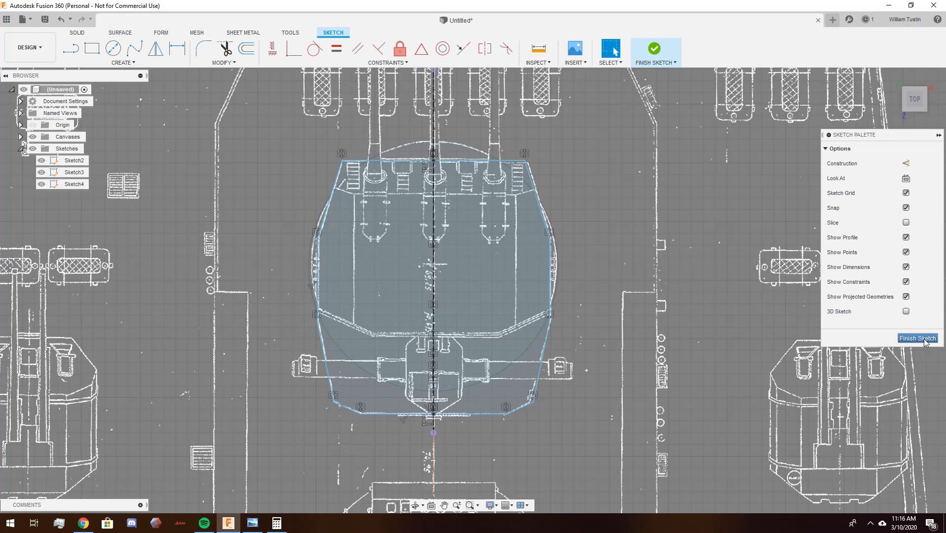
left_click(917, 339)
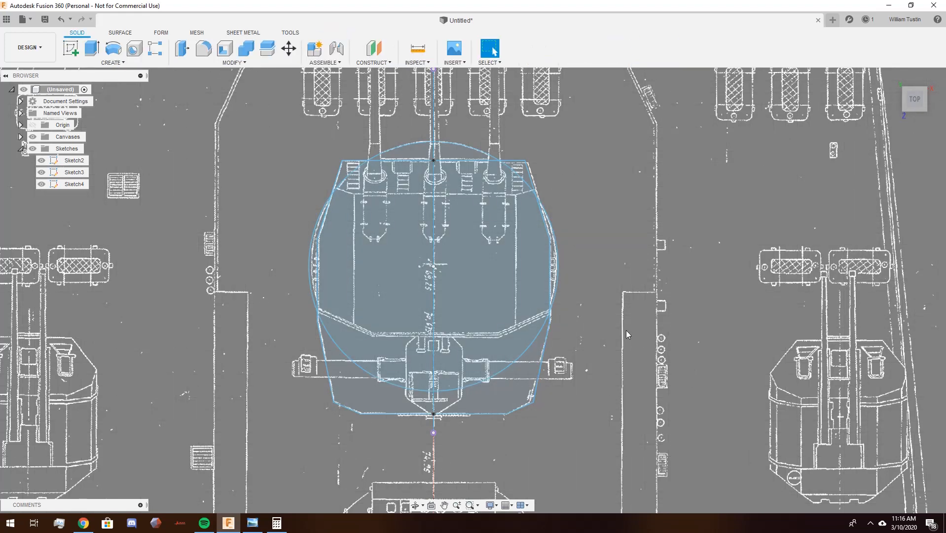
- Examine the turret sketches from above and from the upright right side view, comparing their height with the turrets on the side elevation
left_click(515, 388)
middle_click_drag(515, 388, 466, 409, "shift")
middle_click_drag(469, 364, 667, 343, "shift")
left_click(649, 267)
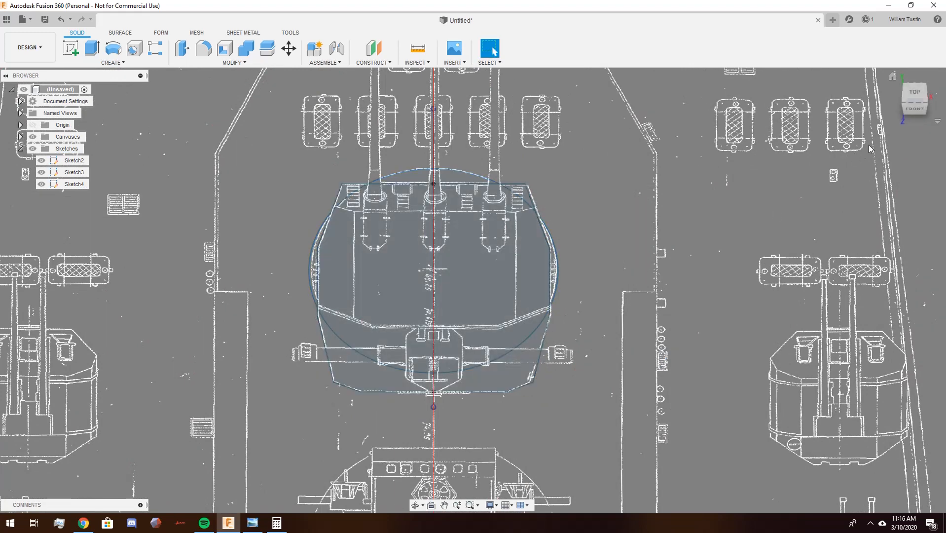
left_click(915, 92)
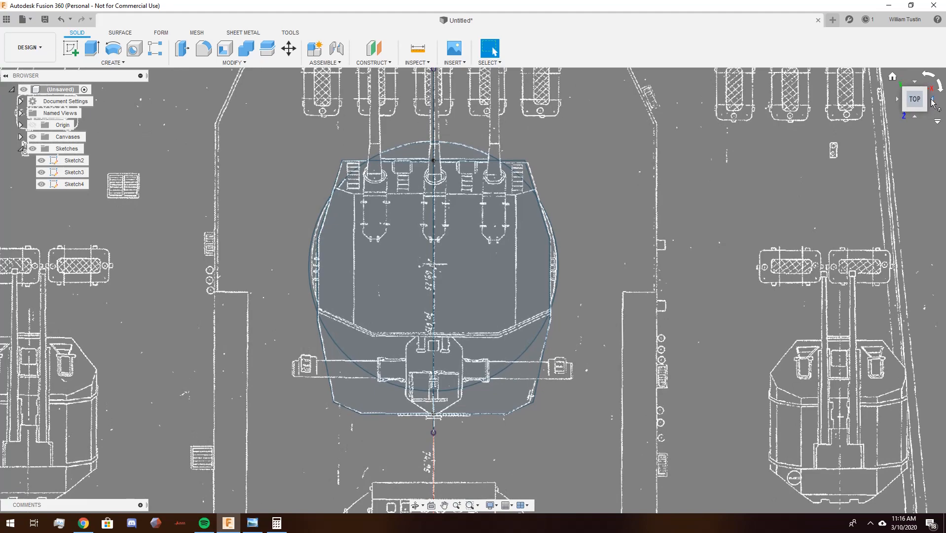
left_click(931, 99)
left_click(931, 75)
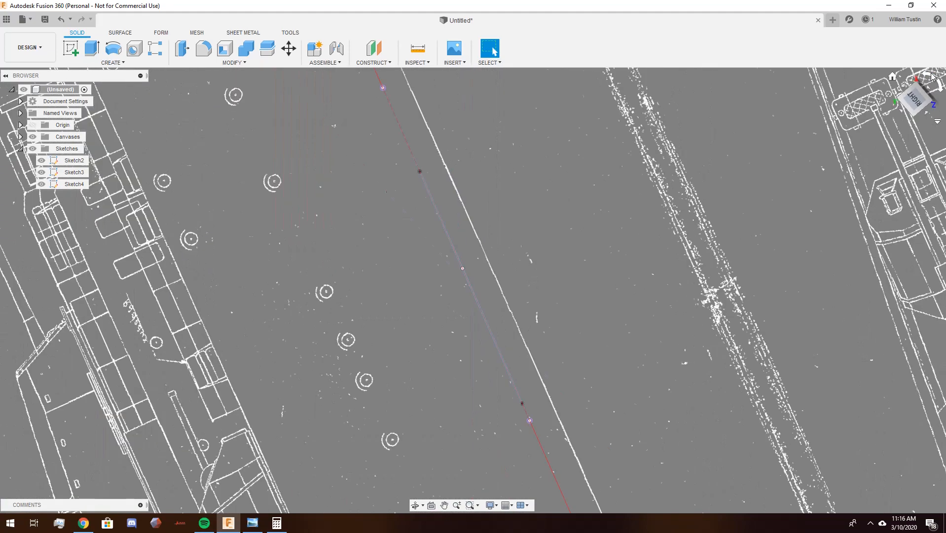
left_click(940, 85)
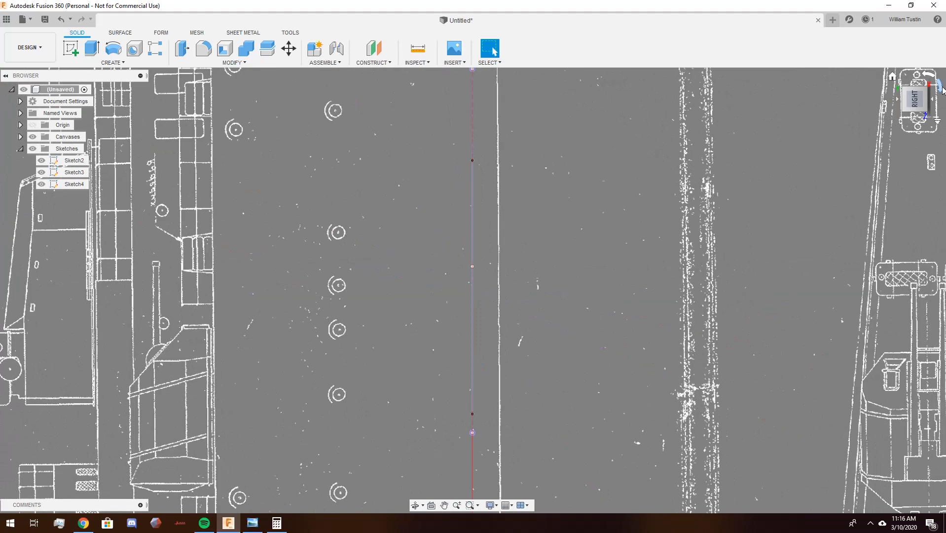
left_click(940, 88)
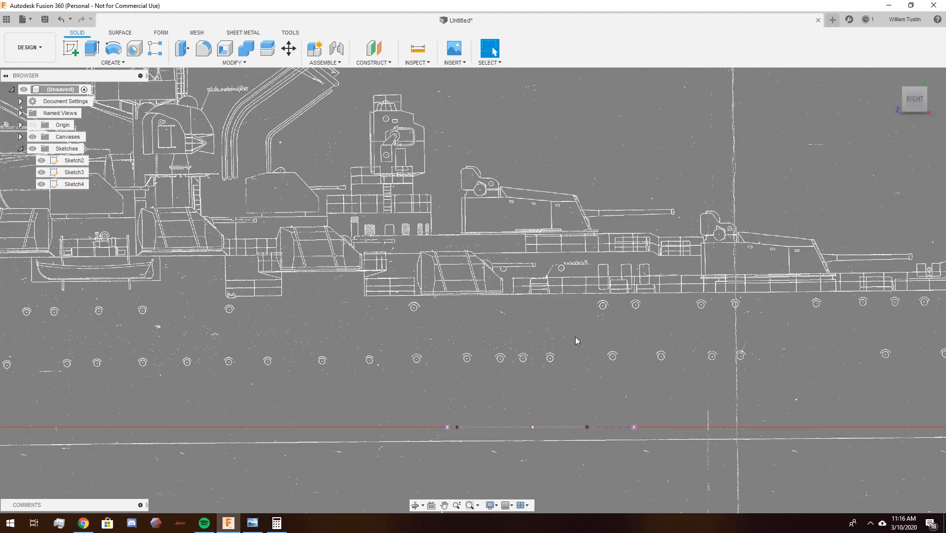
middle_click_drag(575, 336, 563, 255, "shift")
left_click(913, 100)
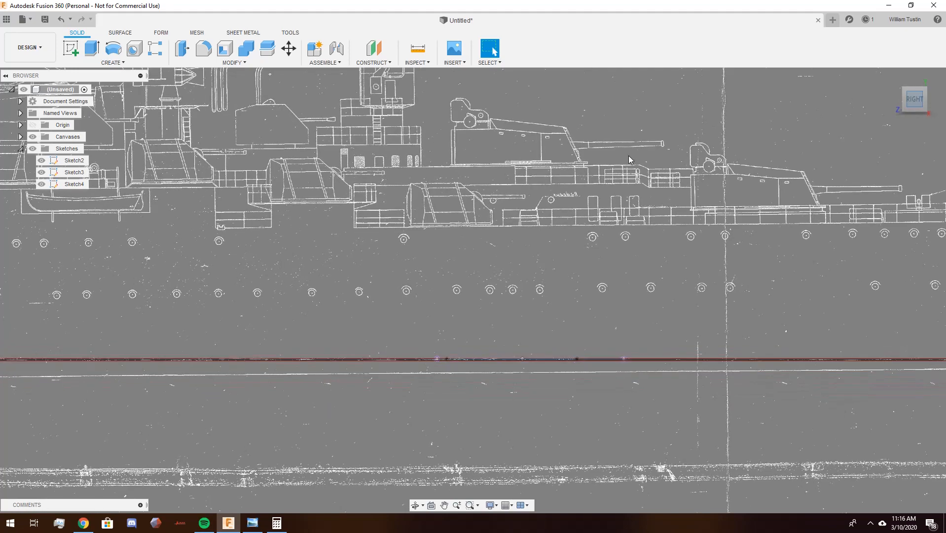
mouse_move(622, 207)
middle_mouse_down("shift")
mouse_move(493, 339)
mouse_move(484, 363)
mouse_move(603, 253)
middle_mouse_up("shift")
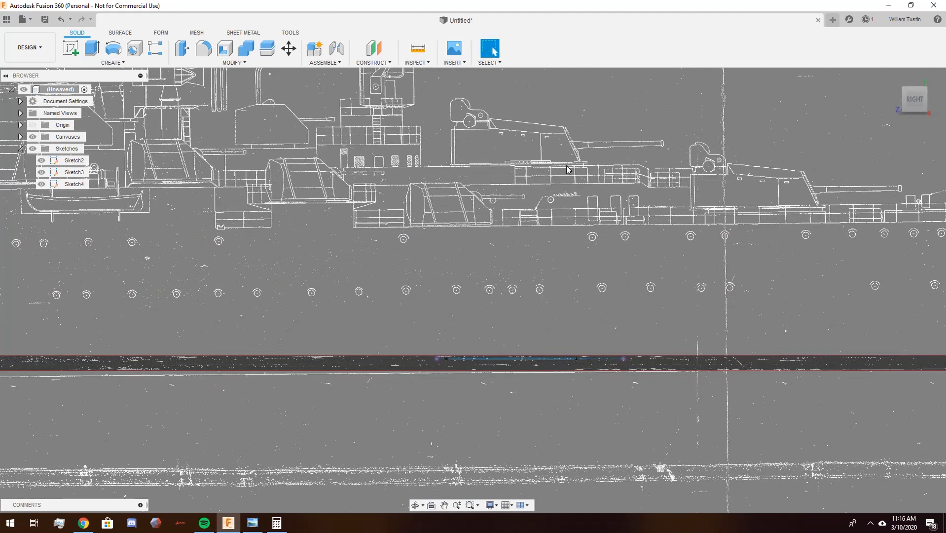
- Start moving the side-elevation canvas J BART1940C2-02 down along Z by about 3.5 in to bring the turret near the sketch plane
scroll(515, 229, "down", 5)
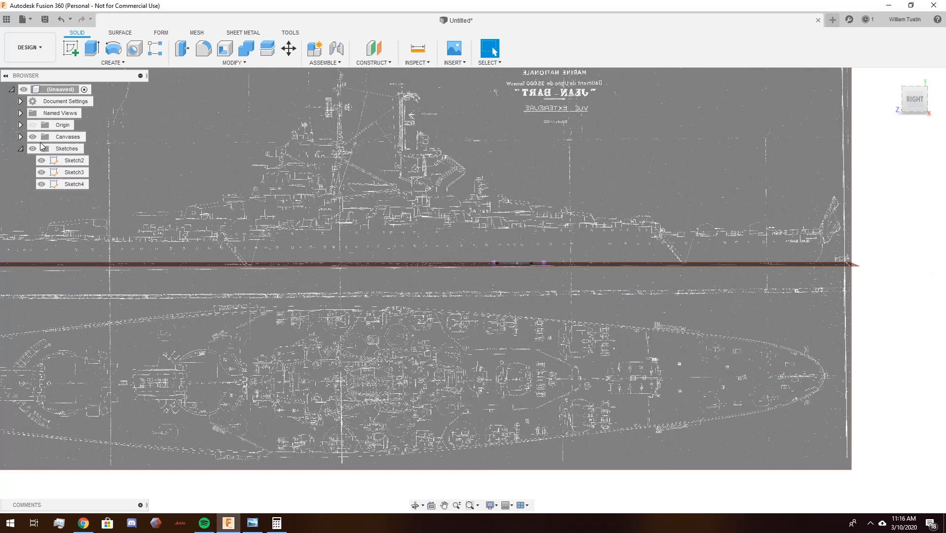
left_click(20, 137)
left_click(110, 149)
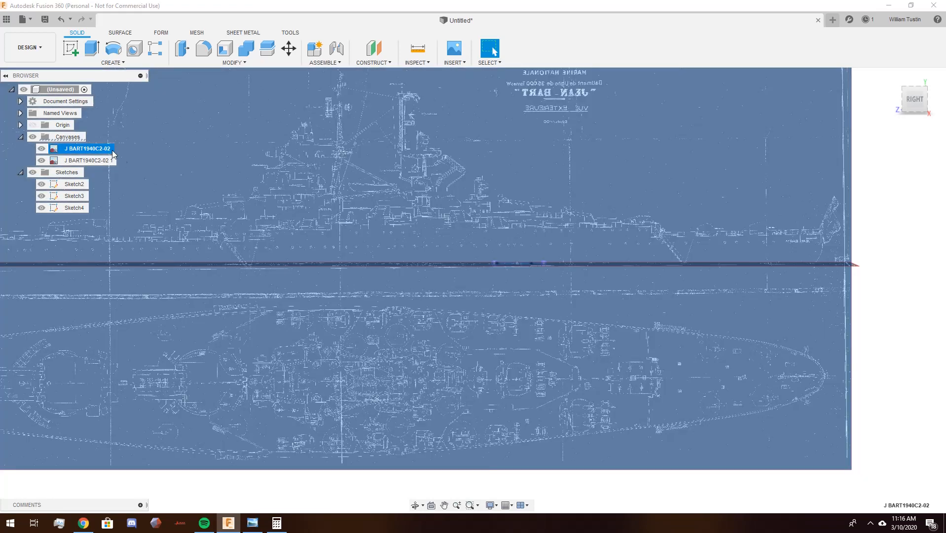
right_click(113, 153)
left_click(133, 158)
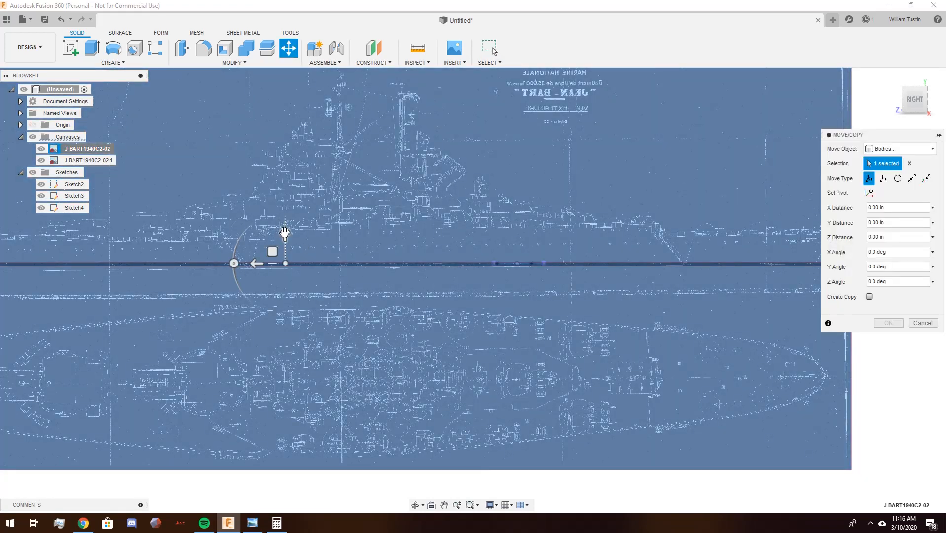
left_click_drag(285, 236, 293, 291)
scroll(506, 275, "up", 5)
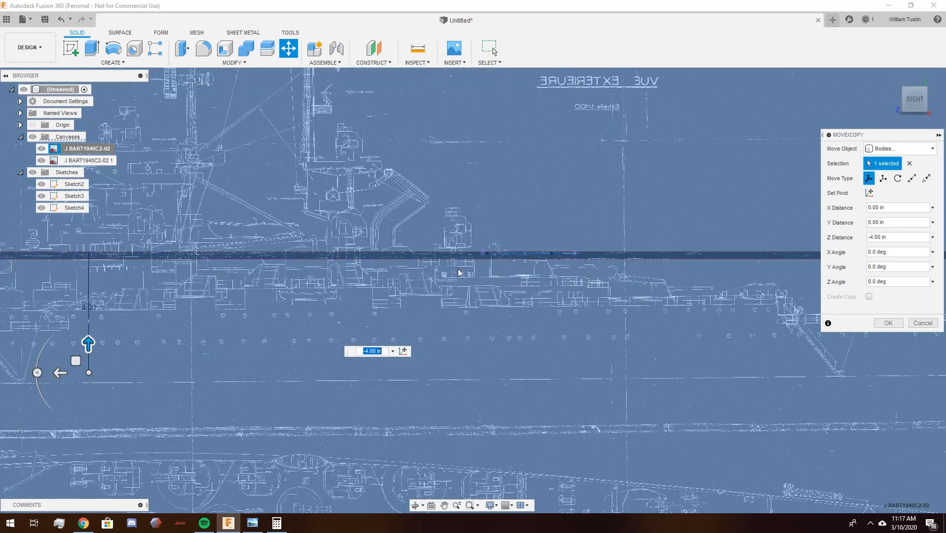
left_click_drag(91, 344, 93, 329)
scroll(684, 208, "up", 8)
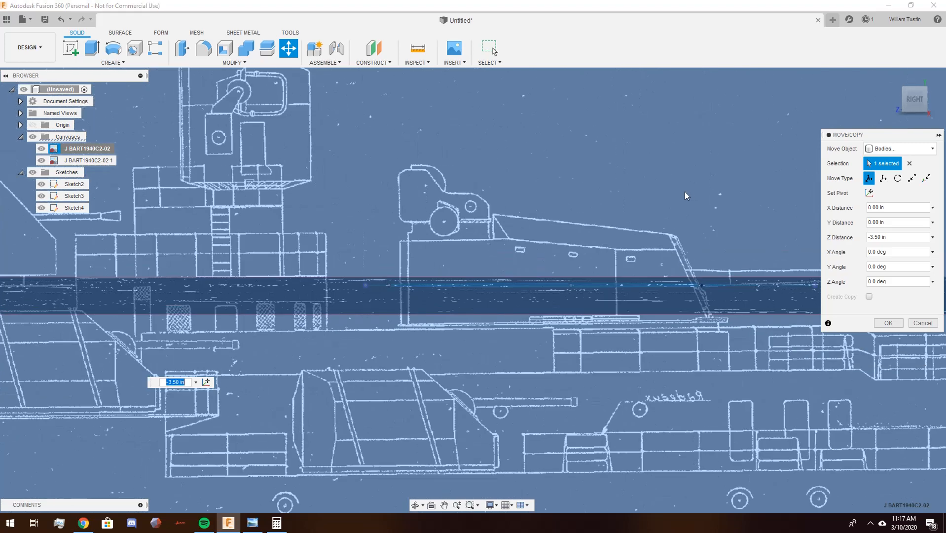
- Refine the canvas move to a Z distance of -3.220 in so the turret's base meets the sketch plane, and apply it
middle_click_drag(684, 192, 719, 161)
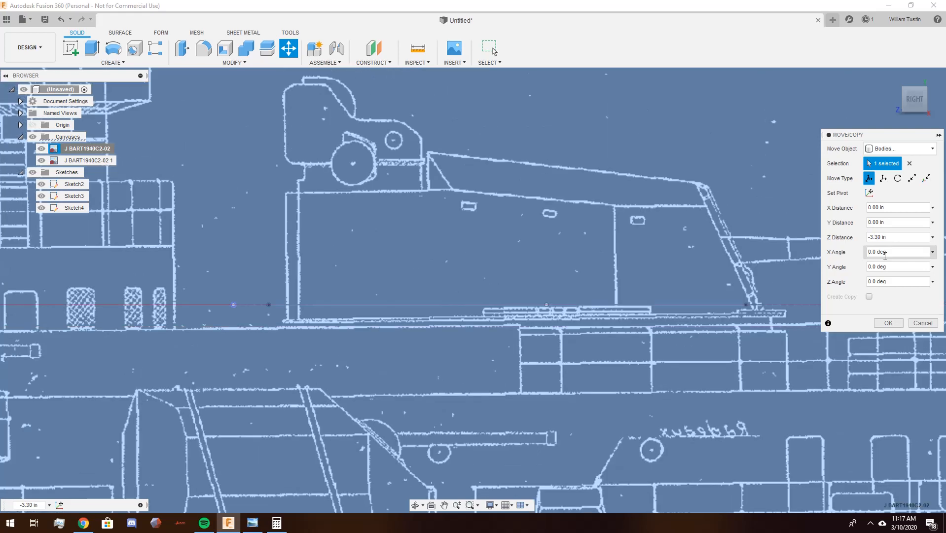
type("5")
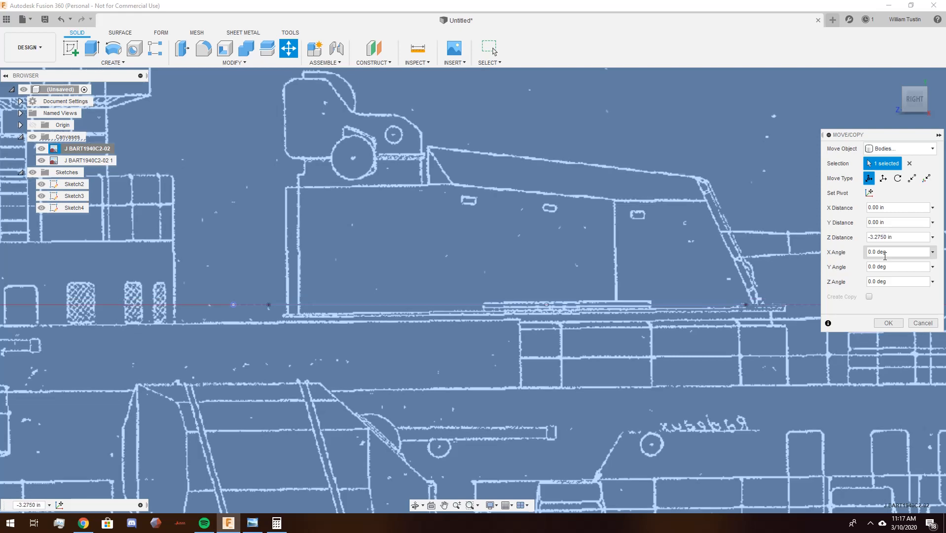
type("2")
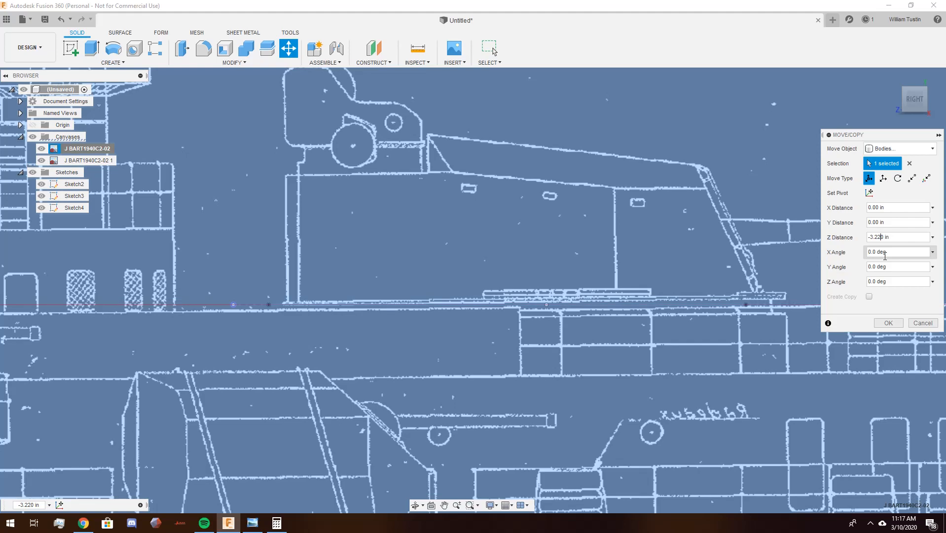
left_click(888, 322)
middle_click_drag(718, 309, 701, 380, "shift")
middle_click_drag(723, 335, 591, 190, "shift")
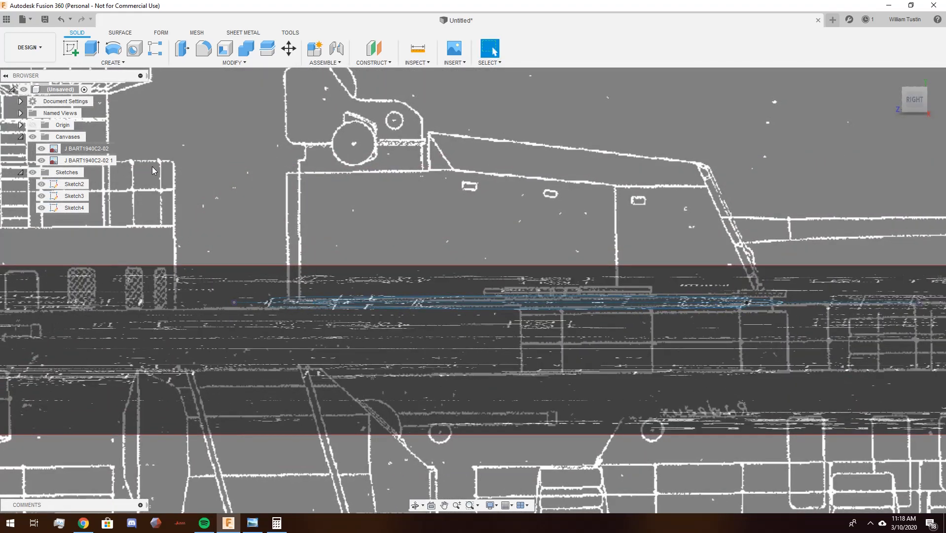
- Hide Sketch2 and Sketch3, and compare the turret outline in Sketch4 with the side-elevation turret
left_click(105, 149)
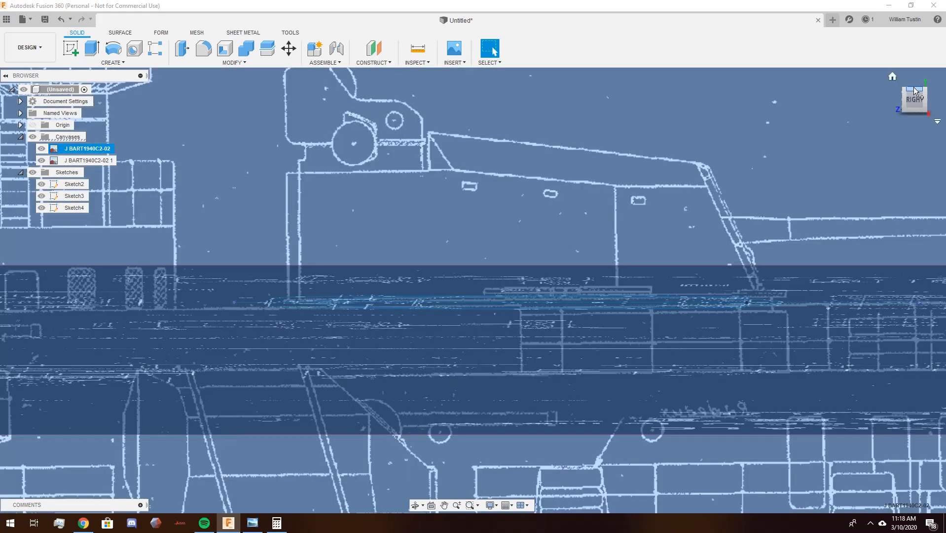
left_click(914, 99)
key("Escape")
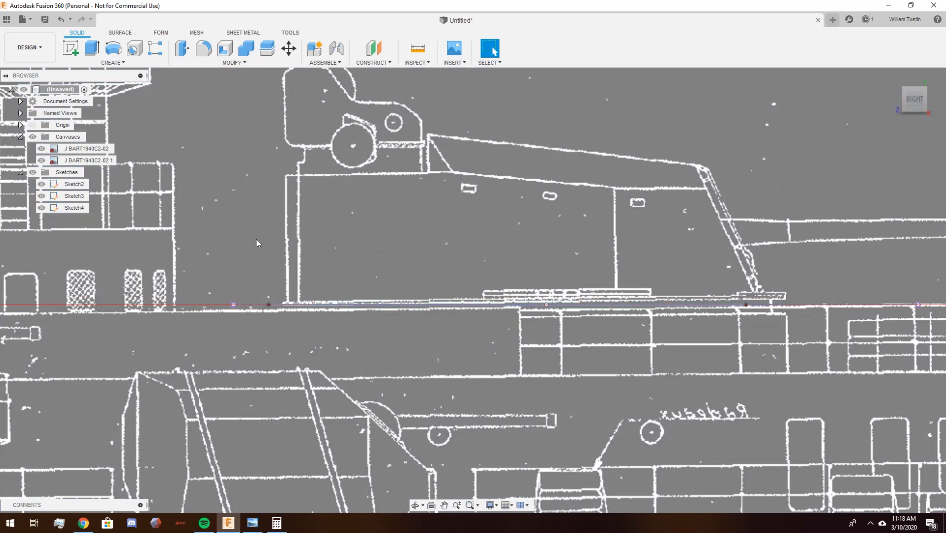
left_click(41, 196)
left_click(41, 184)
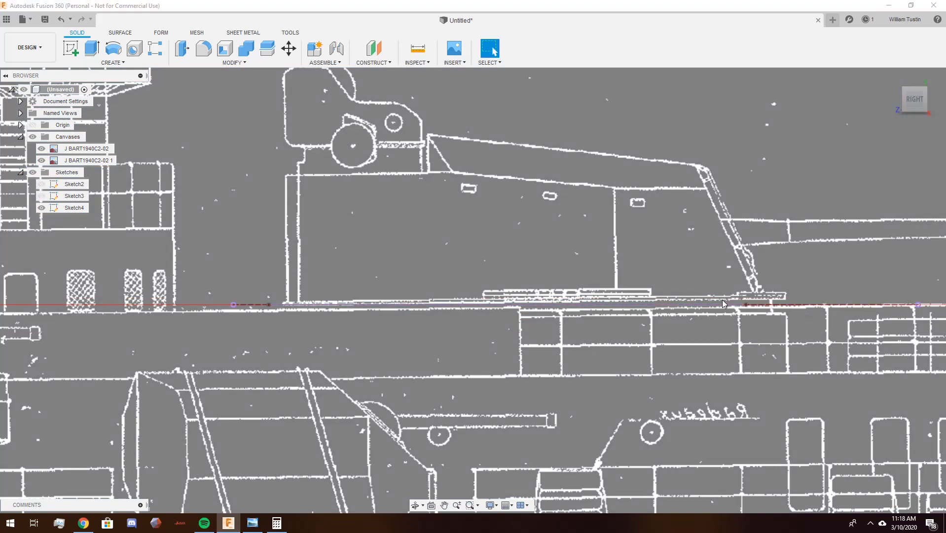
left_click(77, 208)
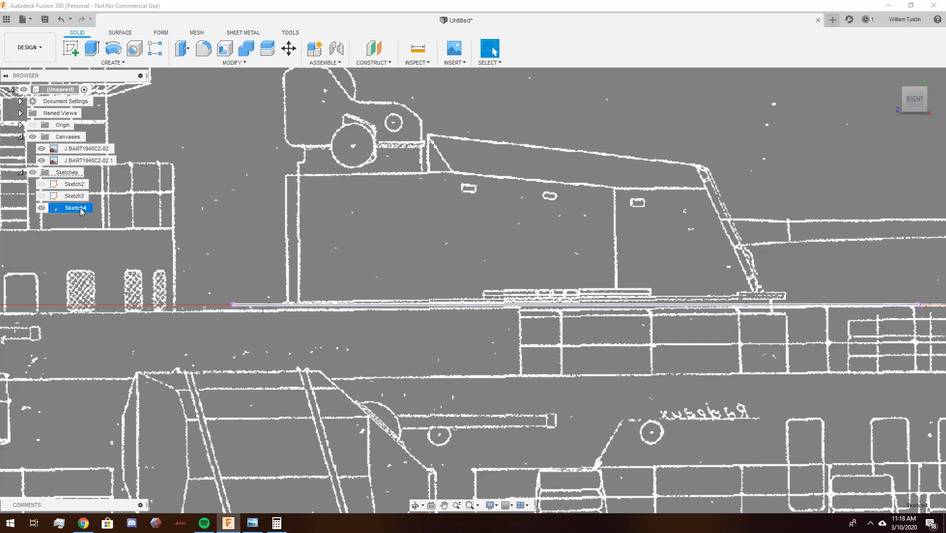
mouse_move(320, 264)
middle_mouse_down("shift")
mouse_move(310, 274)
mouse_move(335, 266)
middle_mouse_up("shift")
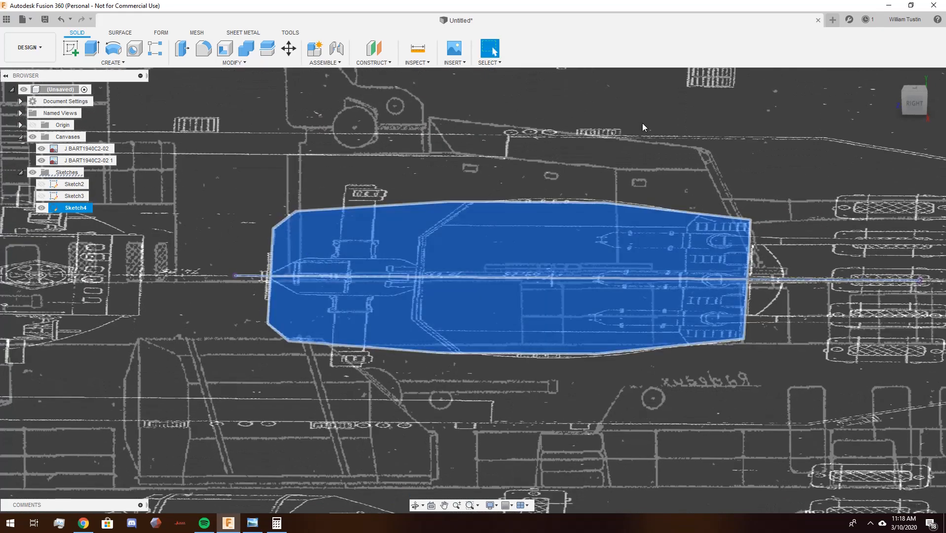
left_click(914, 103)
left_click(774, 127)
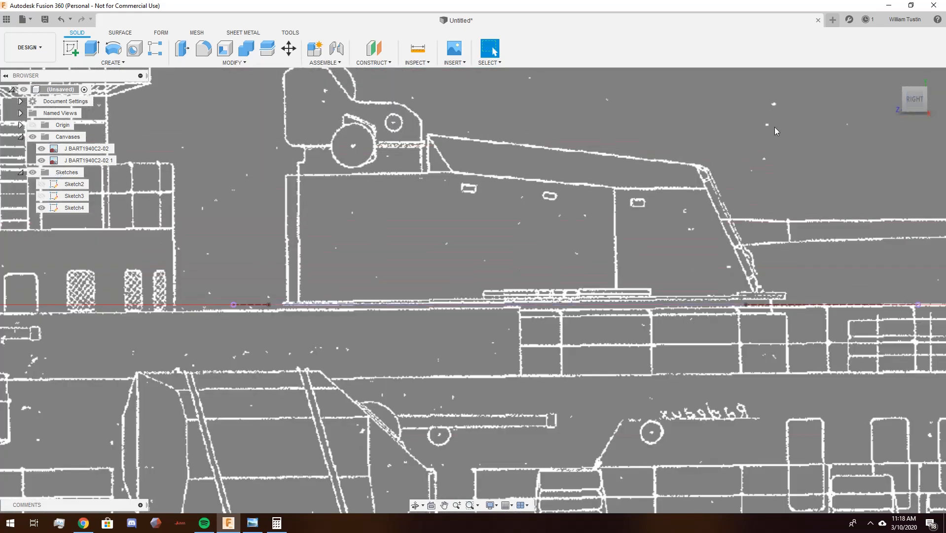
- Move the side-elevation canvas by an X distance of 0.1 in to align the turret lengthwise with its outline
right_click(126, 149)
left_click(158, 153)
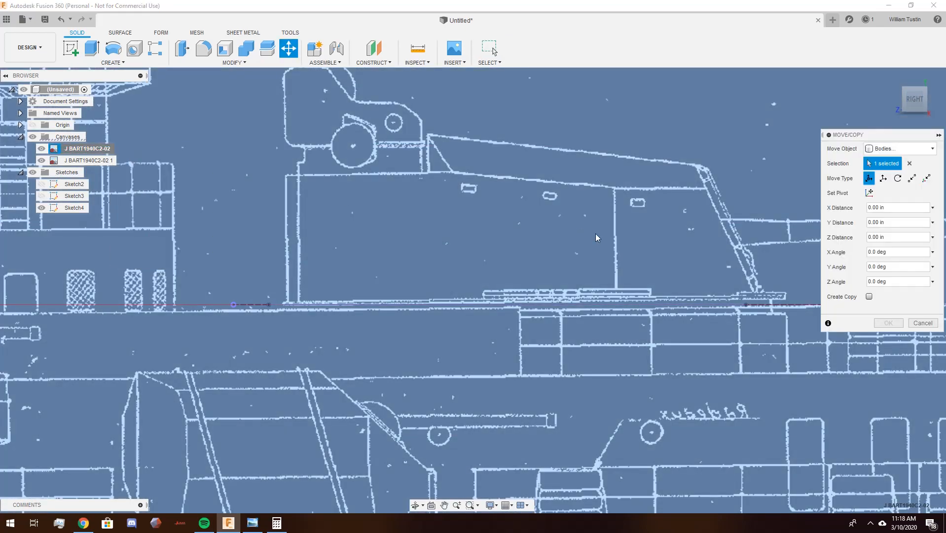
scroll(595, 234, "down", 3)
scroll(596, 234, "down", 5)
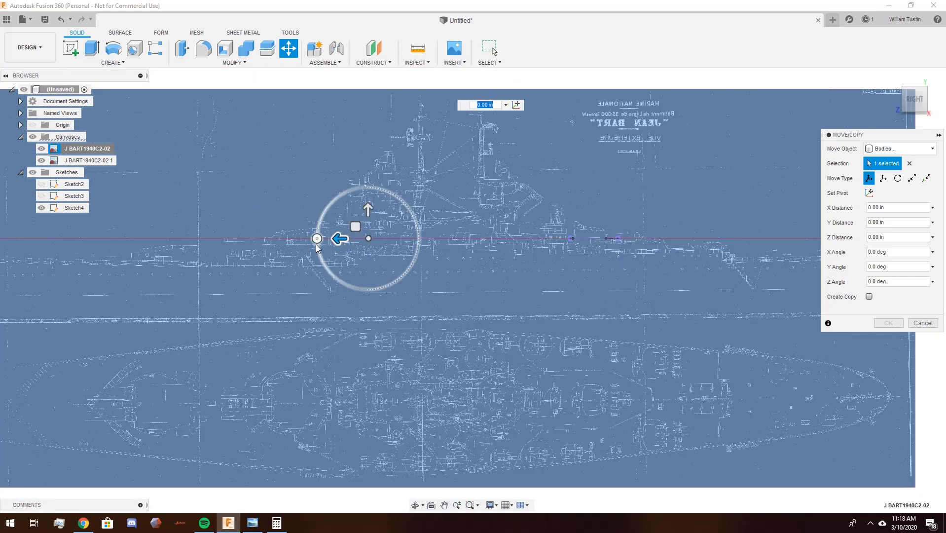
left_click_drag(335, 240, 339, 240)
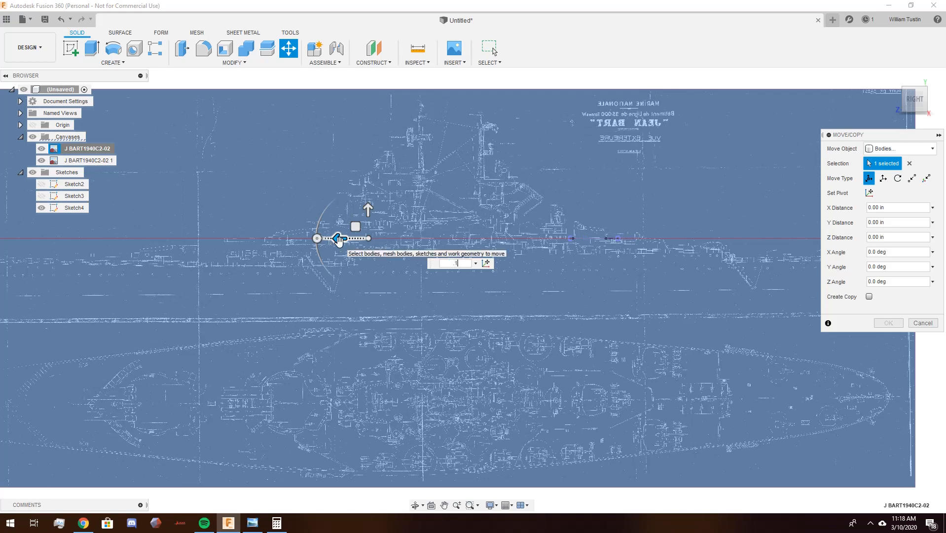
scroll(450, 210, "up", 10)
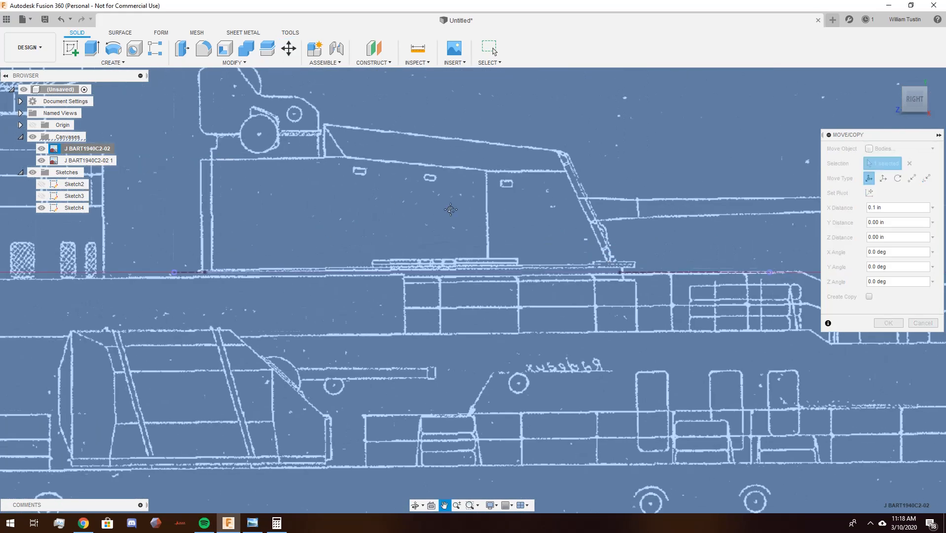
scroll(506, 218, "up", 5)
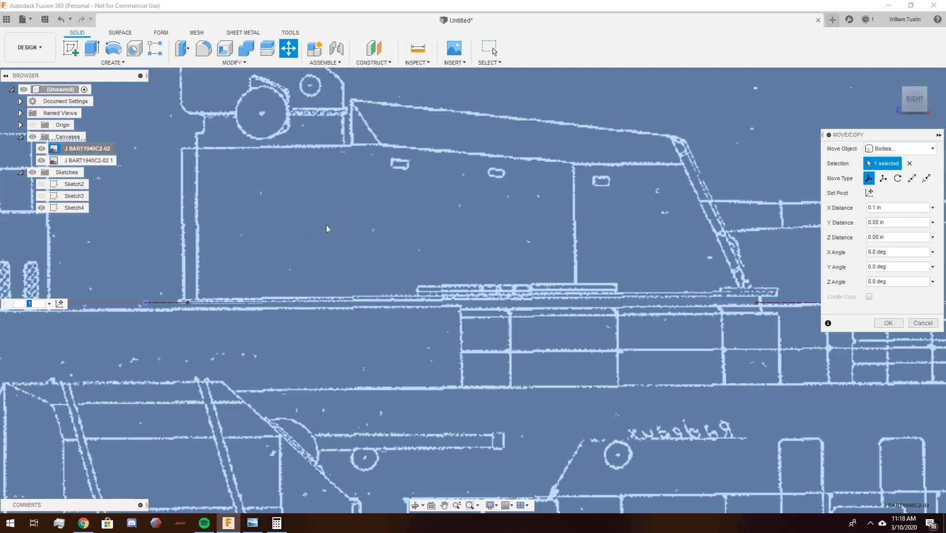
left_click(888, 322)
left_click(668, 265)
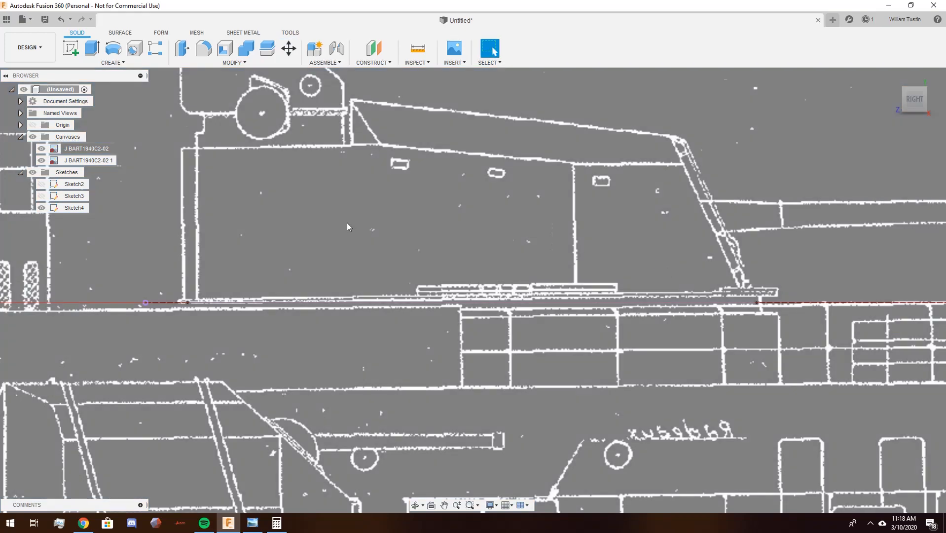
- Check the canvas alignment around the turret and start a new sketch on the side-elevation plane
scroll(355, 217, "down", 3)
middle_click_drag(365, 212, 367, 254, "shift")
left_click(915, 101)
scroll(754, 101, "up", 3)
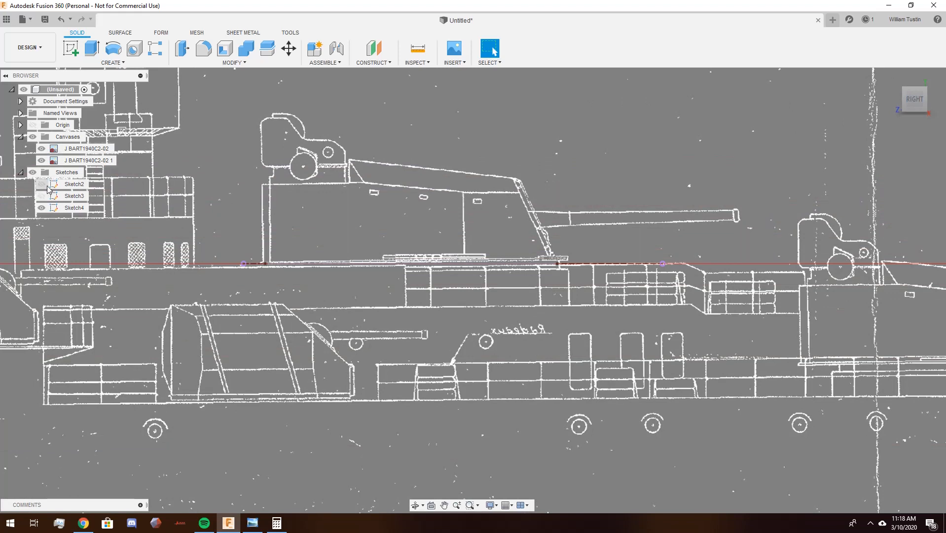
middle_click_drag(396, 148, 410, 153)
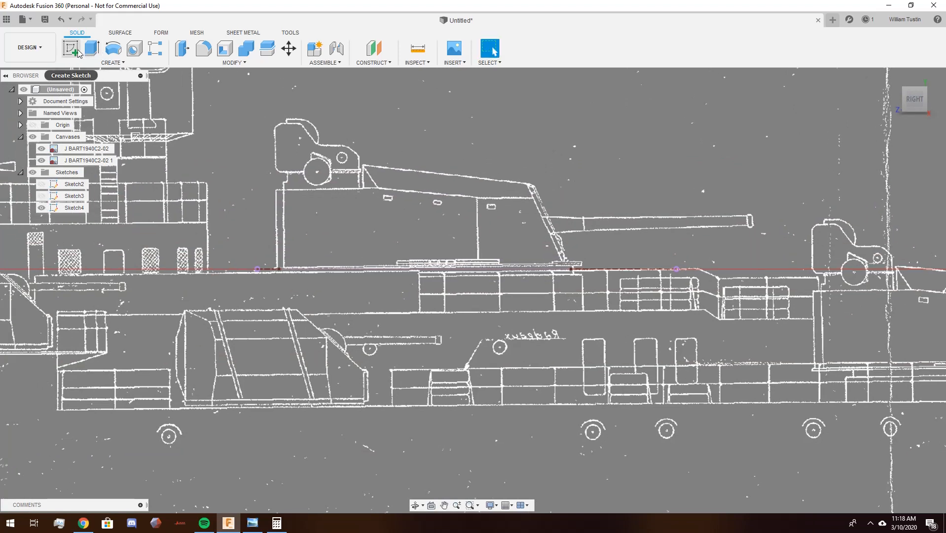
left_click(78, 53)
left_click(484, 193)
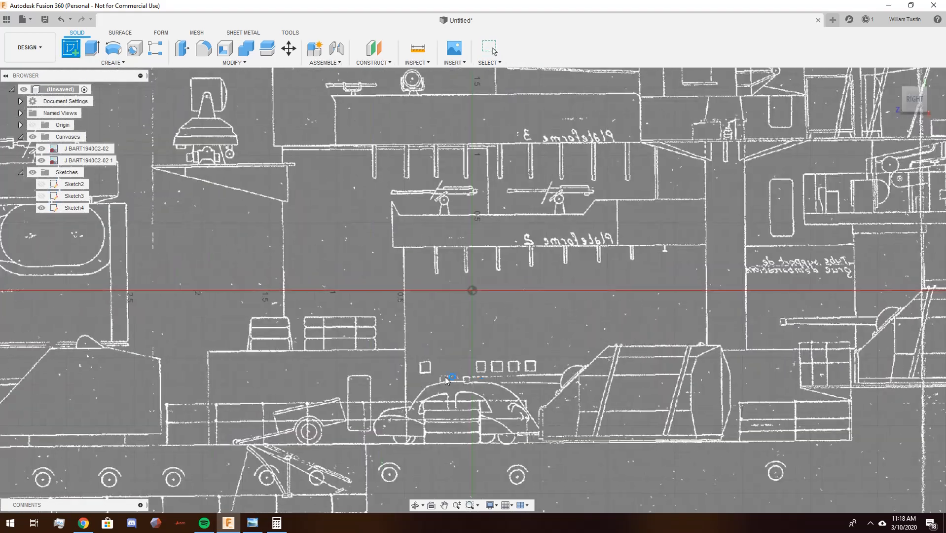
scroll(487, 362, "down", 8)
middle_click_drag(628, 340, 274, 282)
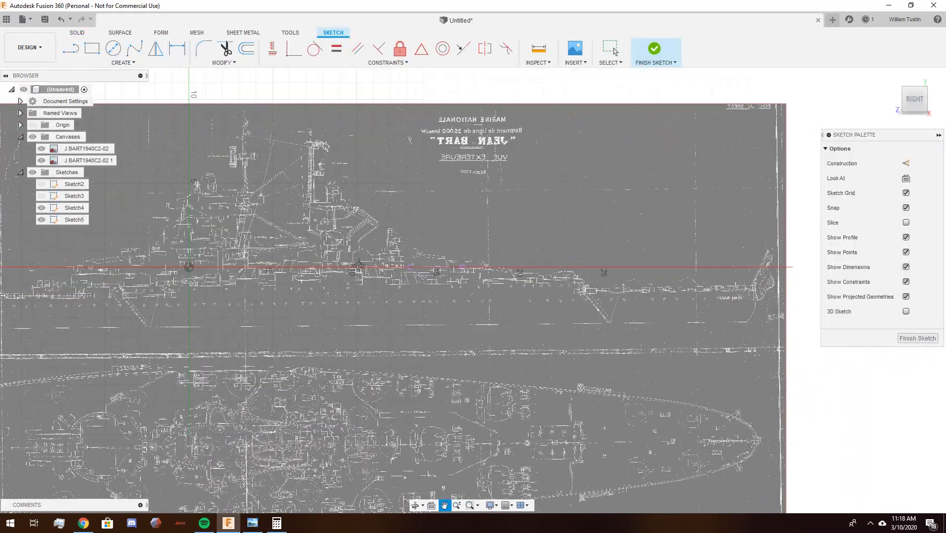
scroll(456, 245, "up", 10)
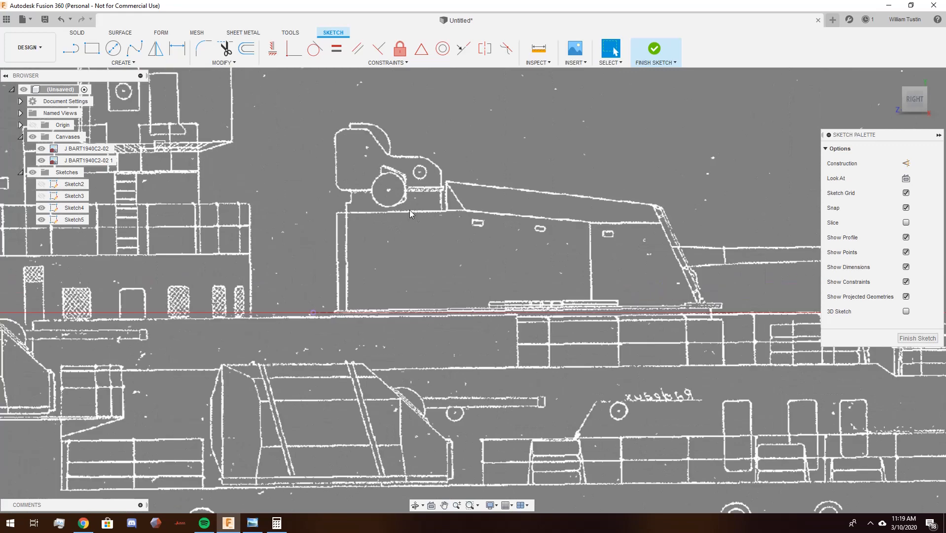
- Draw a line from the turret's rear base corner straight up its rear edge to the top of the rear wall
left_click(71, 48)
scroll(442, 178, "up", 3)
middle_click_drag(442, 177, 397, 168)
scroll(397, 169, "up", 4)
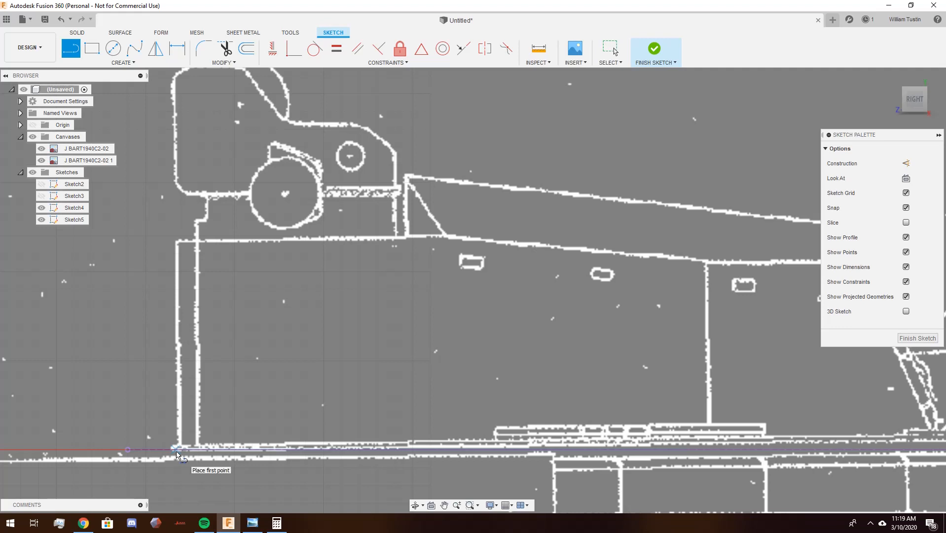
left_click(178, 449)
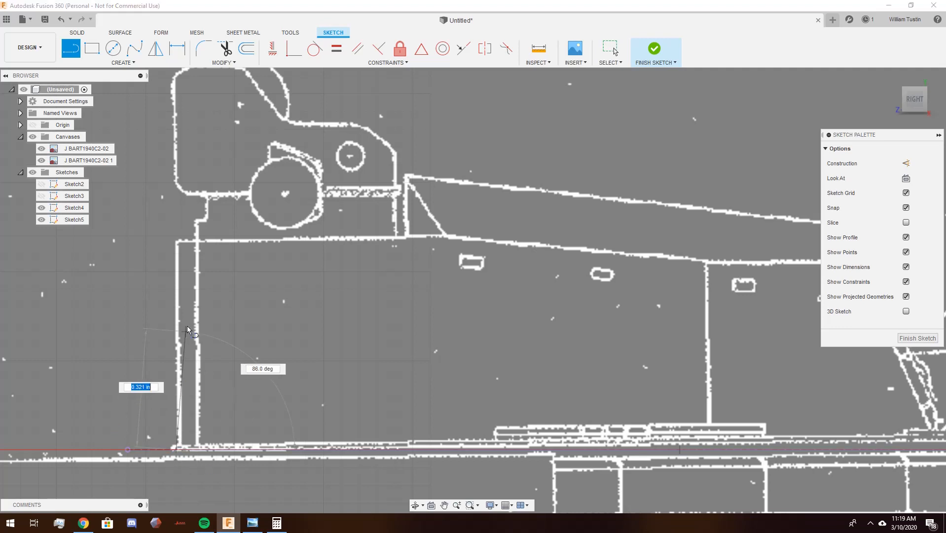
left_click(177, 241)
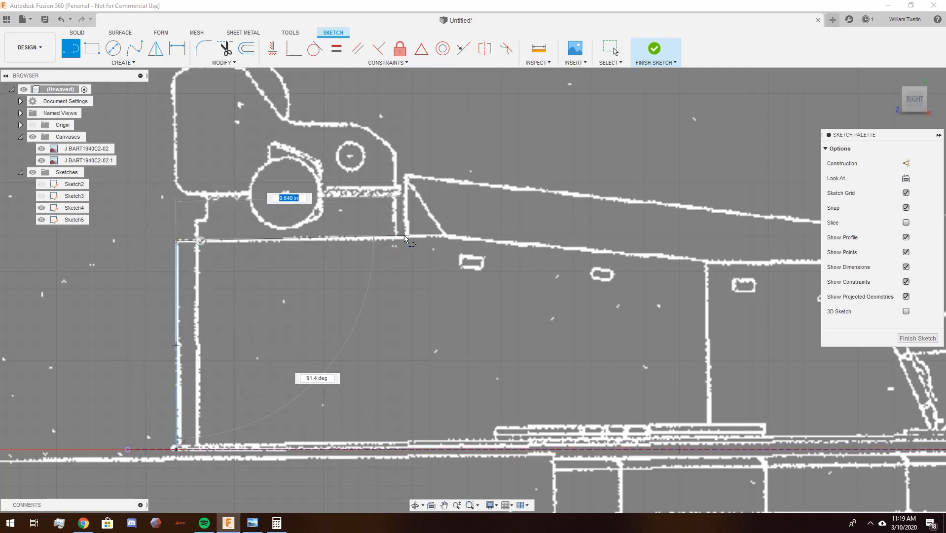
- Draw the rear roof line at 90 degrees to the rear wall, and a vertical line up the roof step
scroll(405, 237, "down", 2)
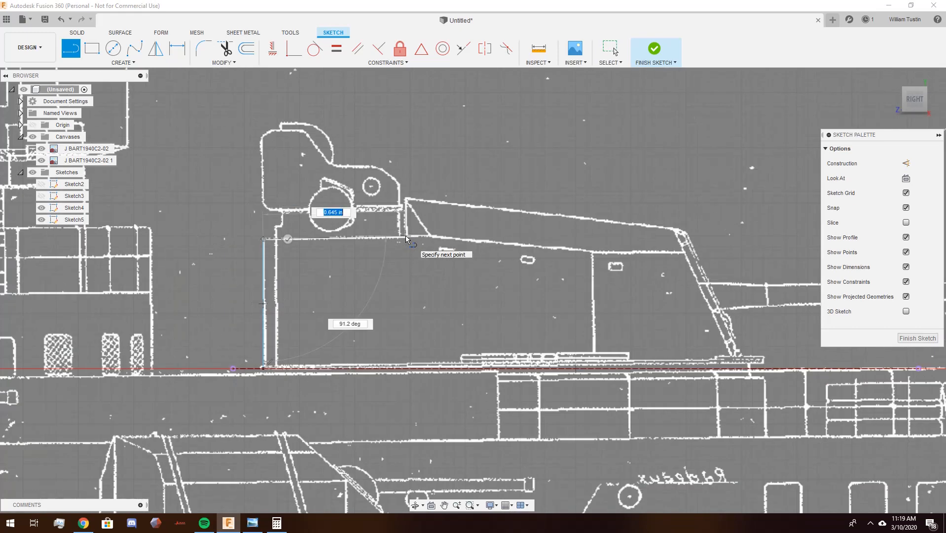
scroll(406, 238, "up", 4)
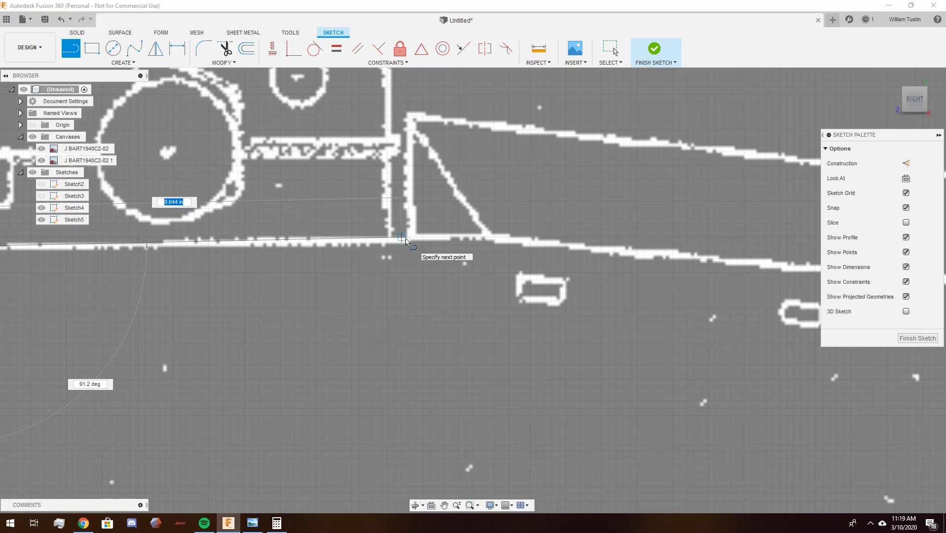
key("Tab")
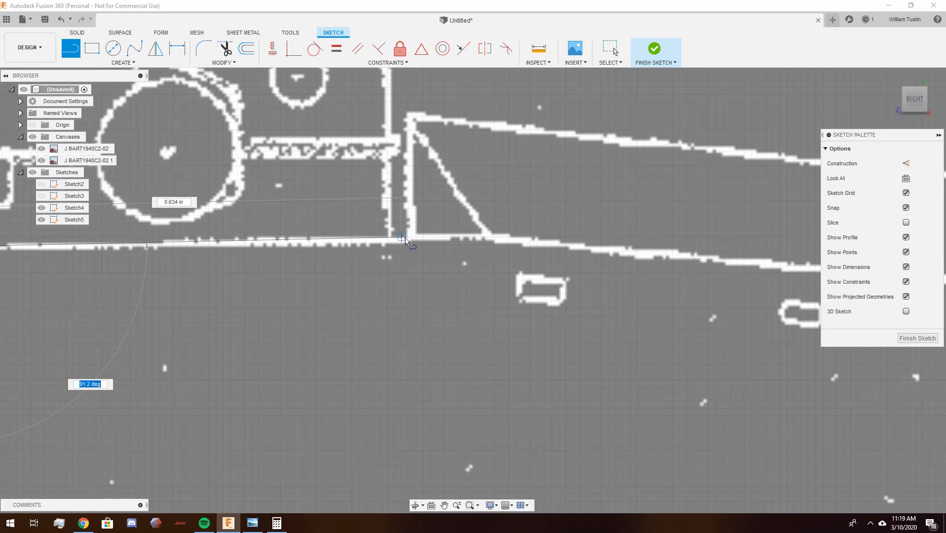
type("90")
key("Tab")
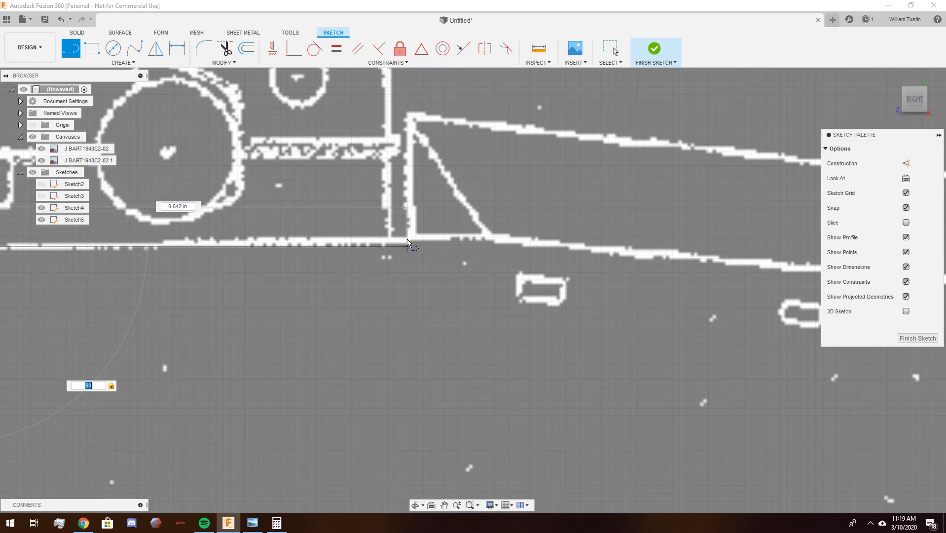
left_click(408, 238)
left_click(407, 109)
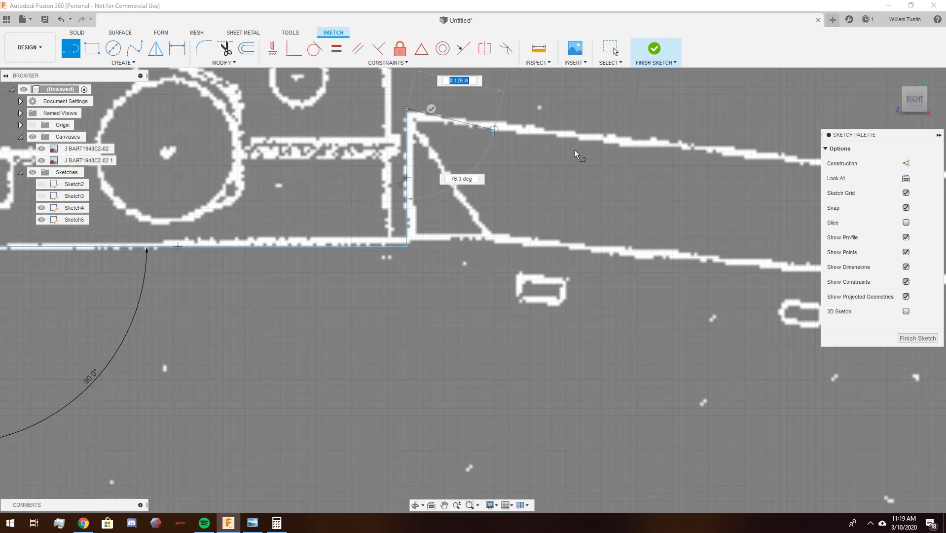
- Trace the sloping roof line to the turret's front edge and the slanted front face down to the baseline
scroll(488, 215, "down", 5)
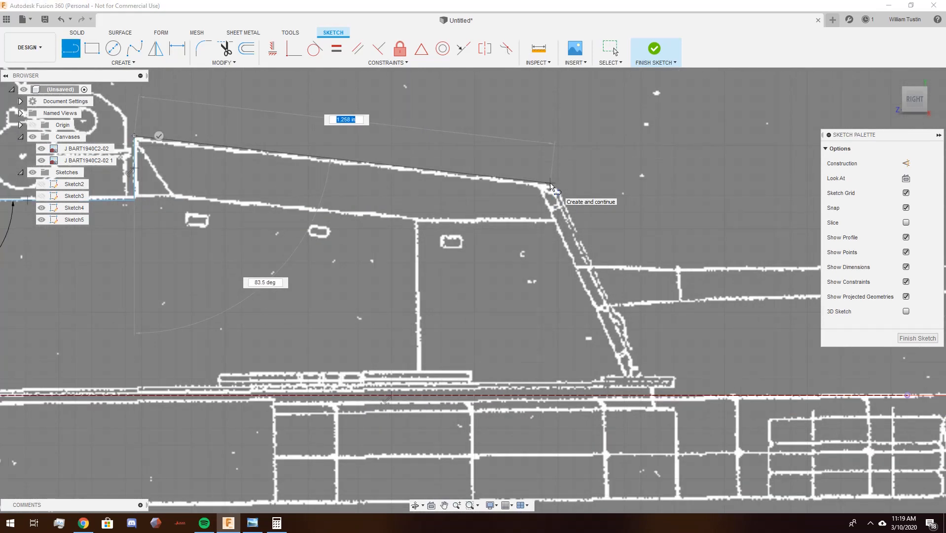
left_click(551, 184)
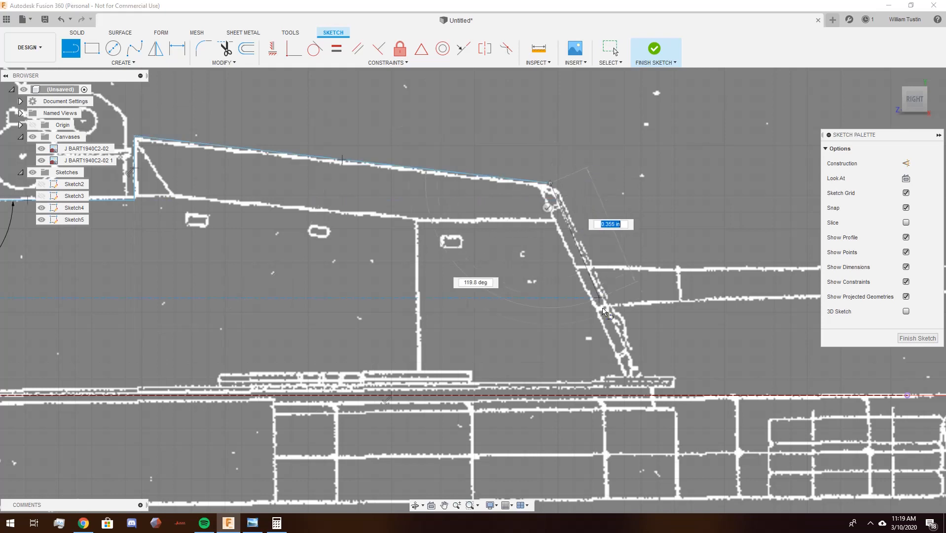
left_click(649, 396)
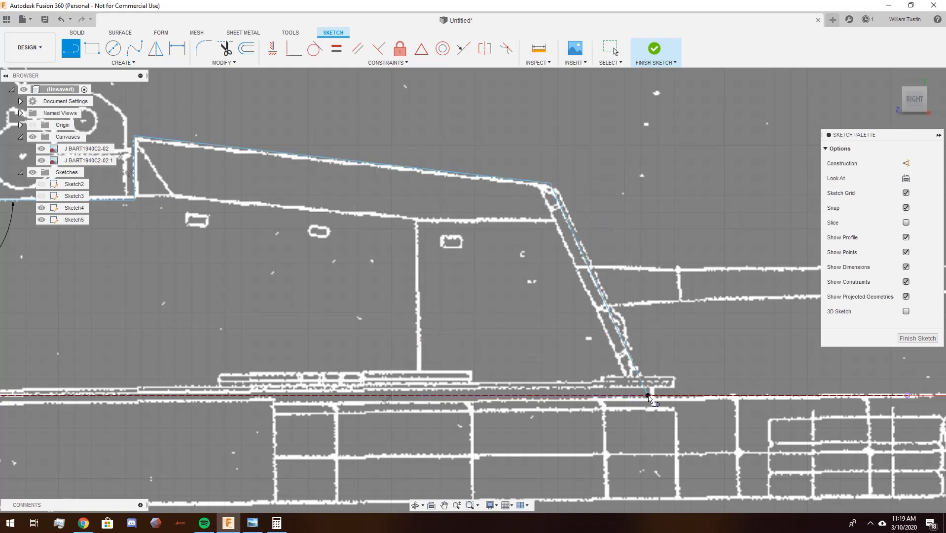
- Close the turret's side profile with a base line back to the rear corner and finish the sketch
scroll(636, 387, "down", 5)
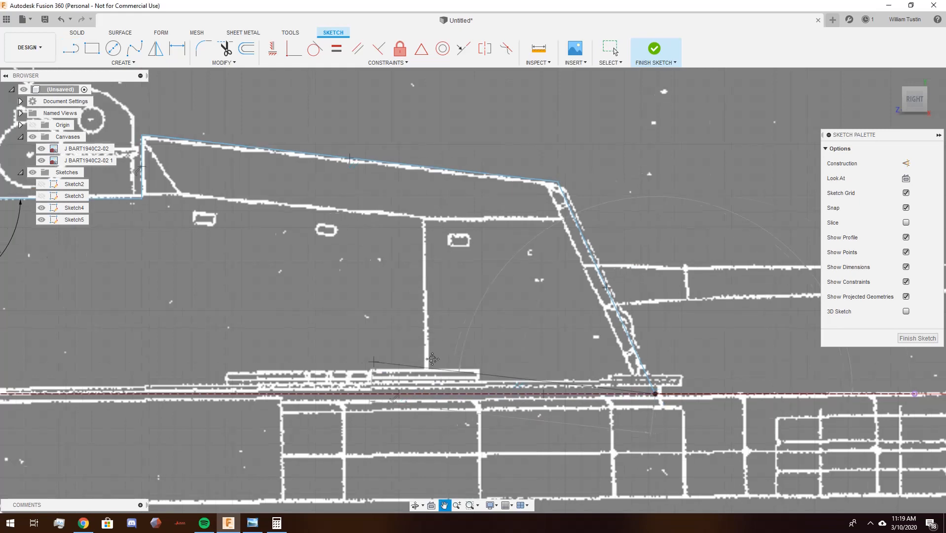
scroll(364, 390, "up", 5)
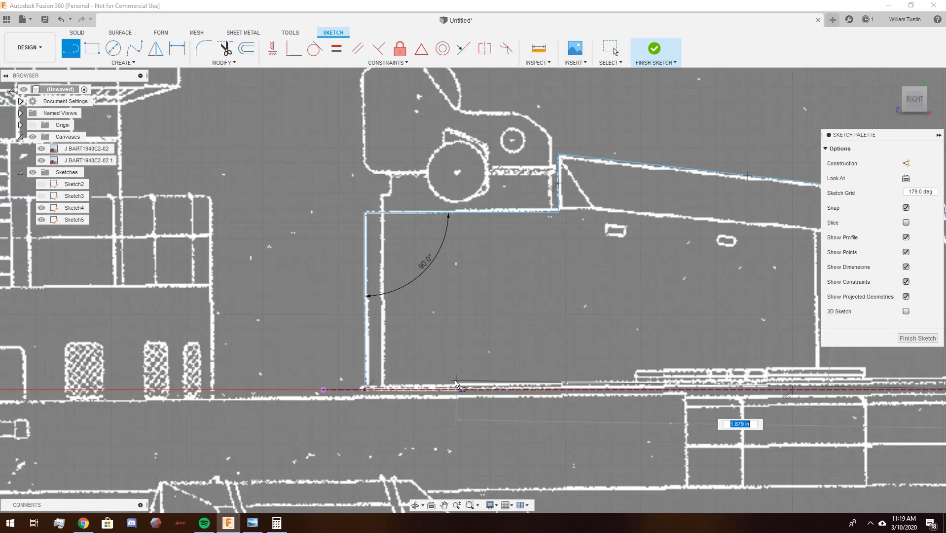
left_click(364, 390)
middle_click_drag(677, 319, 507, 310)
left_click(914, 341)
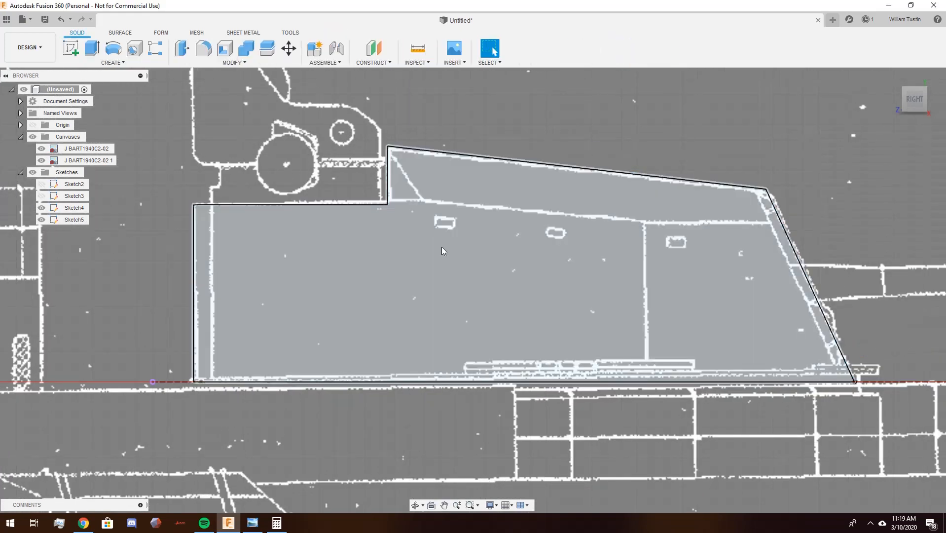
- Hide the canvases so only the turret's plan outline and side profile are shown
scroll(442, 246, "down", 4)
mouse_move(655, 196)
middle_mouse_down("shift")
mouse_move(637, 193)
mouse_move(604, 252)
middle_mouse_up("shift")
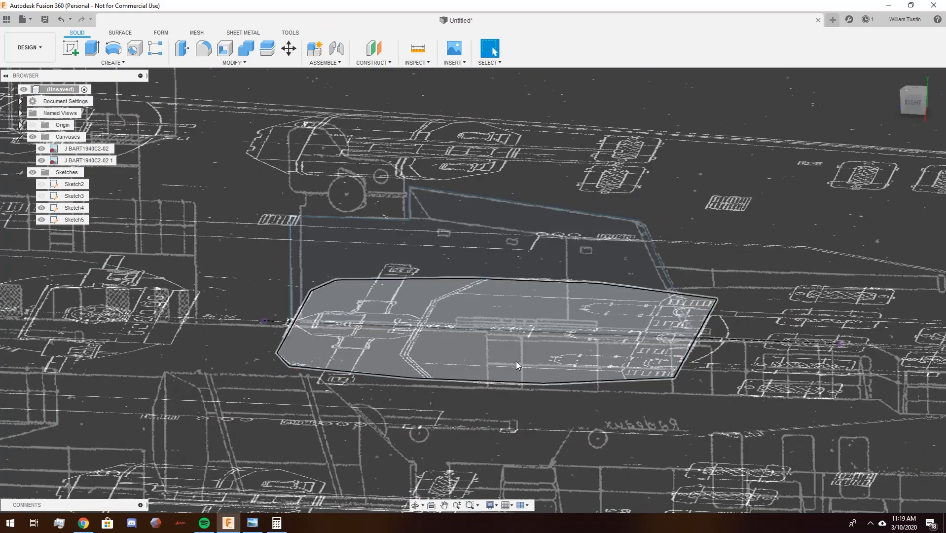
scroll(515, 358, "down", 3)
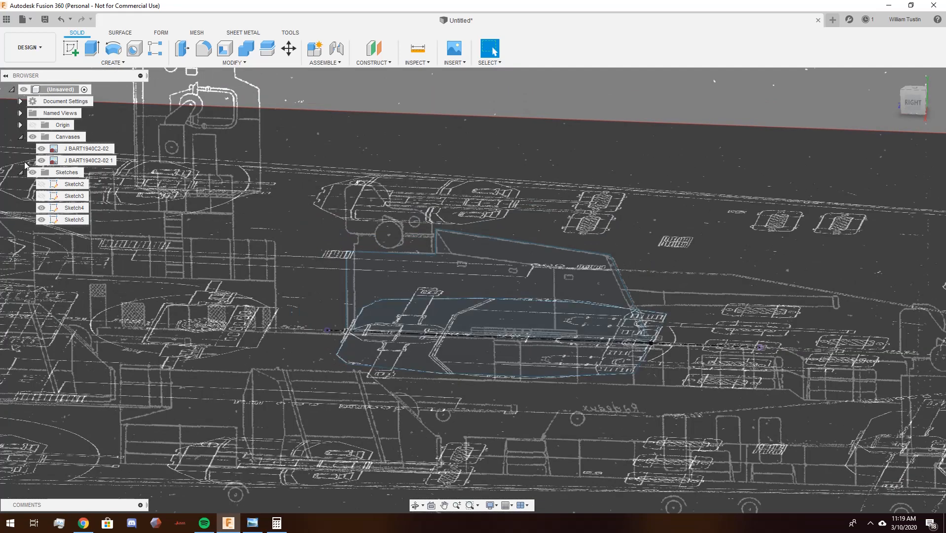
left_click(33, 137)
middle_click_drag(654, 232, 610, 239, "shift")
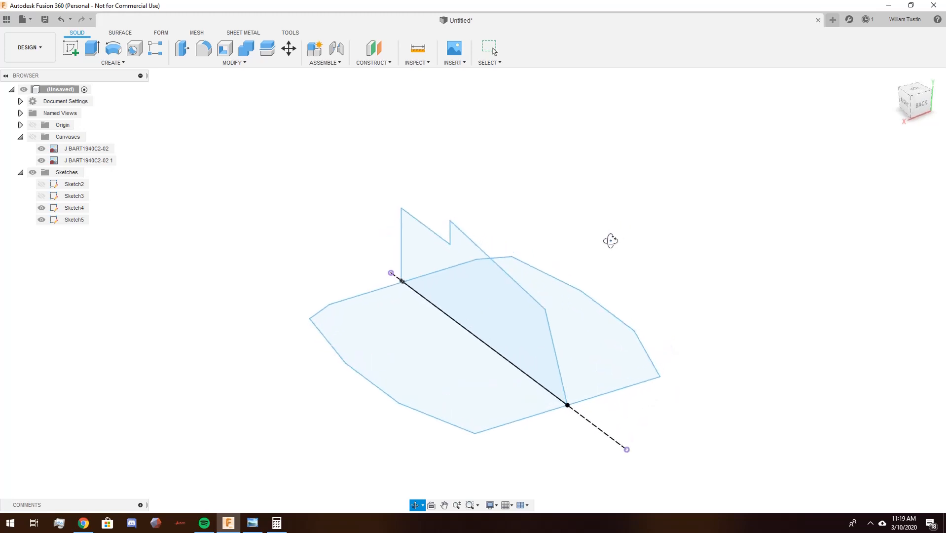
- Extrude the turret's plan outline 0.90 in upward as a new body, taller than the side profile
left_click(571, 320)
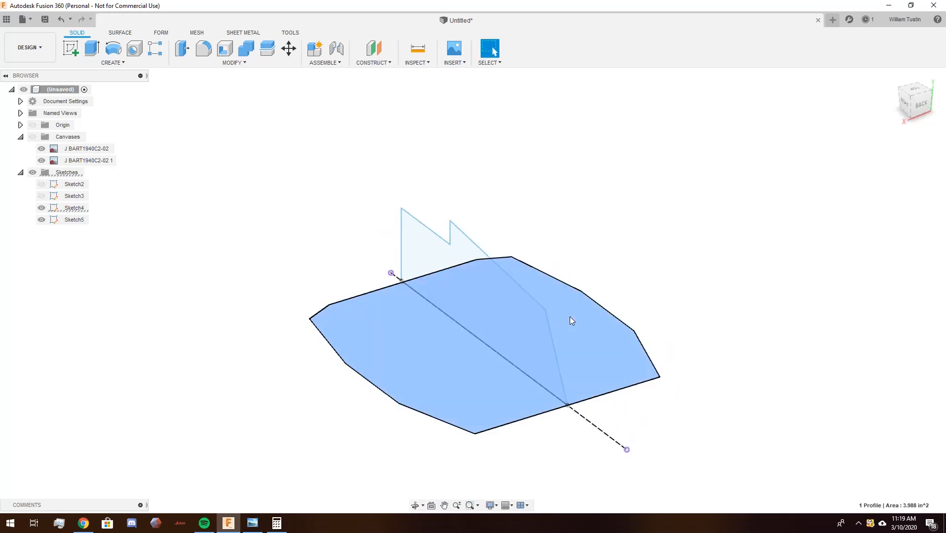
left_click(93, 48)
middle_click_drag(213, 186, 267, 202, "shift")
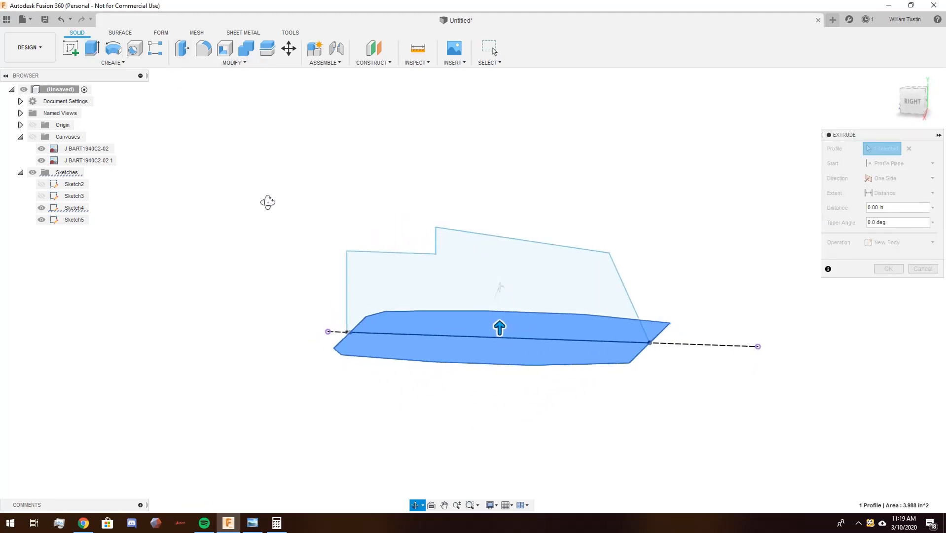
left_click_drag(500, 327, 510, 205)
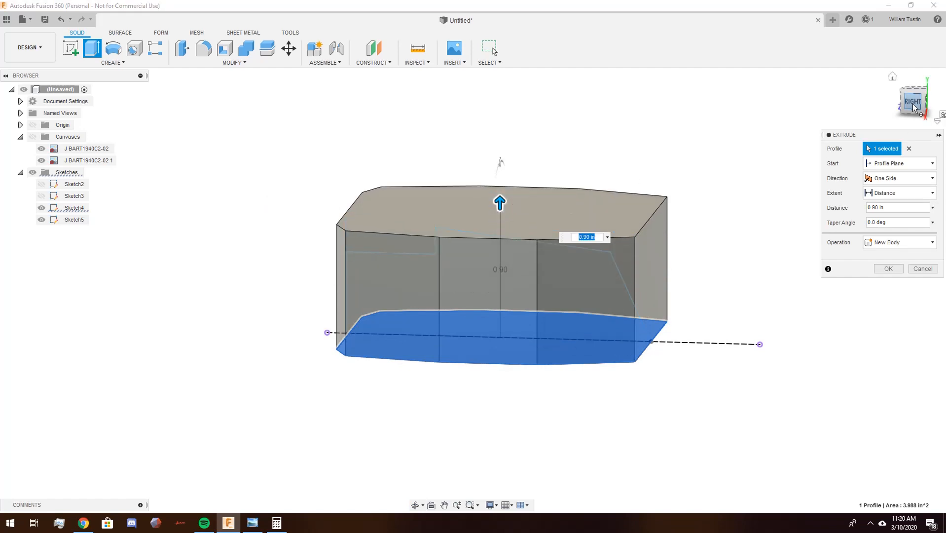
left_click(912, 107)
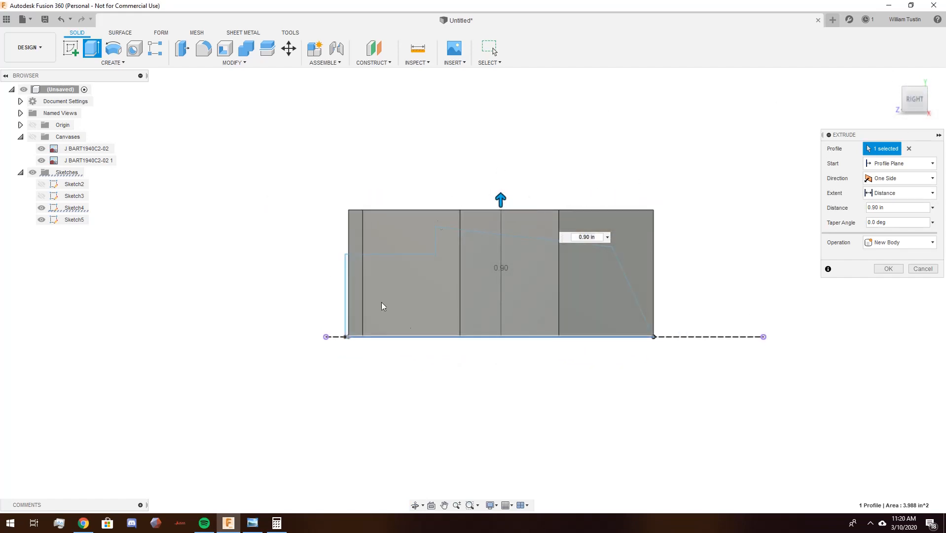
middle_click_drag(725, 319, 696, 330, "shift")
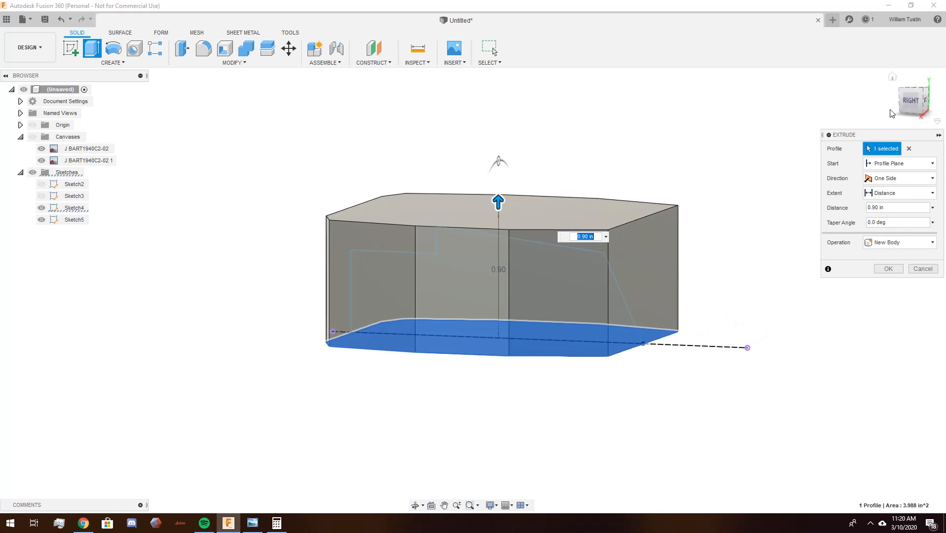
left_click(911, 105)
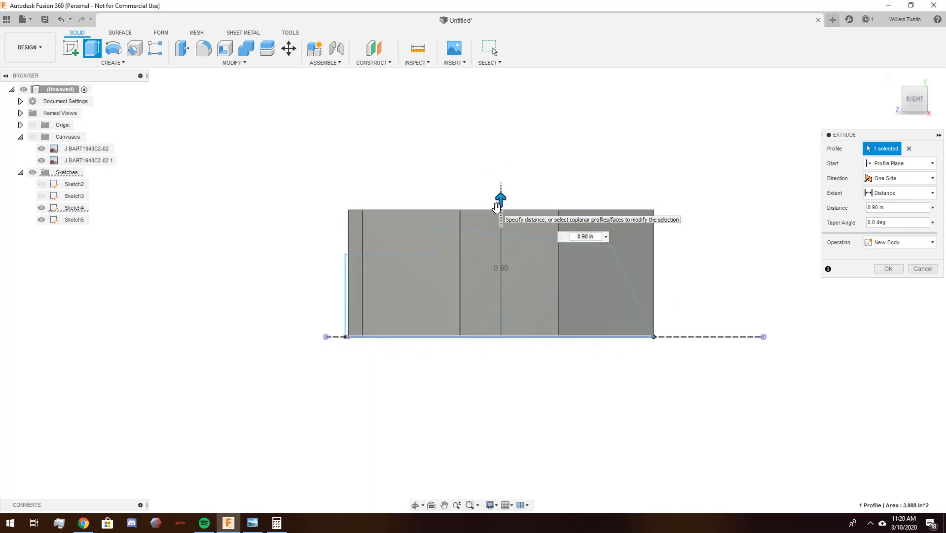
left_click(887, 267)
- Start an extrusion of the Sketch5 side profile, hiding Body1 to pick the profile and showing it again
middle_click_drag(310, 242, 295, 257, "shift")
scroll(343, 264, "up", 3)
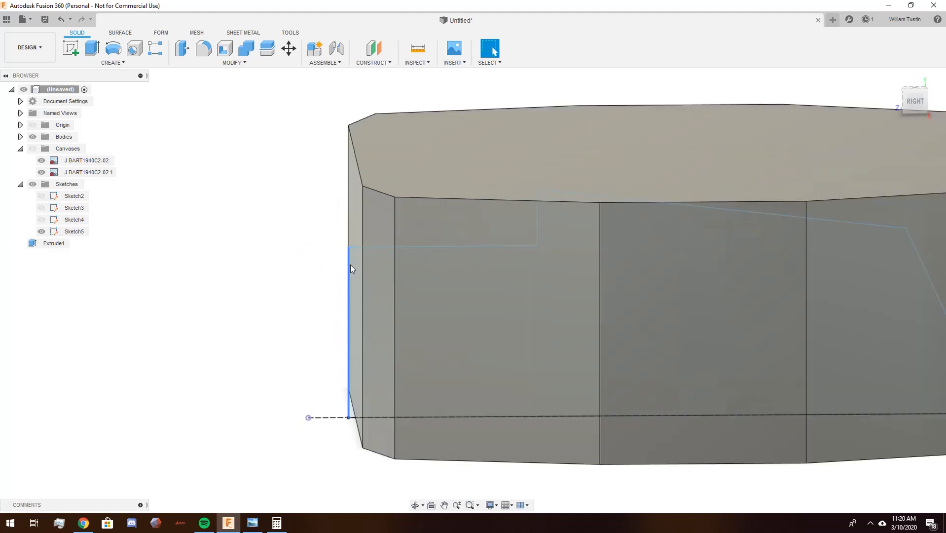
scroll(175, 233, "down", 3)
left_click(75, 231)
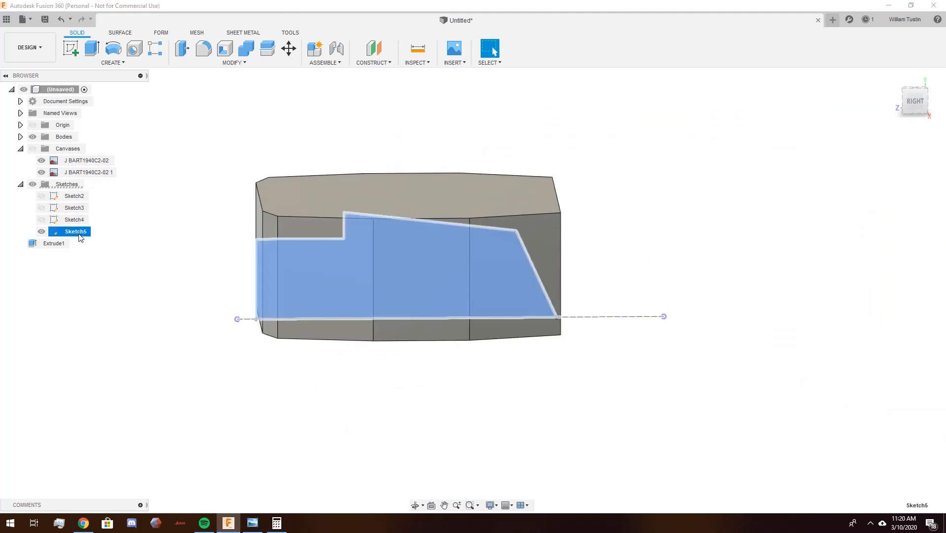
middle_click_drag(590, 184, 545, 179, "shift")
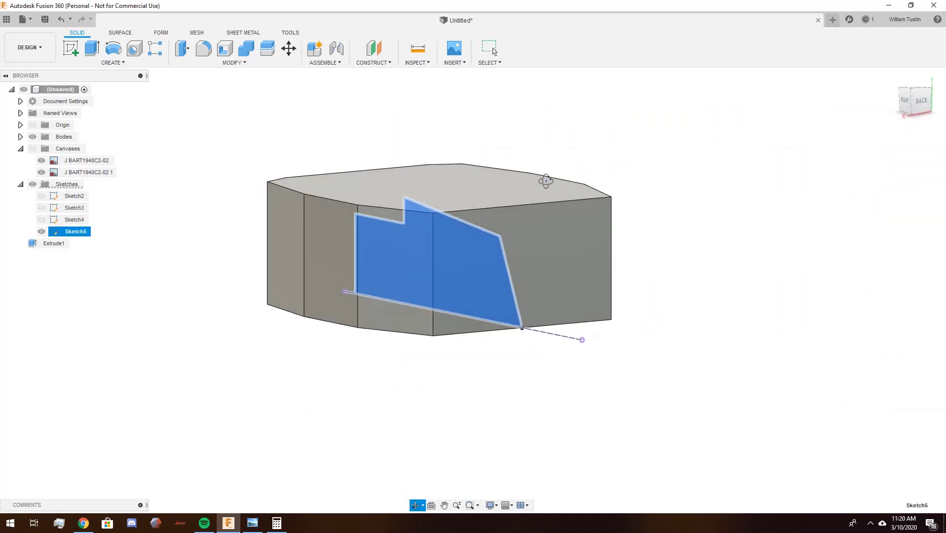
left_click(91, 49)
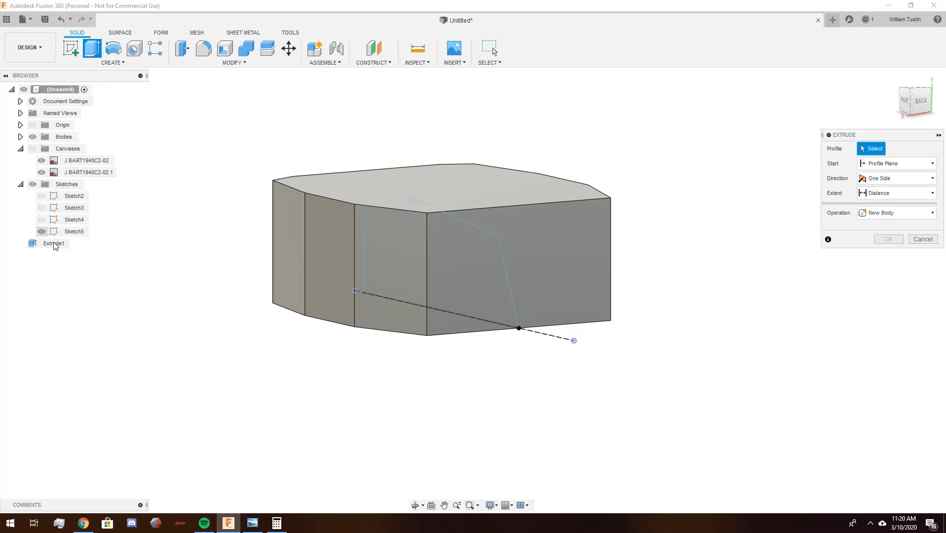
left_click(20, 136)
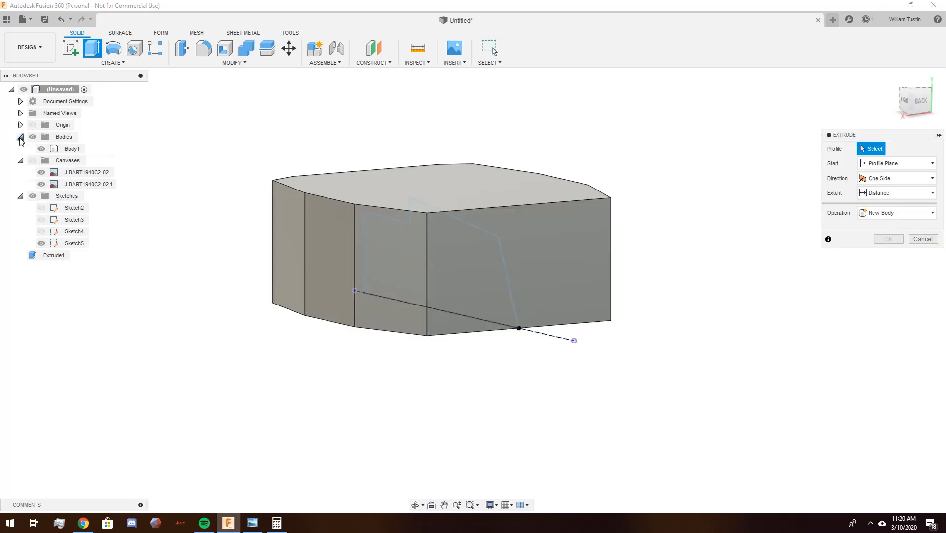
left_click(41, 148)
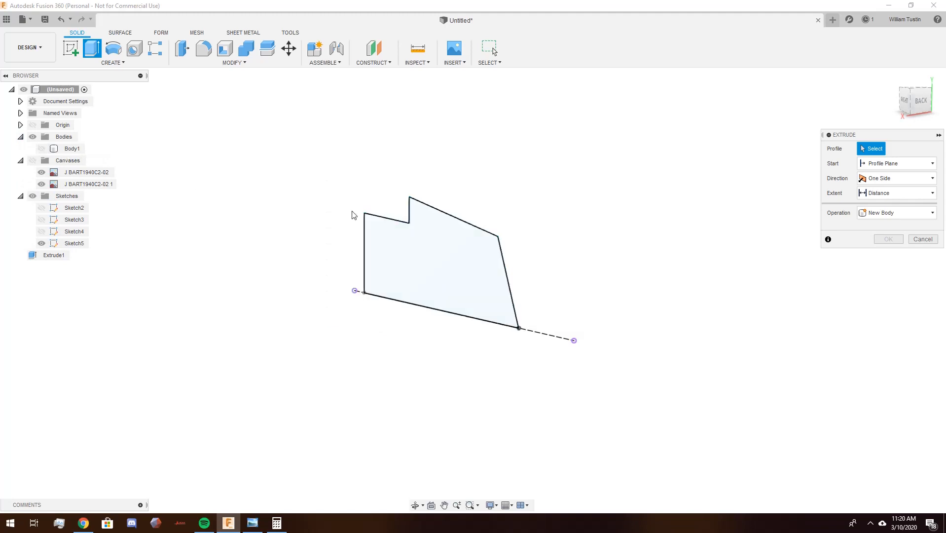
left_click(441, 250)
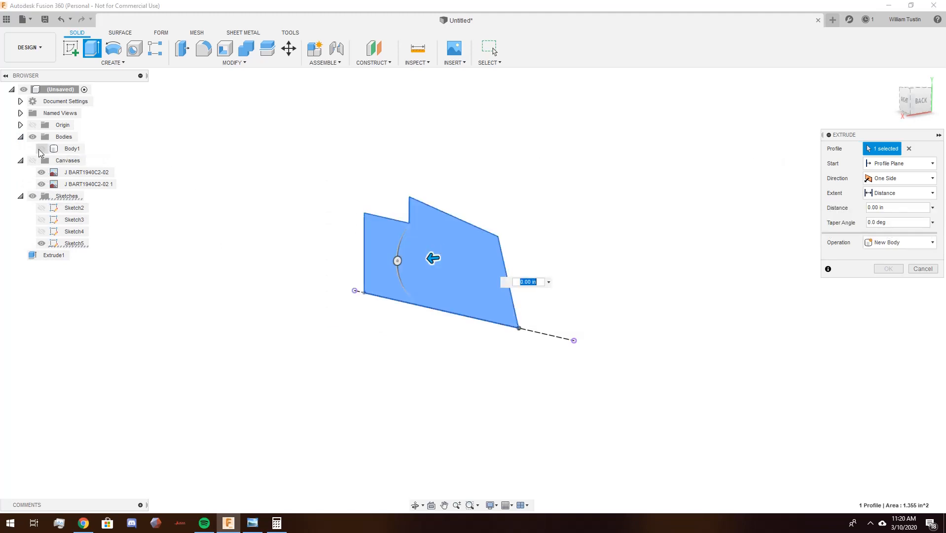
left_click(41, 148)
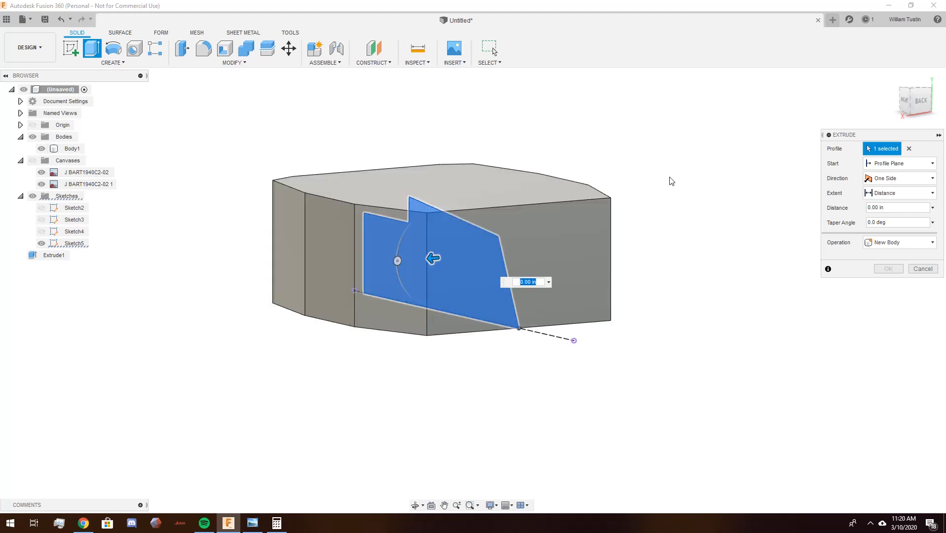
- Set the side profile's extrusion to Symmetric with a distance of 1.20 in, spanning the full width of the body
middle_click_drag(488, 378, 530, 351)
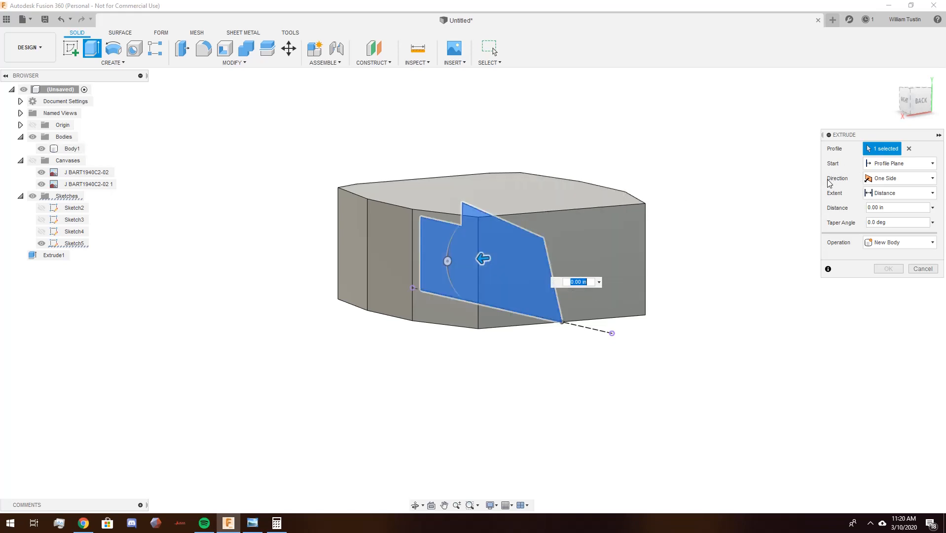
left_click(889, 178)
left_click(887, 216)
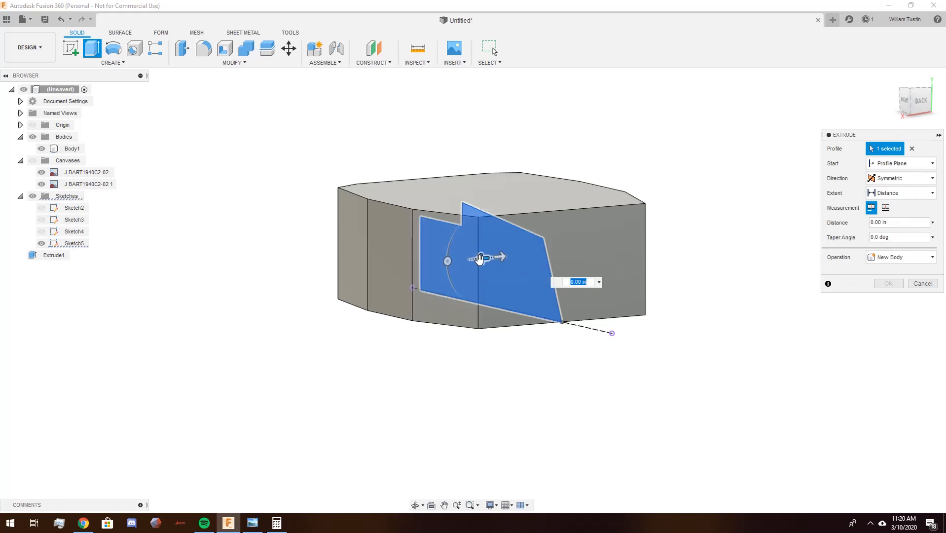
scroll(479, 258, "up", 1)
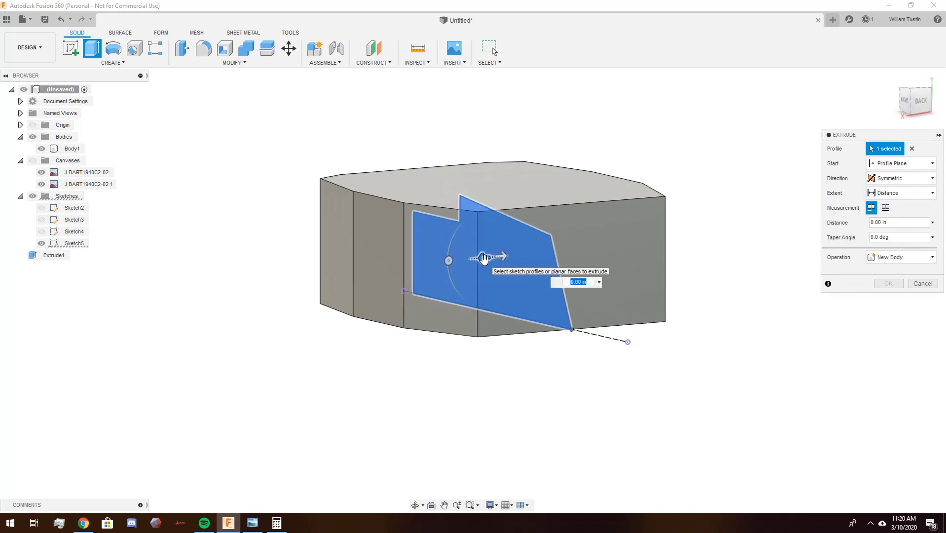
left_click_drag(483, 257, 338, 299)
mouse_move(314, 331)
middle_mouse_down("shift")
mouse_move(348, 330)
mouse_move(348, 369)
mouse_move(318, 340)
middle_mouse_up("shift")
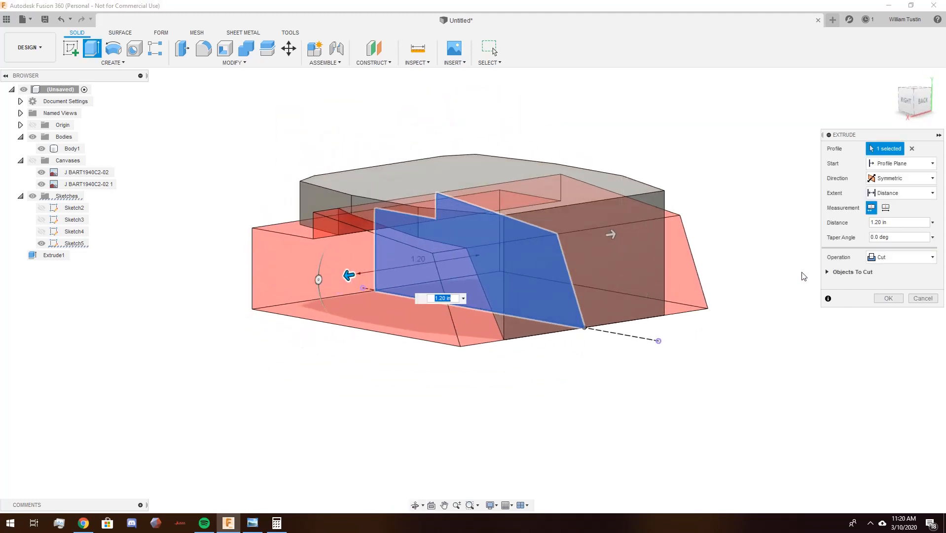
- Set the extrusion's operation to Intersect, complete it, and view the turret body from the back
left_click(895, 256)
left_click(893, 294)
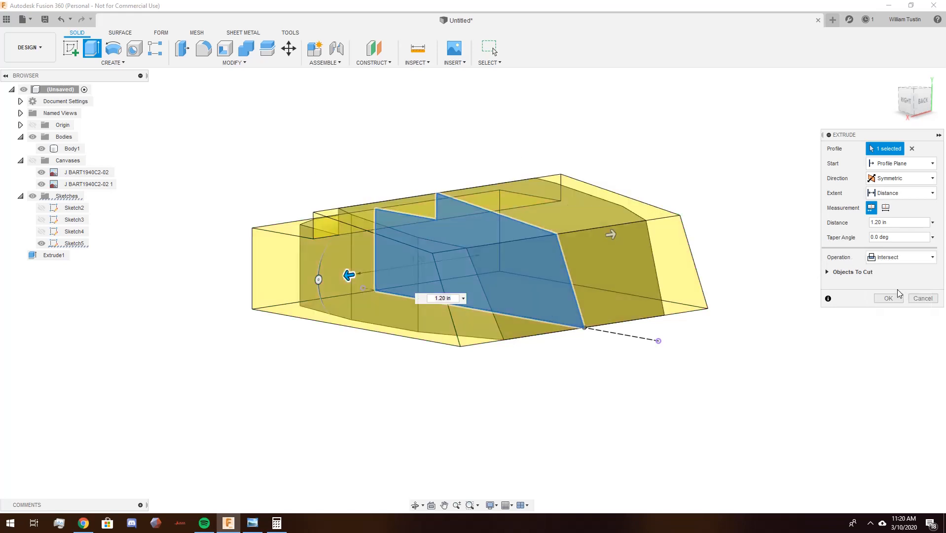
left_click(886, 299)
middle_click_drag(427, 181, 264, 185, "shift")
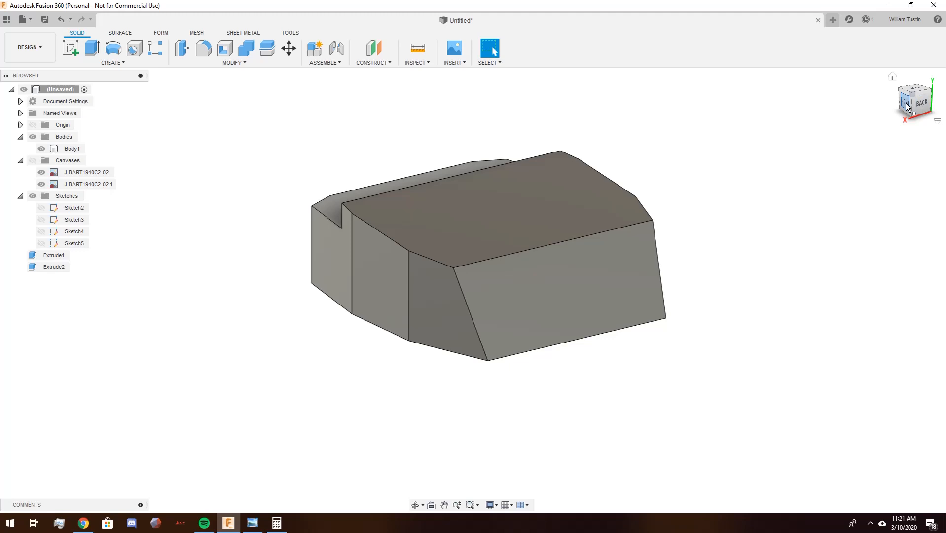
left_click(920, 105)
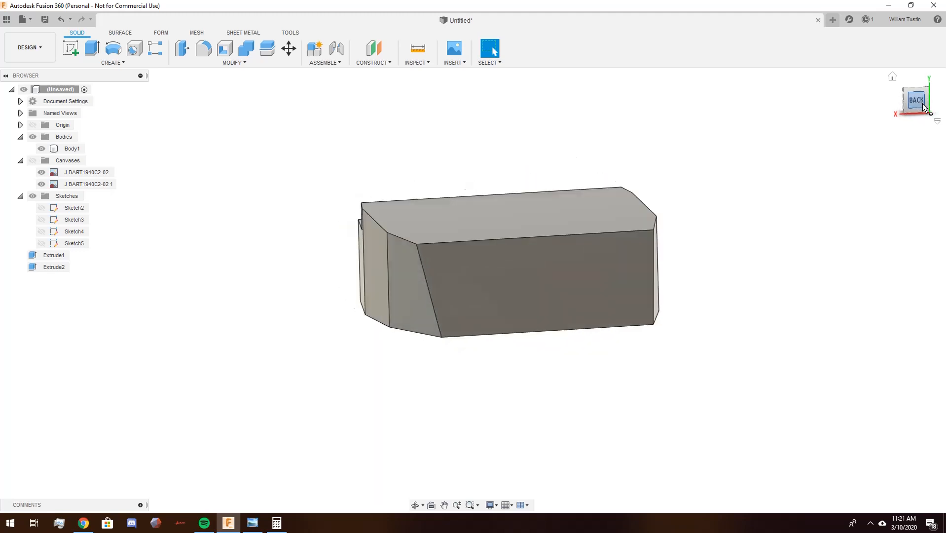
- Inspect the intersected turret body from the back and from an angle
middle_click_drag(770, 112, 733, 93)
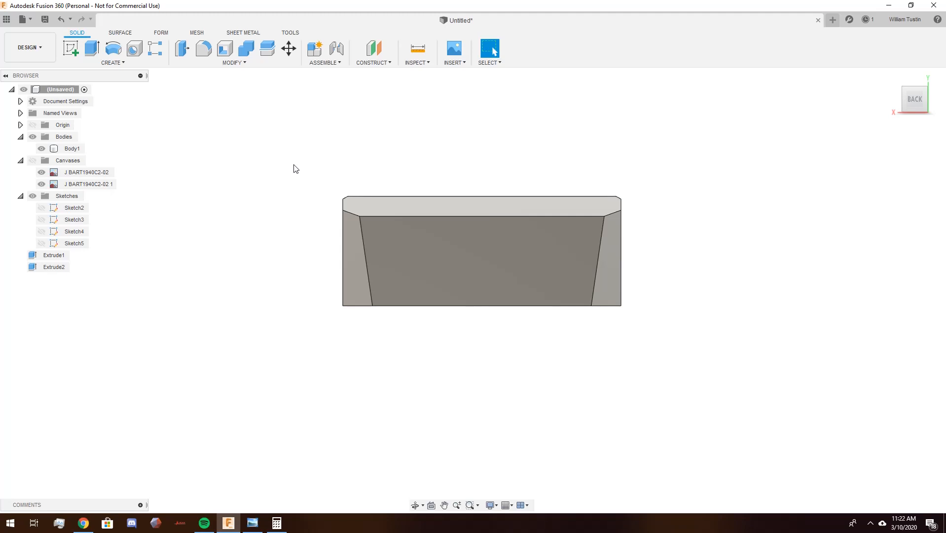
mouse_move(348, 163)
middle_mouse_down("shift")
mouse_move(382, 165)
mouse_move(346, 163)
middle_mouse_up("shift")
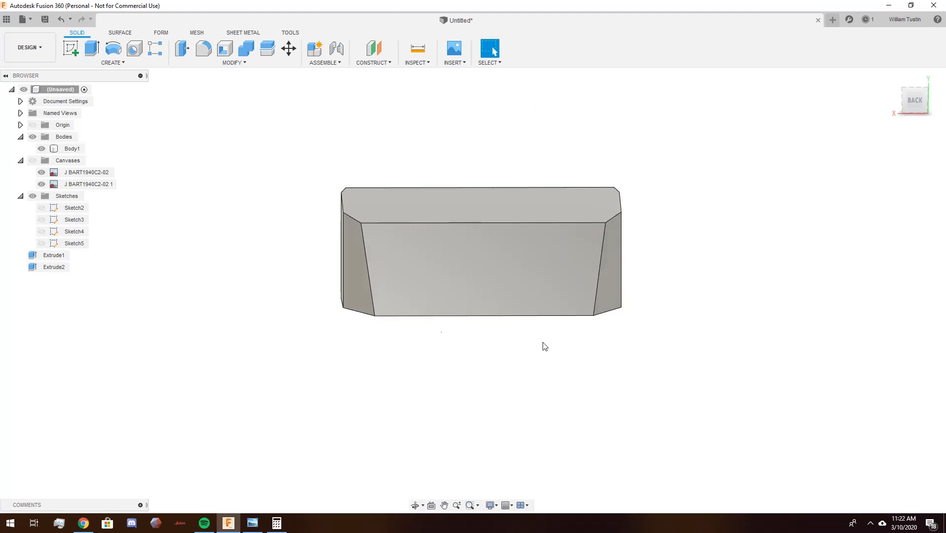
middle_click_drag(284, 151, 292, 146, "shift")
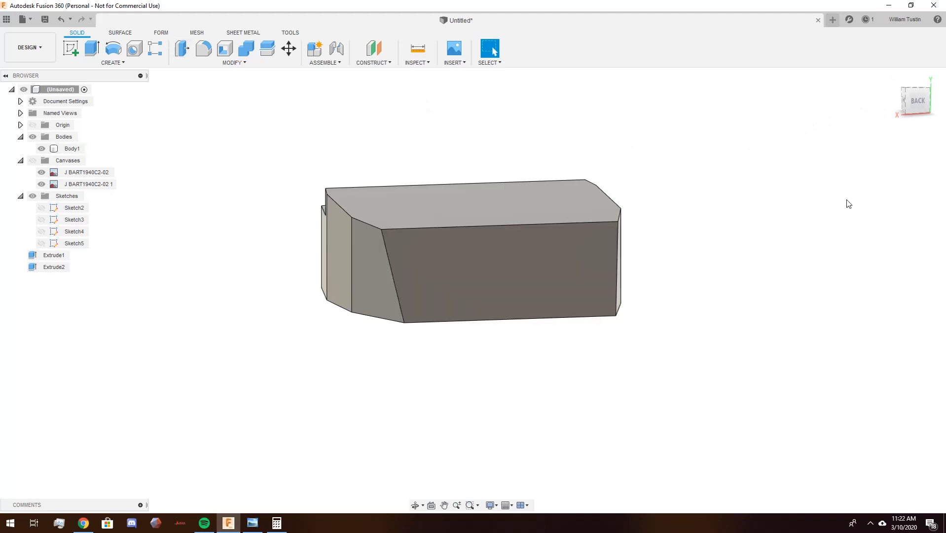
left_click(916, 96)
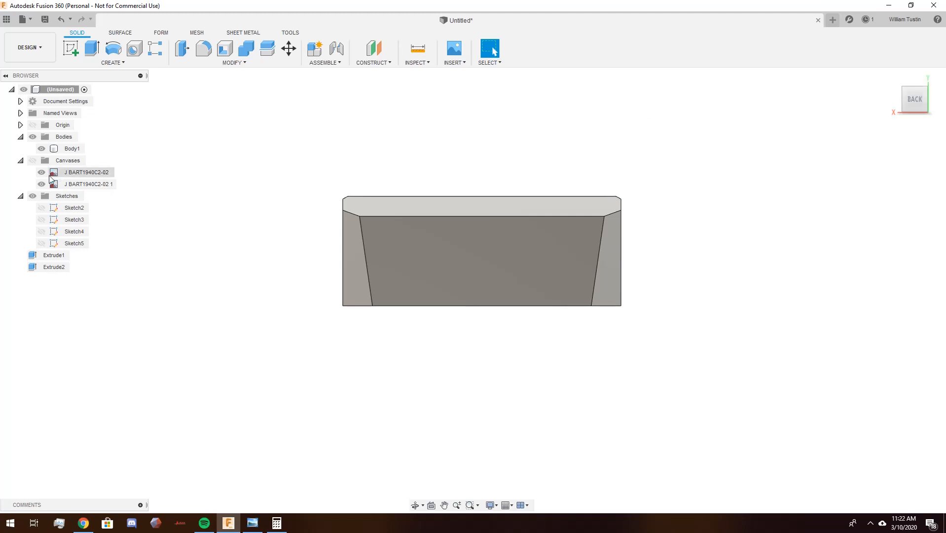
- Show the canvases and compare the turret body's side profile with the side-view drawing
left_click(32, 161)
scroll(767, 148, "down", 1)
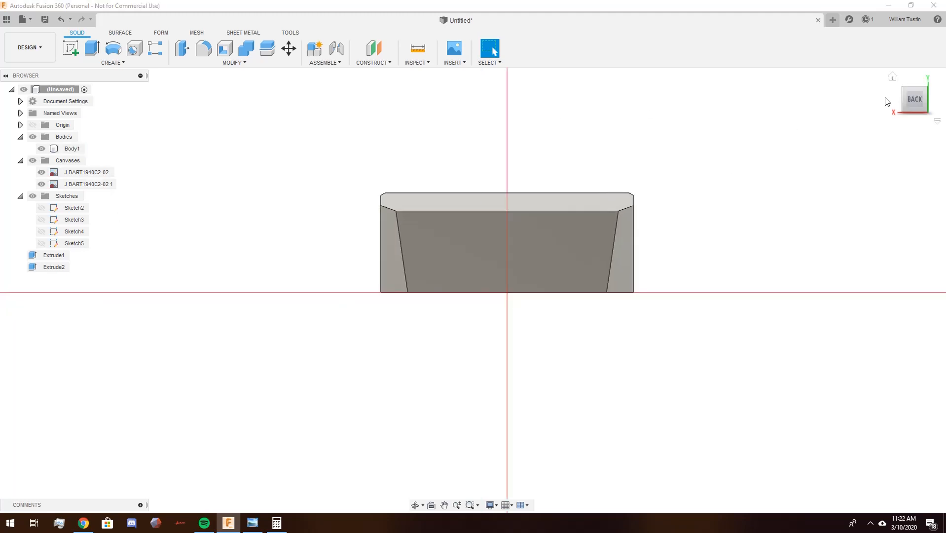
left_click(896, 98)
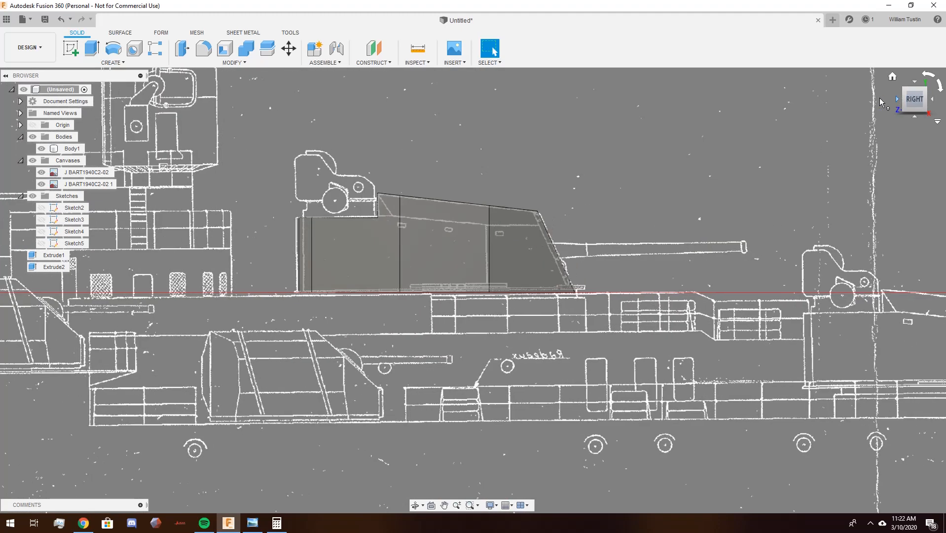
scroll(406, 223, "up", 3)
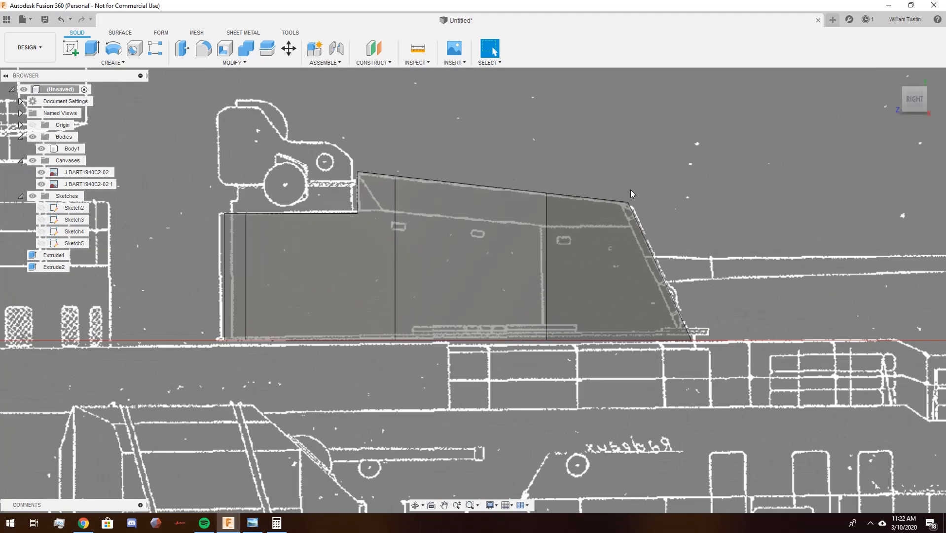
scroll(634, 187, "up", 1)
left_click_drag(637, 184, 730, 184)
key("Escape")
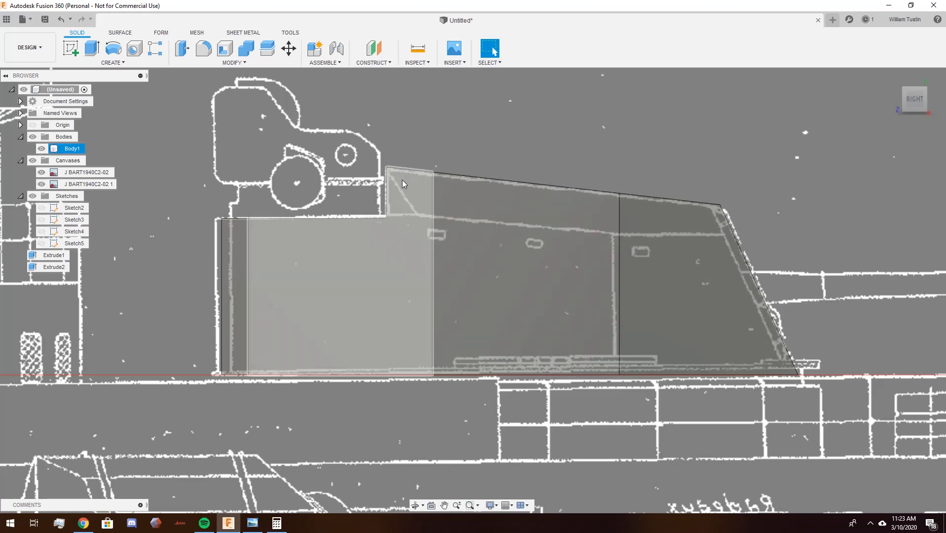
- Compare the turret body's roof and vertical side edges with the drawings in the top, right and back views
left_click(916, 89)
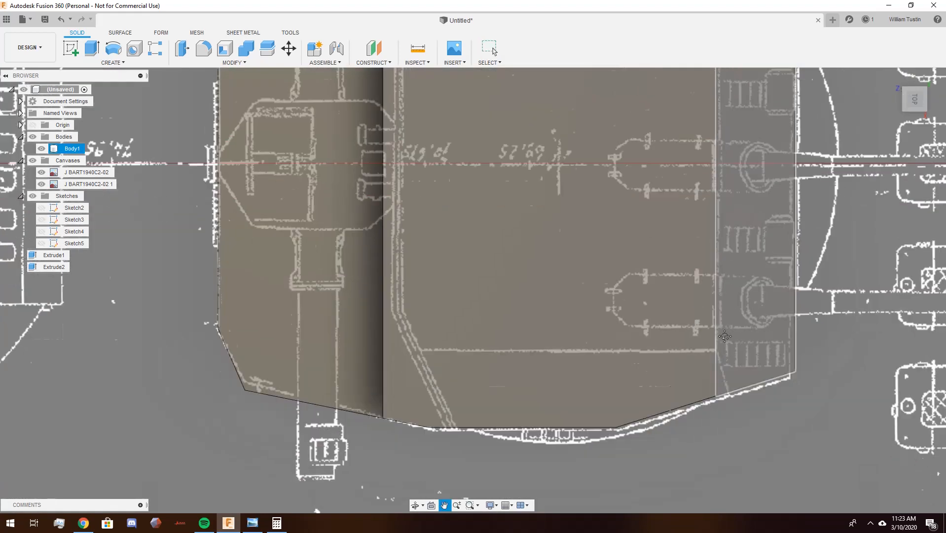
middle_click_drag(725, 337, 711, 322)
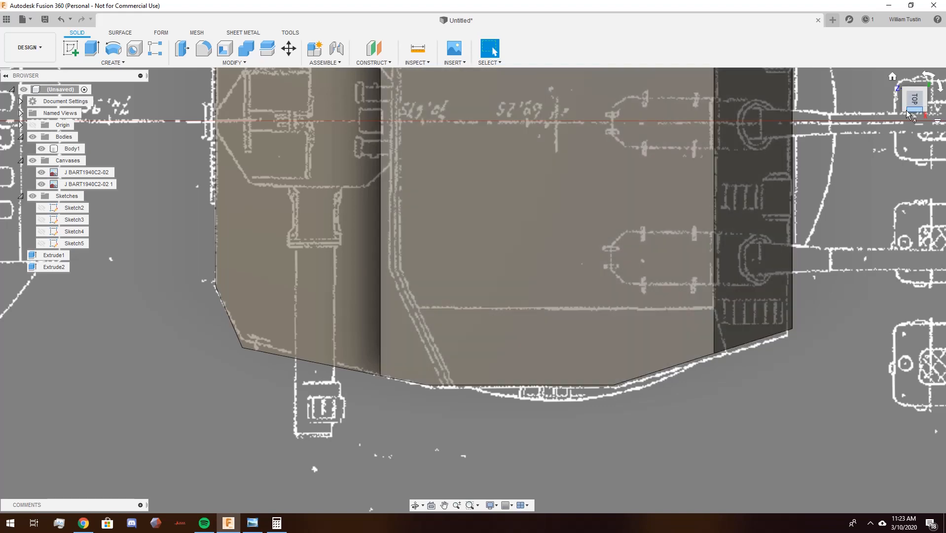
left_click(915, 116)
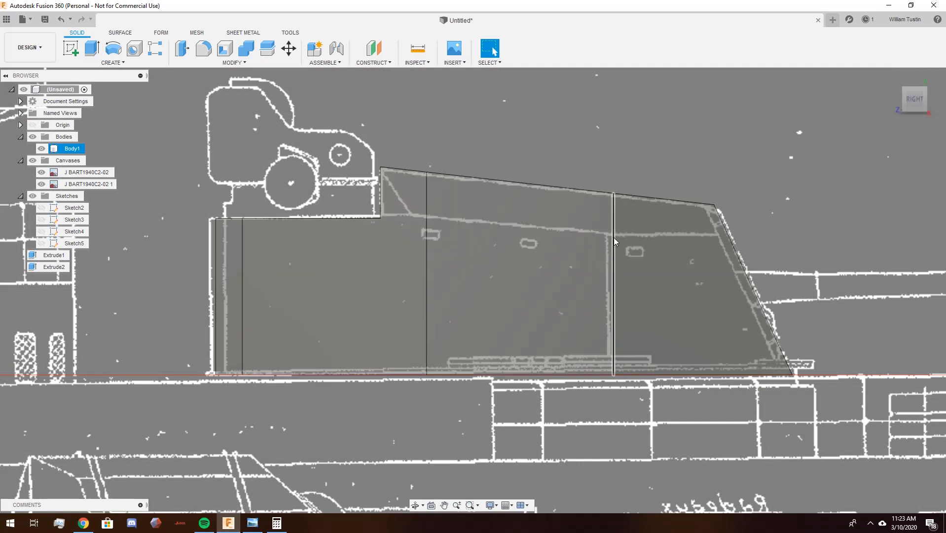
middle_click_drag(771, 190, 695, 189, "shift")
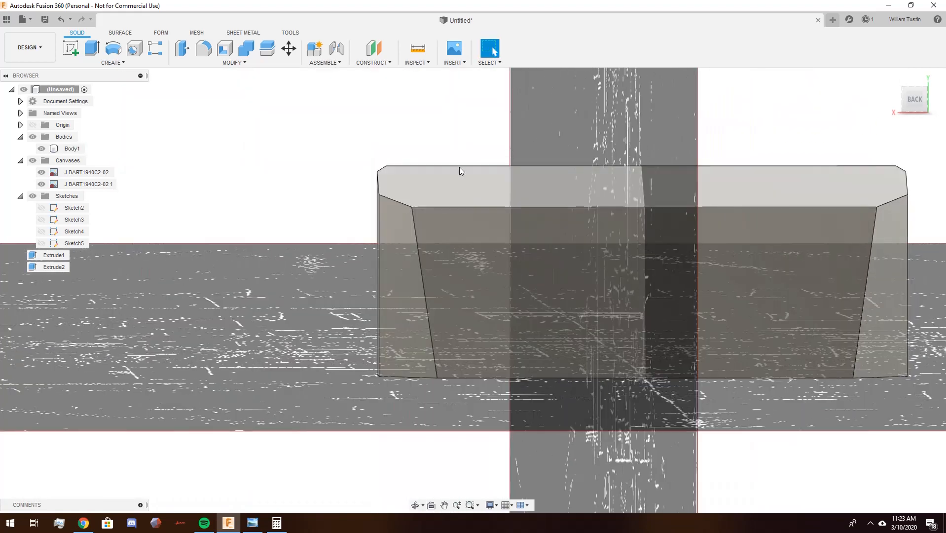
left_click(915, 100)
left_click(915, 83)
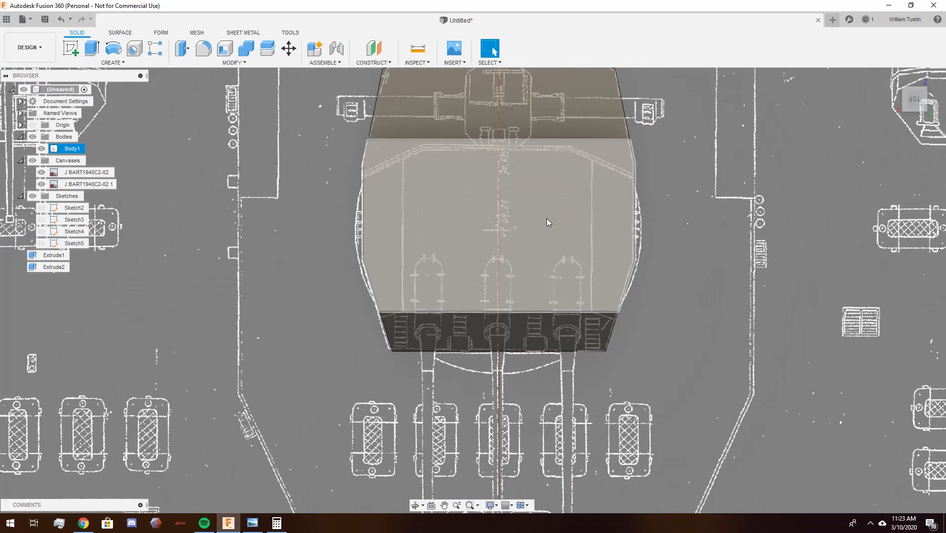
- Sketch a lengthwise line on the sloped roof face from its front edge to its rear edge, following the plan drawing's inner side line
middle_click_drag(340, 304, 340, 255, "shift")
left_click(434, 197)
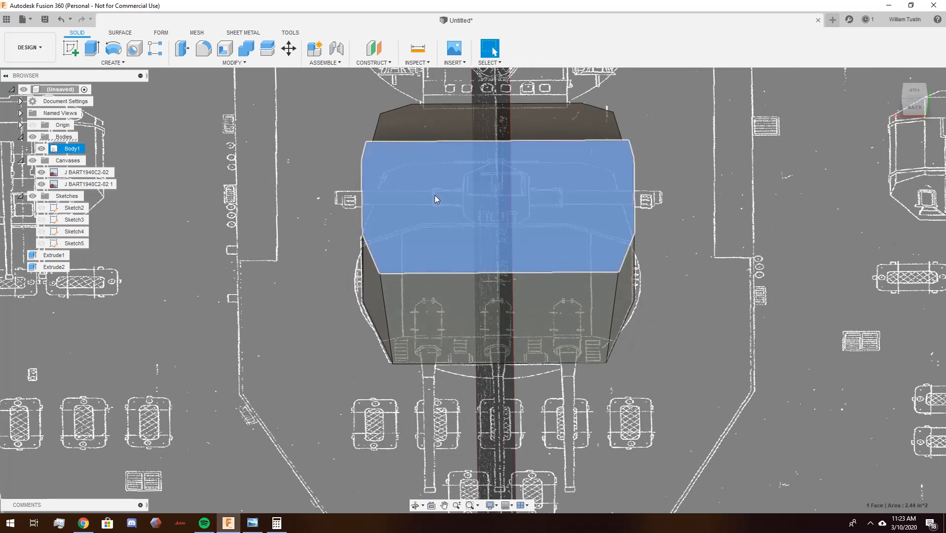
right_click(434, 196)
left_click(444, 248)
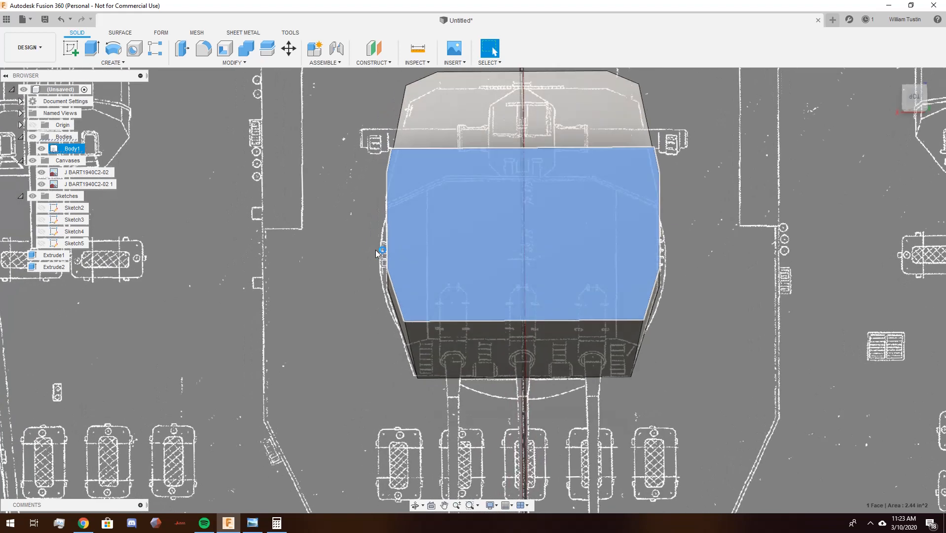
left_click(70, 48)
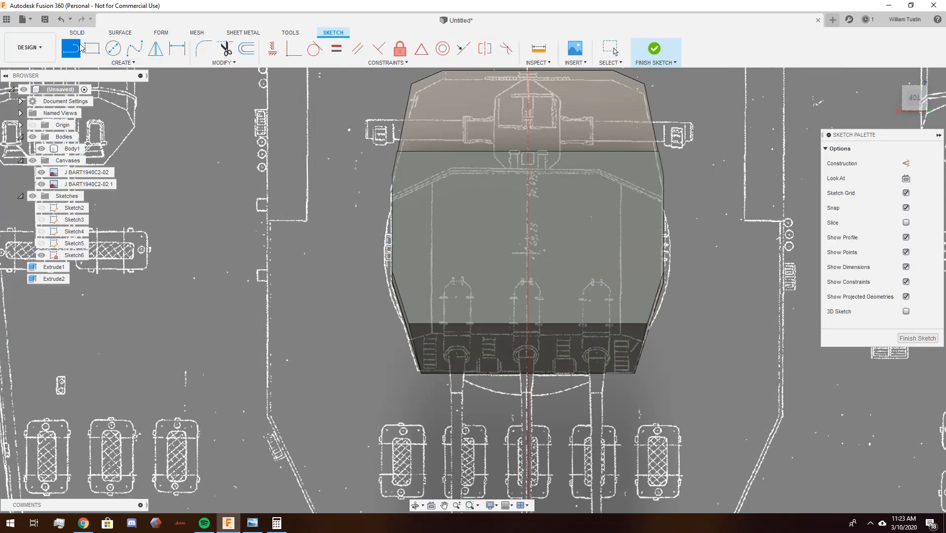
scroll(429, 306, "up", 6)
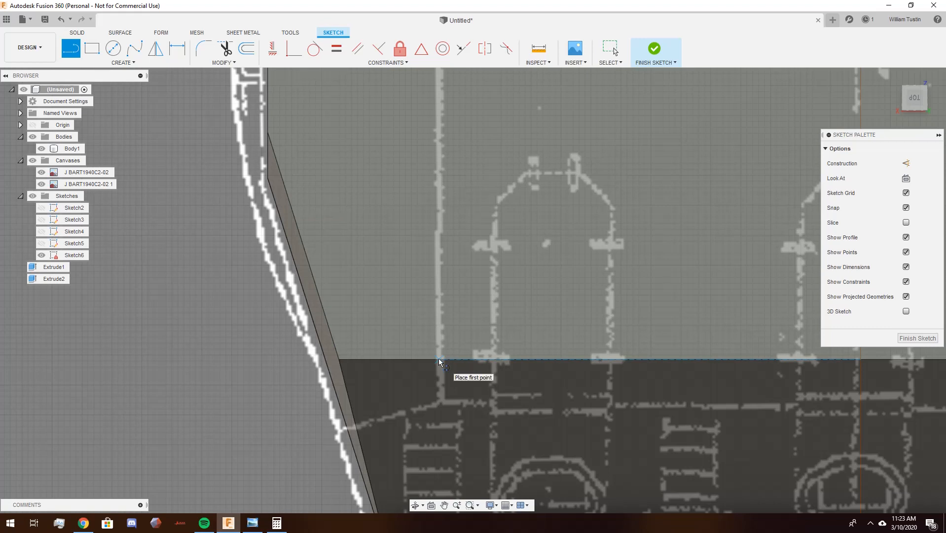
scroll(439, 362, "down", 5)
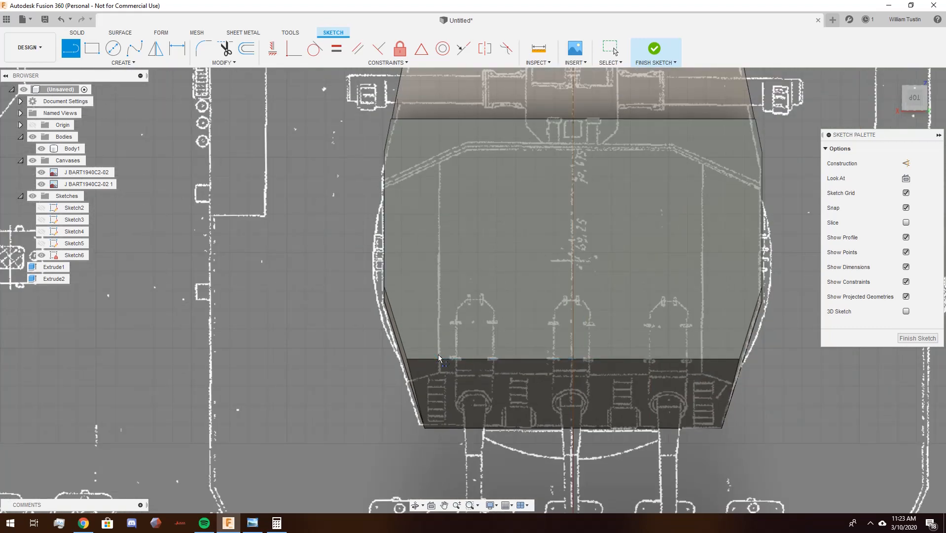
left_click(439, 358)
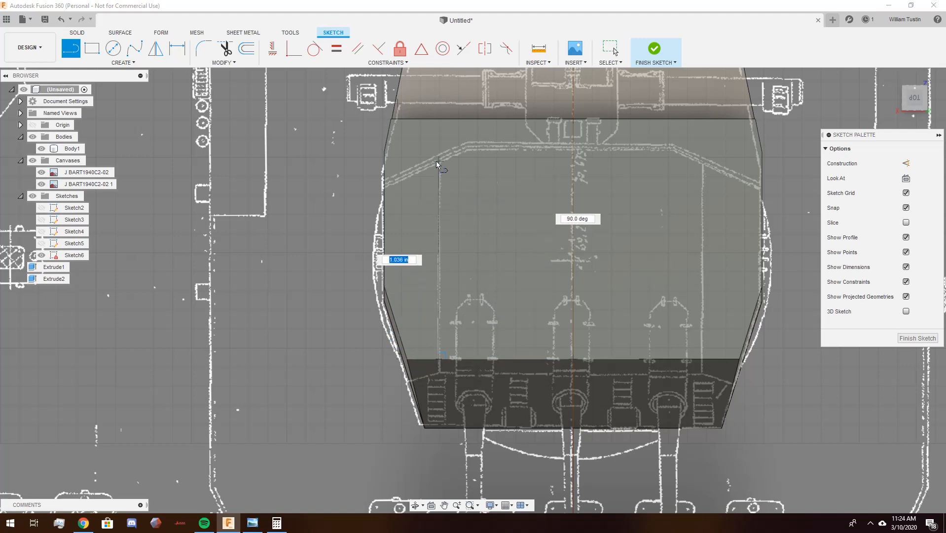
left_click(441, 119)
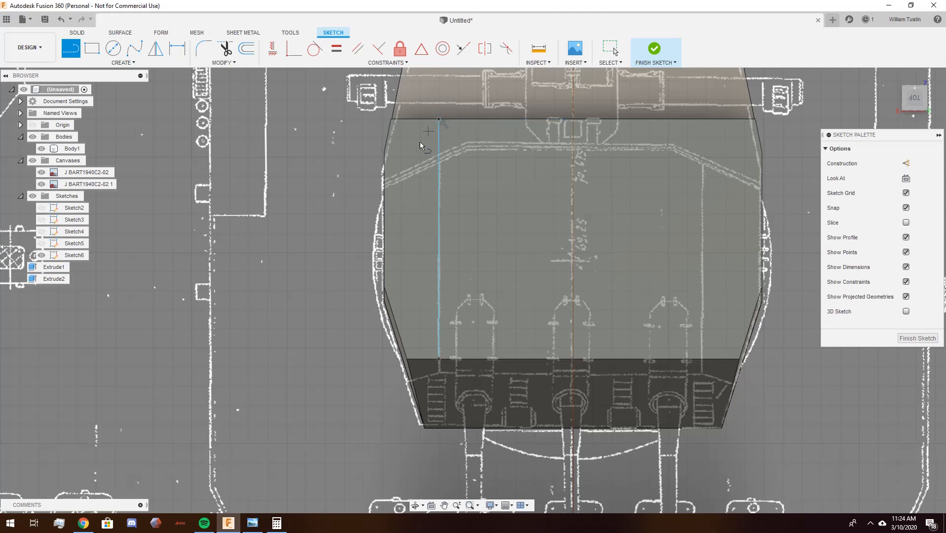
left_click(925, 339)
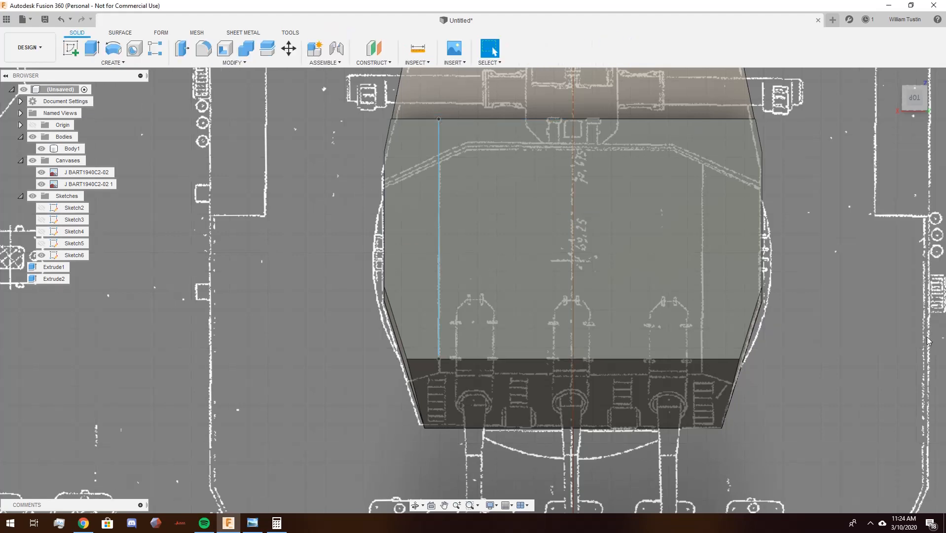
- Sketch a sloping line across the middle vertical side face, edge to edge, tracing the drawing's bevel line below the roof
mouse_move(262, 295)
middle_mouse_down("shift")
mouse_move(395, 340)
mouse_move(475, 259)
middle_mouse_up("shift")
left_click(914, 100)
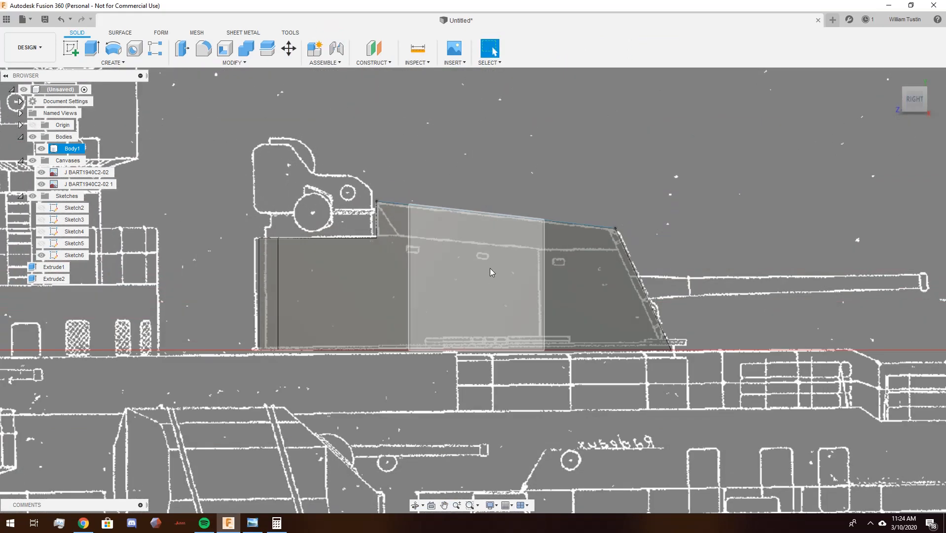
left_click(484, 252)
right_click(483, 252)
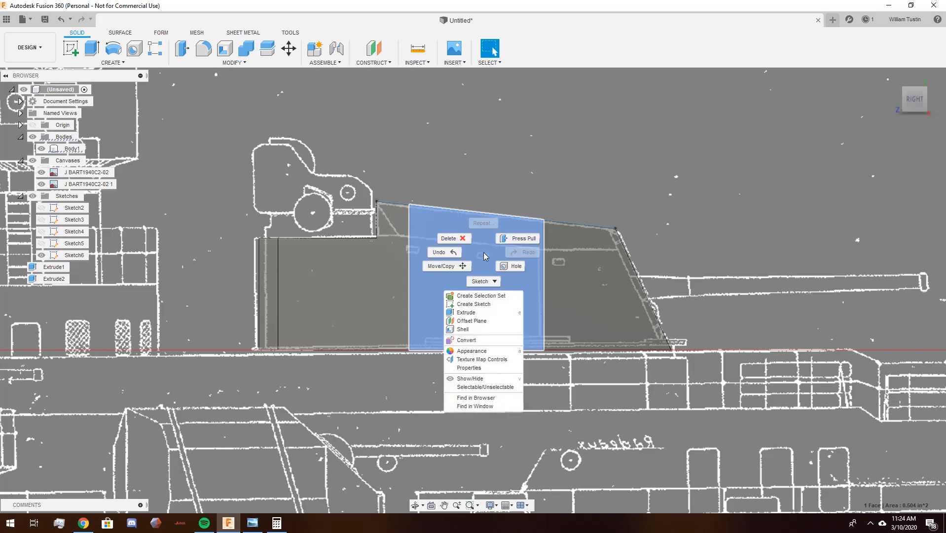
left_click(490, 304)
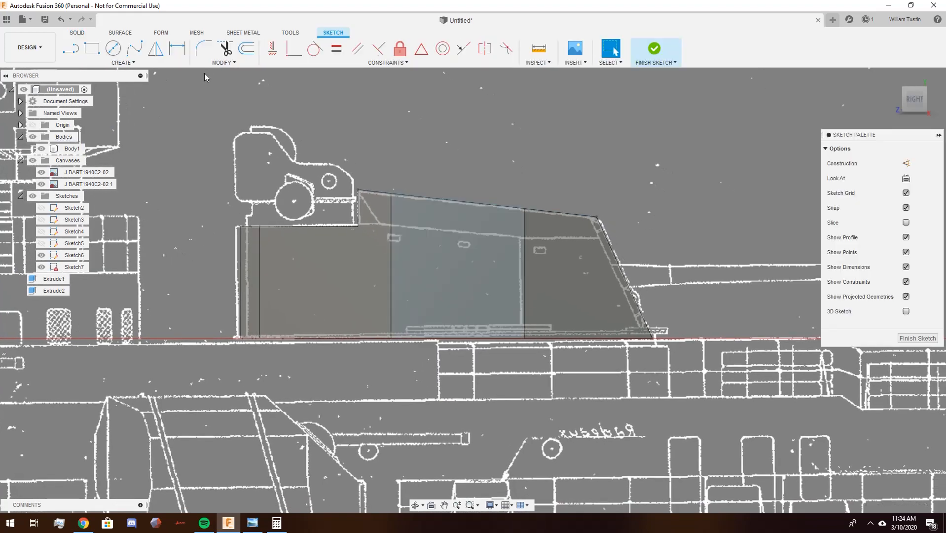
left_click(77, 50)
scroll(428, 203, "up", 5)
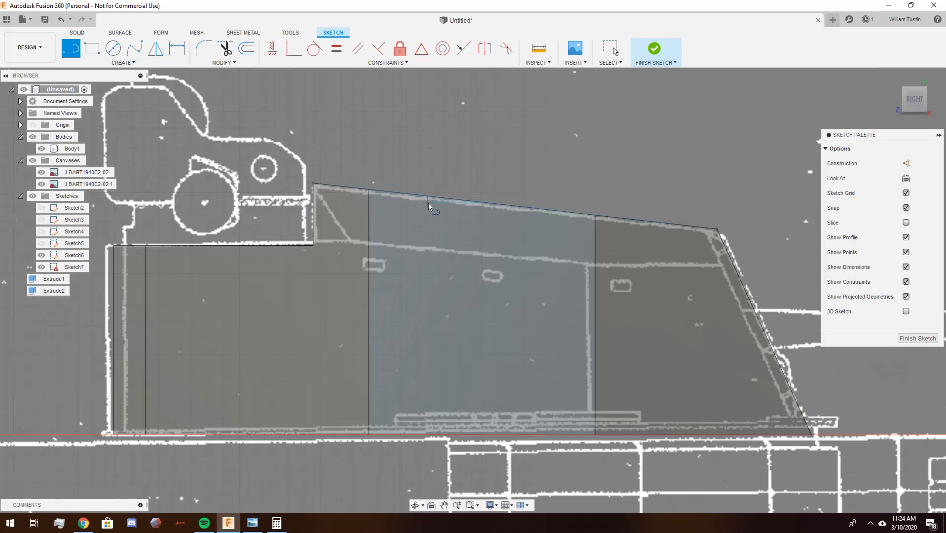
scroll(334, 250, "up", 3)
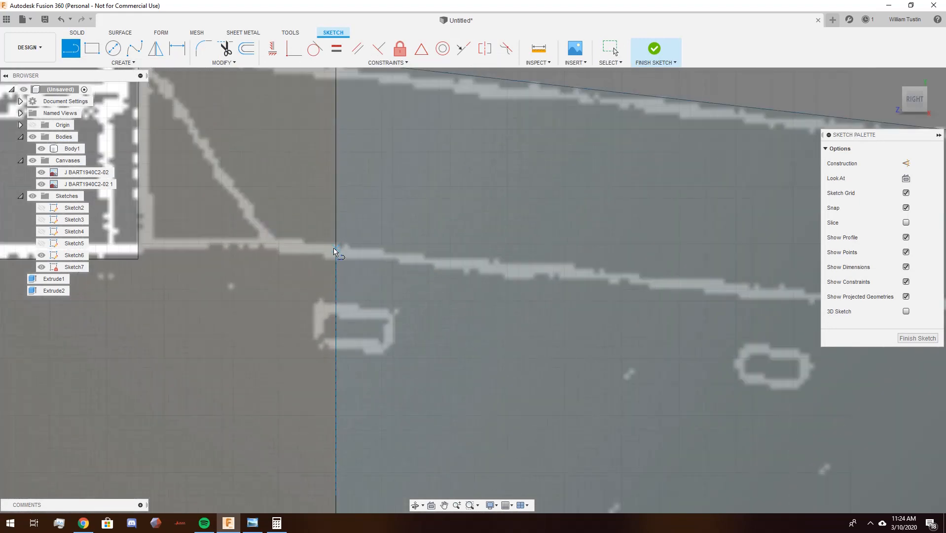
left_click(337, 247)
scroll(355, 253, "down", 4)
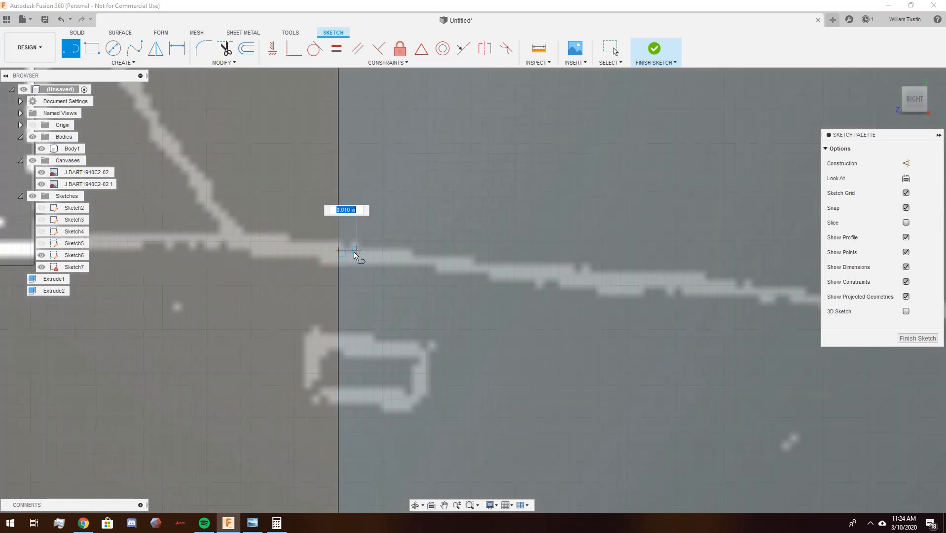
middle_click_drag(363, 257, 434, 303)
scroll(560, 295, "up", 3)
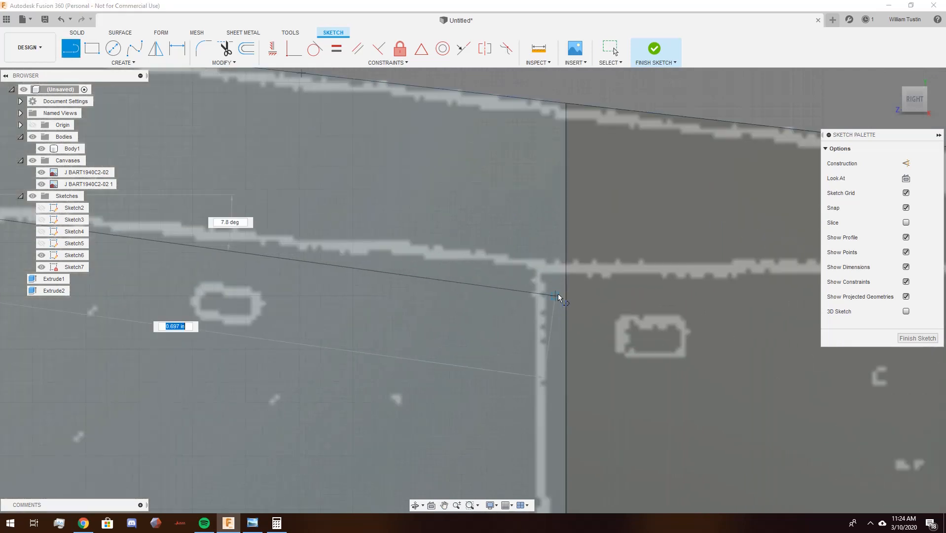
left_click(568, 267)
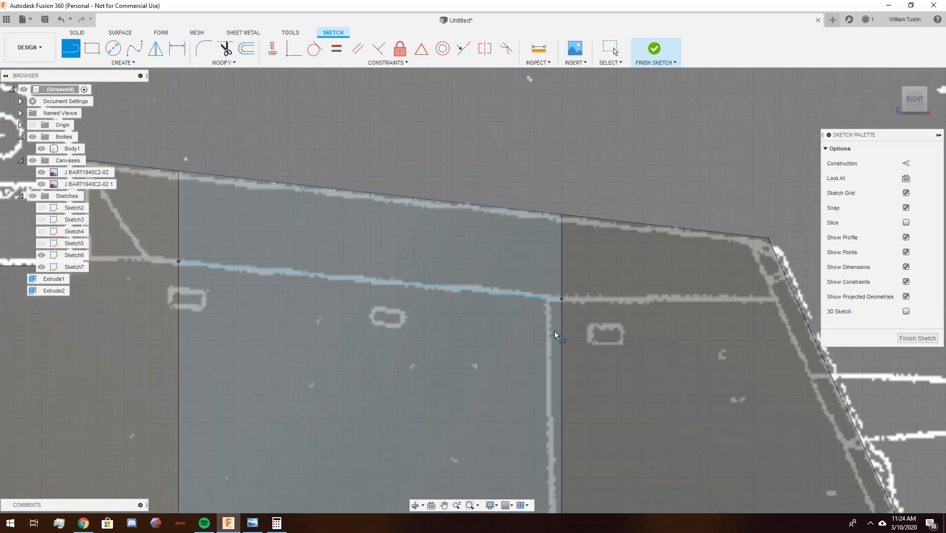
scroll(554, 331, "down", 4)
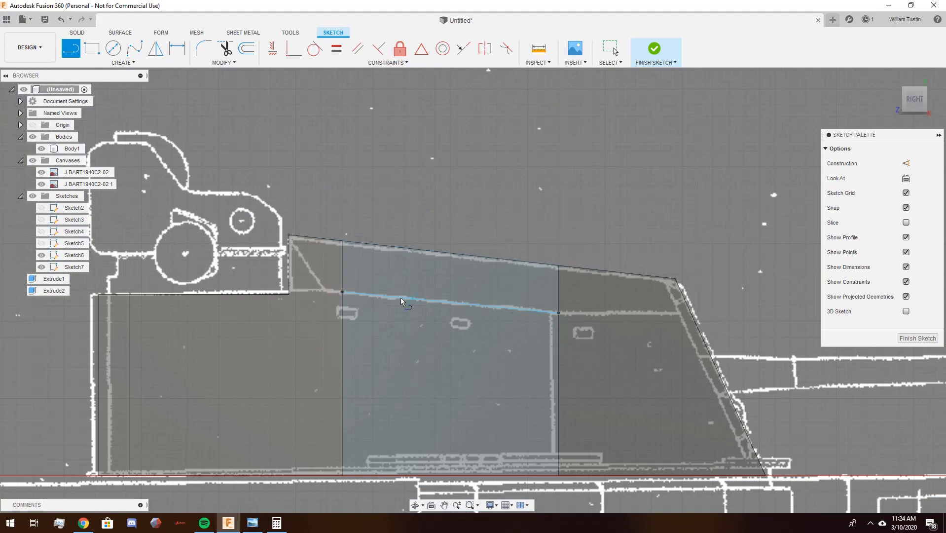
left_click(916, 338)
- Set up a surface loft using the roof sketch line as the first profile and the side-face line as the second
middle_click_drag(610, 172, 567, 187, "shift")
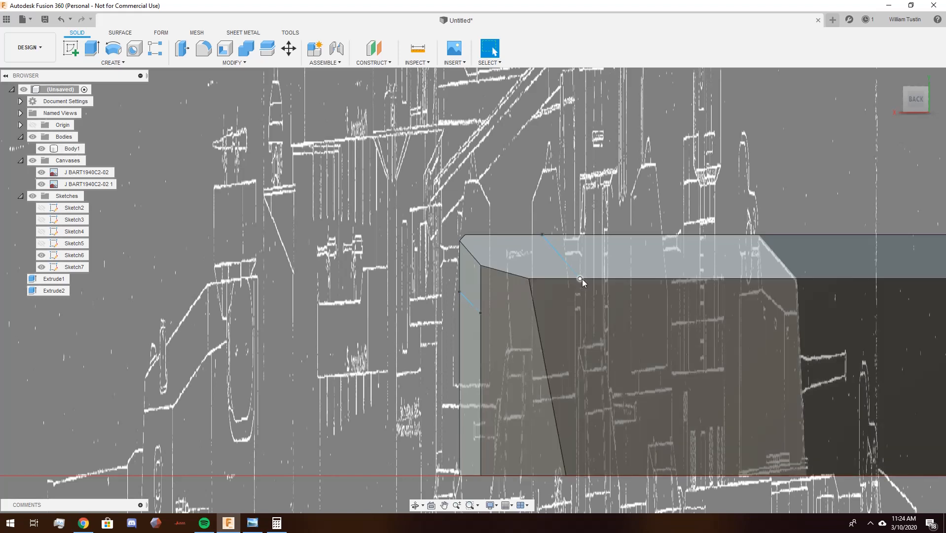
left_click(120, 33)
left_click(113, 62)
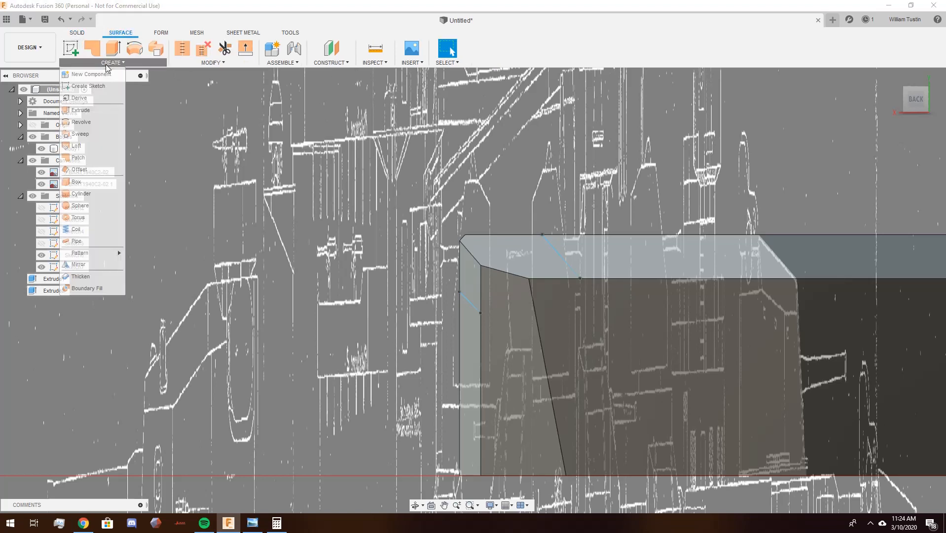
left_click(77, 146)
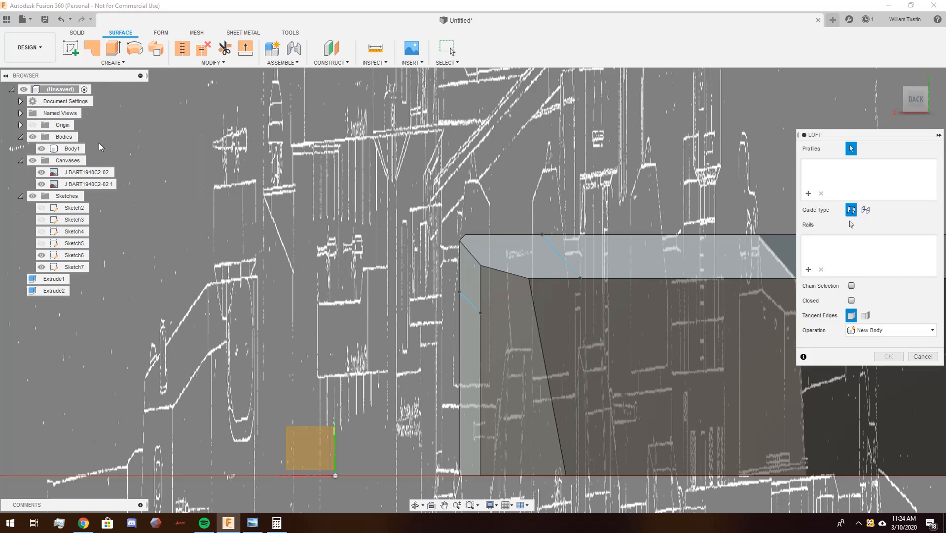
left_click(556, 251)
left_click(470, 303)
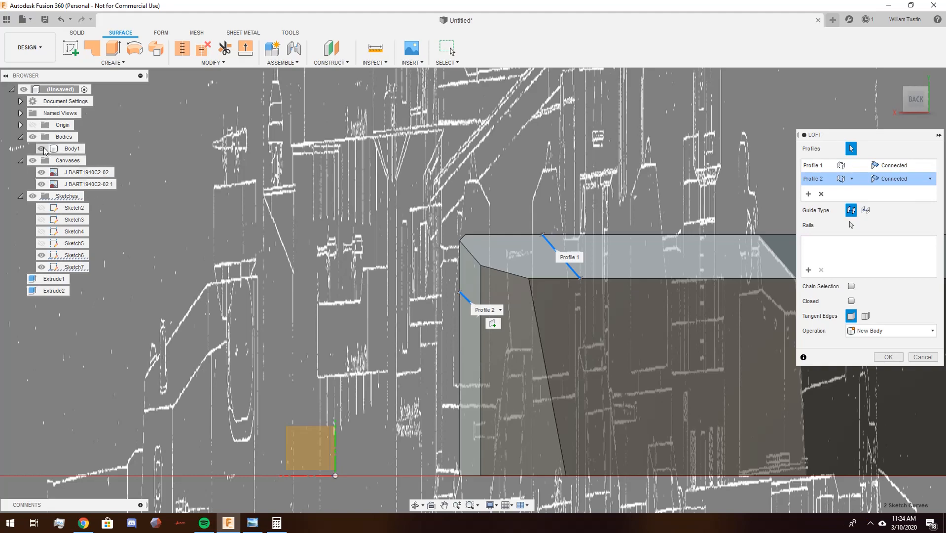
- Hide Body1 and the canvases and check the loft surface spanning the two sketch lines
left_click(44, 150)
scroll(534, 280, "down", 1)
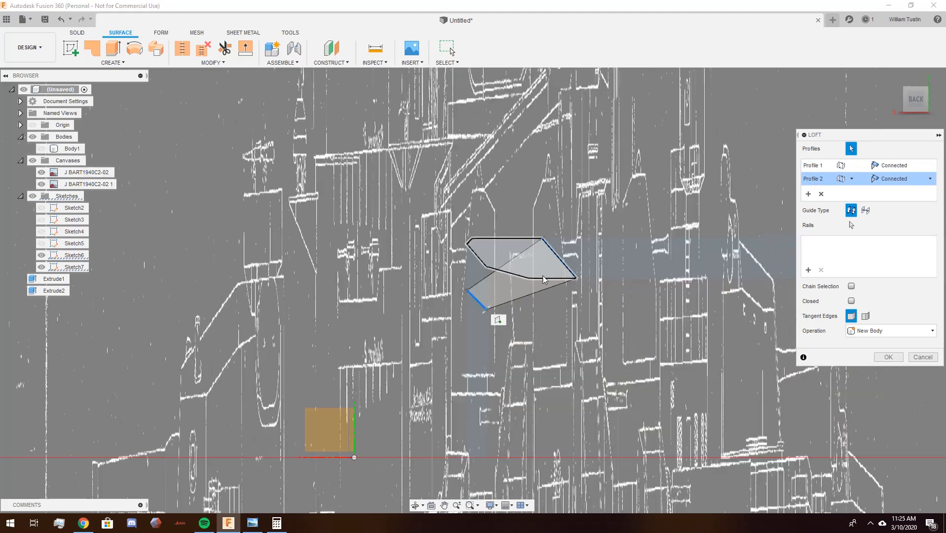
scroll(534, 279, "up", 8)
middle_click_drag(399, 313, 439, 320, "shift")
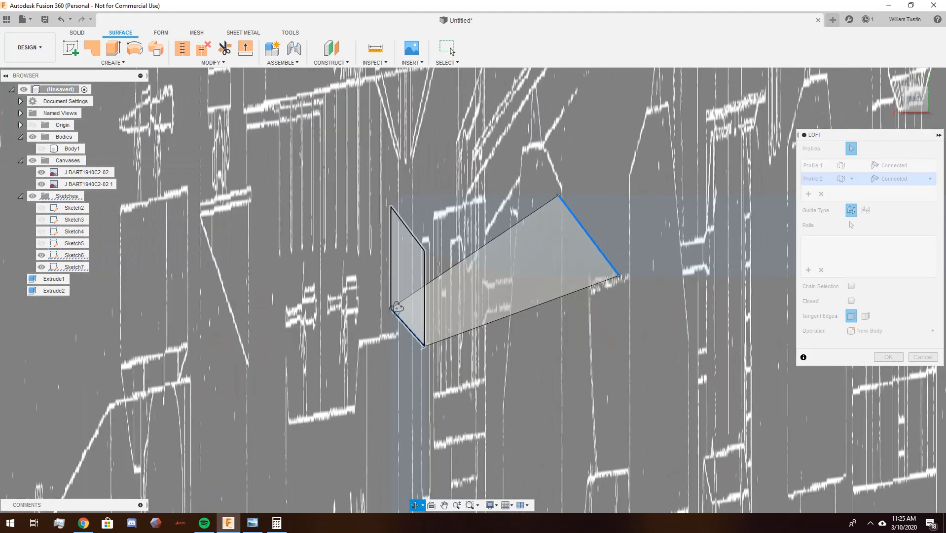
left_click(32, 160)
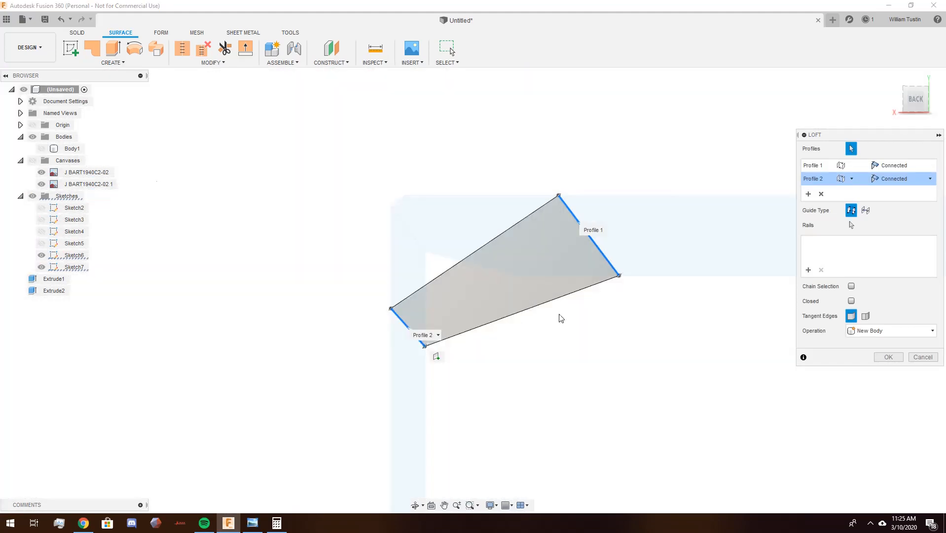
middle_click_drag(559, 317, 643, 369, "shift")
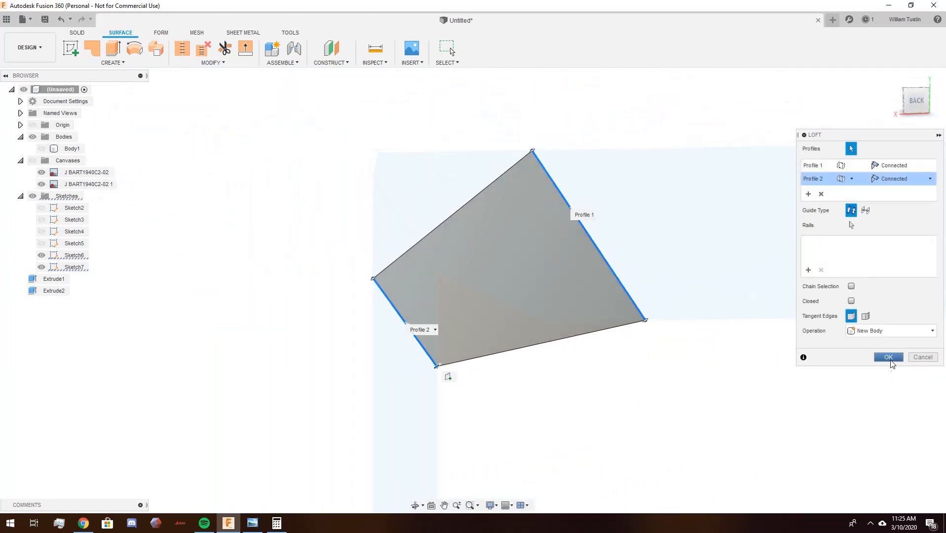
- Create the lofted surface between the two selected sketch lines as a new body
left_click(888, 357)
scroll(784, 383, "down", 4)
middle_click_drag(784, 383, 500, 283)
left_click(339, 268)
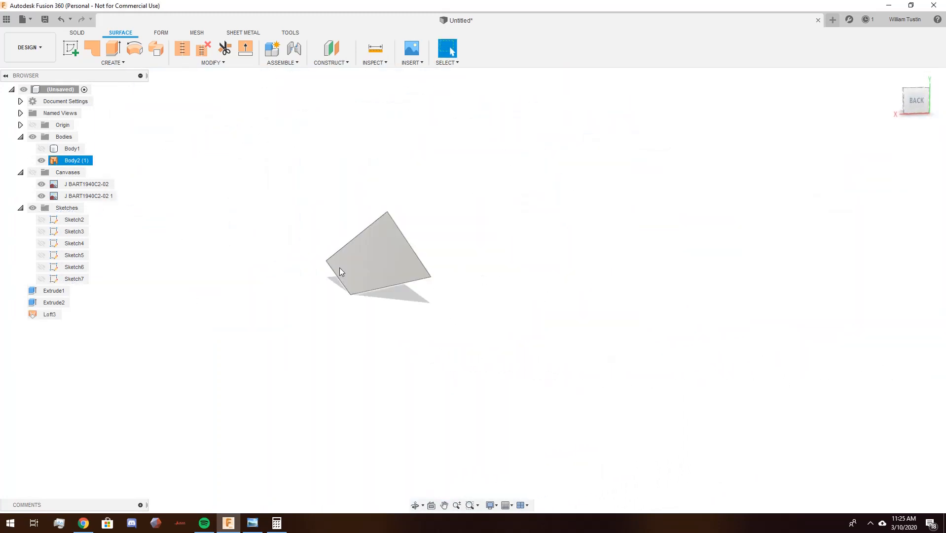
left_click(289, 254)
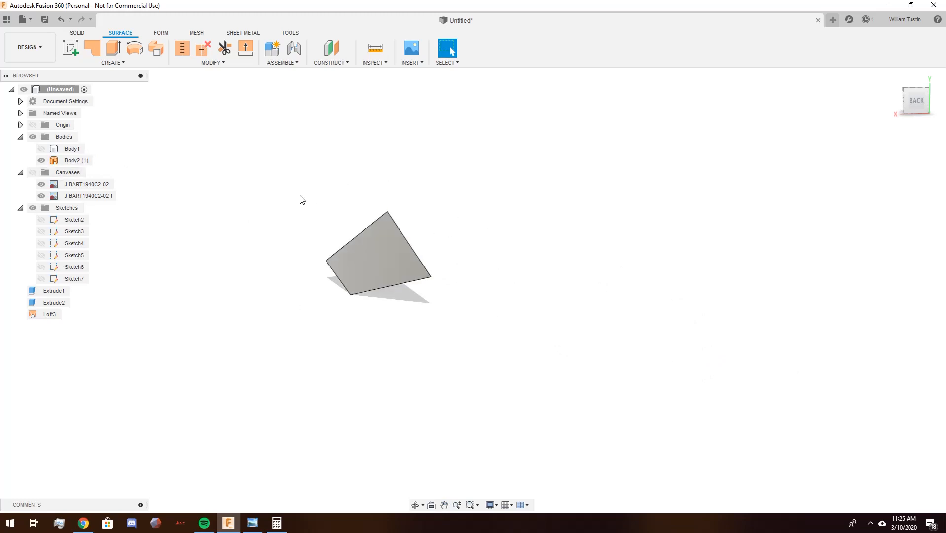
- Mirror the lofted surface body across the vertical YZ origin plane
left_click(74, 161)
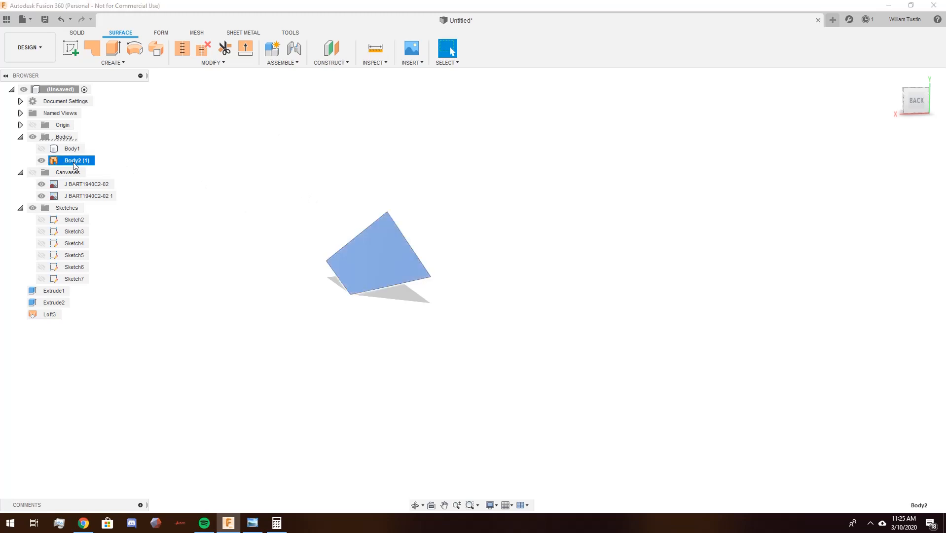
left_click(120, 64)
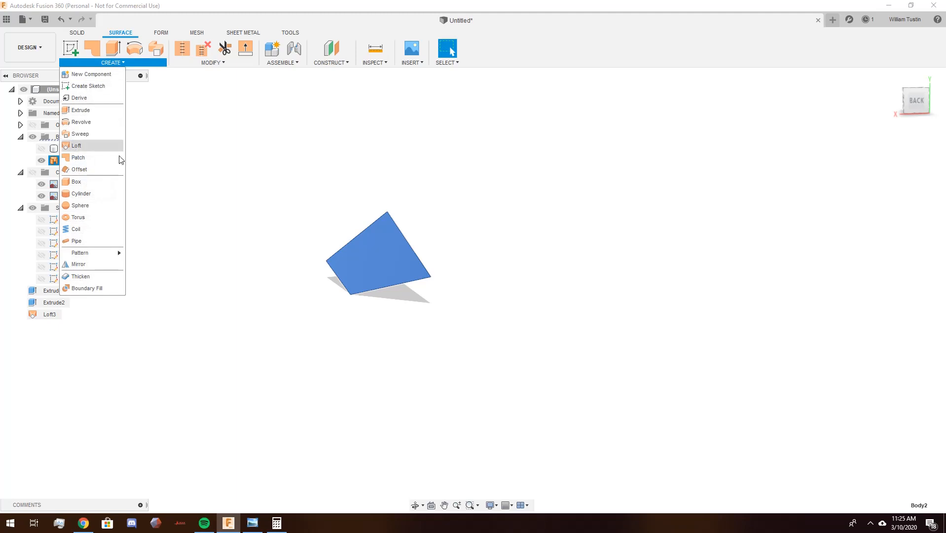
left_click(102, 270)
scroll(610, 143, "down", 5)
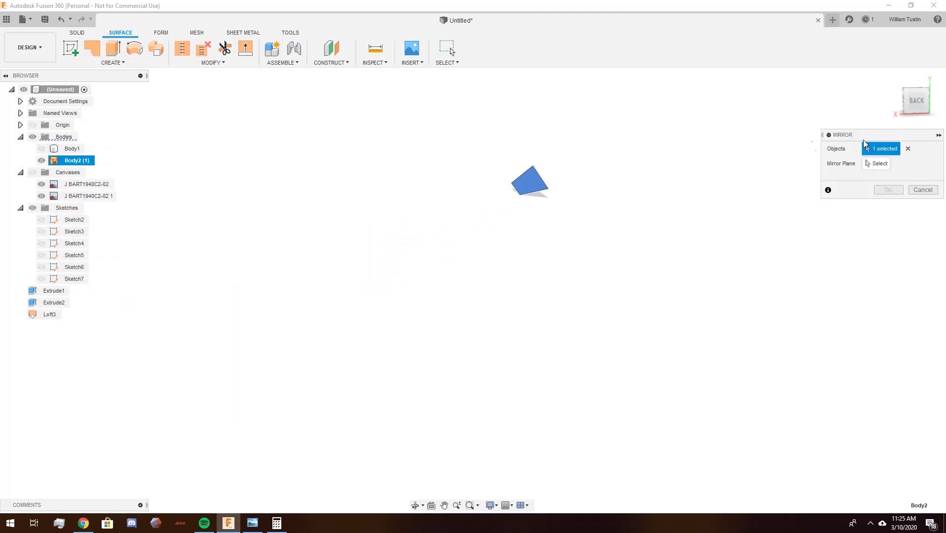
left_click(878, 165)
middle_click_drag(739, 241, 736, 321, "shift")
scroll(148, 206, "down", 2)
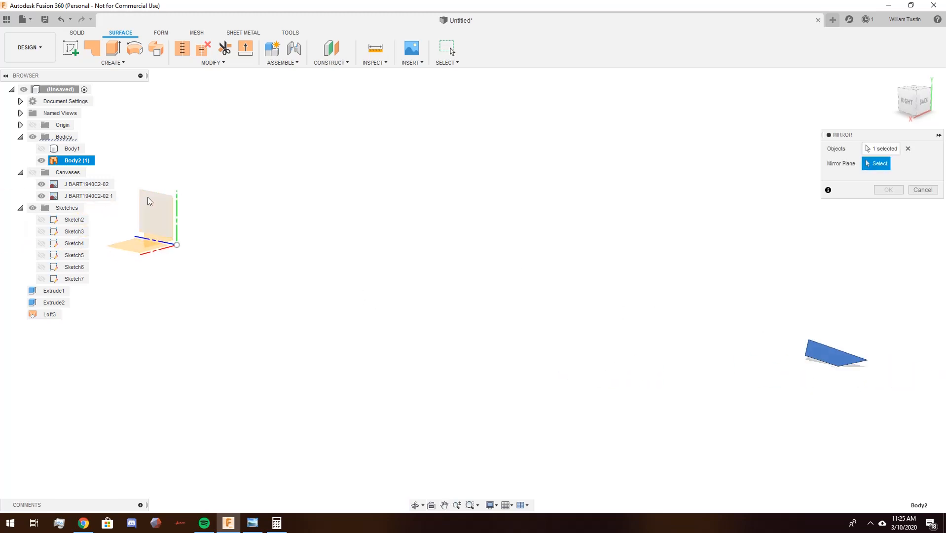
left_click(148, 199)
middle_click_drag(625, 342, 322, 229)
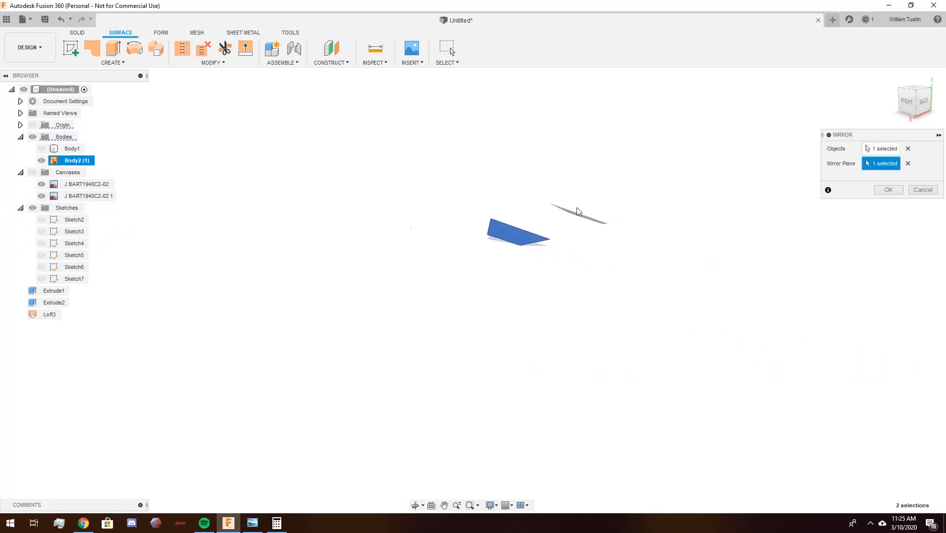
middle_click_drag(578, 211, 674, 245, "shift")
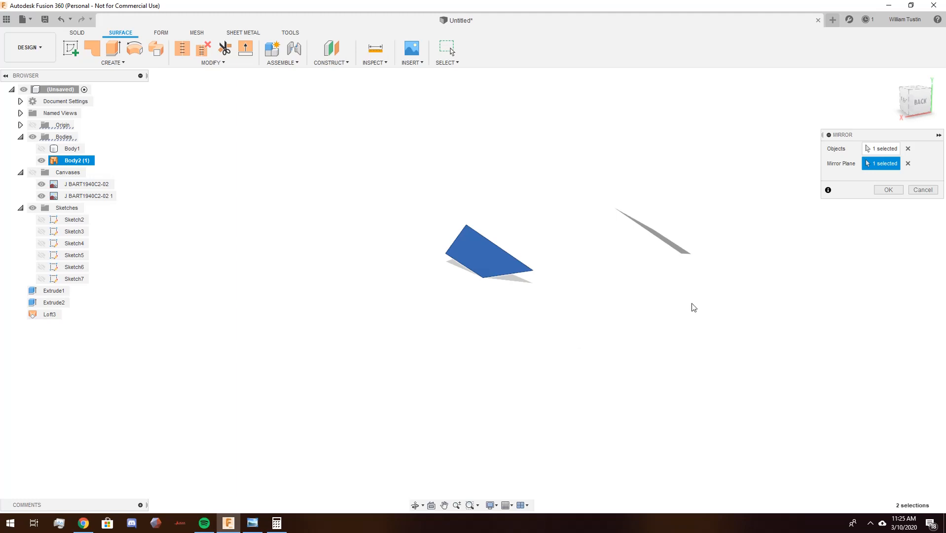
left_click(888, 189)
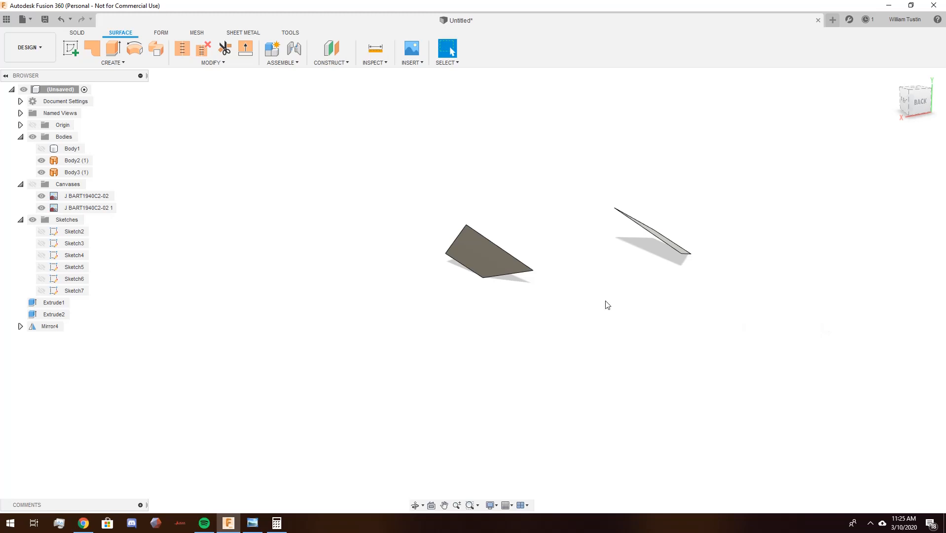
- Show Body1 and split it with both surface bodies, Body2 and Body3, as extended splitting tools
middle_click_drag(466, 209, 389, 223)
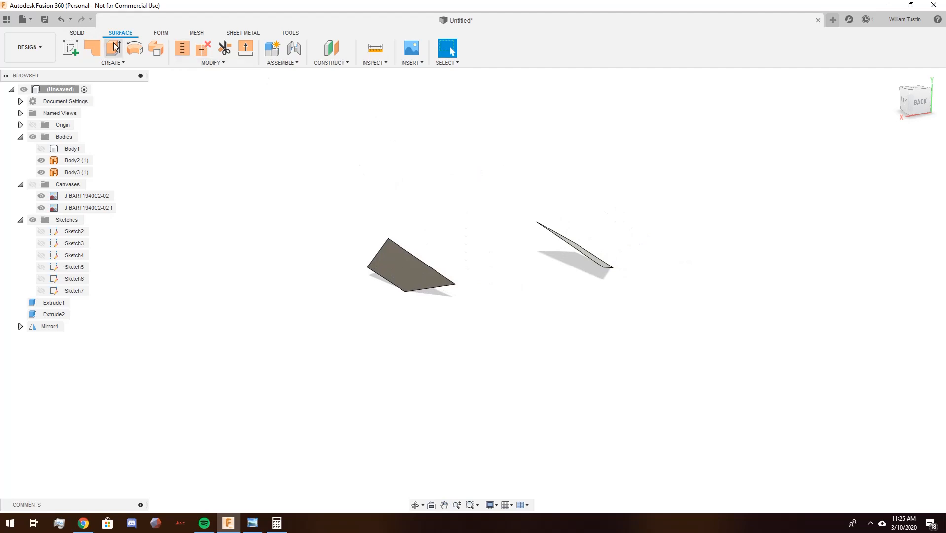
left_click(77, 33)
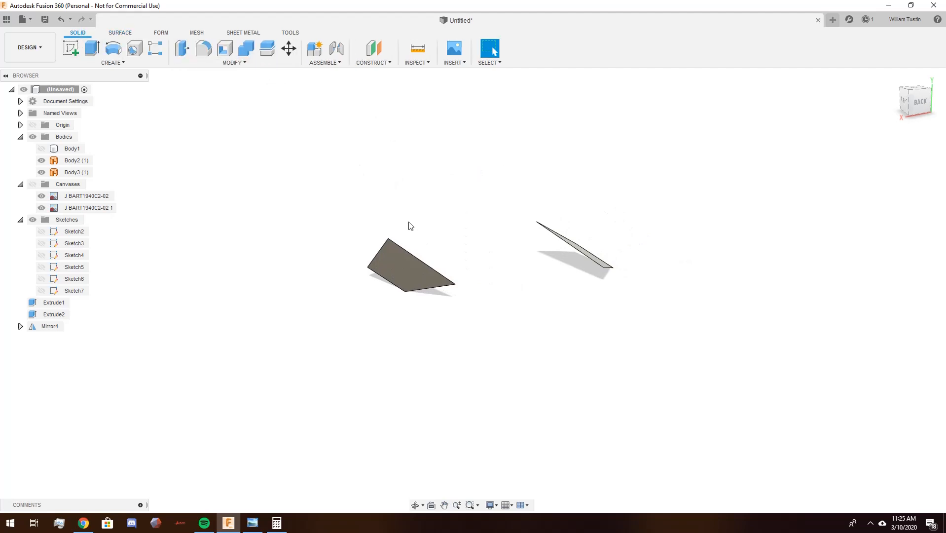
left_click(42, 148)
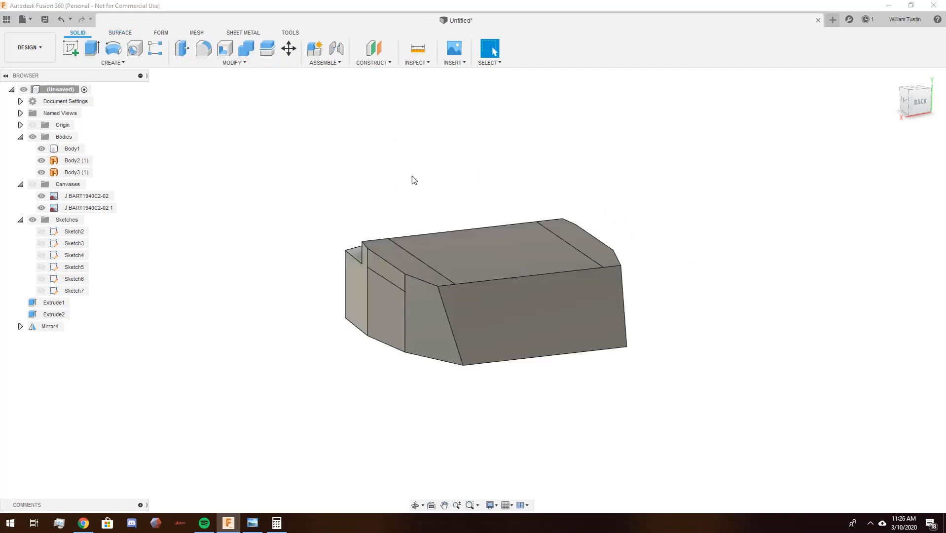
left_click(269, 49)
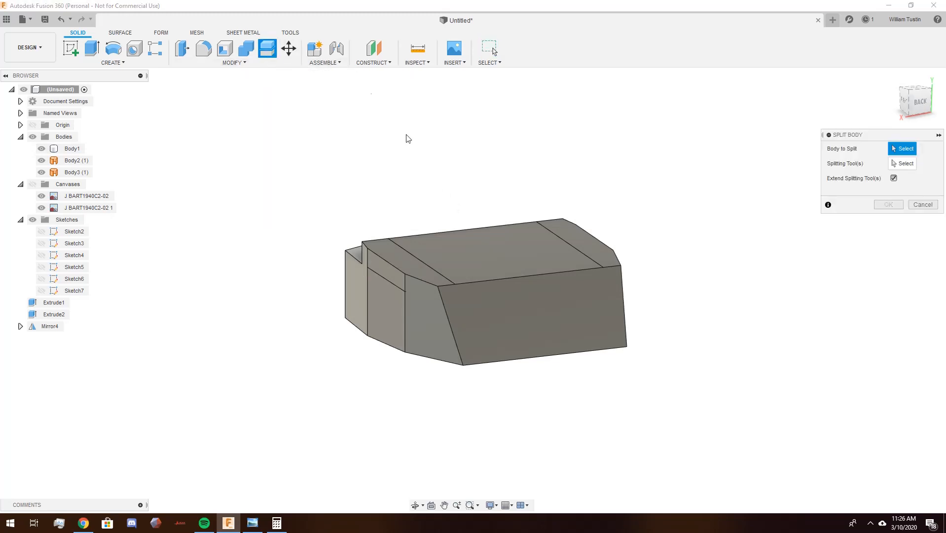
left_click(512, 311)
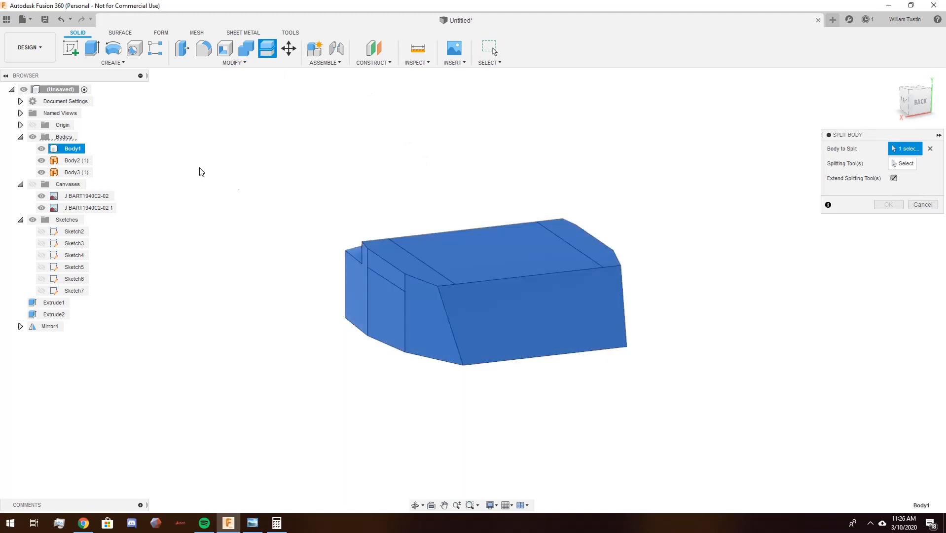
left_click(900, 164)
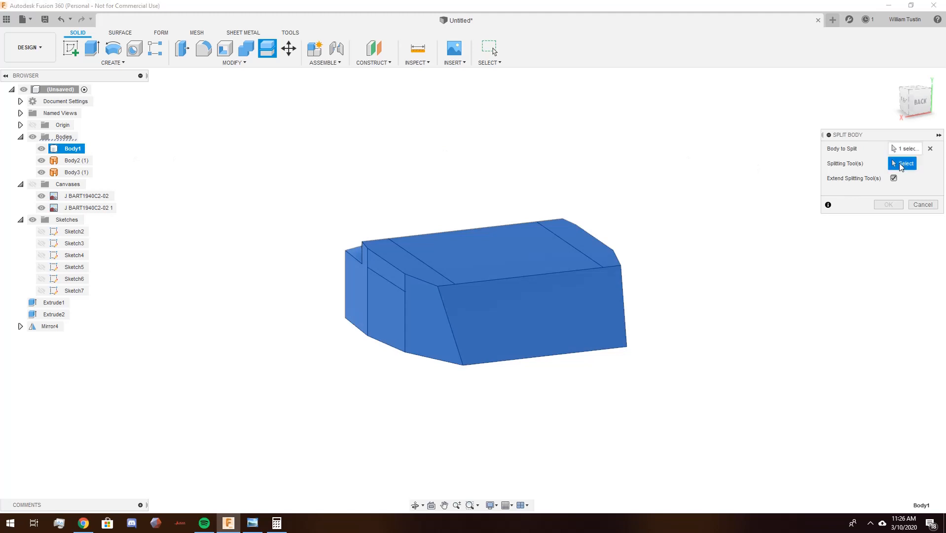
left_click(78, 163)
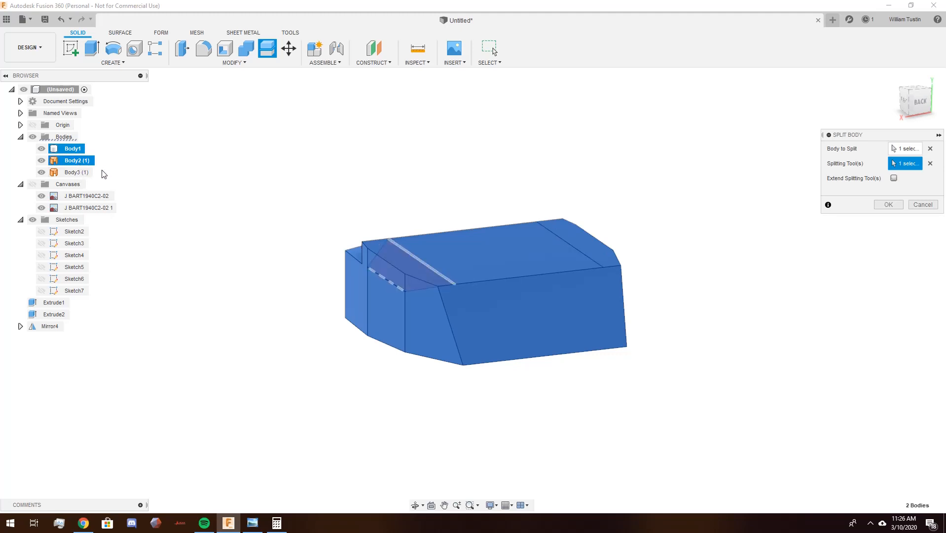
left_click(89, 173)
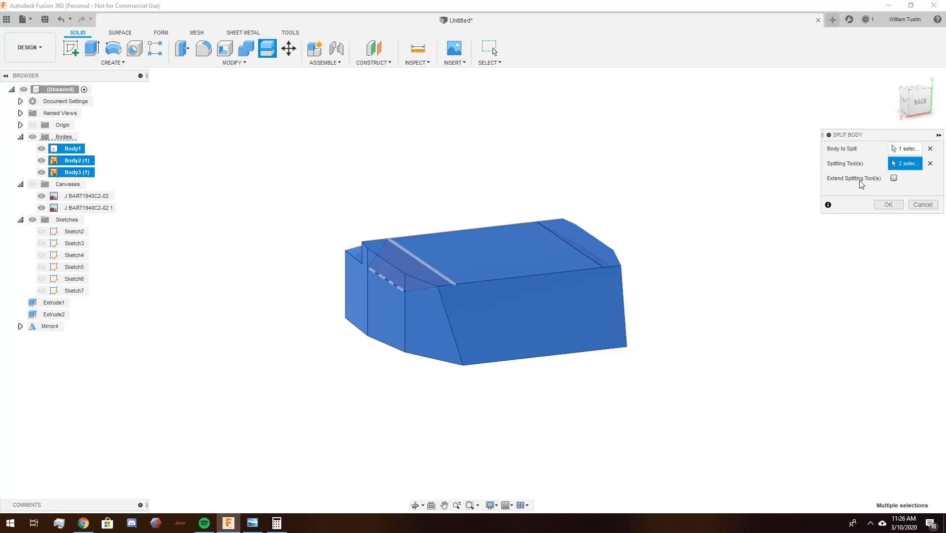
scroll(763, 327, "down", 1)
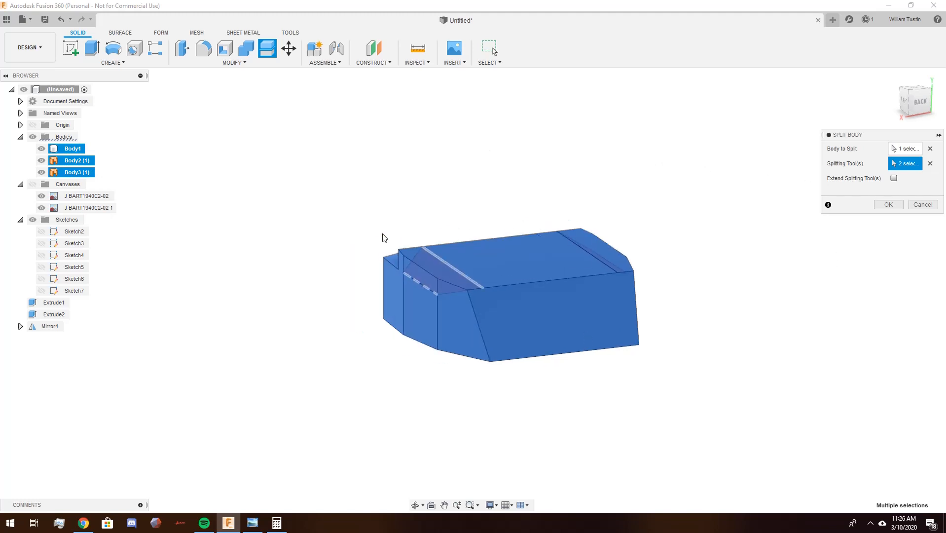
mouse_move(385, 238)
middle_mouse_down("shift")
mouse_move(427, 229)
mouse_move(383, 234)
middle_mouse_up("shift")
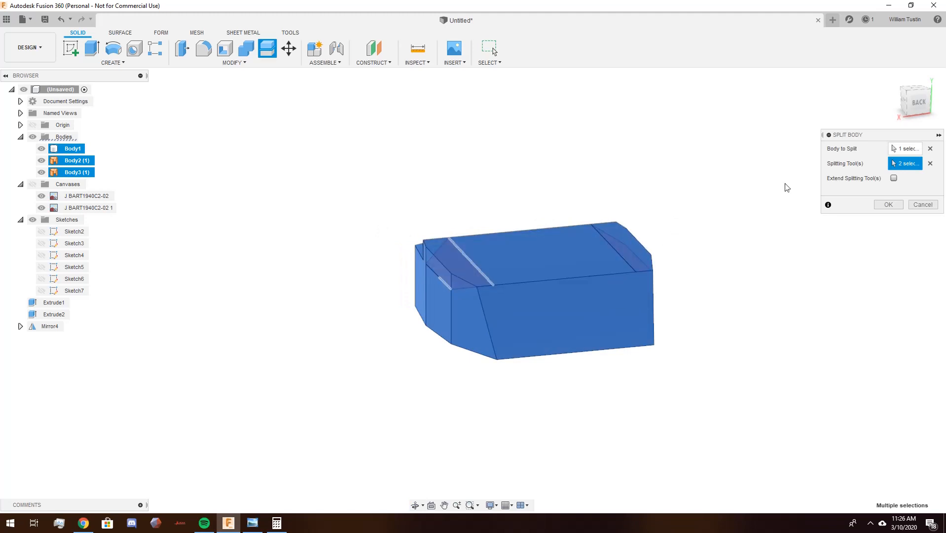
left_click(893, 178)
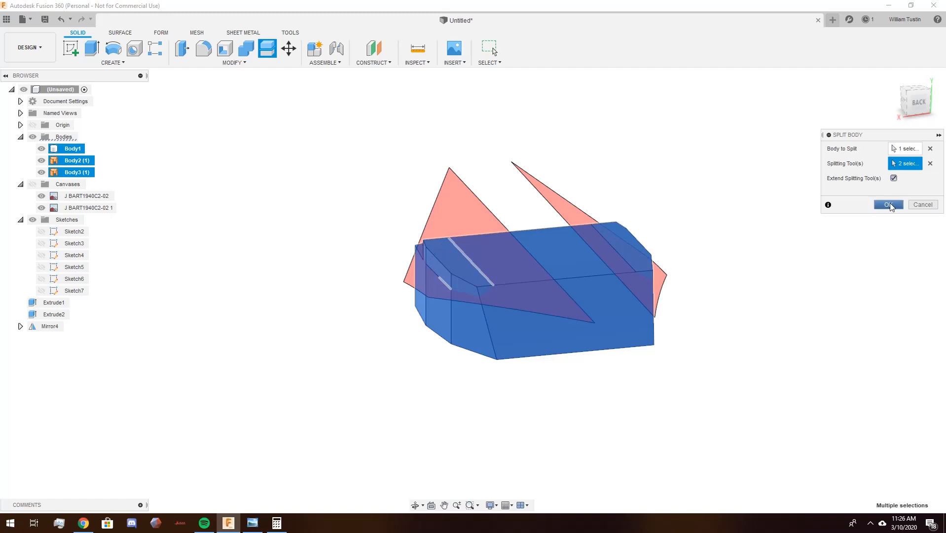
left_click(889, 205)
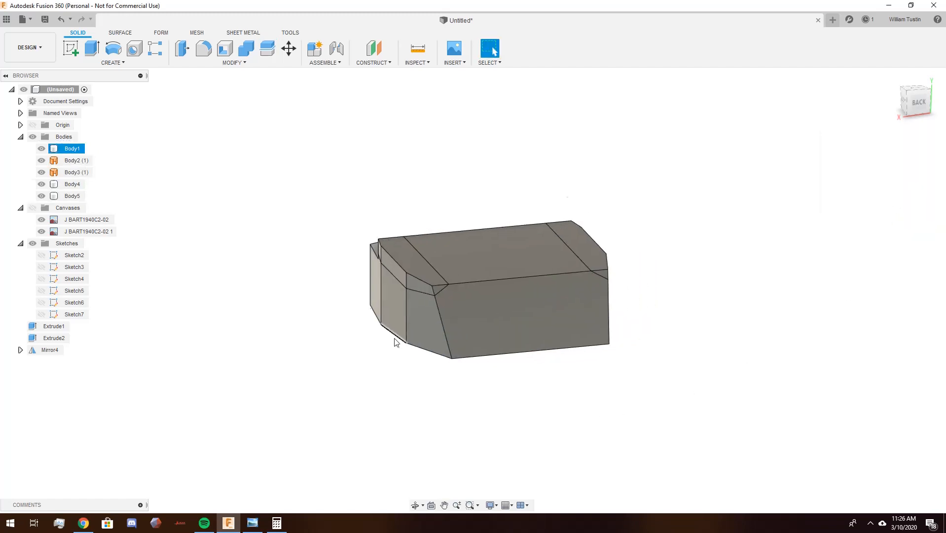
- Hide the two splitting surfaces and the two cut-off corner pieces, Body2 through Body5, leaving Body1 shown
scroll(394, 338, "up", 3)
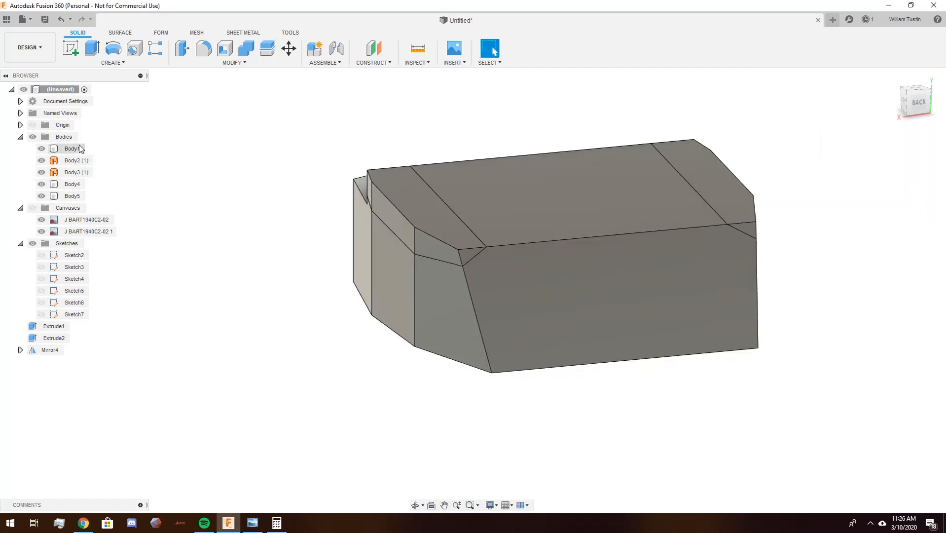
middle_click_drag(441, 366, 485, 351, "shift")
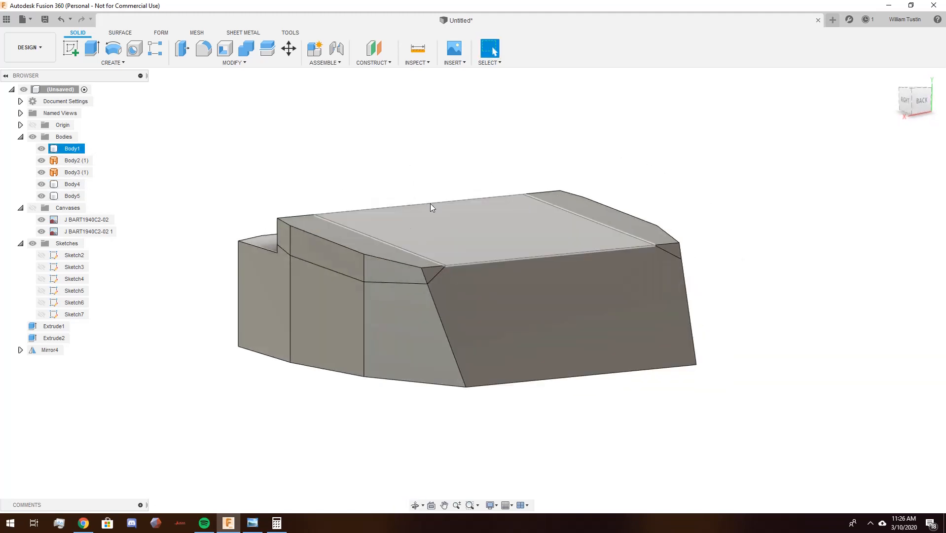
middle_click_drag(431, 206, 446, 164, "shift")
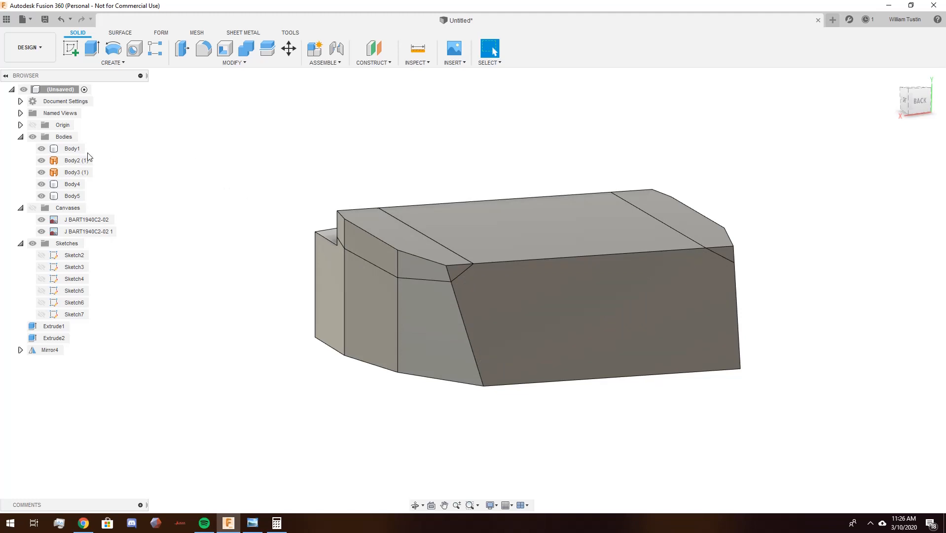
left_click(74, 160)
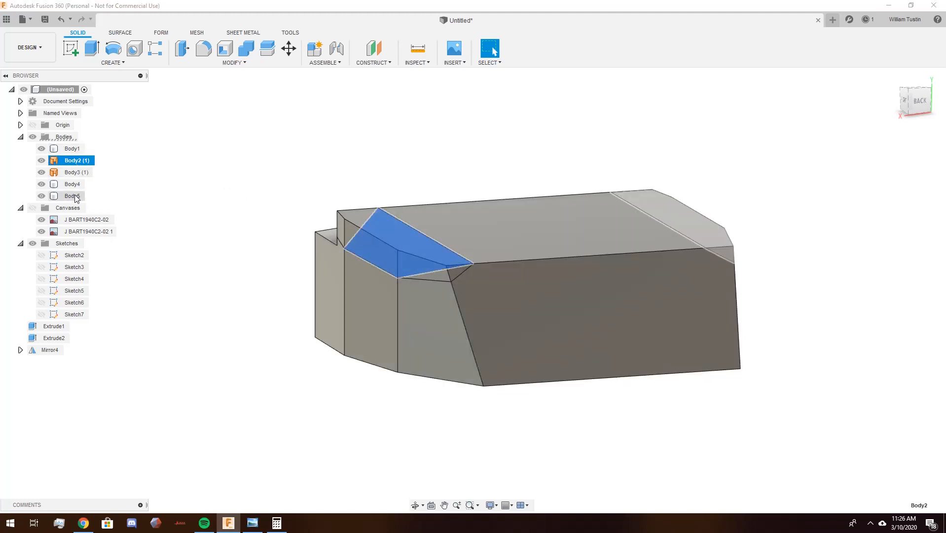
left_click(74, 196, "shift")
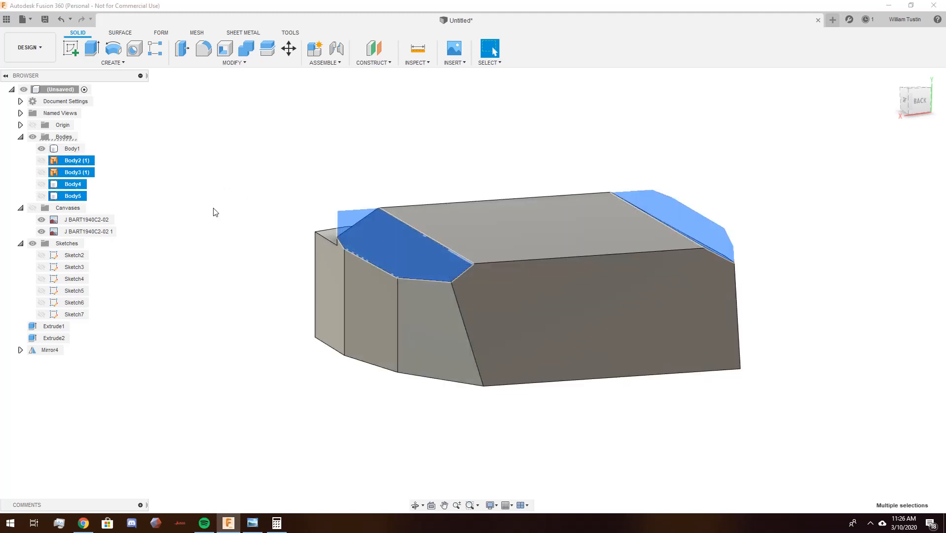
key("v")
middle_click_drag(301, 175, 278, 247, "shift")
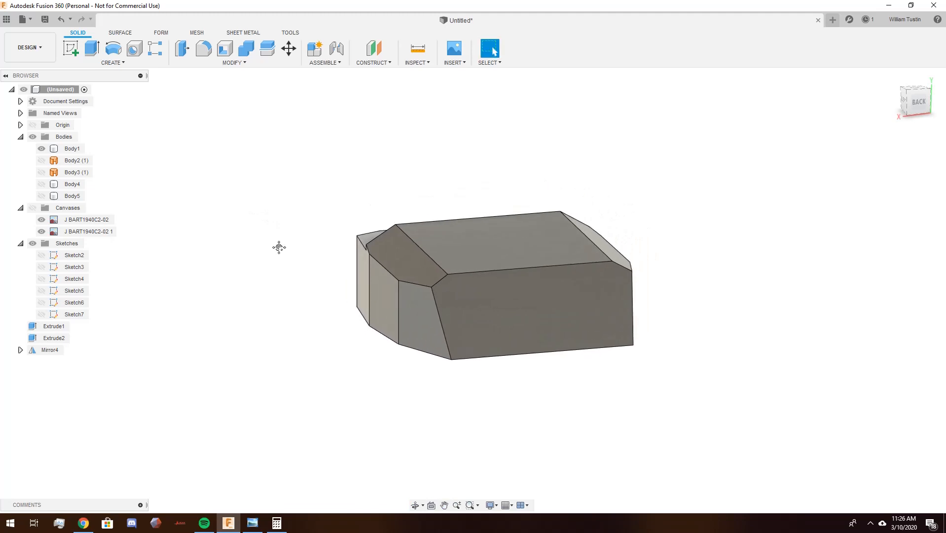
- Show the canvases and compare the turret body's sloped side face with the drawing in the right view
left_click(33, 209)
middle_click_drag(291, 313, 376, 325)
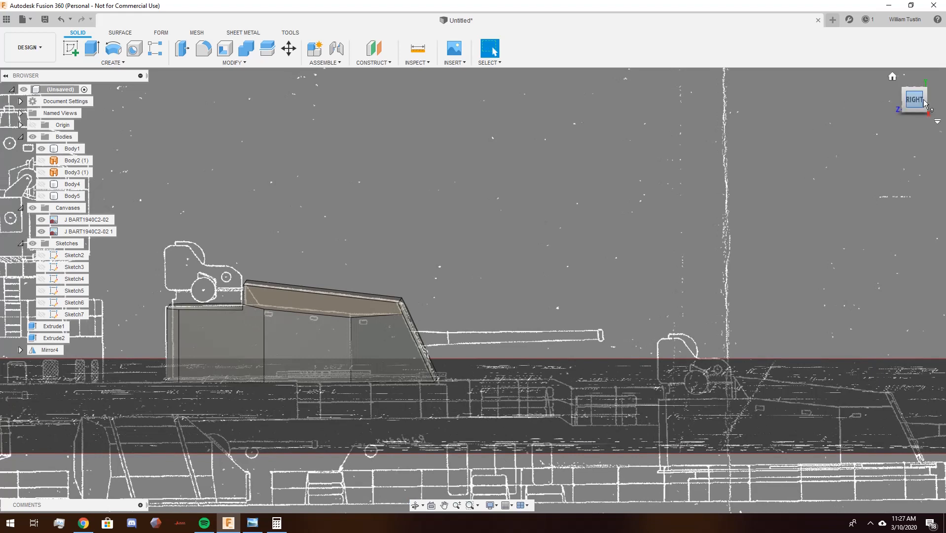
scroll(335, 375, "up", 5)
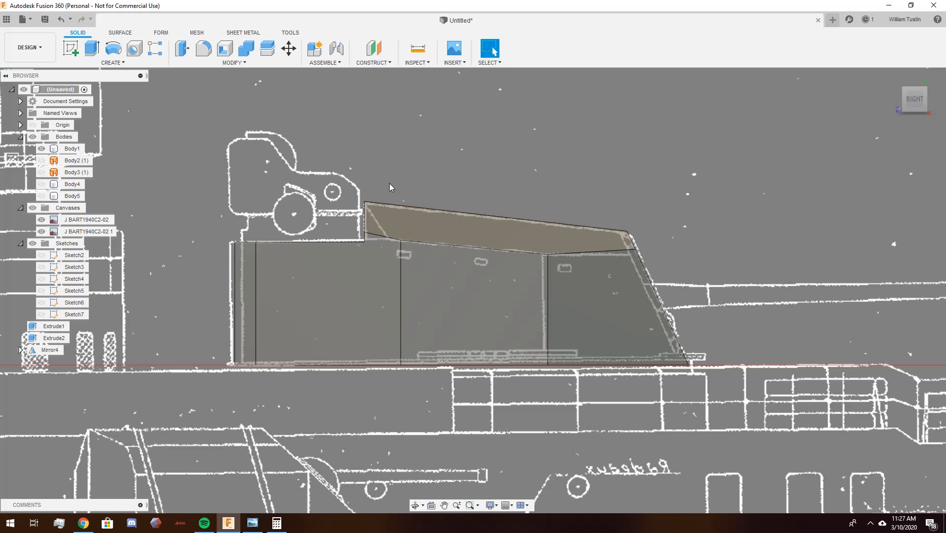
middle_click_drag(427, 172, 427, 171, "shift")
left_click(497, 266)
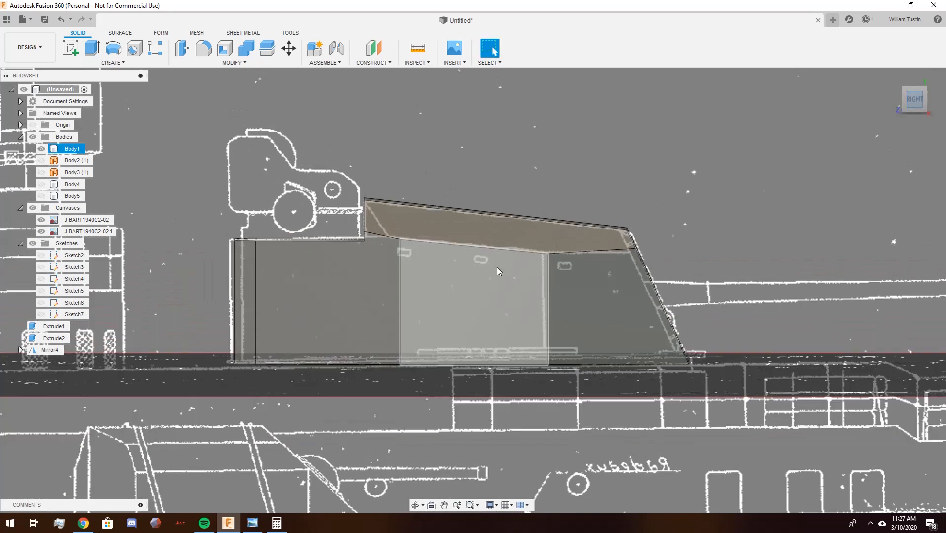
scroll(377, 251, "up", 5)
scroll(378, 240, "up", 3)
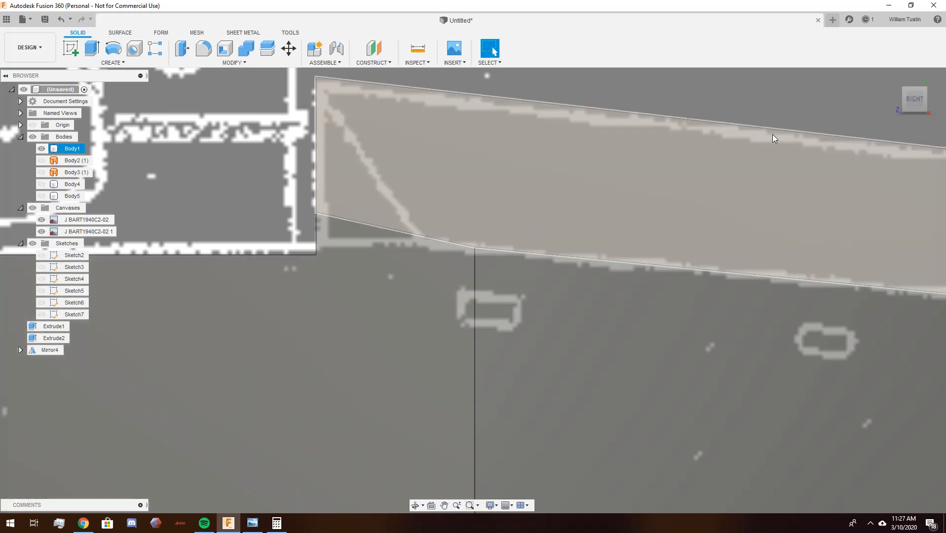
- Examine how the turret body's outline and beveled edge line up with the plan drawing in the top view
left_click(913, 81)
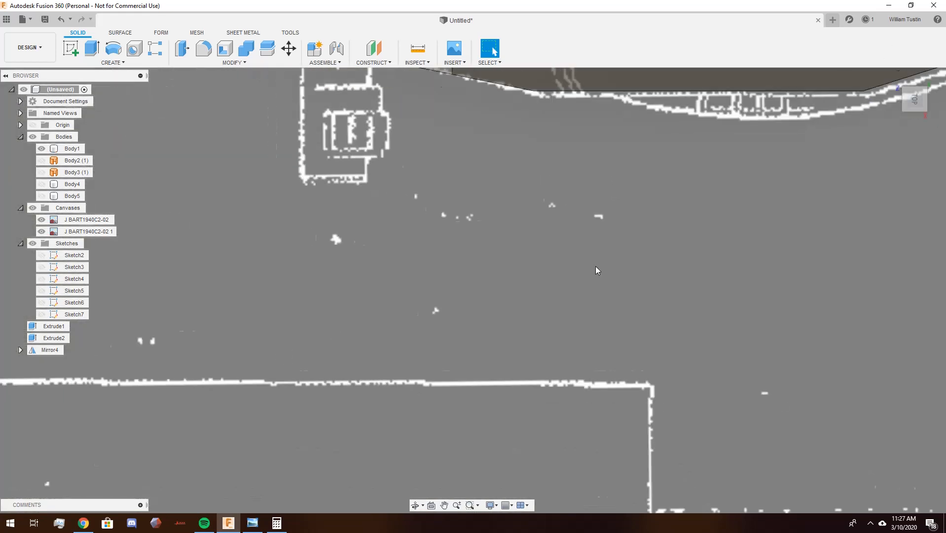
middle_click_drag(596, 266, 466, 392)
middle_click_drag(481, 348, 476, 383)
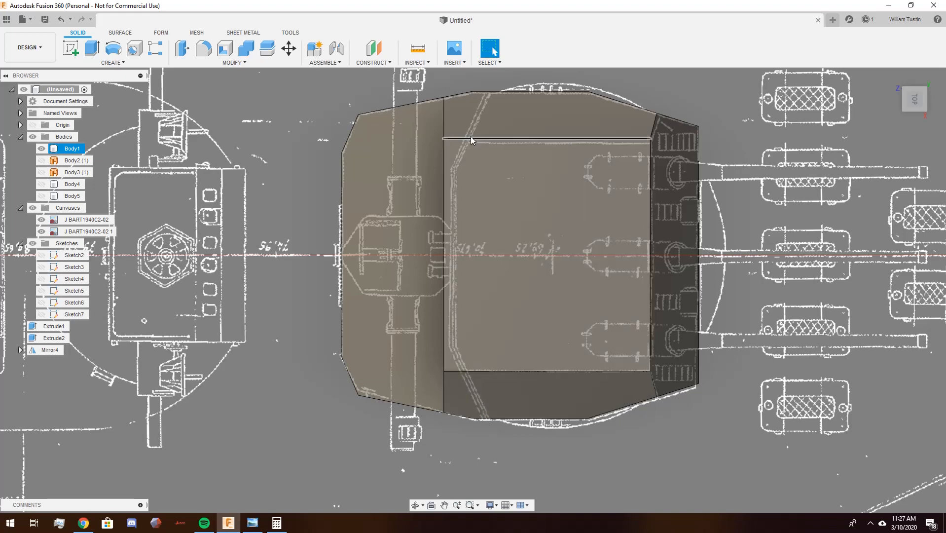
middle_click_drag(803, 399, 759, 300)
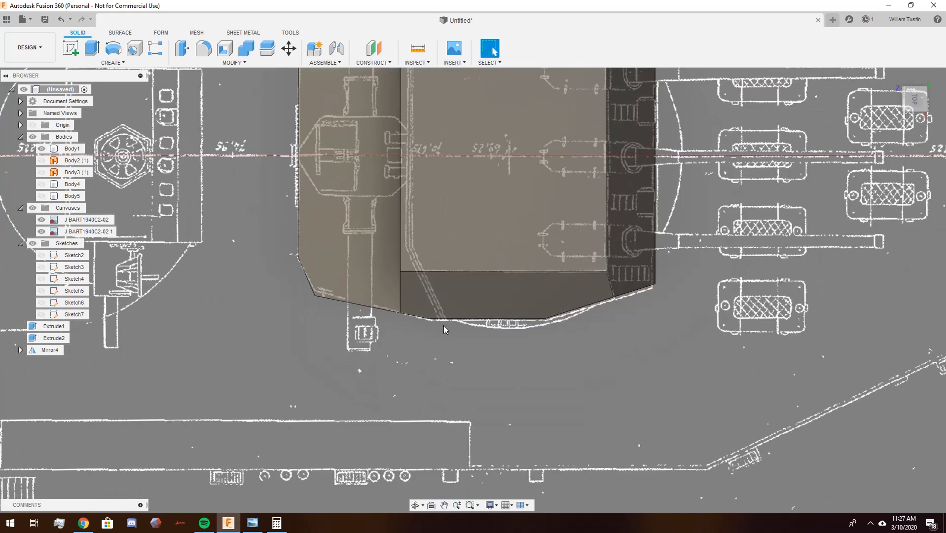
scroll(431, 320, "up", 5)
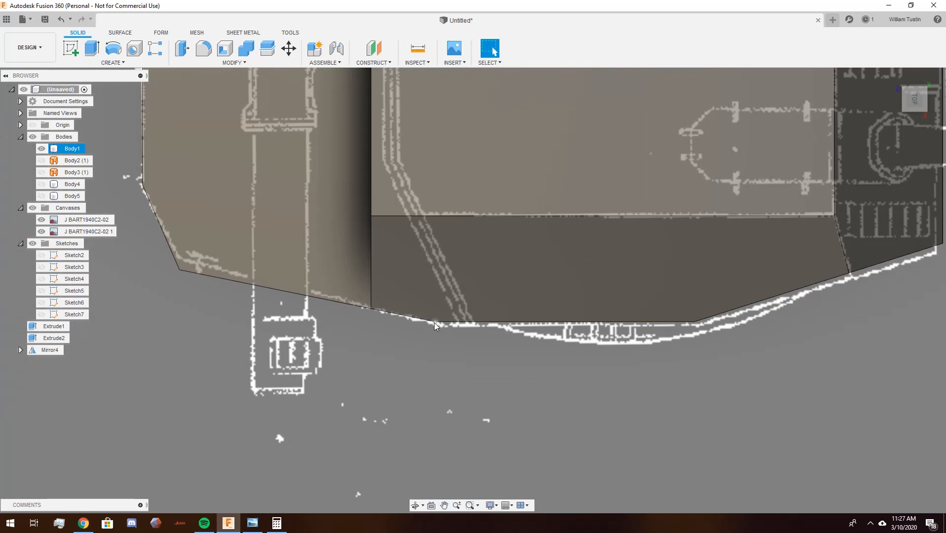
- Compare the turret's raised roof and lower rear roof faces with the plan and side drawings
scroll(434, 322, "down", 5)
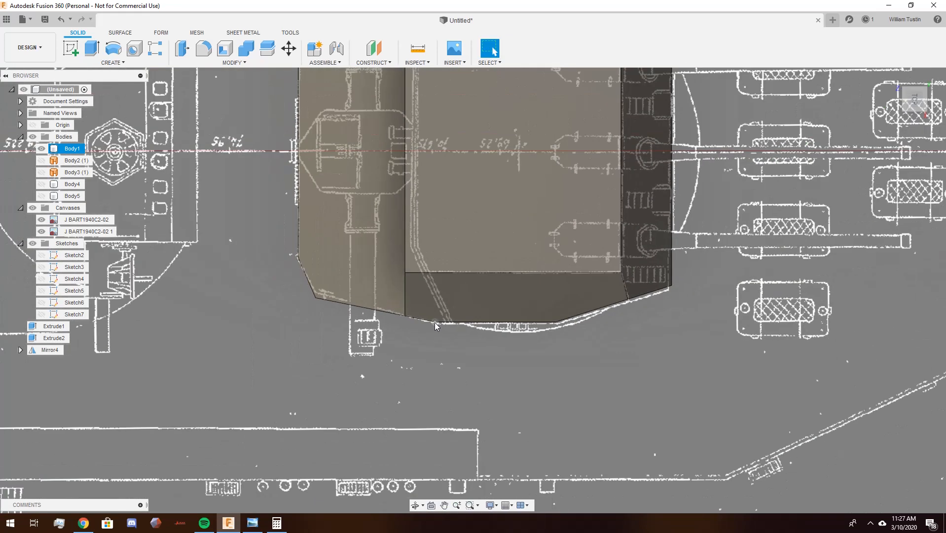
scroll(458, 179, "down", 2)
middle_click_drag(459, 179, 539, 223)
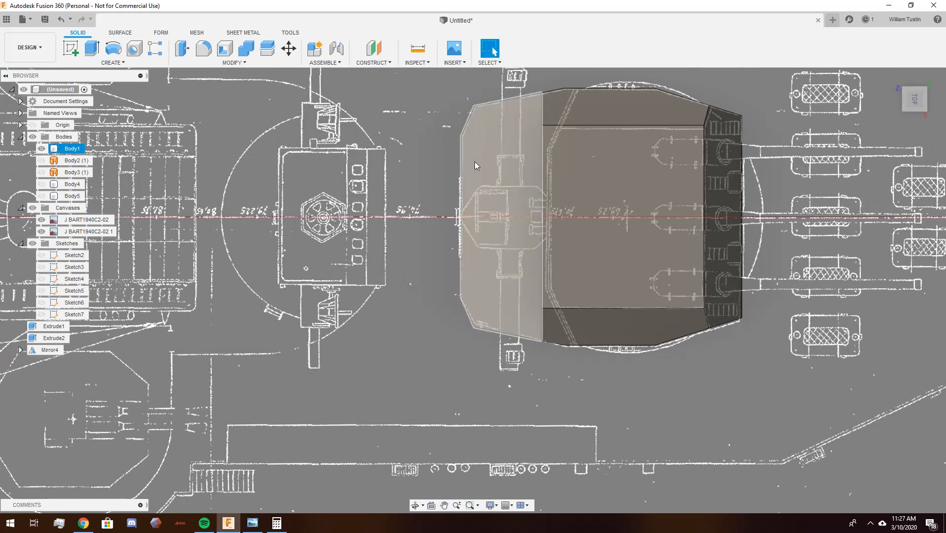
middle_click_drag(475, 161, 403, 202)
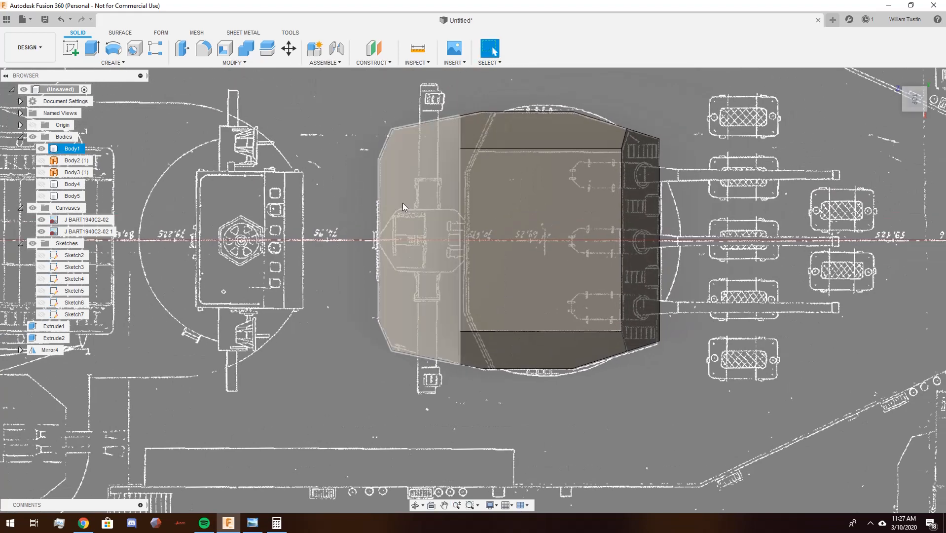
left_click(431, 204)
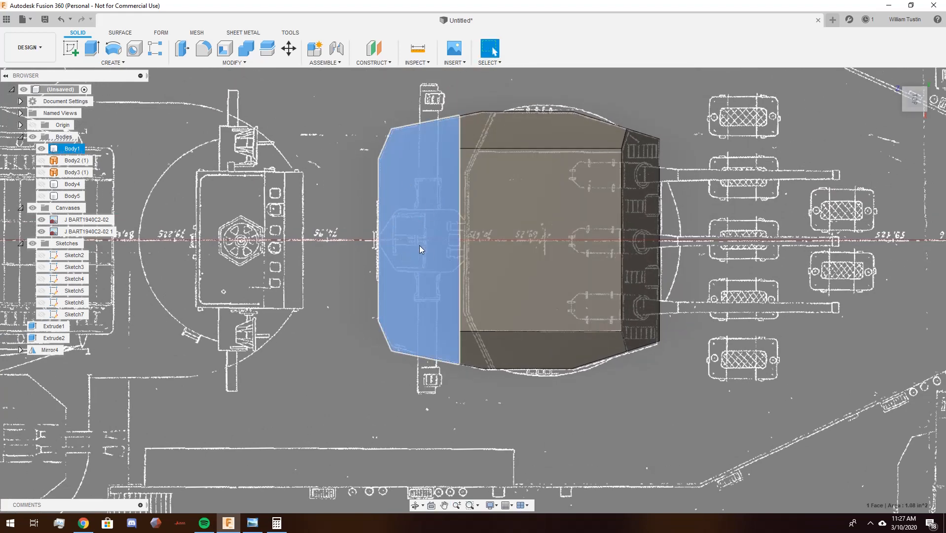
middle_click_drag(419, 245, 327, 215, "shift")
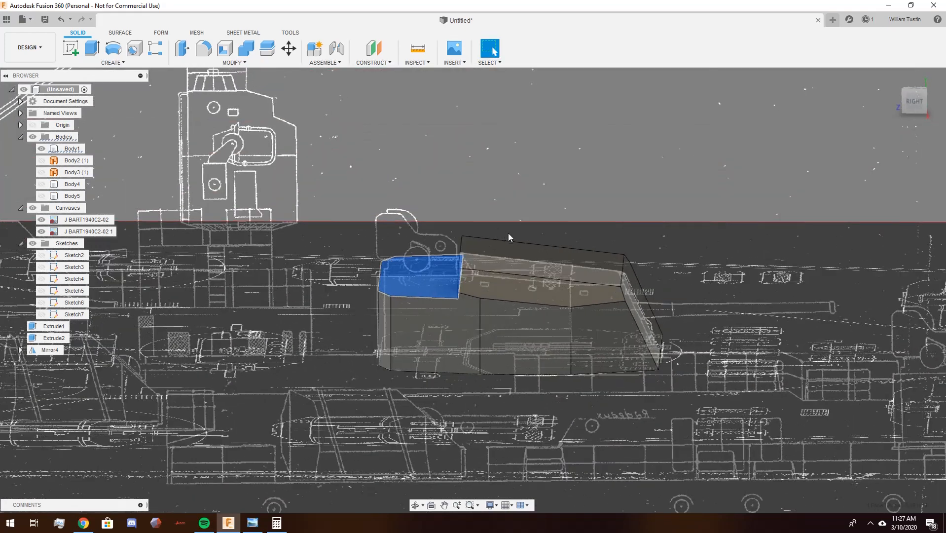
left_click(525, 255)
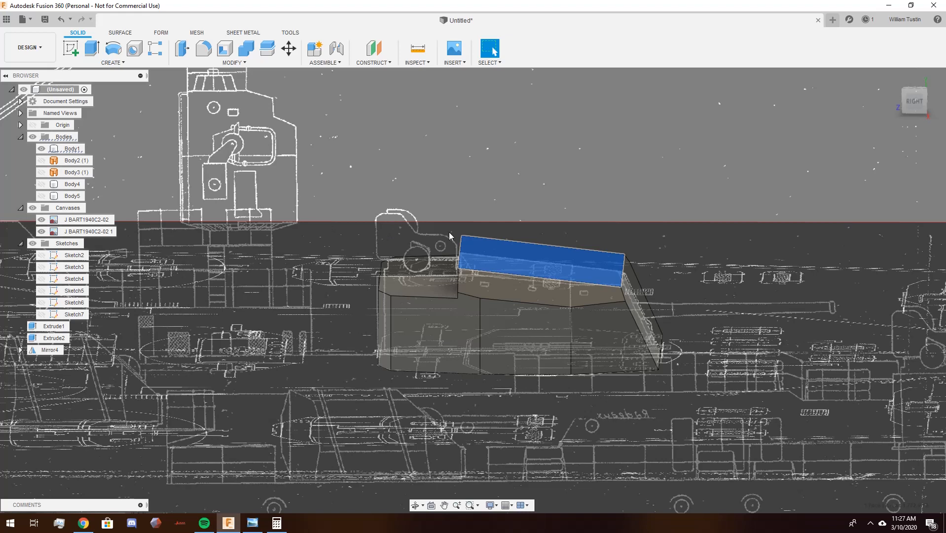
left_click(673, 245)
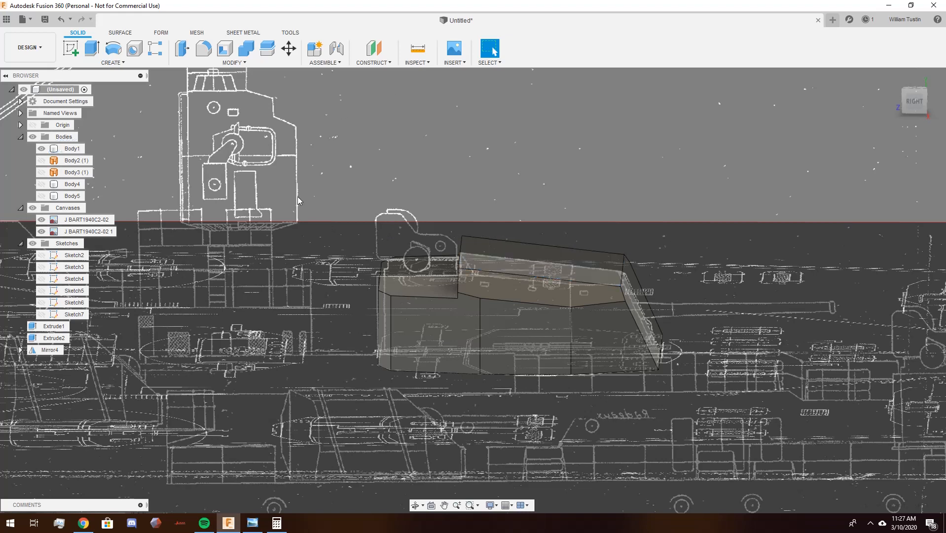
left_click(427, 284)
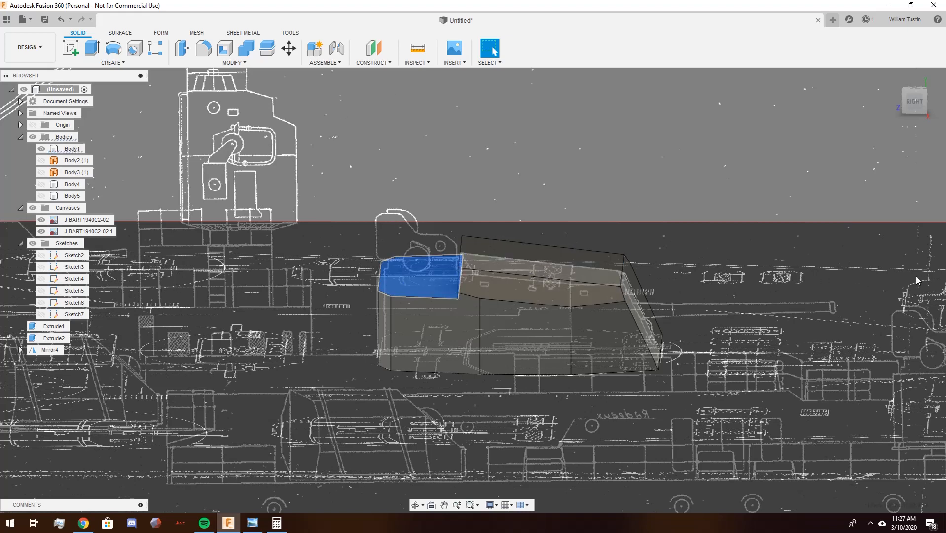
scroll(656, 291, "down", 5)
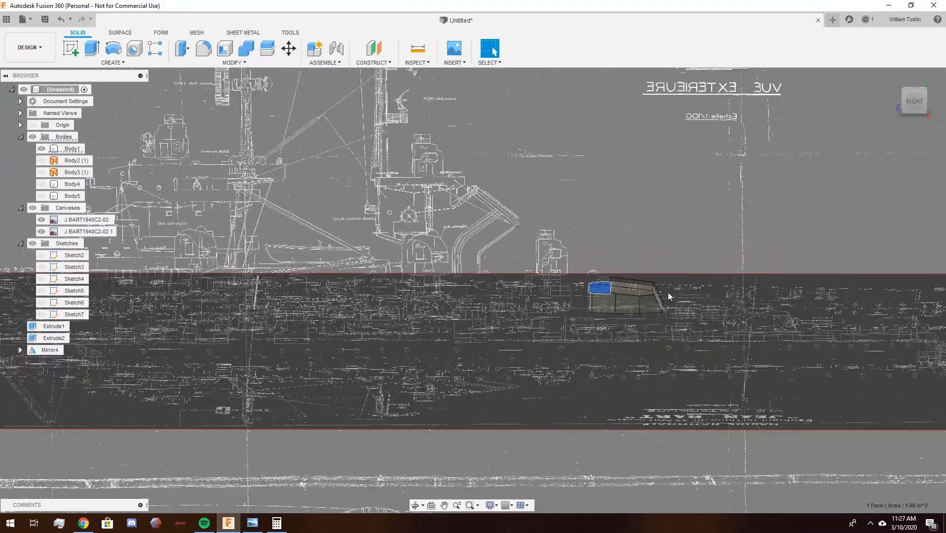
middle_click_drag(527, 266, 572, 326, "shift")
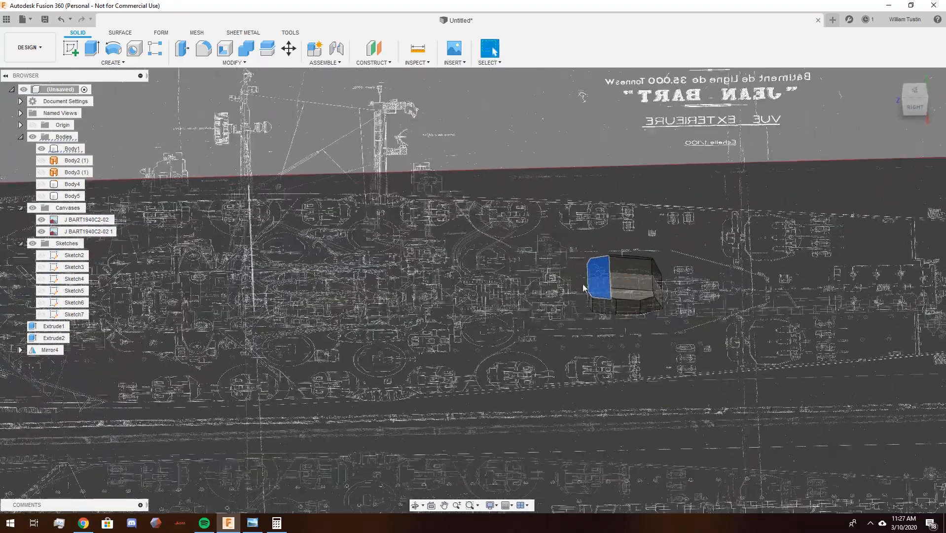
- Create a sketch on the turret's lower rear roof face
left_click(917, 88)
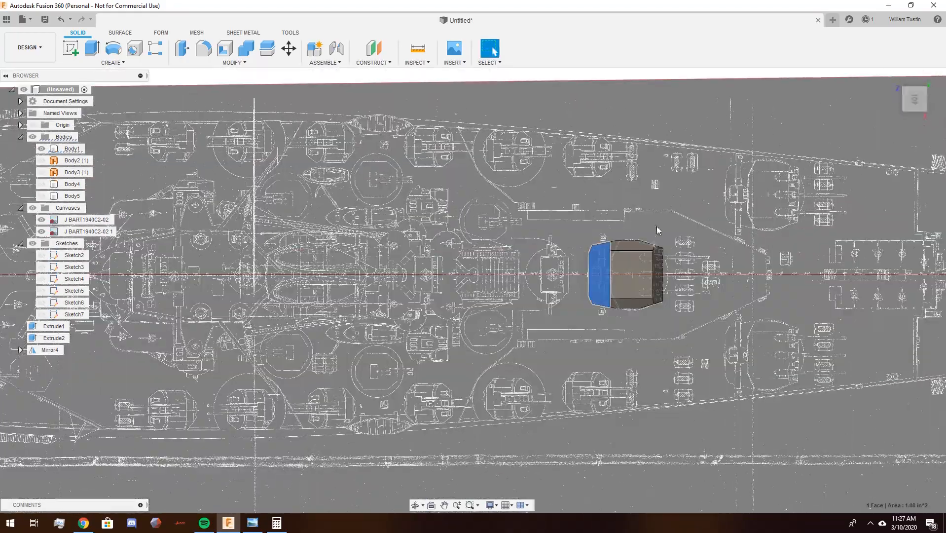
scroll(413, 218, "up", 8)
right_click(450, 244)
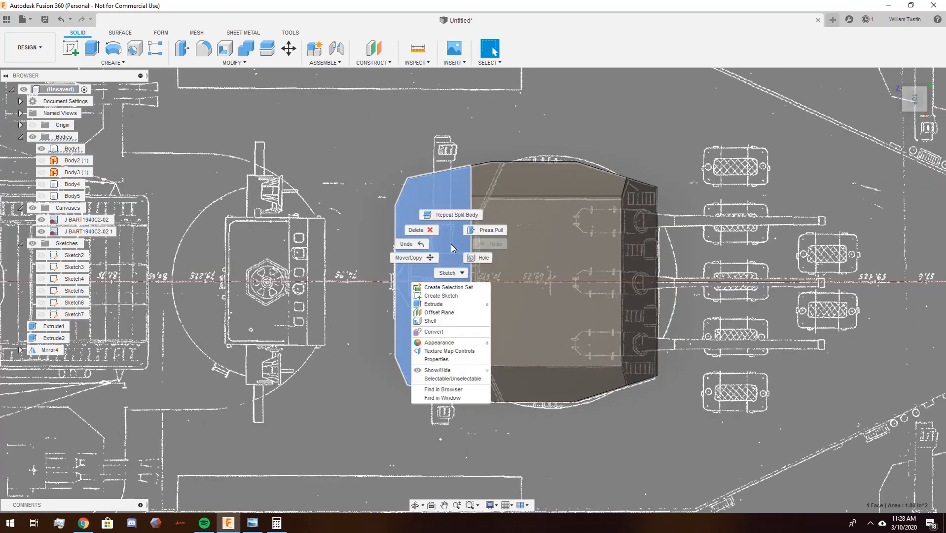
left_click(456, 296)
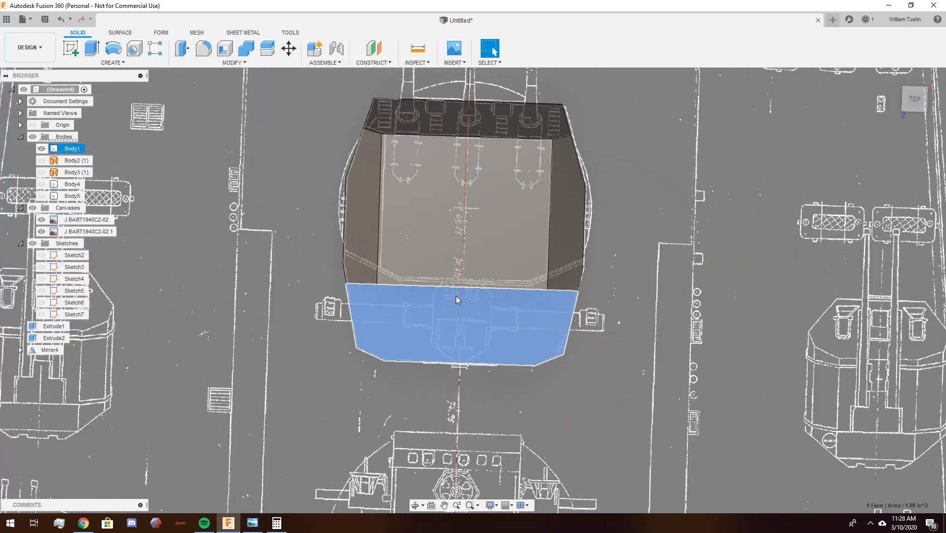
double_click(568, 312)
left_click(604, 313)
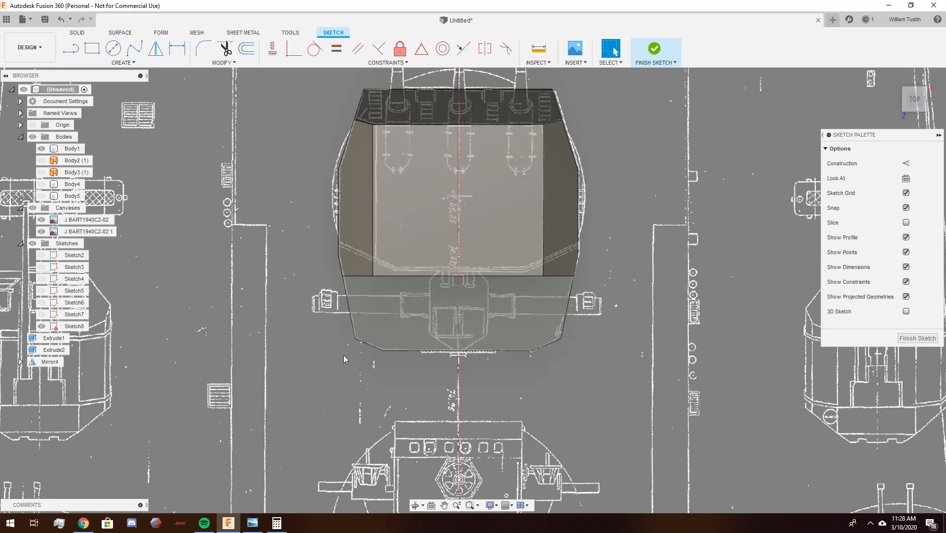
double_click(572, 294)
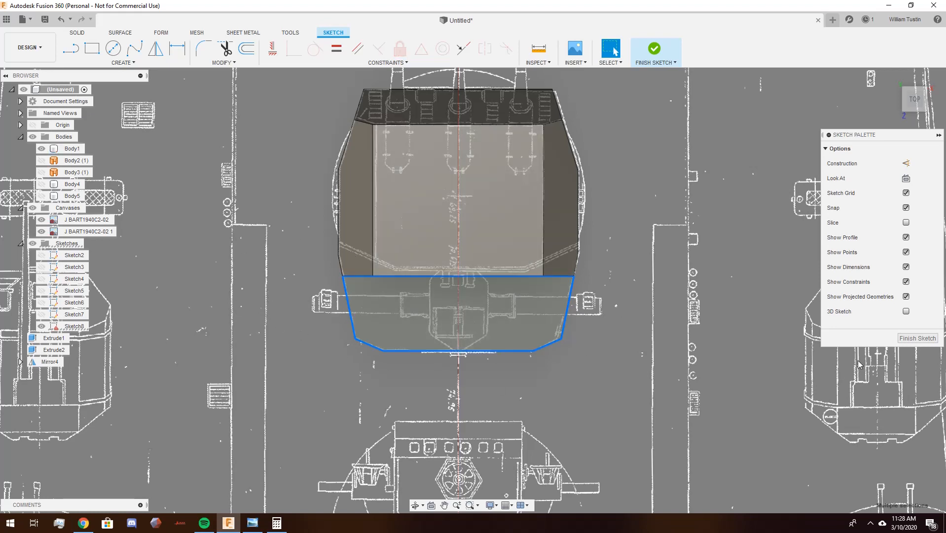
key("Escape")
middle_click_drag(402, 285, 468, 274)
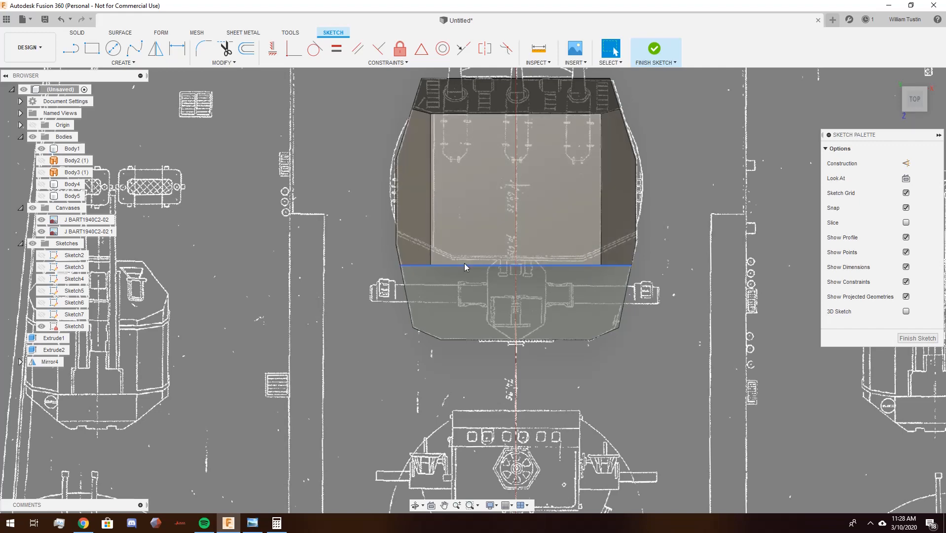
middle_click_drag(290, 259, 244, 266)
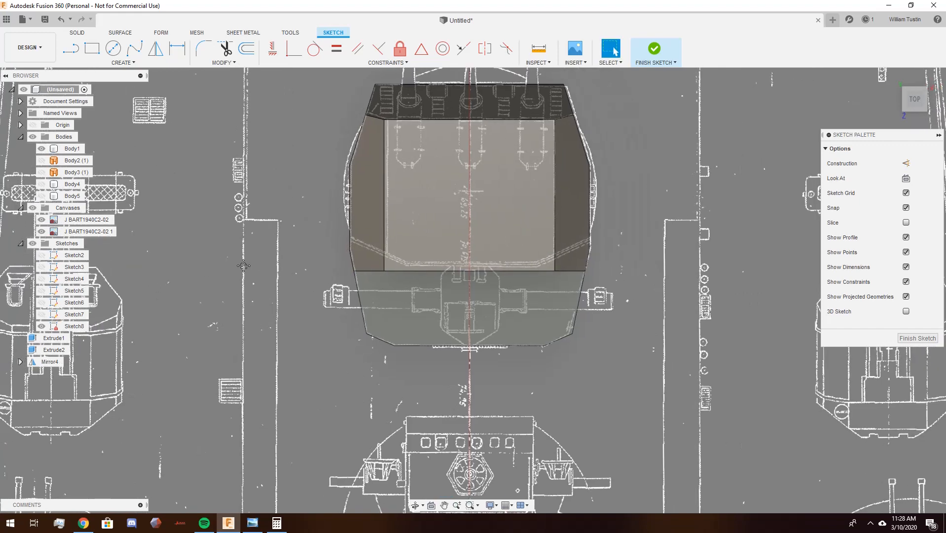
left_click(71, 48)
scroll(452, 269, "up", 5)
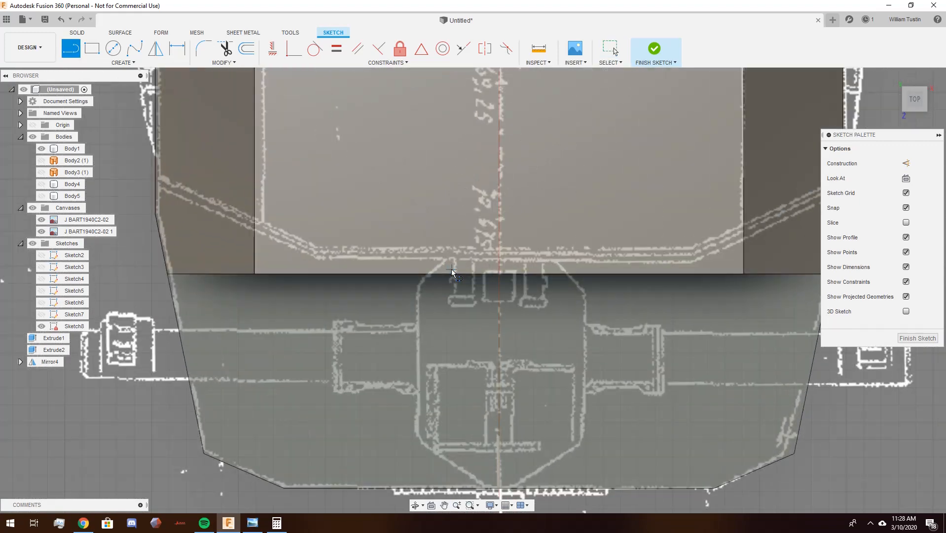
left_click(500, 273)
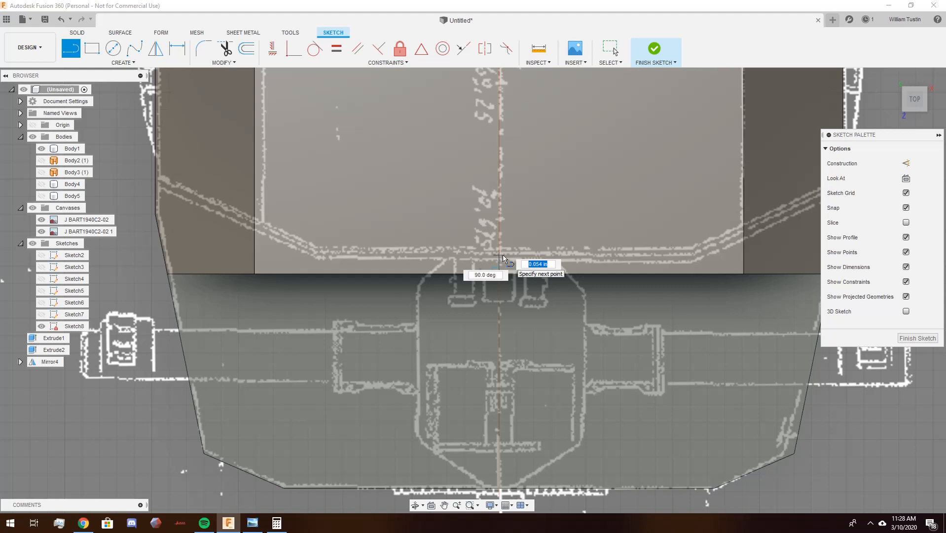
key("Escape")
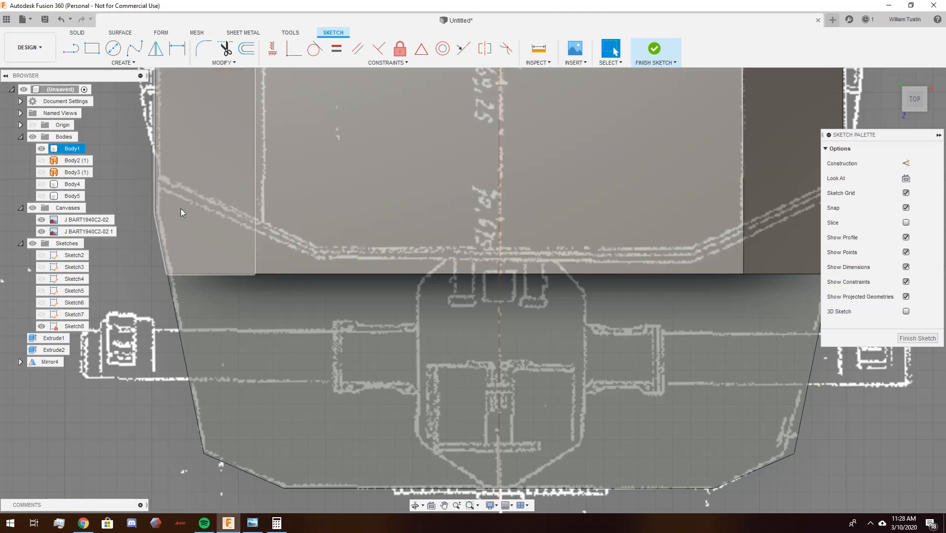
- Examine the turret body's side corners against the angled roof break line in the plan drawing
left_click(154, 214)
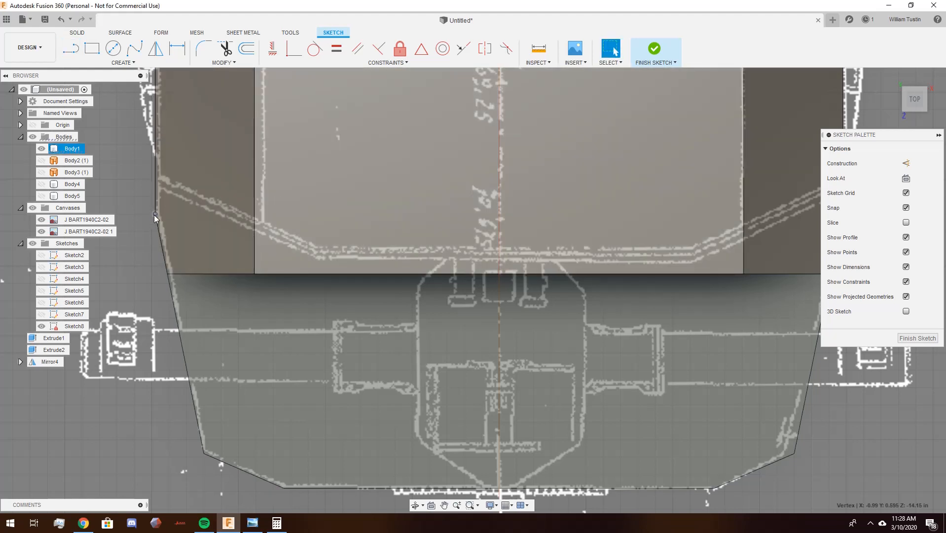
left_click(154, 215)
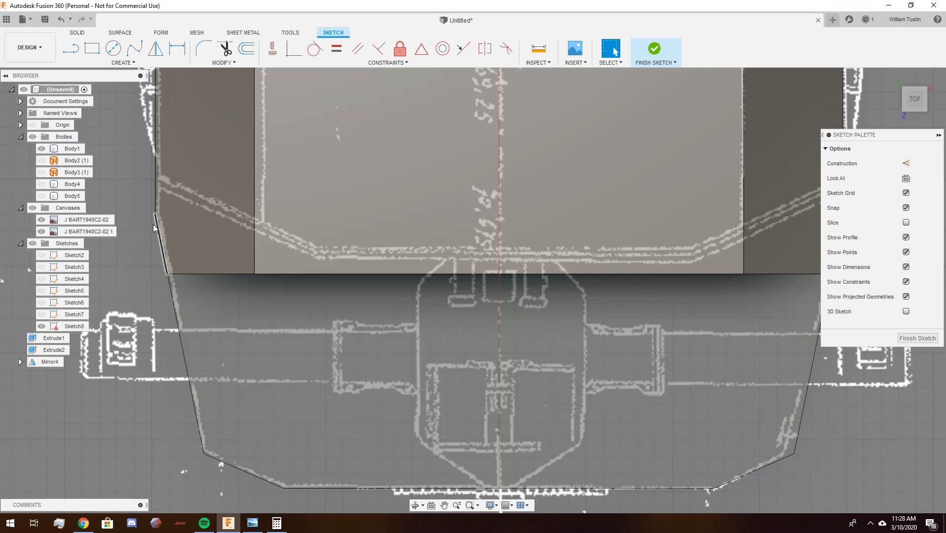
scroll(149, 273, "down", 2)
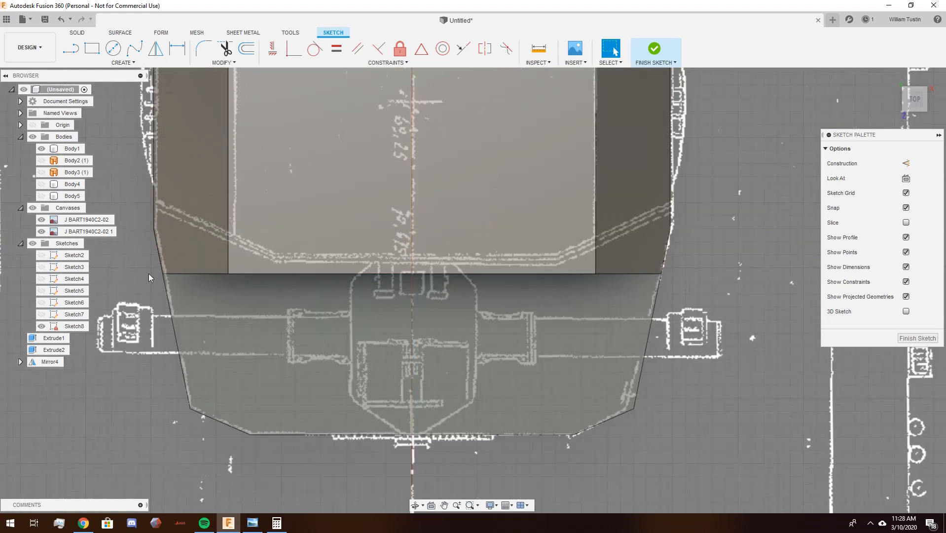
scroll(148, 273, "down", 2)
middle_click_drag(148, 273, 181, 272)
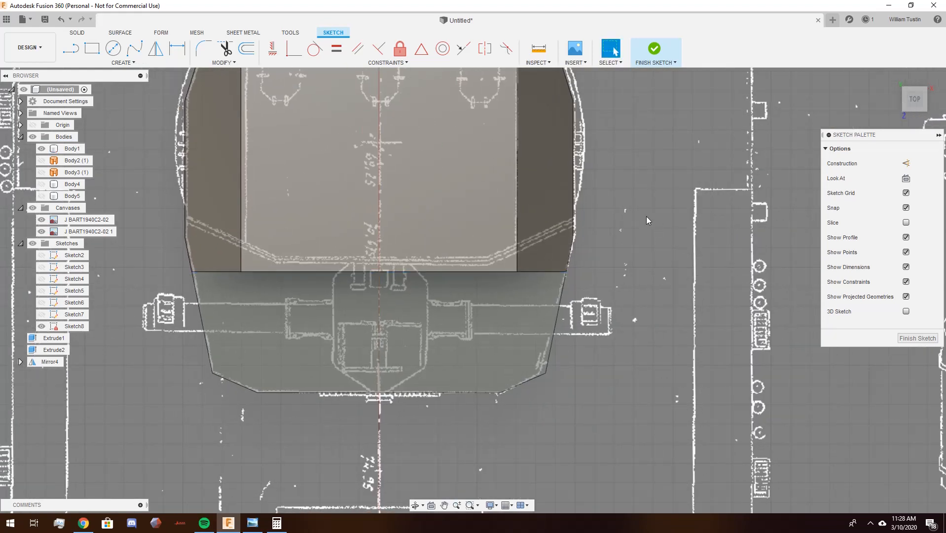
scroll(573, 221, "up", 5)
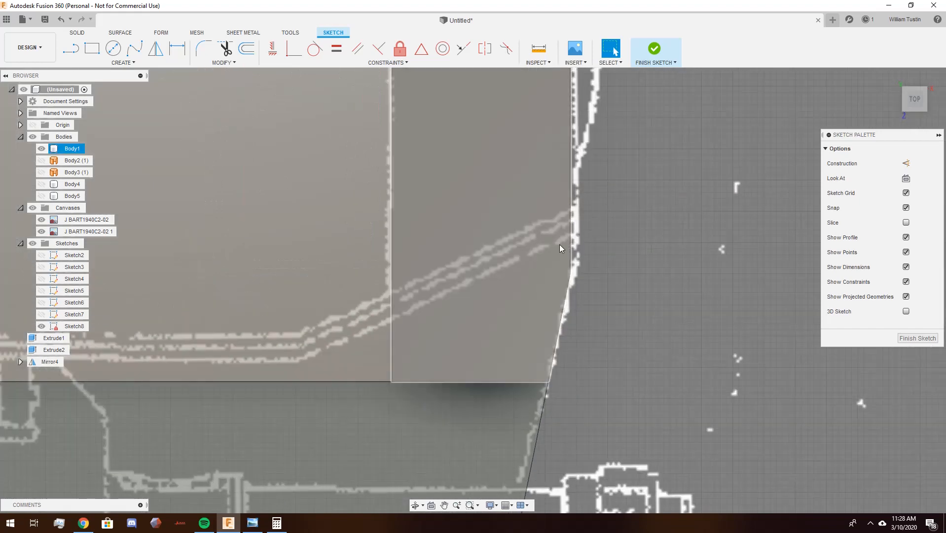
key("Escape")
scroll(584, 241, "down", 5)
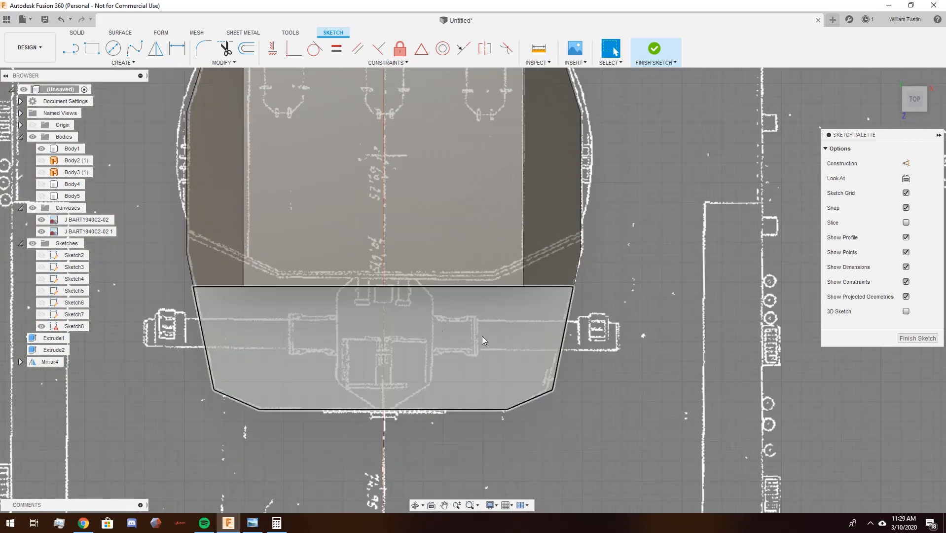
- Show Sketch2 and trace one half of the drawing's roof break with two connected lines from the body's side edge to the centreline
left_click(63, 48)
scroll(199, 262, "up", 5)
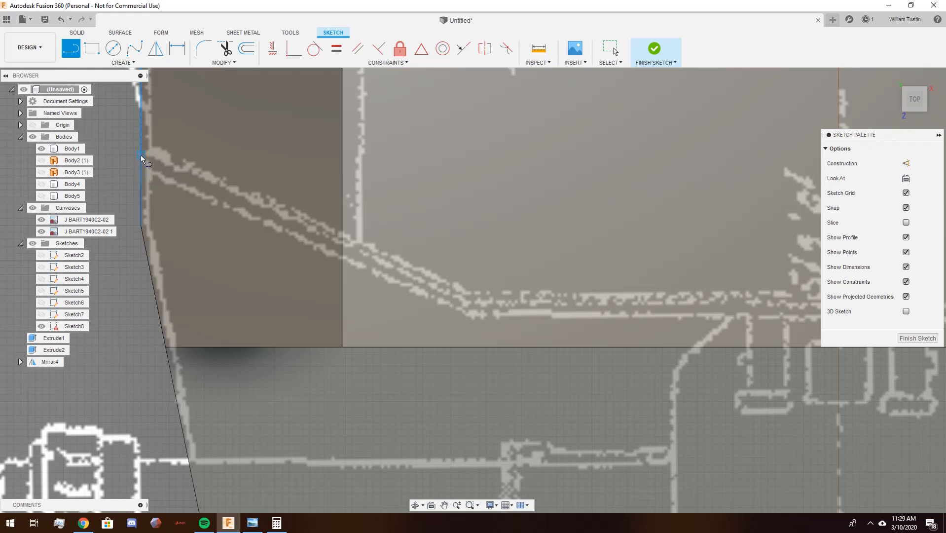
left_click(141, 156)
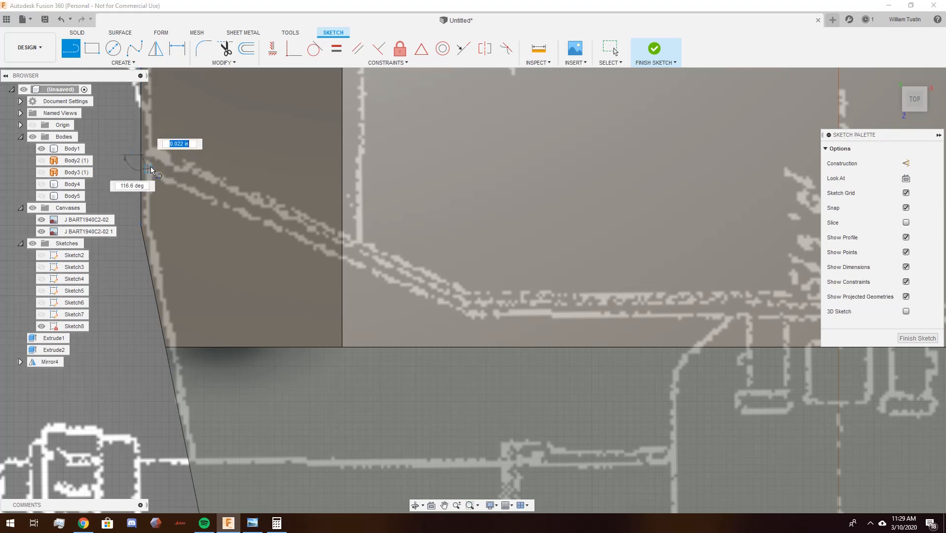
left_click(472, 311)
middle_click_drag(573, 329, 311, 341)
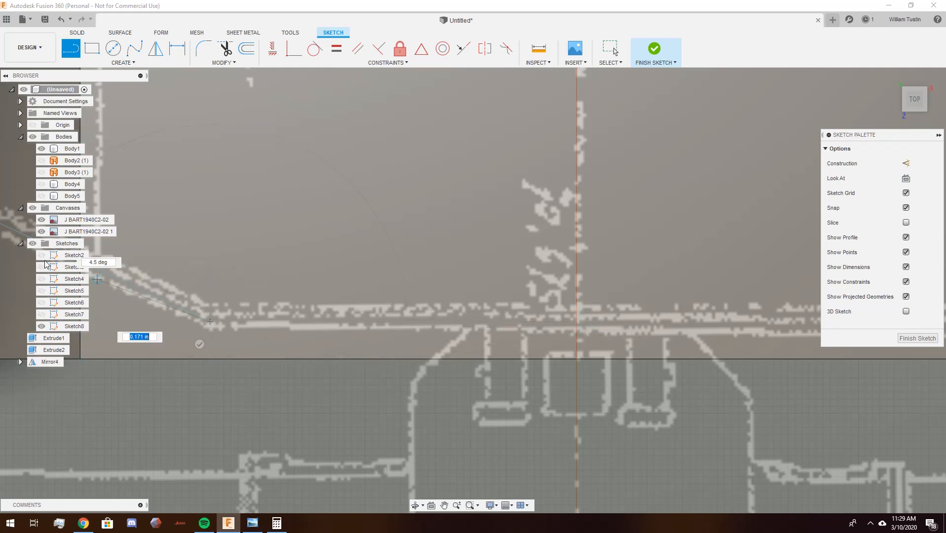
left_click(578, 323)
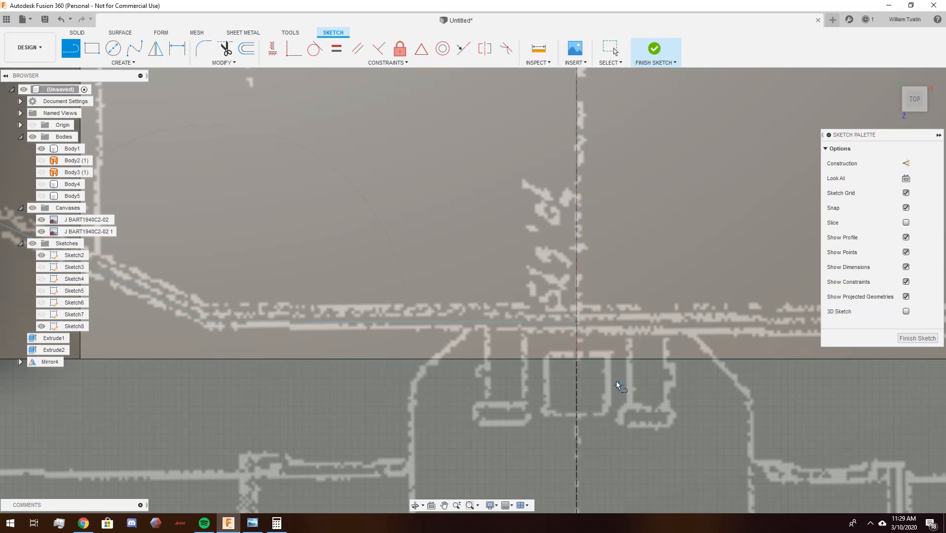
scroll(834, 367, "down", 6)
key("Escape")
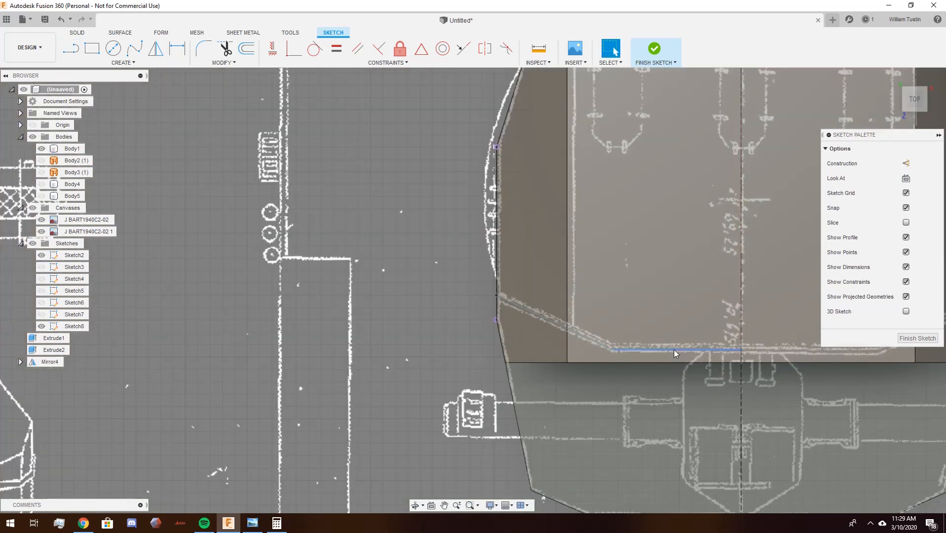
- Mirror the two traced roof break lines across the Sketch2 centreline
double_click(674, 350)
scroll(674, 350, "down", 1)
middle_click_drag(674, 349, 531, 334)
left_click(156, 49)
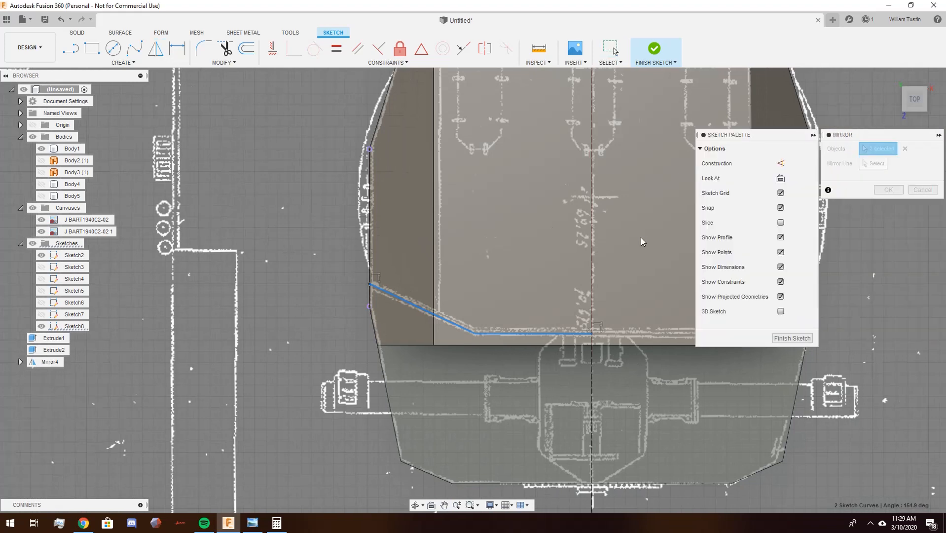
left_click(450, 298)
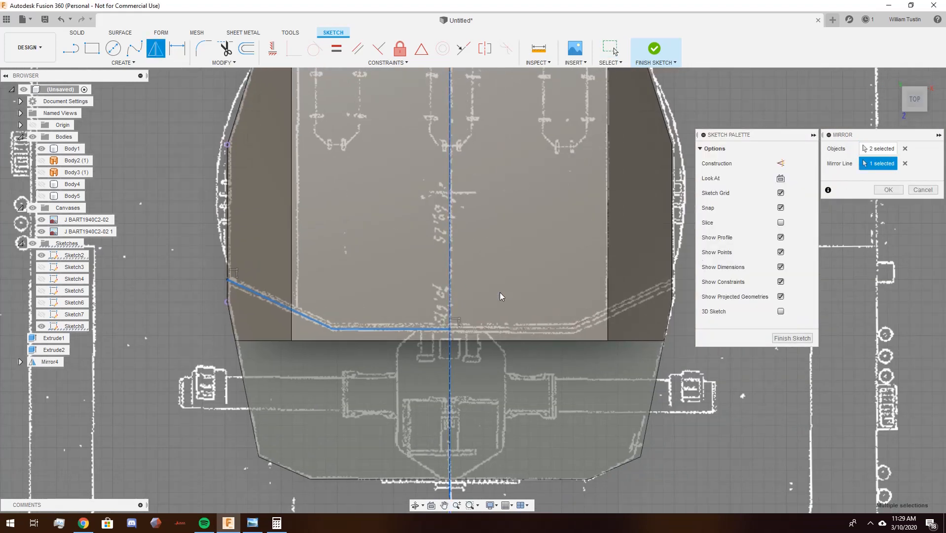
left_click(893, 191)
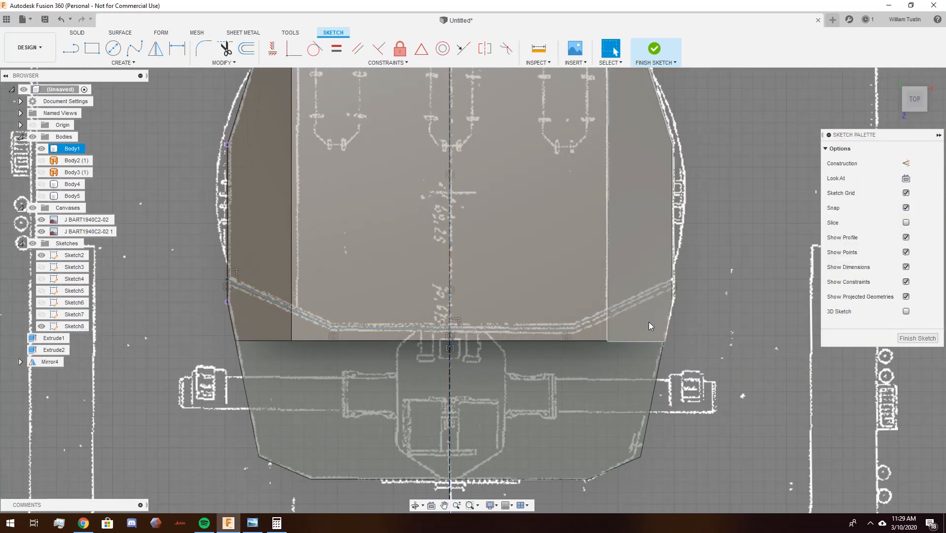
- Hide the Bodies and Canvases folders to expose the roof break sketch and the lower rear roof outline
left_click(33, 137)
left_click(33, 209)
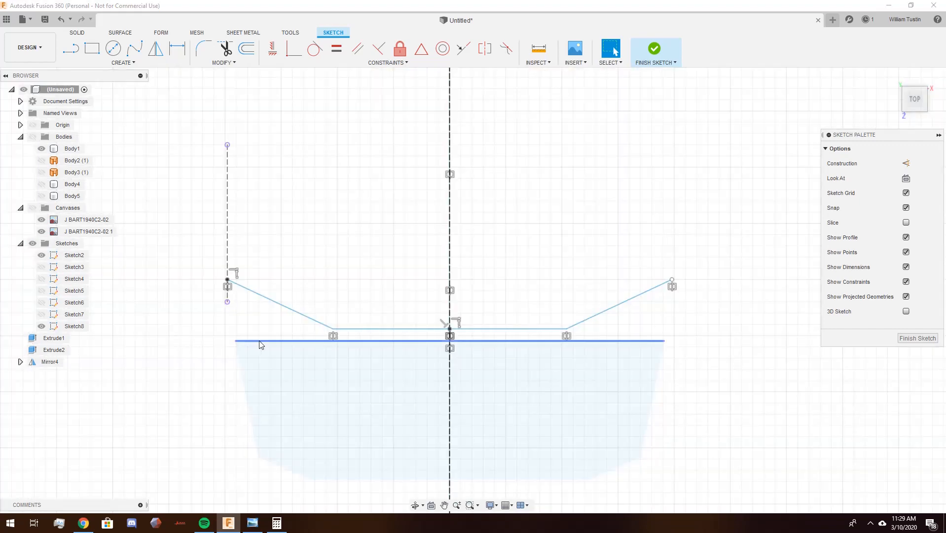
middle_click_drag(271, 330, 338, 292)
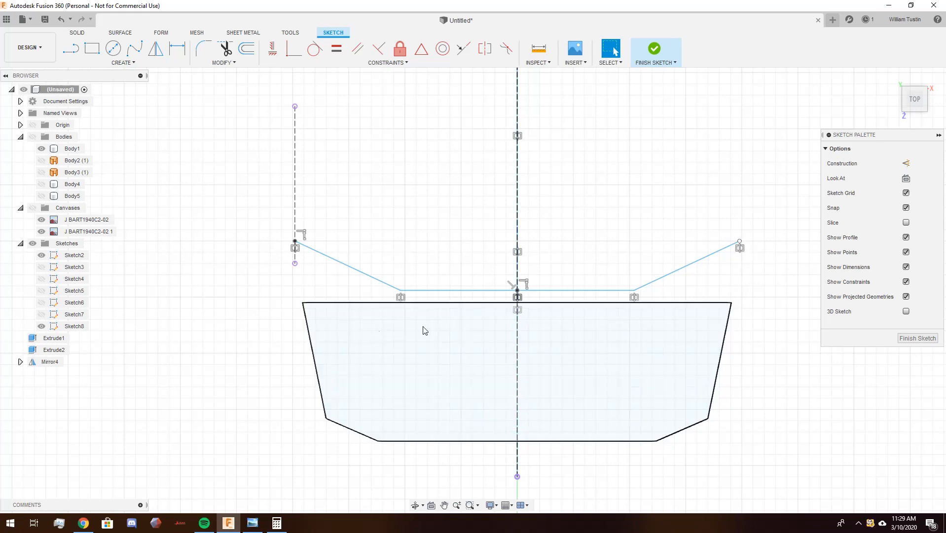
- With the bodies shown, trace one side edge with two connected lines from the roof break's end through the body corner to the upper roof's rear edge
key("l")
scroll(303, 317, "up", 5)
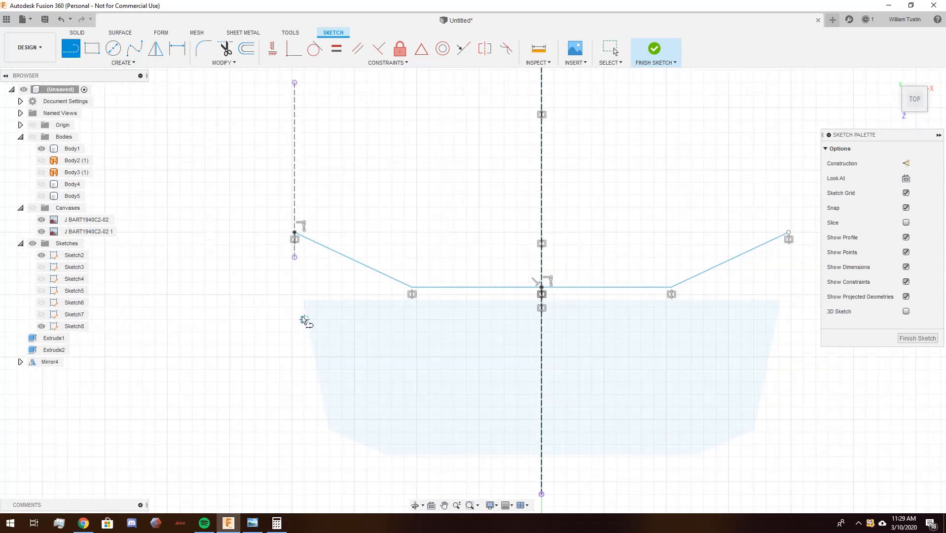
left_click(289, 223)
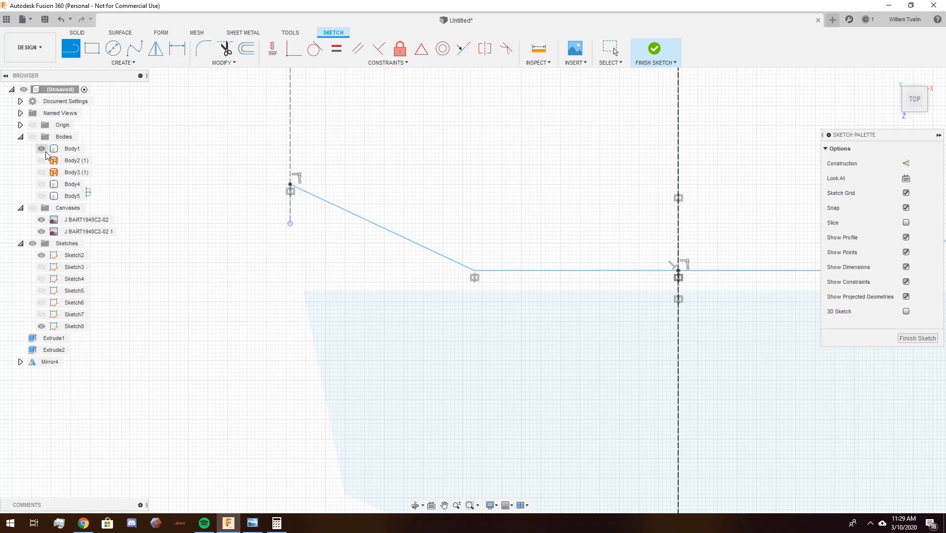
left_click(36, 140)
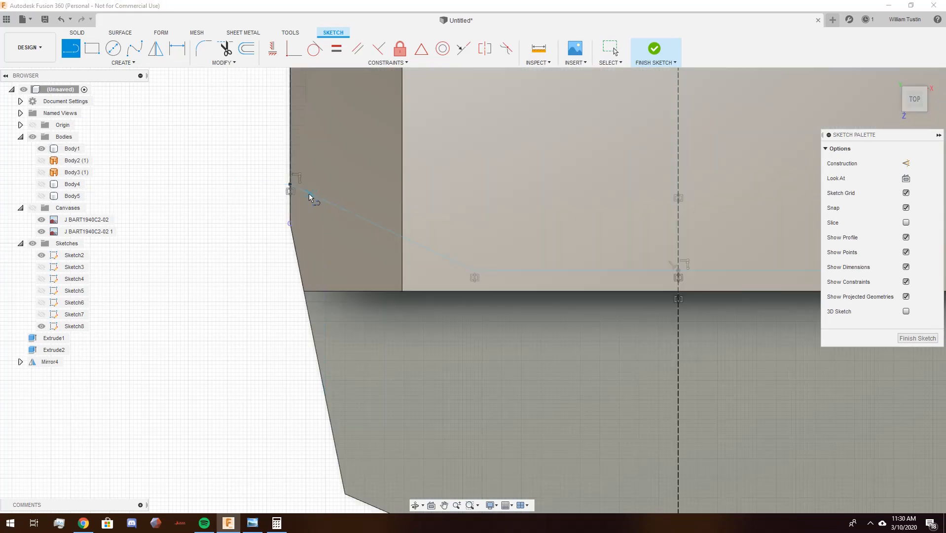
scroll(309, 194, "up", 3)
left_click(284, 181)
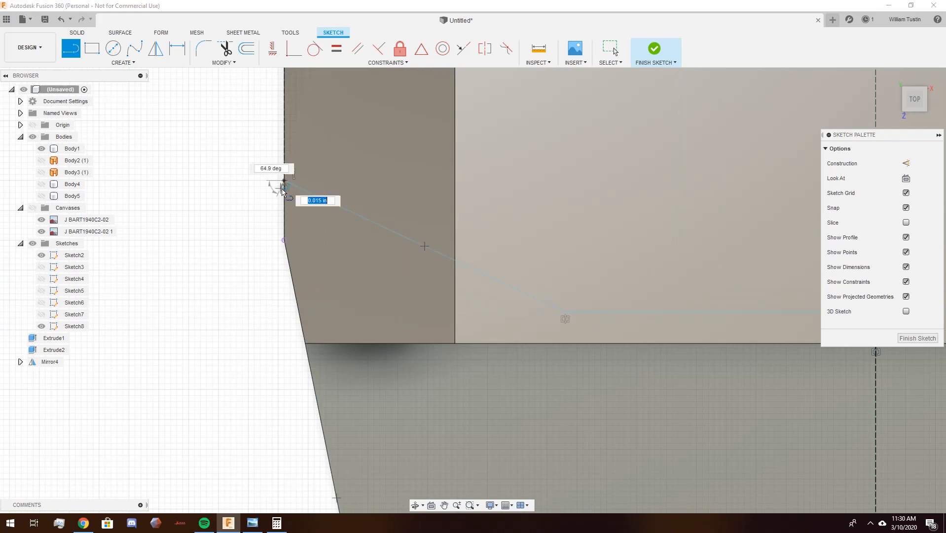
left_click(284, 243)
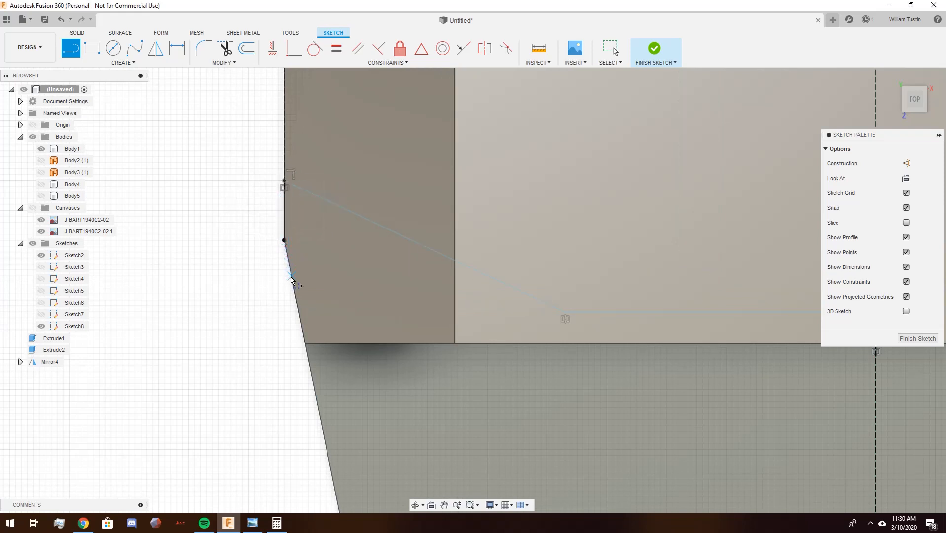
left_click(284, 242)
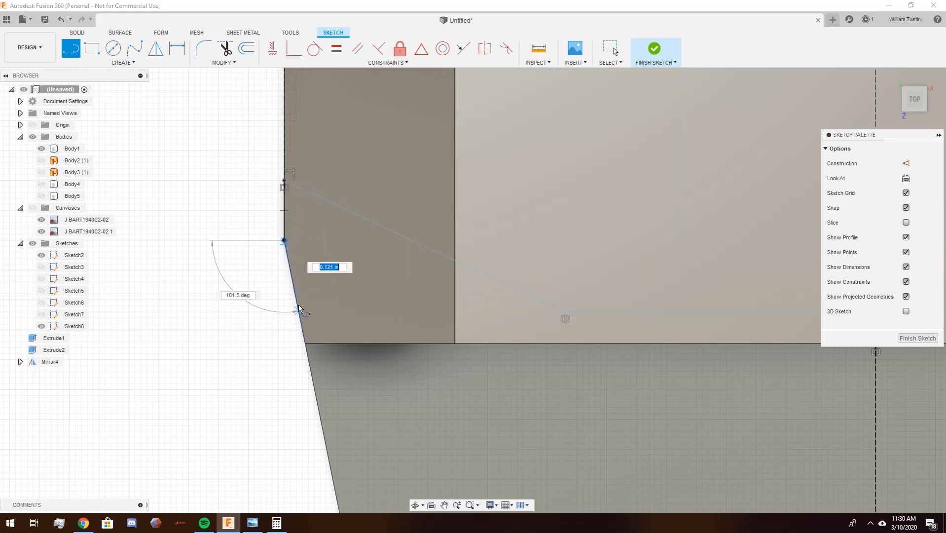
left_click(306, 344)
- Trace the opposite side edge with two connected lines from the mirrored break's end through the body corner to the upper roof's rear edge
scroll(307, 340, "down", 3)
middle_click_drag(499, 374, 304, 343)
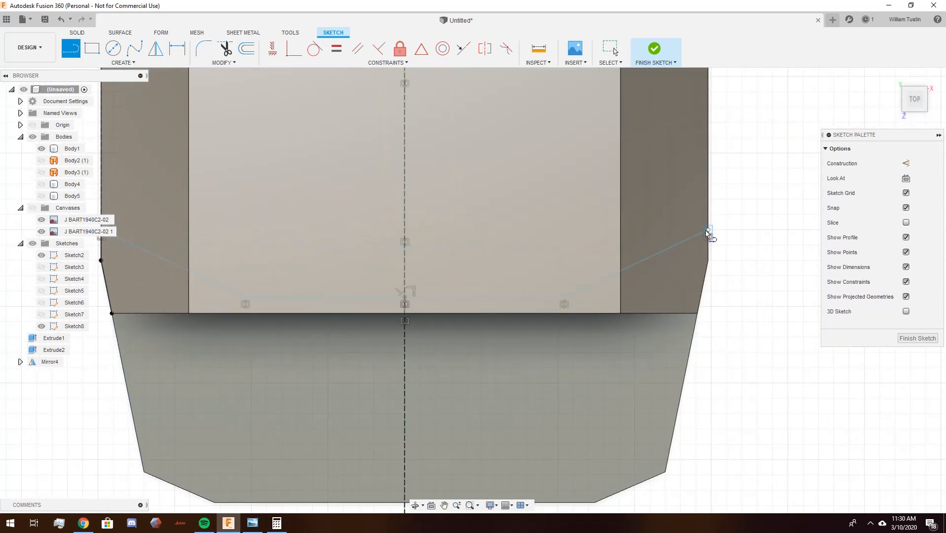
left_click(708, 232)
left_click(708, 259)
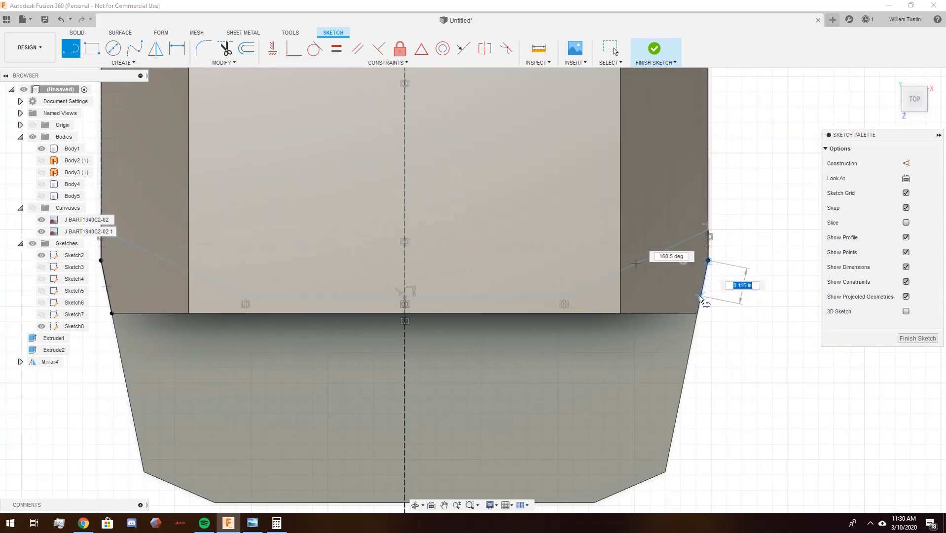
left_click(700, 313)
- Hide Body1, select the closed profile between the roof break and the upper roof's rear edge, and finish the sketch
scroll(733, 376, "down", 4)
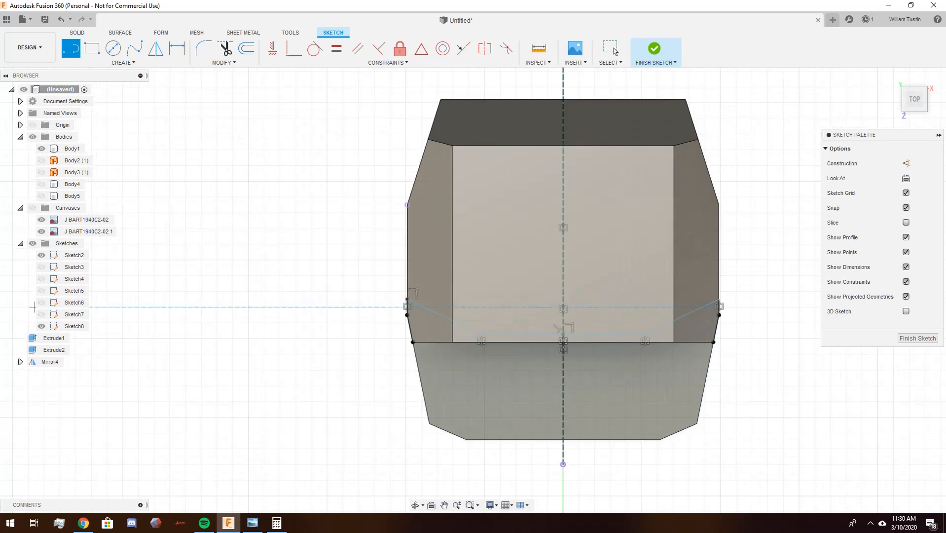
key("Escape")
left_click(41, 148)
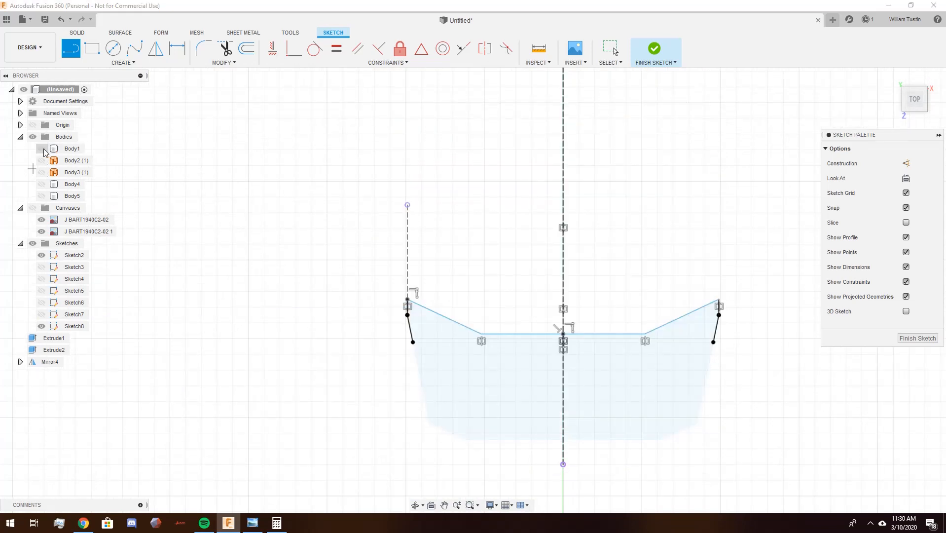
mouse_move(526, 275)
middle_mouse_down()
mouse_move(490, 250)
mouse_move(473, 221)
middle_mouse_up()
key("ctrl+z")
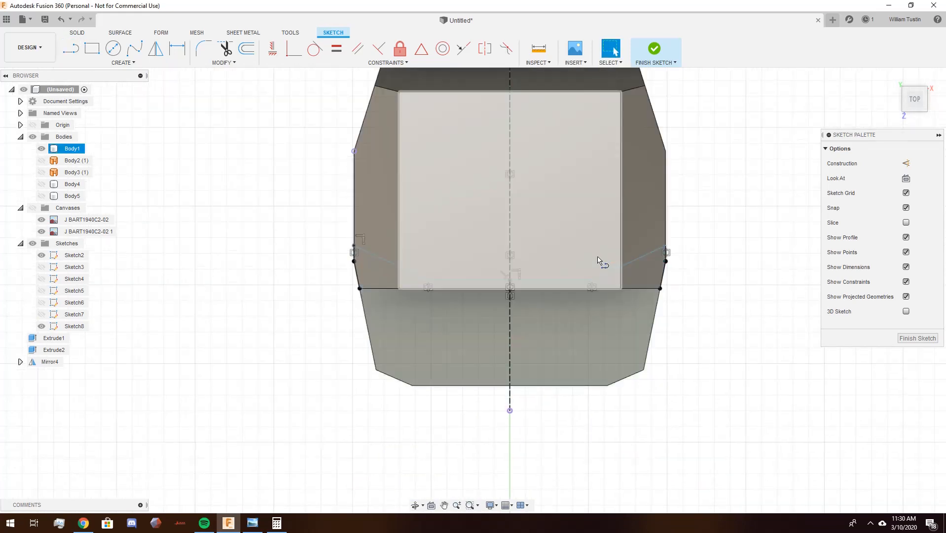
left_click(41, 148)
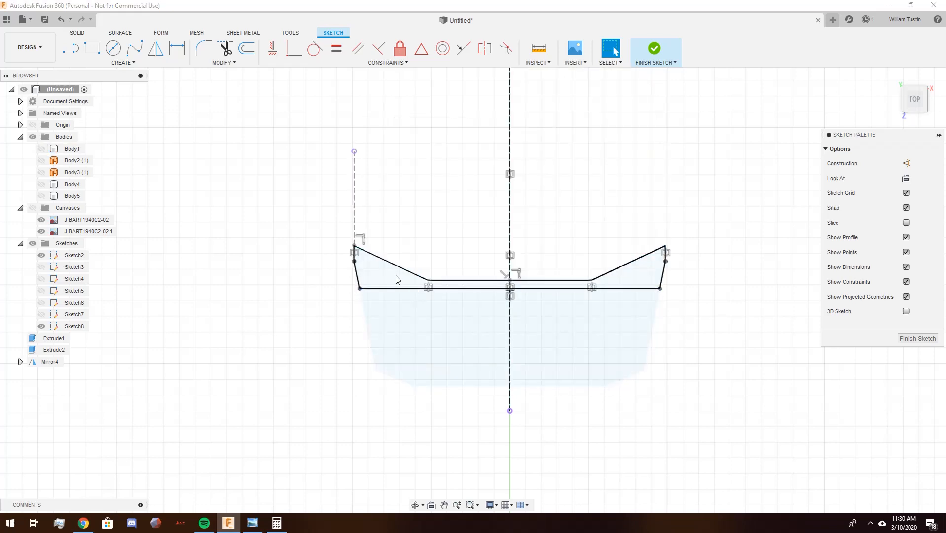
left_click(394, 279)
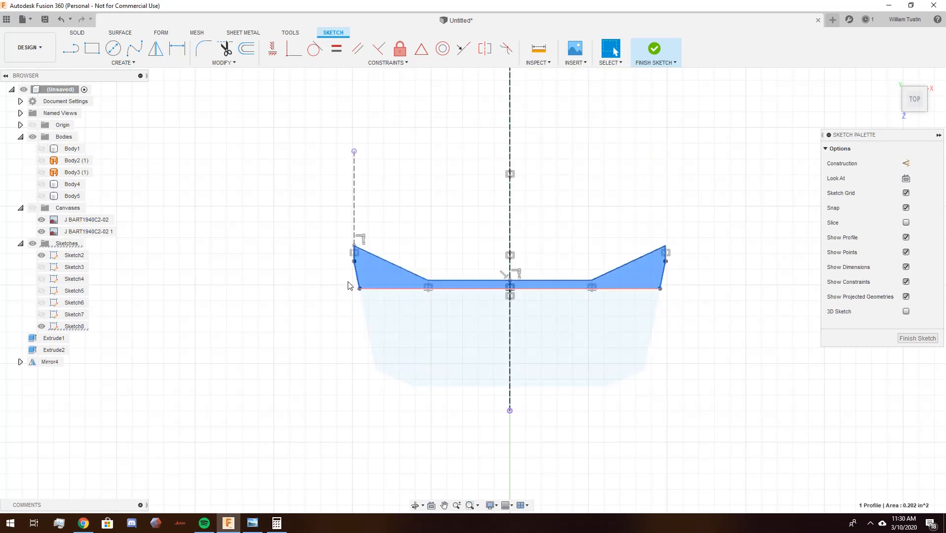
left_click(917, 339)
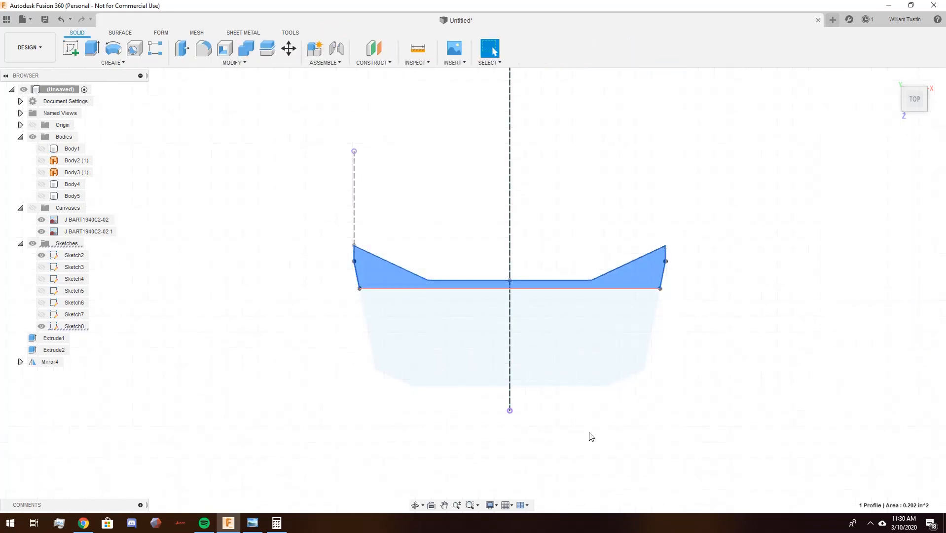
- Show Body1 and extrude the selected profile upward 0.40 in as a cut through the upper roof's rear end
mouse_move(765, 323)
middle_mouse_down("shift")
mouse_move(707, 312)
mouse_move(730, 278)
mouse_move(650, 262)
middle_mouse_up("shift")
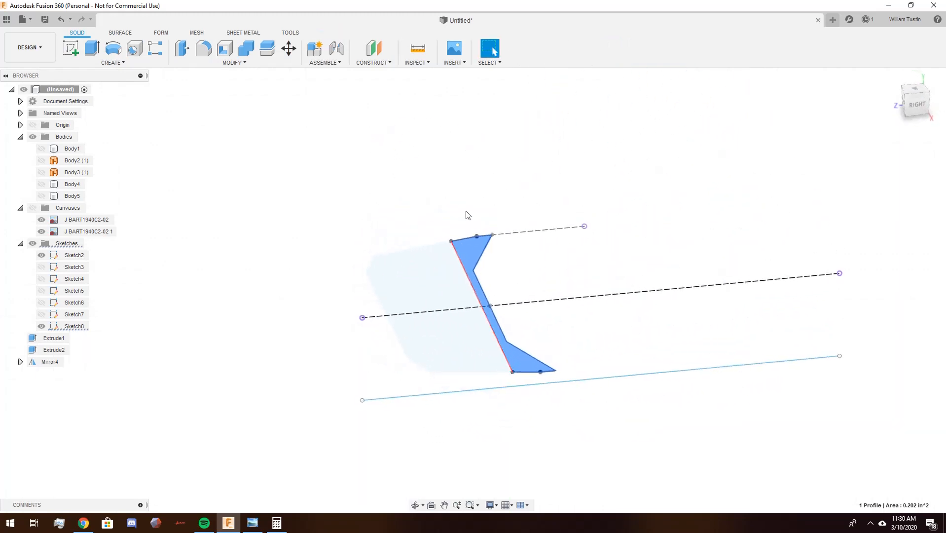
left_click(41, 148)
mouse_move(397, 245)
middle_mouse_down("shift")
mouse_move(408, 248)
mouse_move(401, 236)
middle_mouse_up("shift")
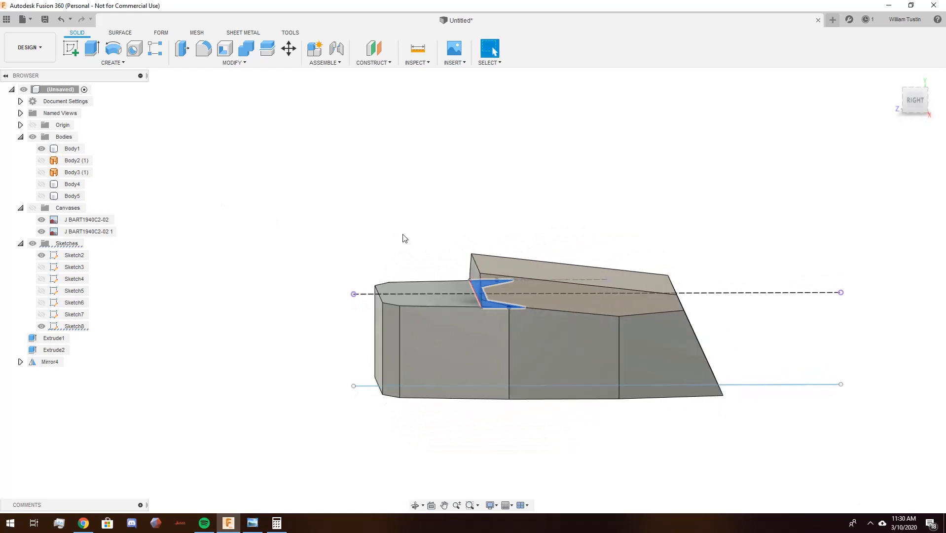
key("e")
left_click_drag(483, 281, 483, 216)
middle_click_drag(444, 222, 426, 238, "shift")
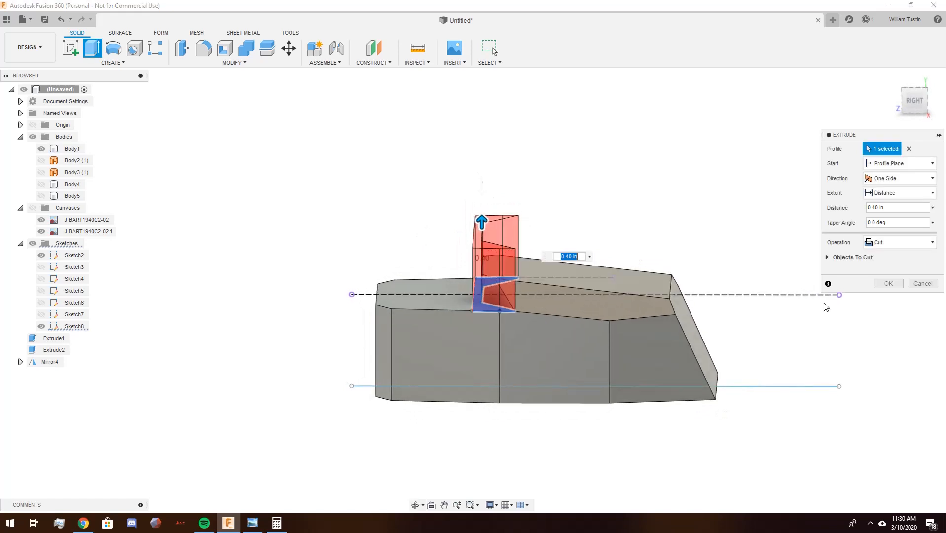
left_click(888, 283)
middle_click_drag(296, 270, 354, 245, "shift")
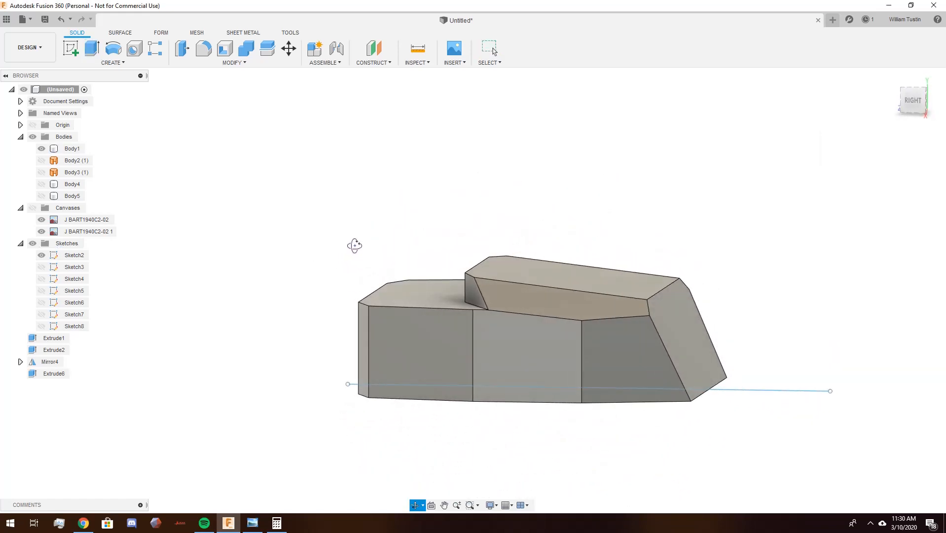
- Show the canvases in the right side view and compare the cut roof step with the side drawing
left_click(914, 101)
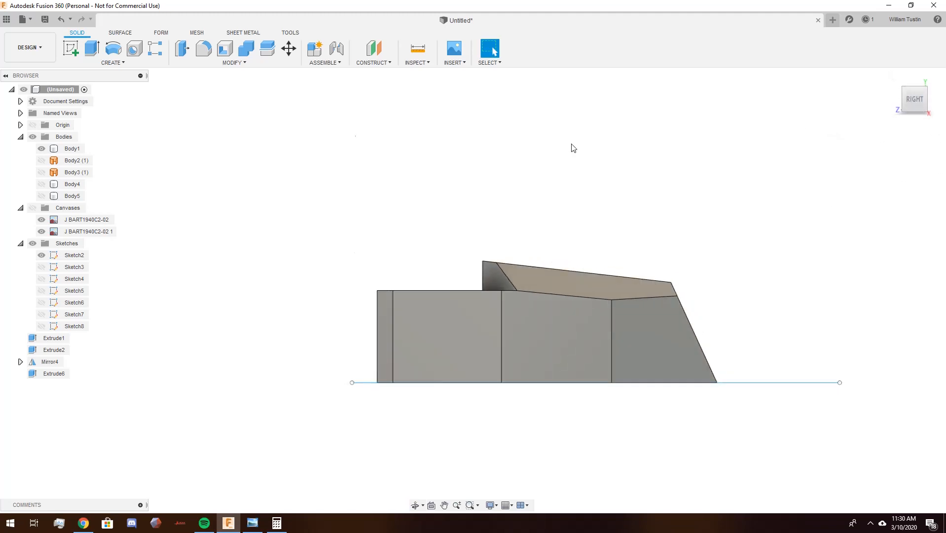
left_click(33, 208)
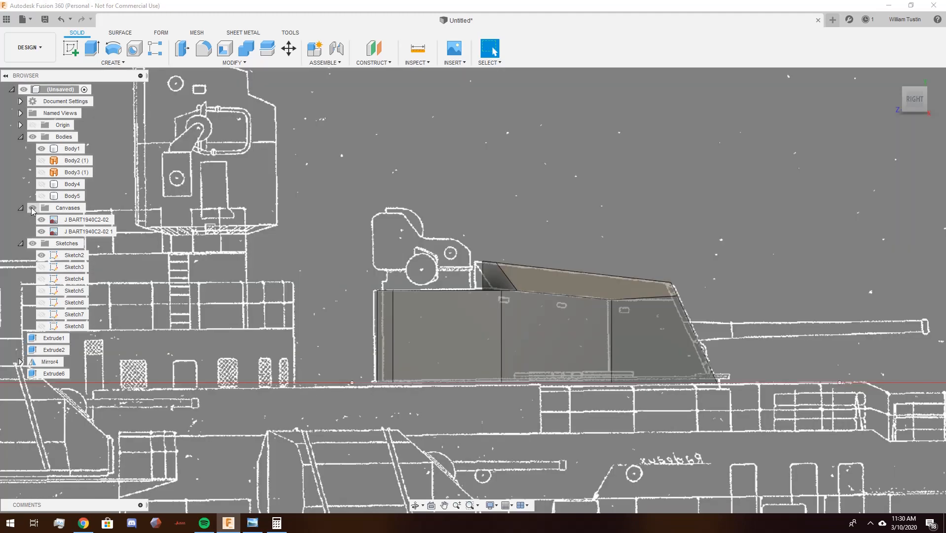
left_click(503, 303)
scroll(496, 303, "up", 5)
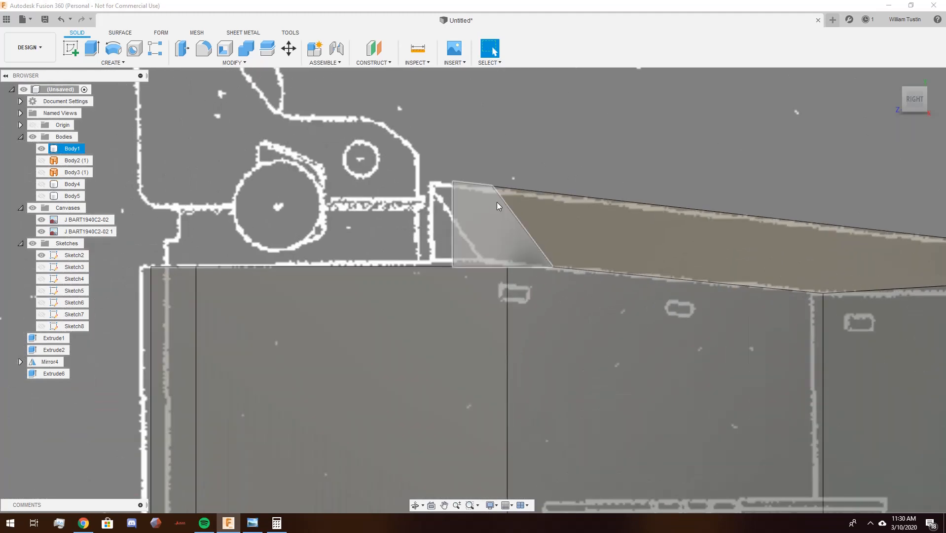
left_click(409, 249)
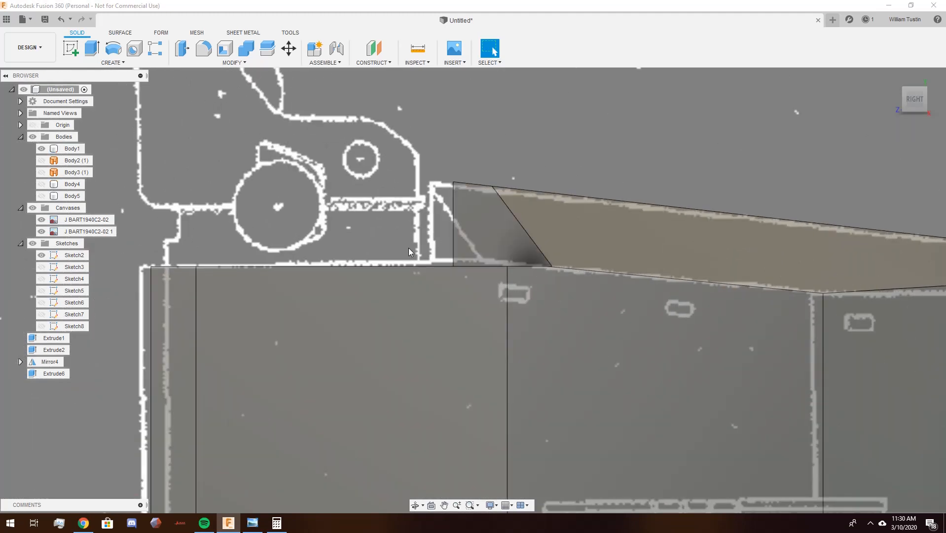
scroll(408, 247, "down", 3)
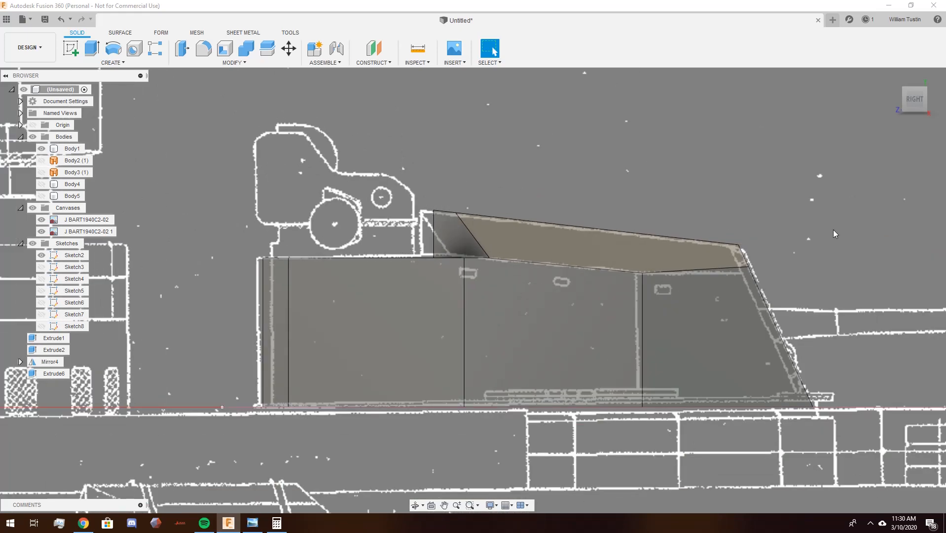
- Examine the angled roof step from both sides and from above against the side and plan drawings
middle_click_drag(402, 244, 355, 286, "shift")
middle_click_drag(758, 230, 681, 231, "shift")
left_click(494, 50)
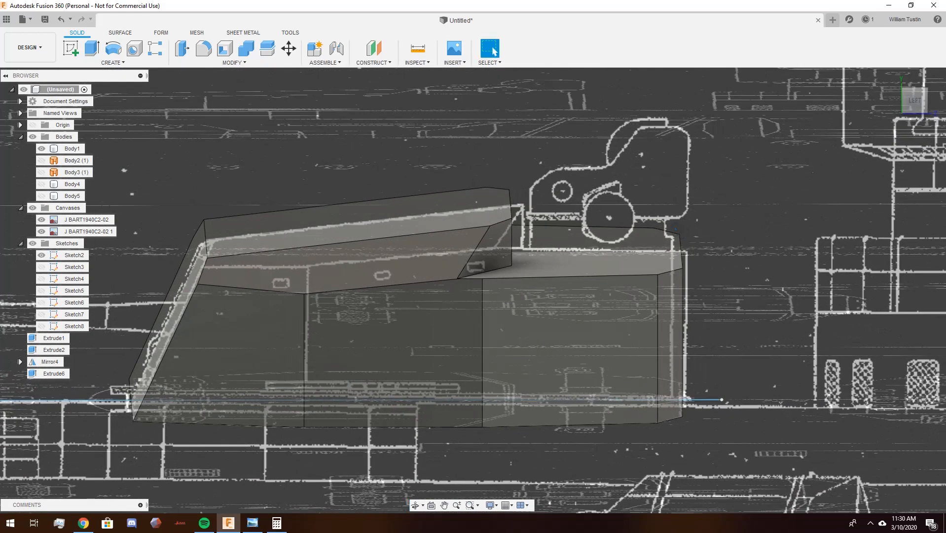
middle_click_drag(228, 197, 412, 197)
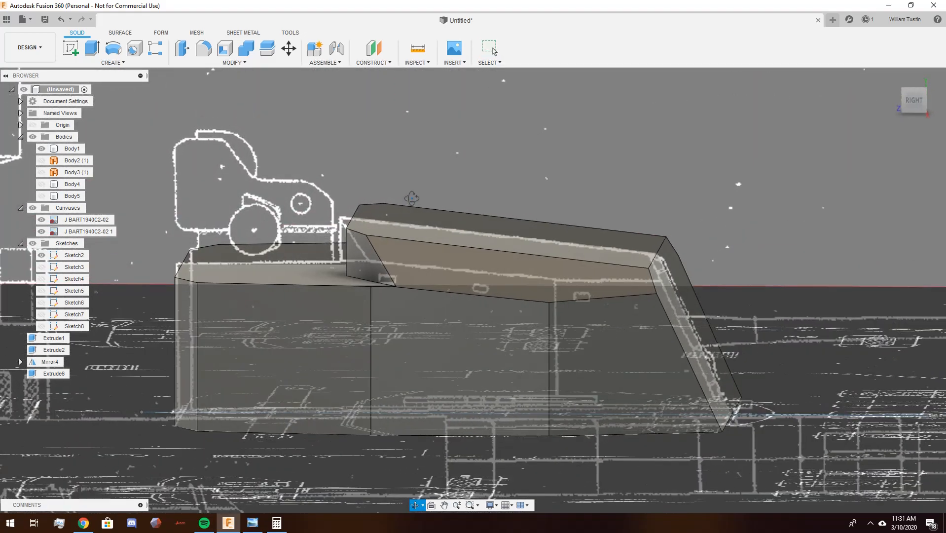
left_click(914, 100)
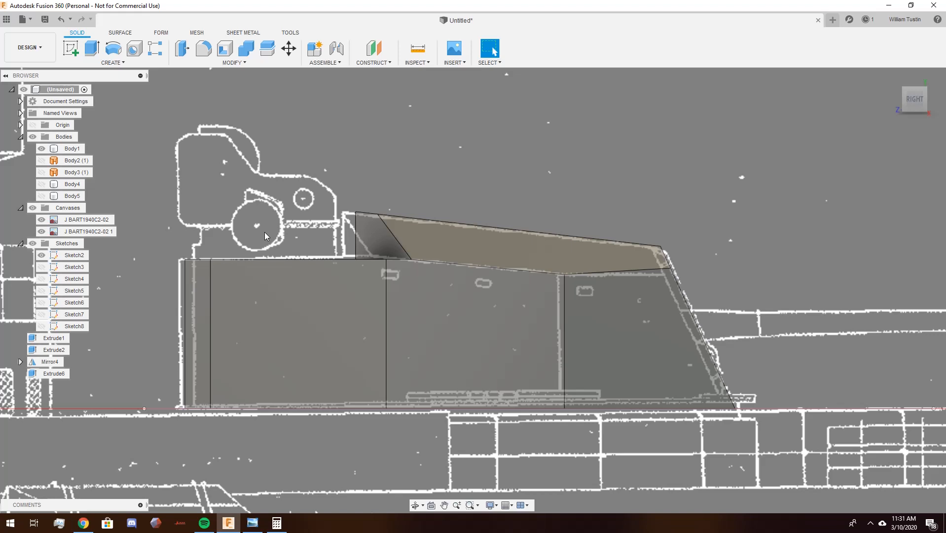
middle_click_drag(354, 182, 470, 190)
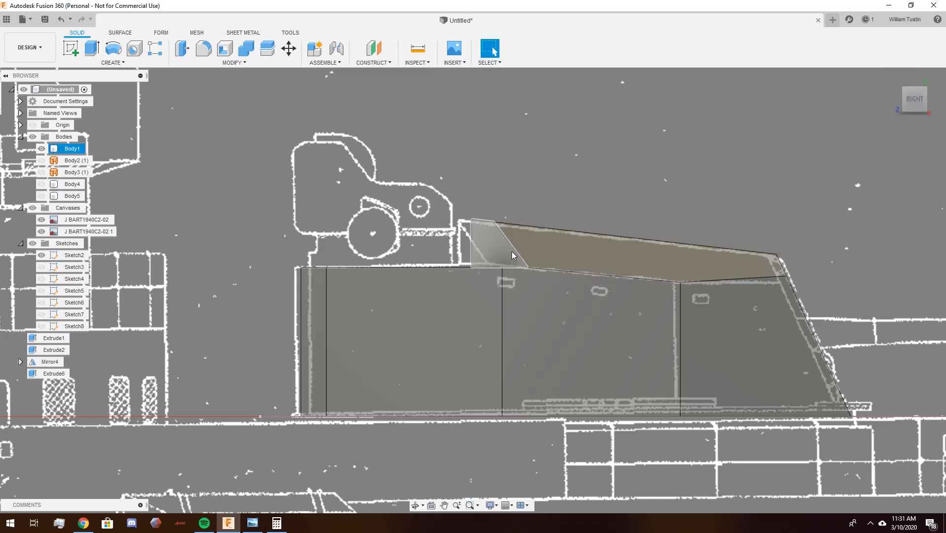
scroll(398, 270, "up", 5)
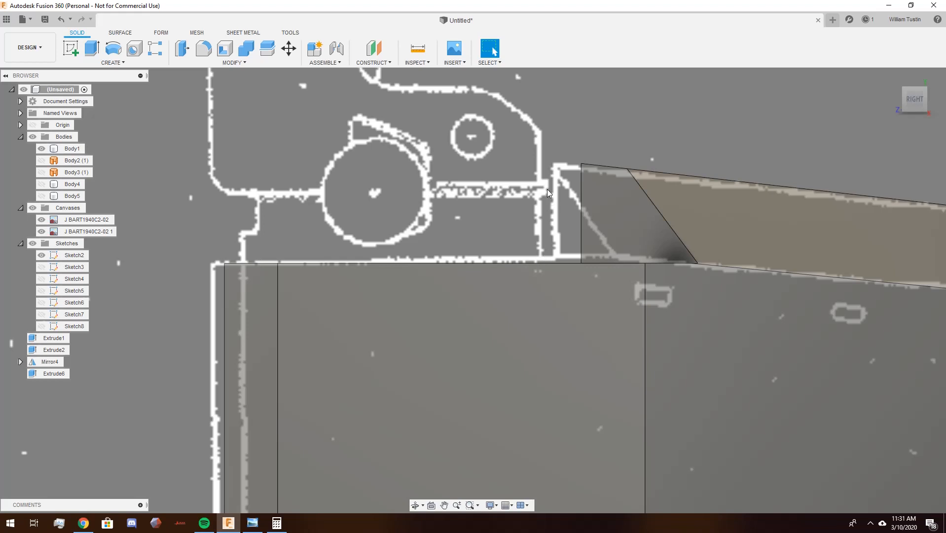
scroll(460, 174, "down", 5)
middle_click_drag(460, 174, 464, 252)
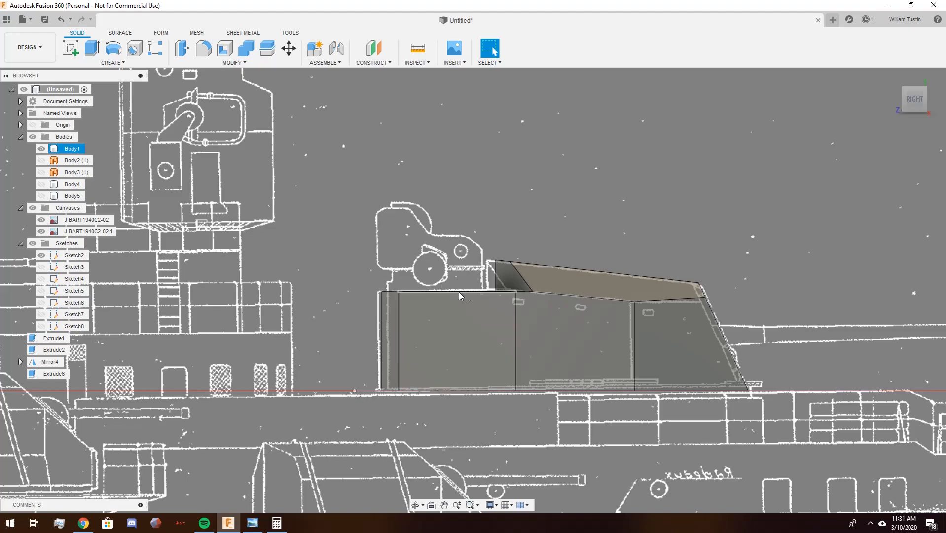
middle_click_drag(487, 271, 431, 335, "shift")
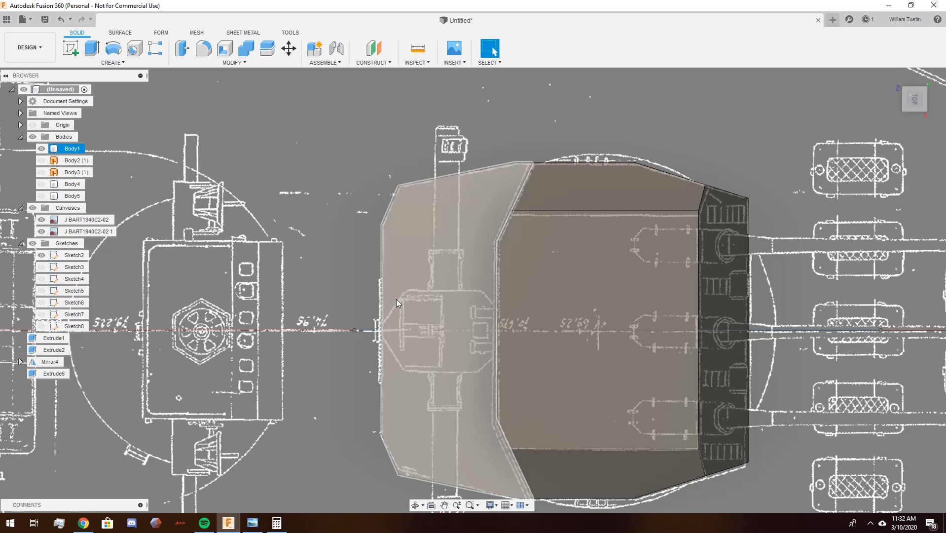
key("Escape")
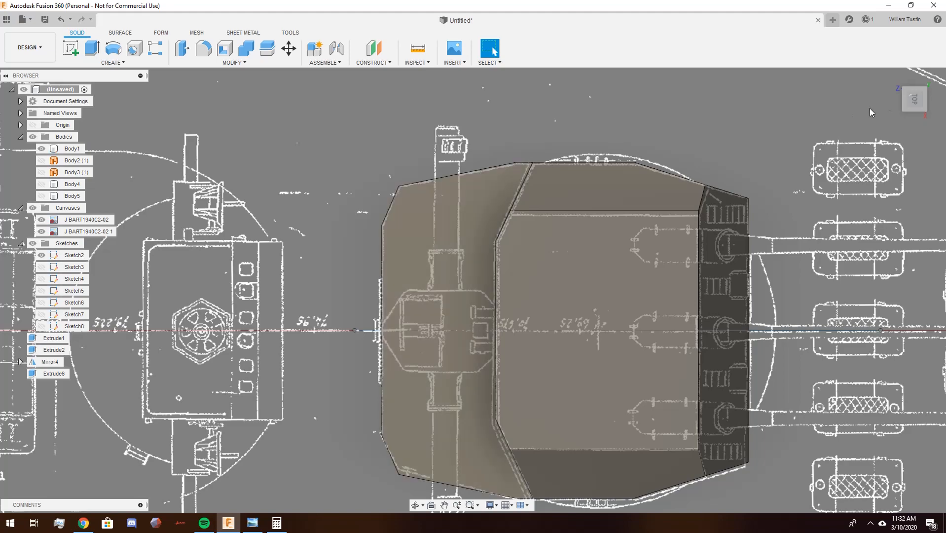
left_click(915, 118)
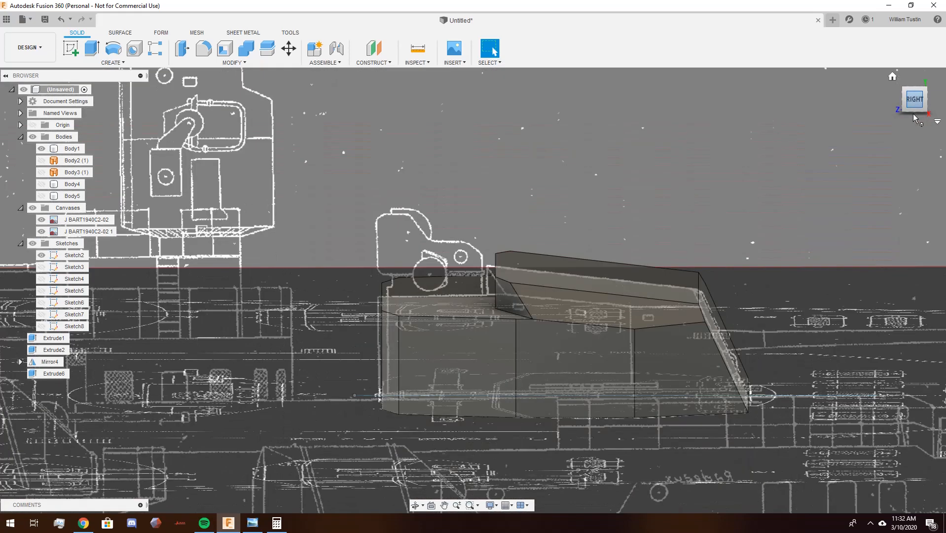
scroll(476, 289, "up", 5)
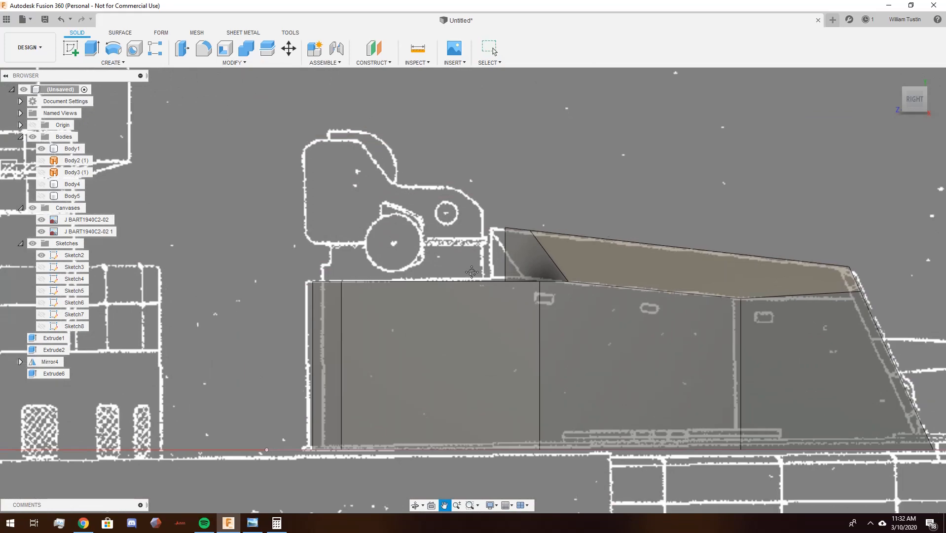
- Sketch two vertical lines about 0.123 in long on the side plane, tracing both sides of the rangefinder's base down to the rear roof
left_click(73, 49)
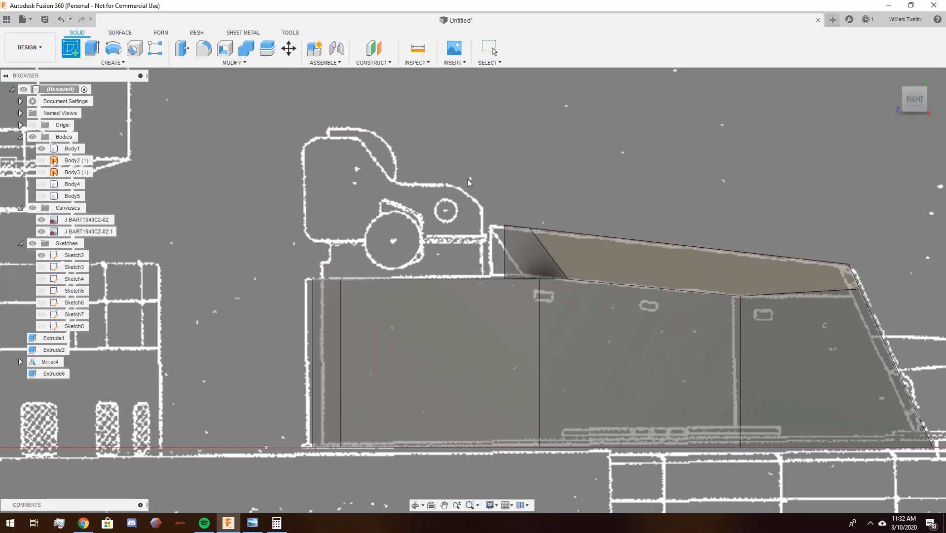
left_click(467, 179)
scroll(583, 298, "up", 10)
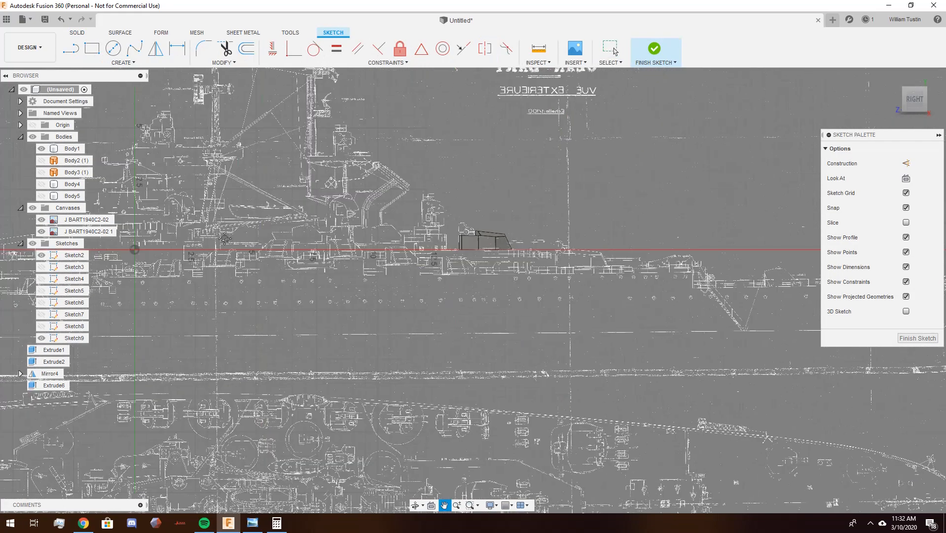
scroll(526, 255, "up", 5)
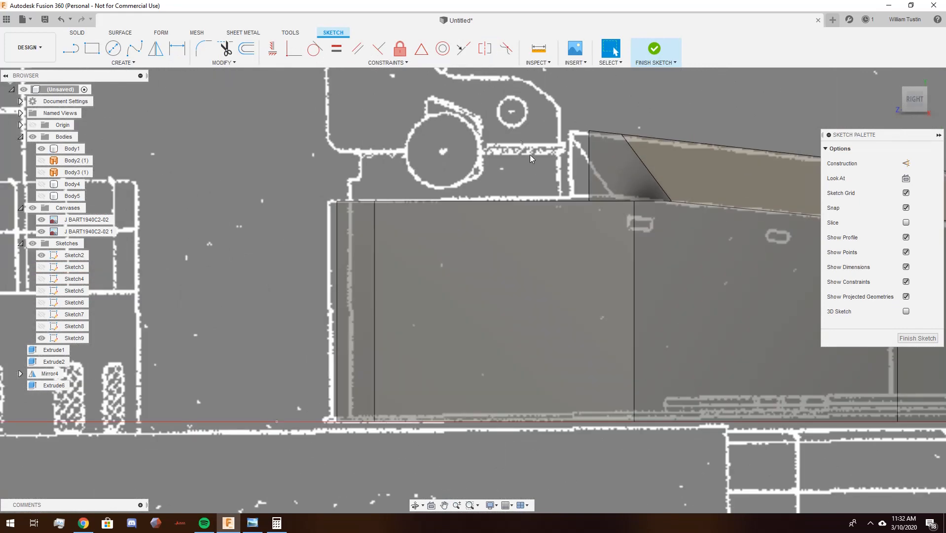
key("l")
scroll(317, 170, "up", 3)
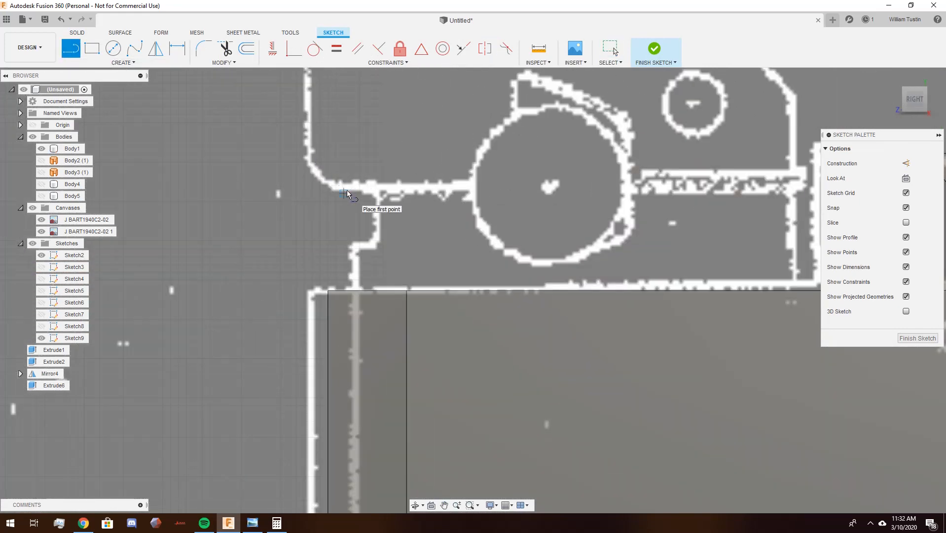
left_click(374, 194)
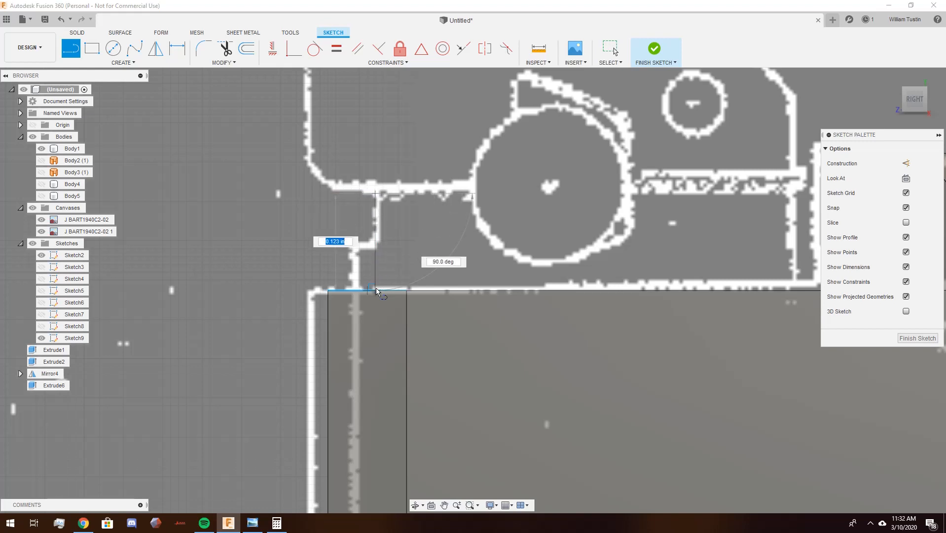
left_click(375, 290)
middle_click_drag(373, 291, 238, 279)
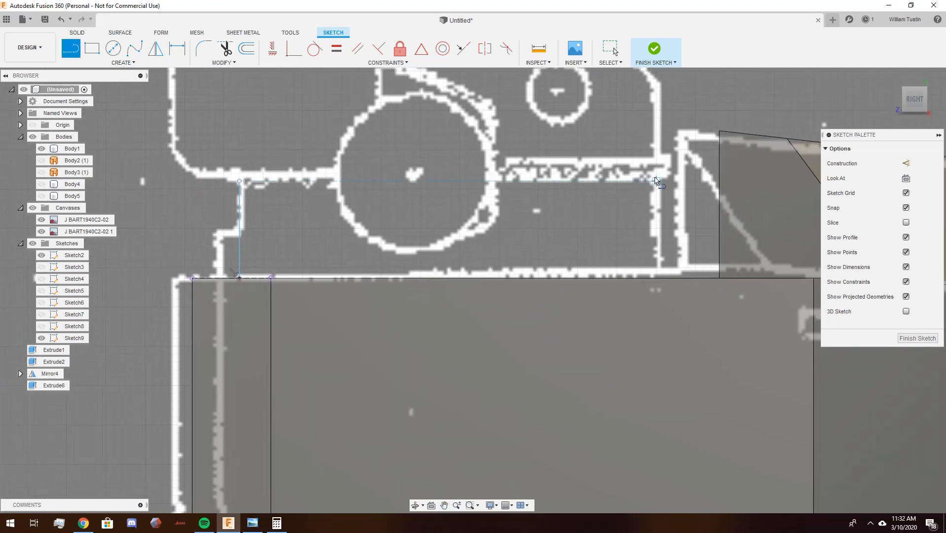
left_click(660, 179)
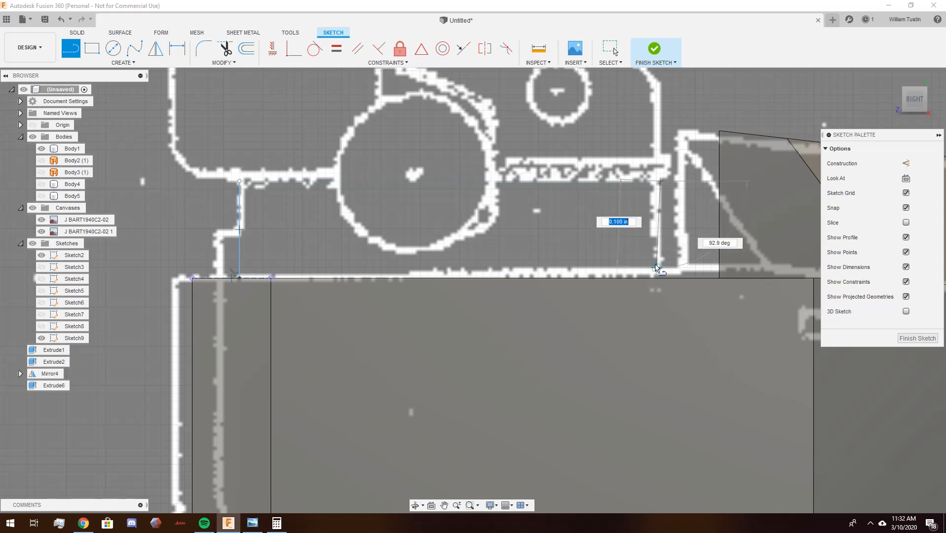
left_click(660, 277)
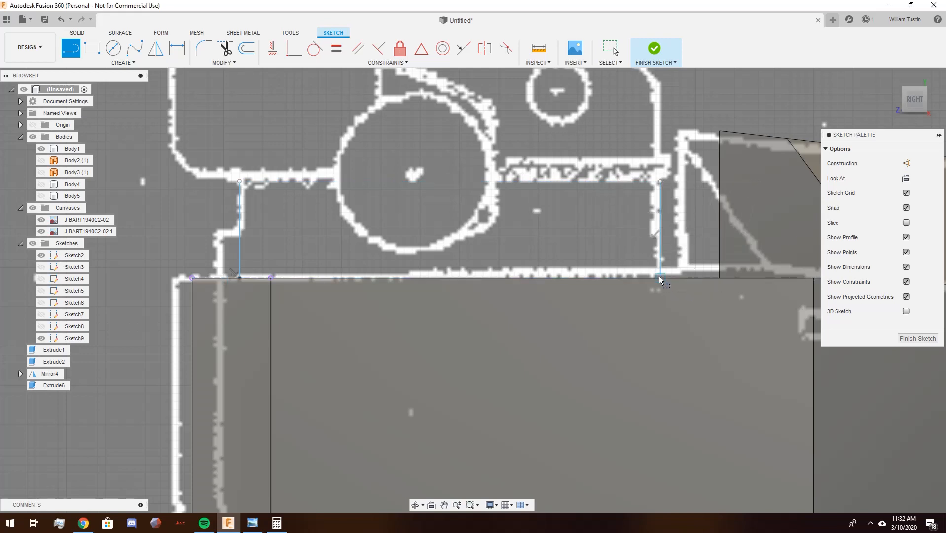
- Measure the spacing between the two vertical sketch lines and the height of the rear one
key("i")
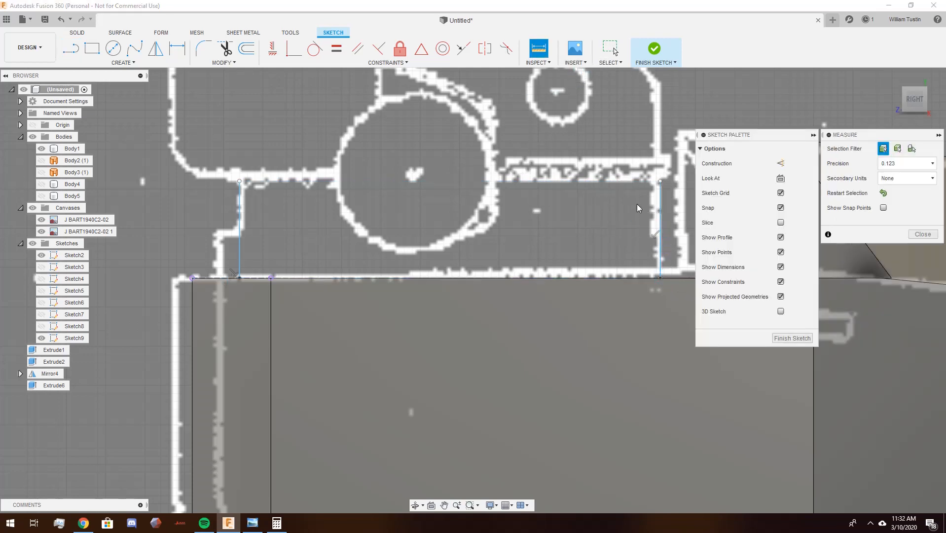
left_click(660, 207)
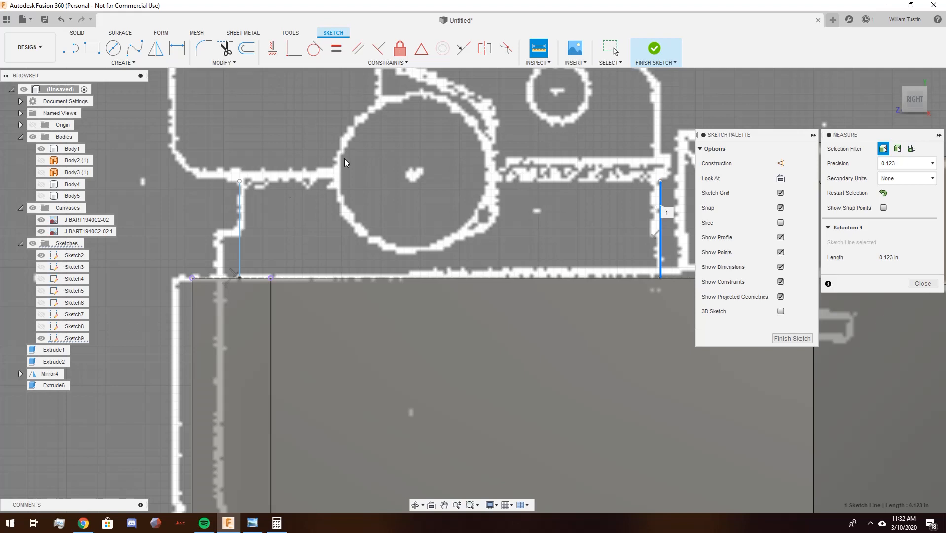
left_click(245, 208)
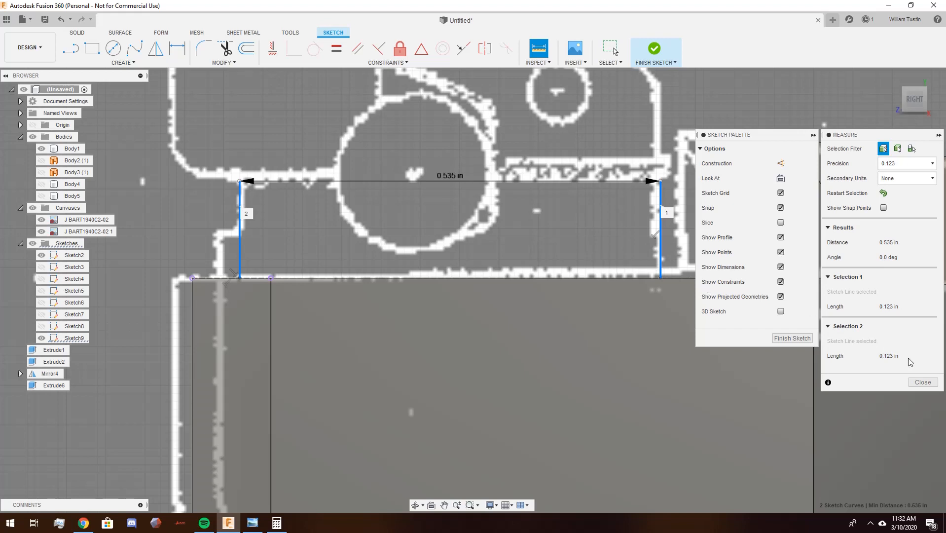
left_click(930, 383)
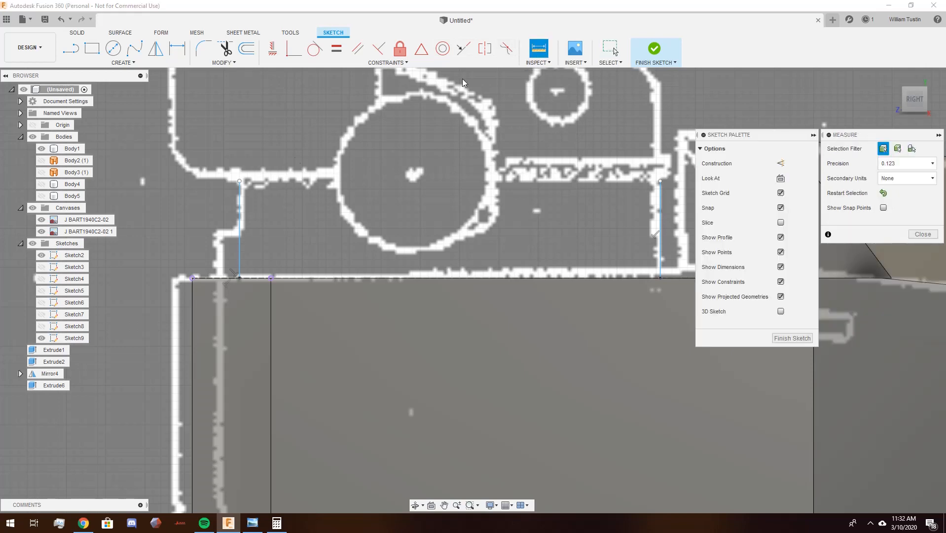
left_click(240, 181)
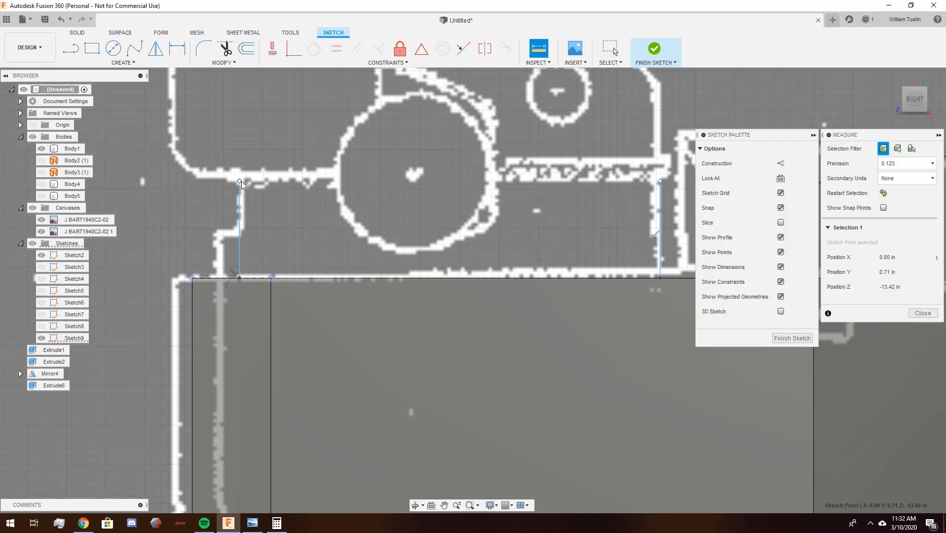
left_click(240, 278)
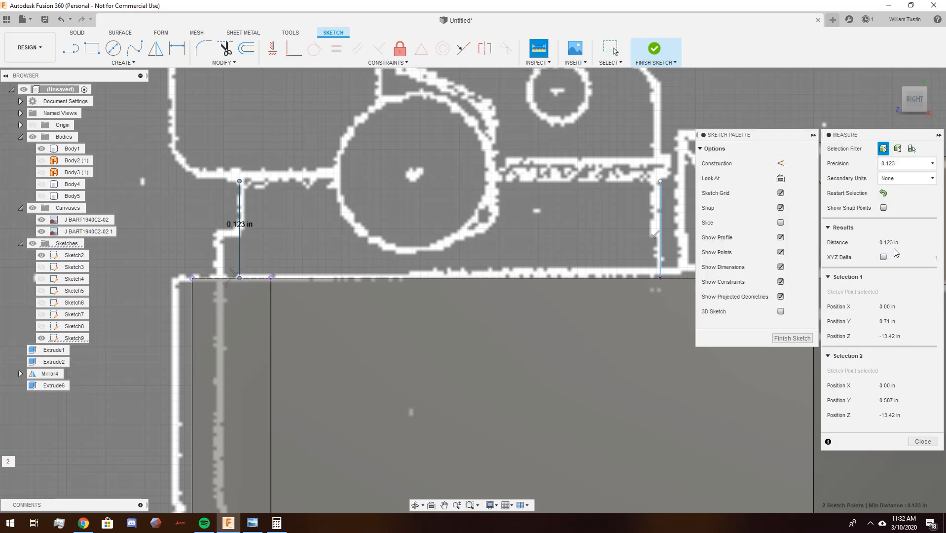
left_click(923, 442)
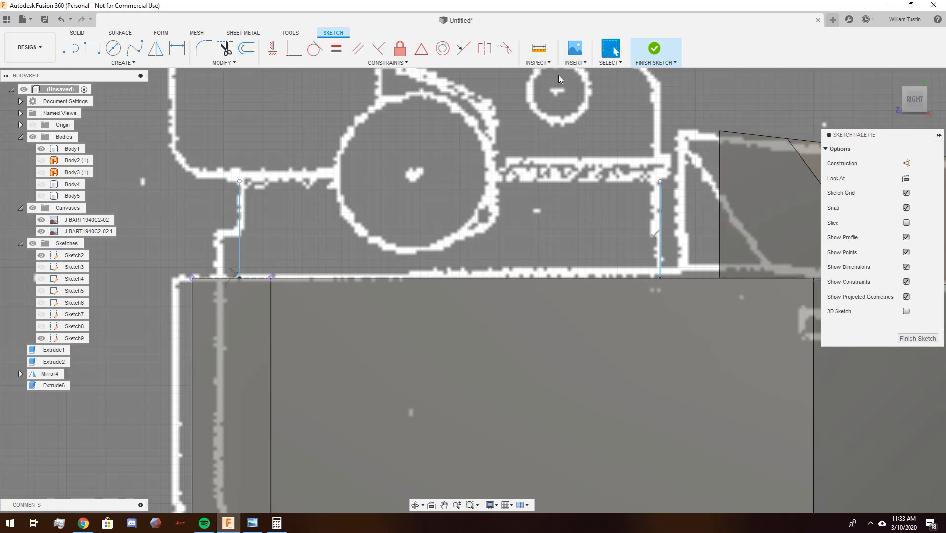
- Recheck the distance between the two vertical lines marking the rangefinder base's width
left_click(540, 54)
left_click(239, 216)
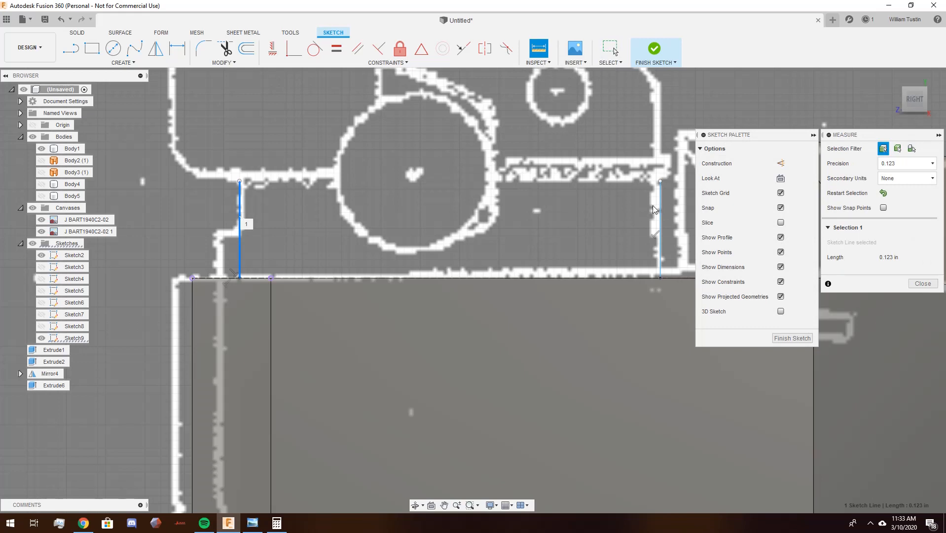
left_click(660, 207)
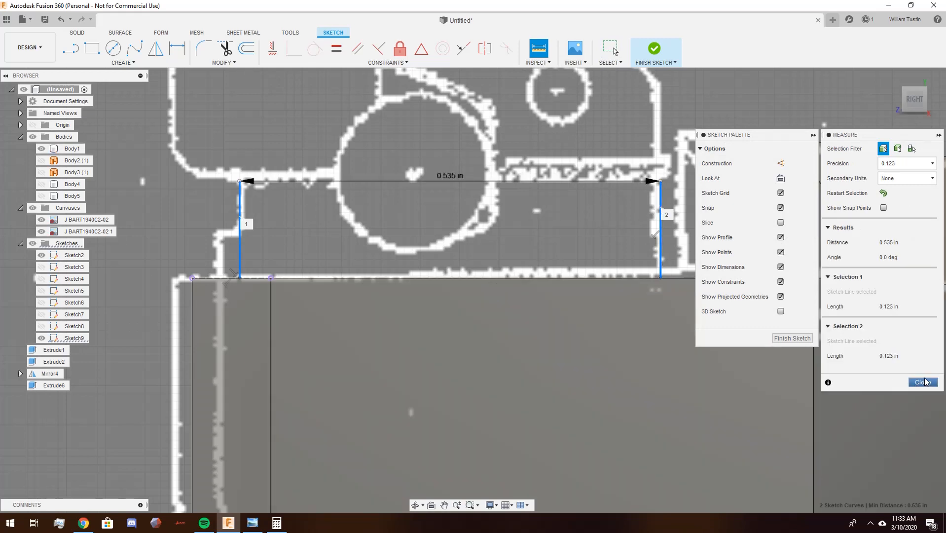
left_click(922, 382)
- Finish the sketch and delete it, removing the two vertical measuring lines
left_click(892, 337)
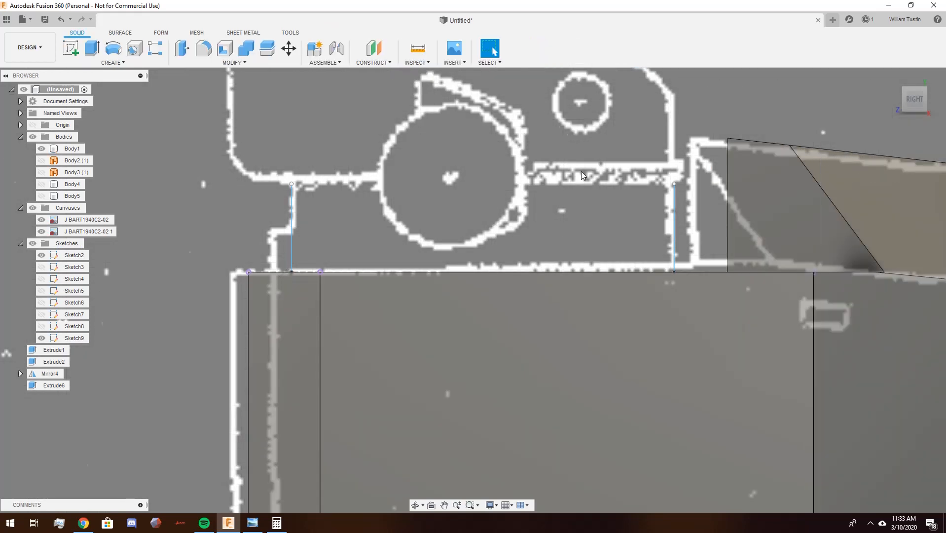
scroll(580, 172, "down", 3)
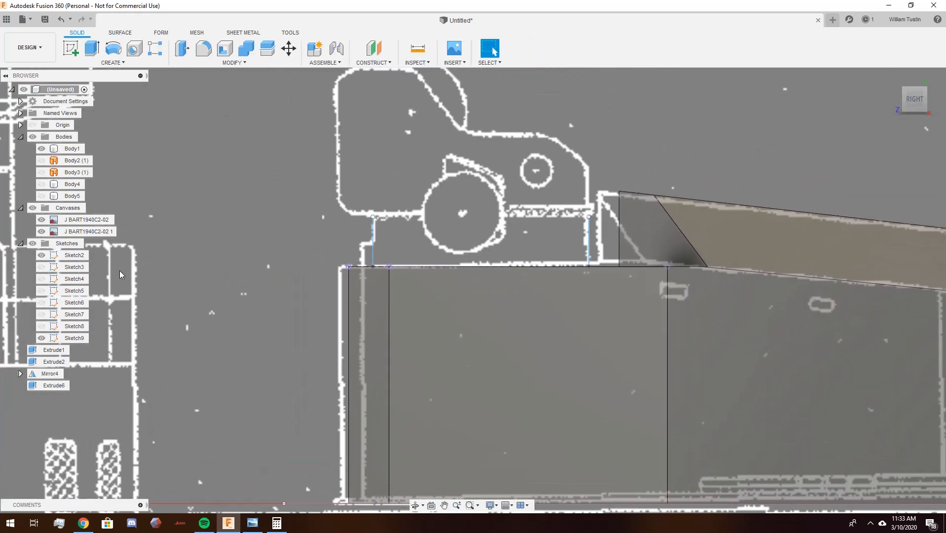
left_click(81, 338)
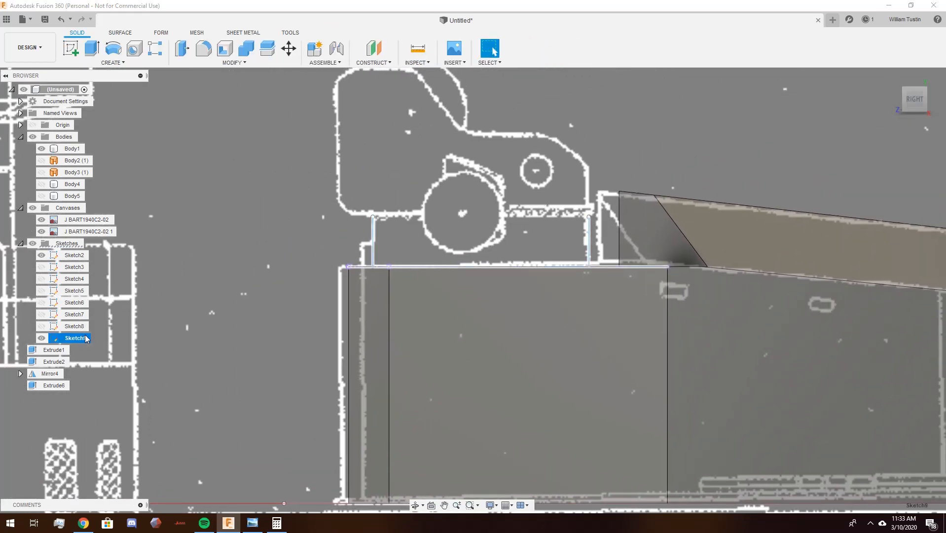
key("Delete")
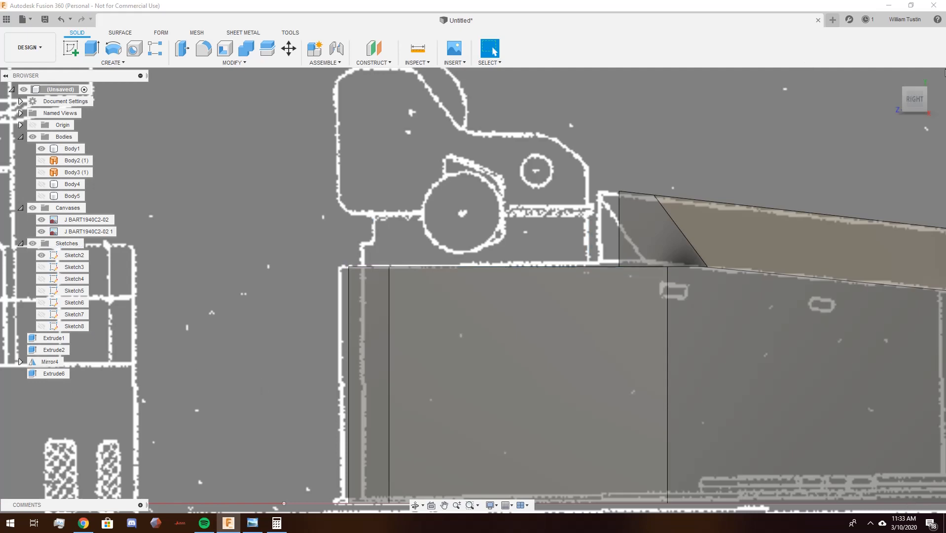
- Start a cylinder on the lower rear roof face, centred on the turret centreline within the plan drawing's rangefinder outline, with a 0.535 in diameter
left_click(915, 88)
left_click(916, 87)
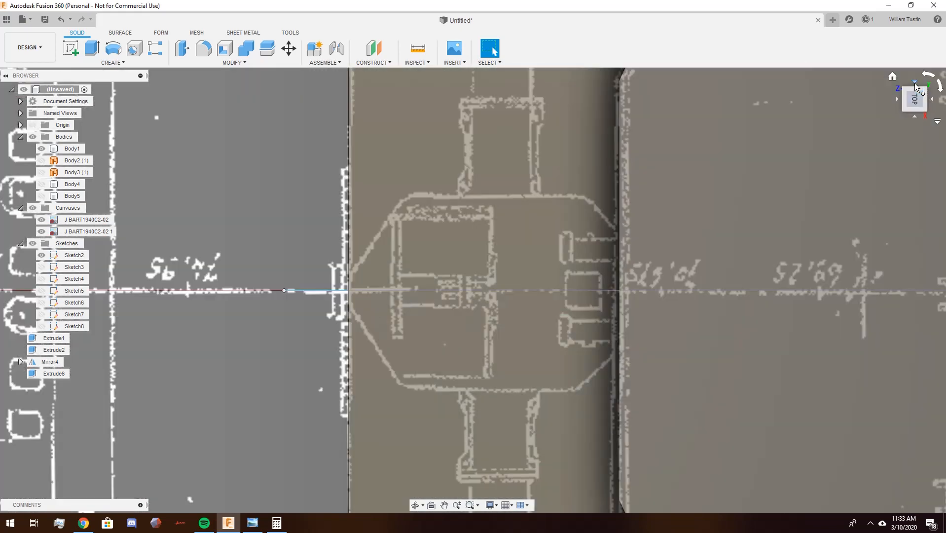
left_click(42, 231)
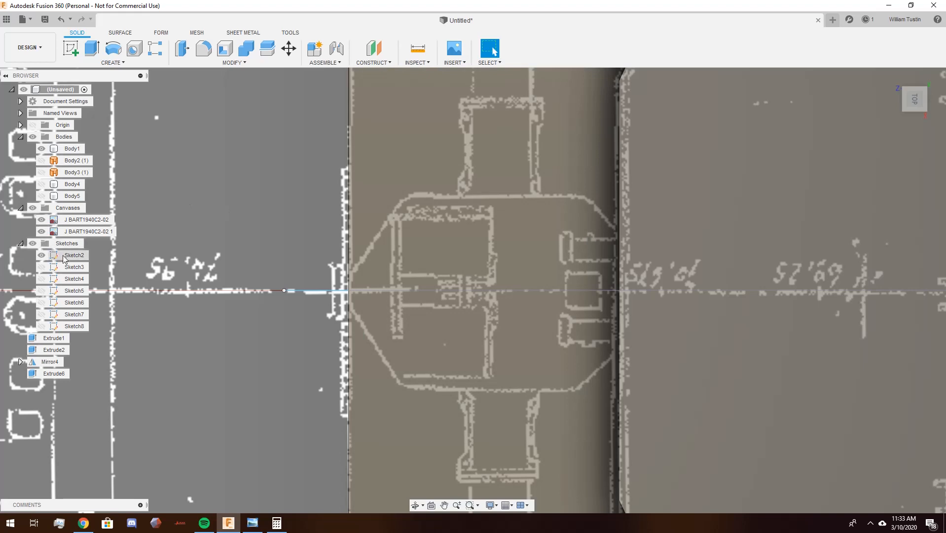
left_click(74, 255)
scroll(574, 319, "down", 5)
left_click(410, 258)
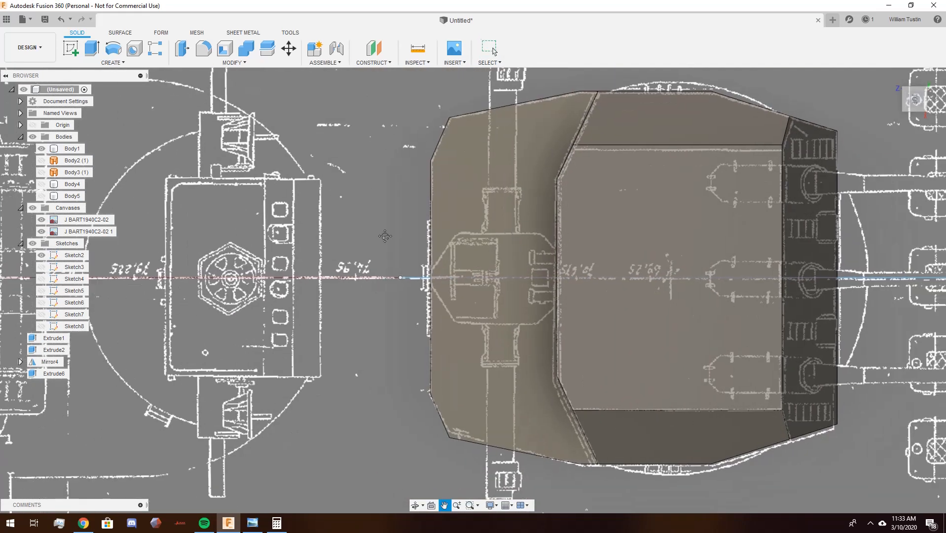
middle_click_drag(411, 258, 370, 228)
left_click(113, 63)
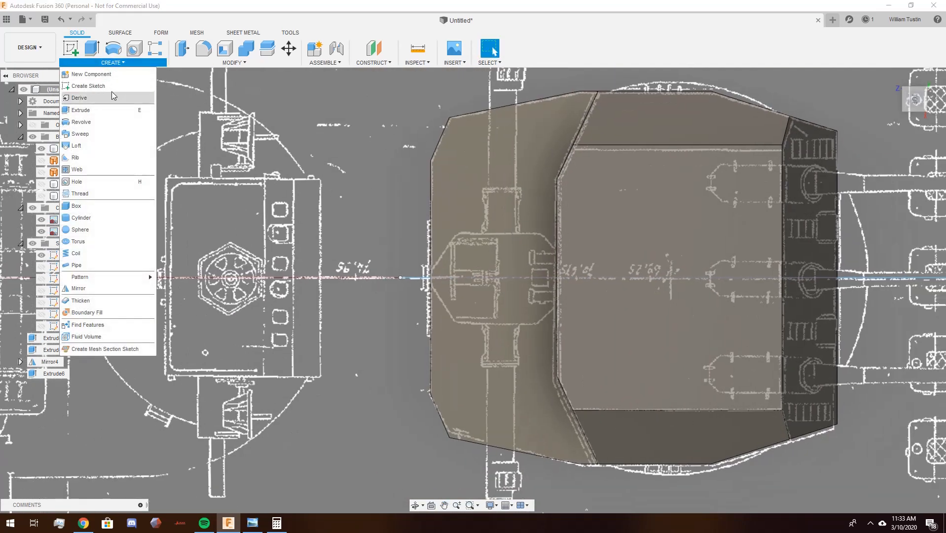
left_click(97, 219)
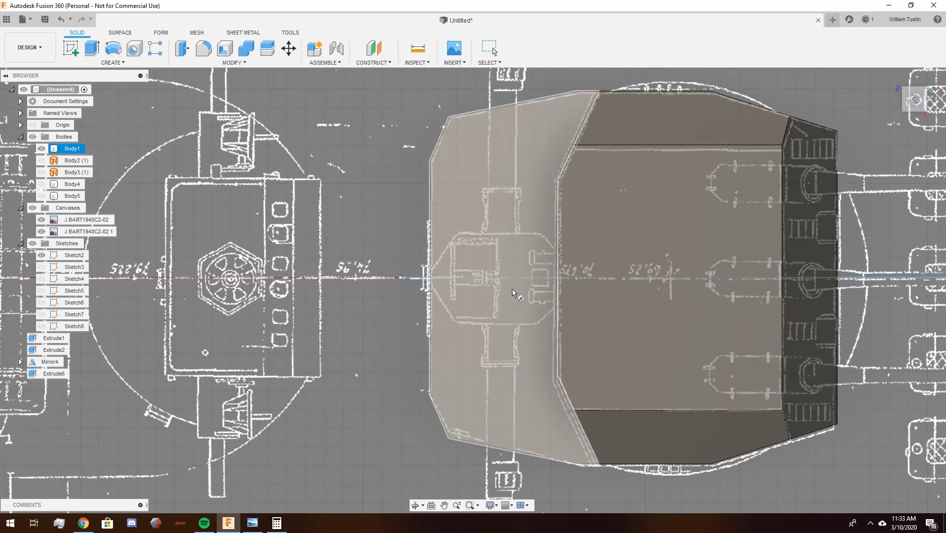
left_click(503, 260)
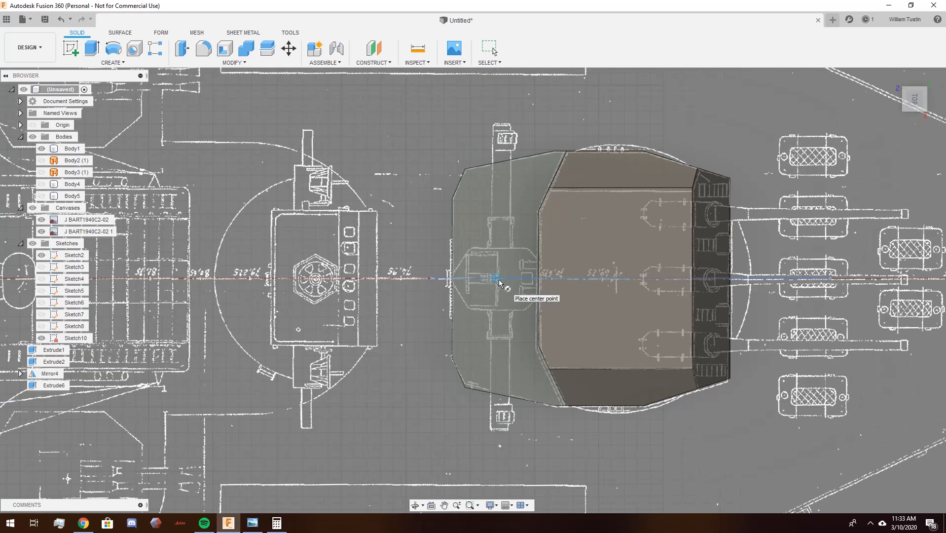
scroll(503, 281, "up", 5)
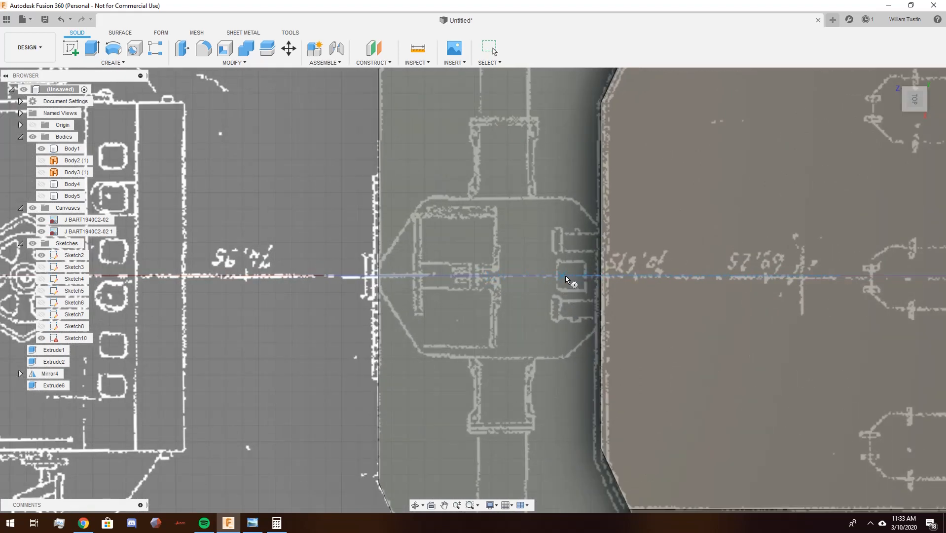
middle_click_drag(435, 279, 348, 305)
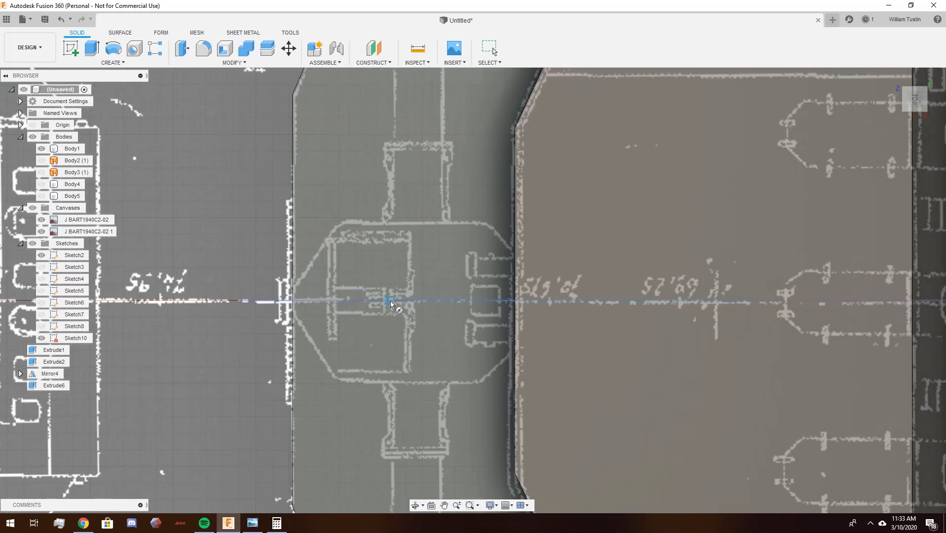
scroll(402, 301, "down", 3)
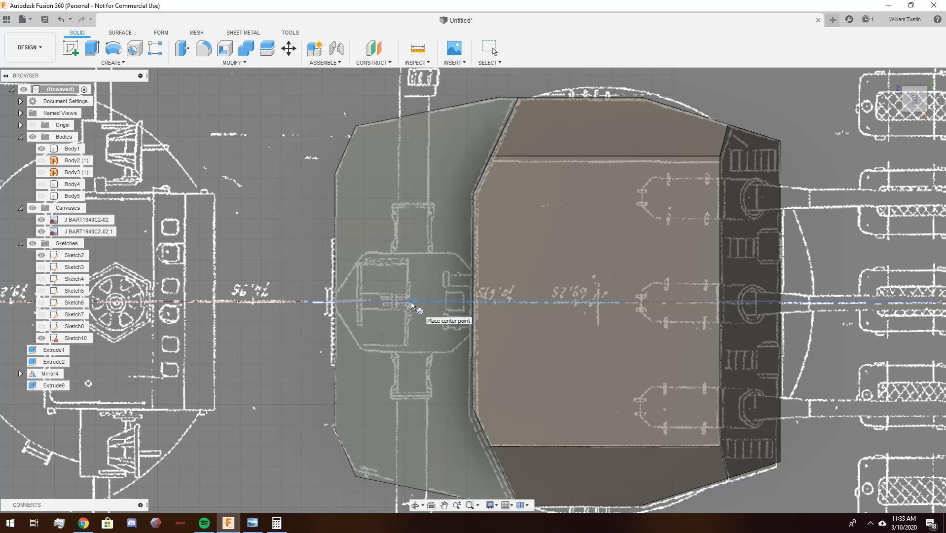
left_click(411, 301)
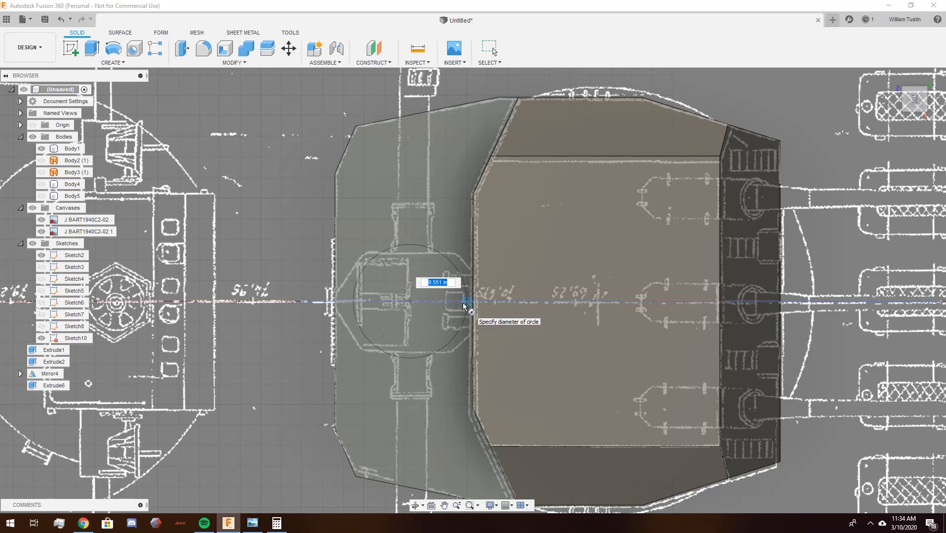
type(".535")
key("Return")
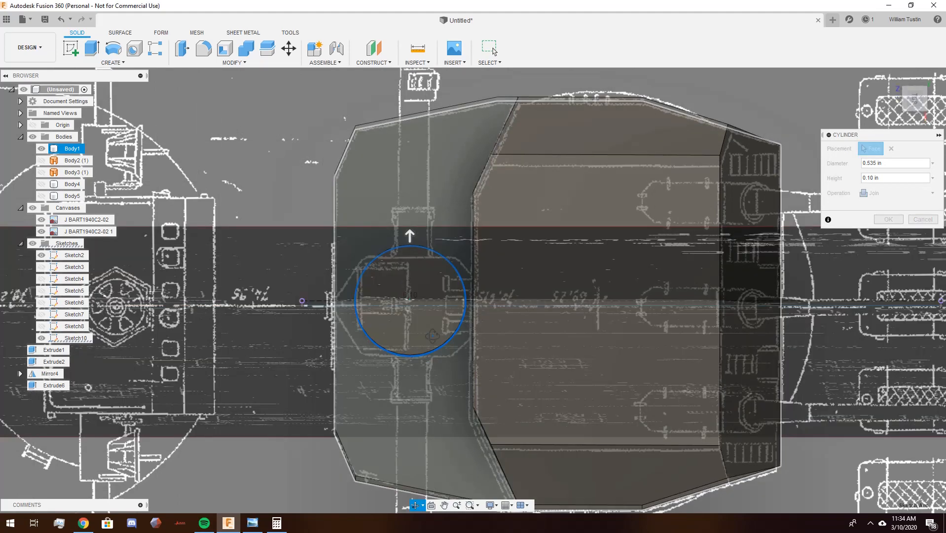
- Set the cylinder's height to 0.125 in, join it to the turret, and check it in the right side view
type(".125")
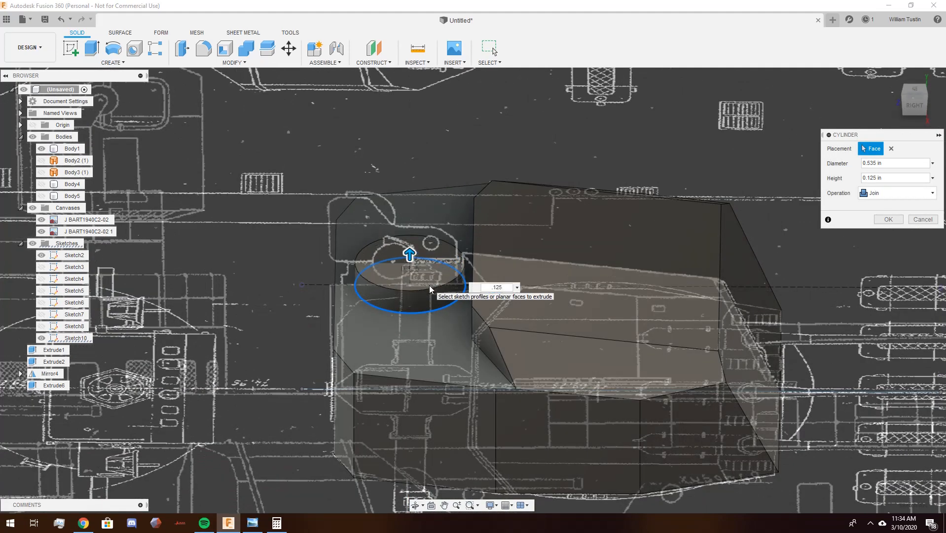
left_click(914, 104)
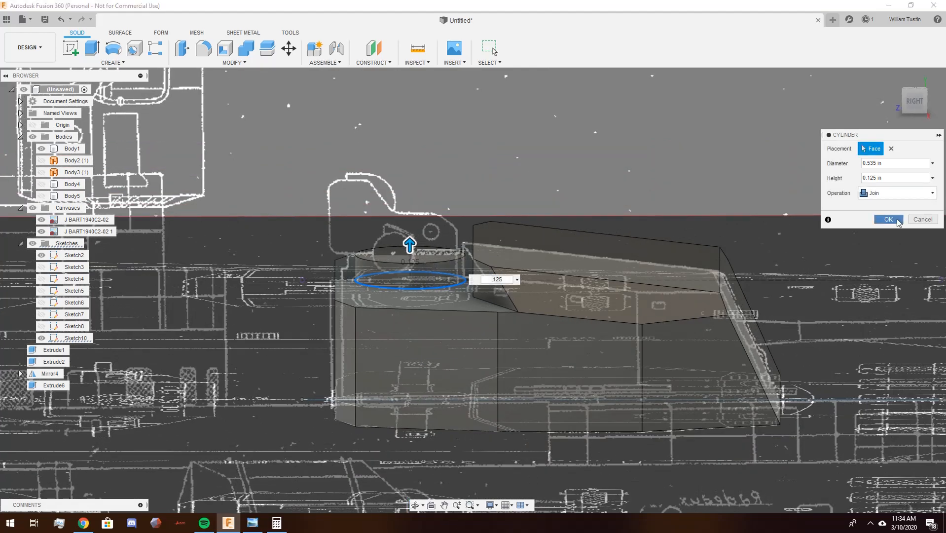
left_click(888, 219)
middle_click_drag(687, 232, 690, 253, "shift")
left_click(915, 101)
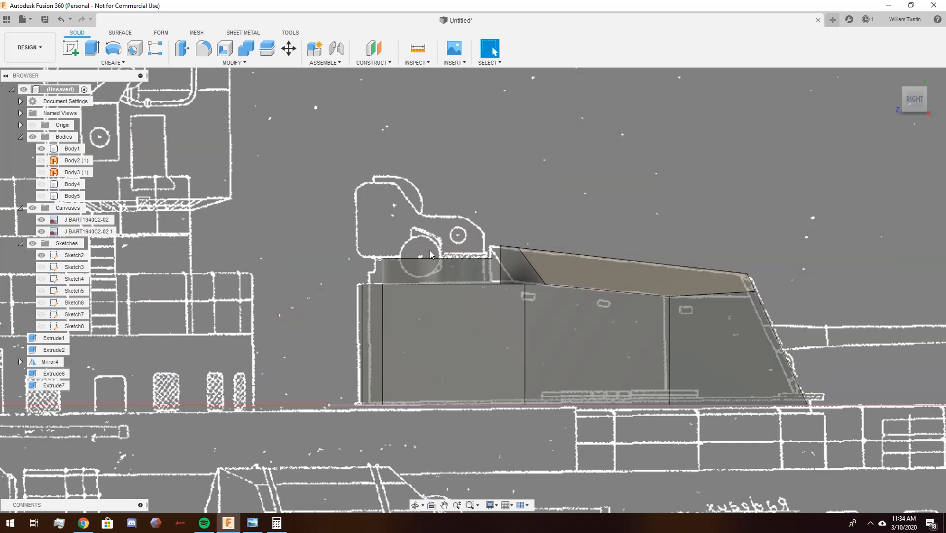
- Start a cylinder centred on the rangefinder tube's circle in the side drawing, with a diameter of 0.1875 in
scroll(413, 221, "down", 1)
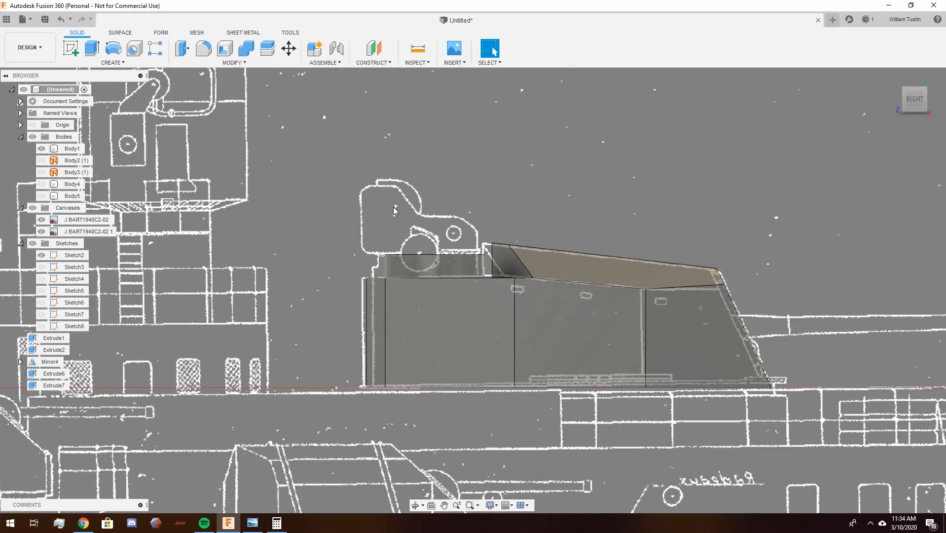
left_click(101, 63)
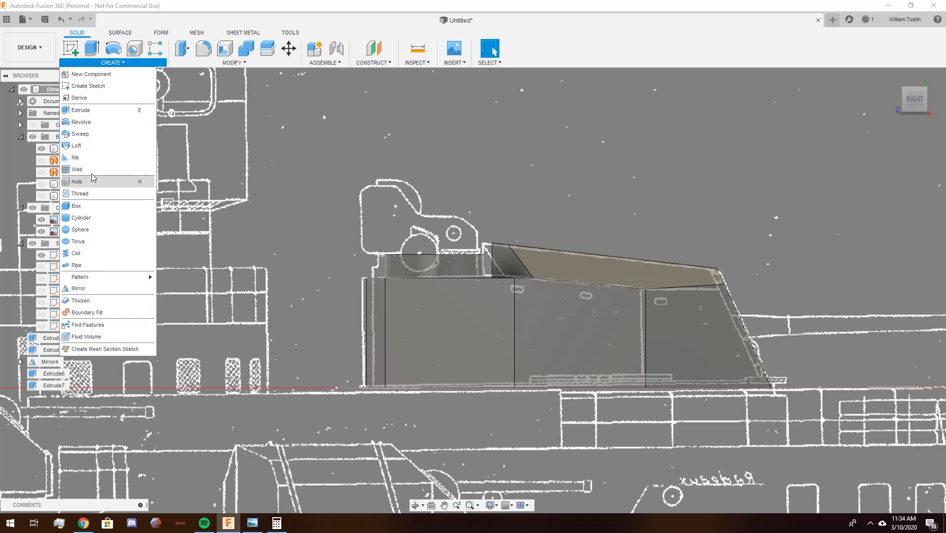
left_click(99, 217)
scroll(413, 248, "up", 3)
scroll(413, 246, "up", 3)
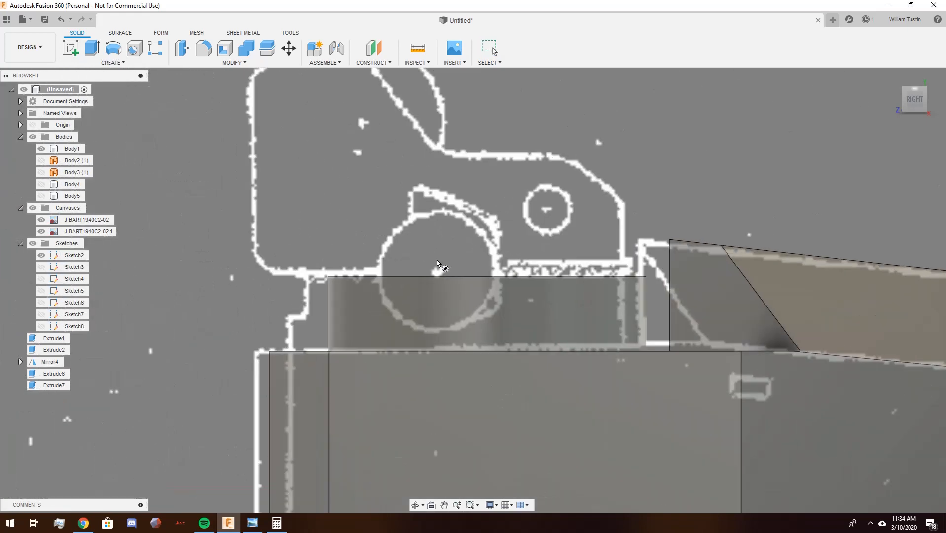
left_click(438, 268)
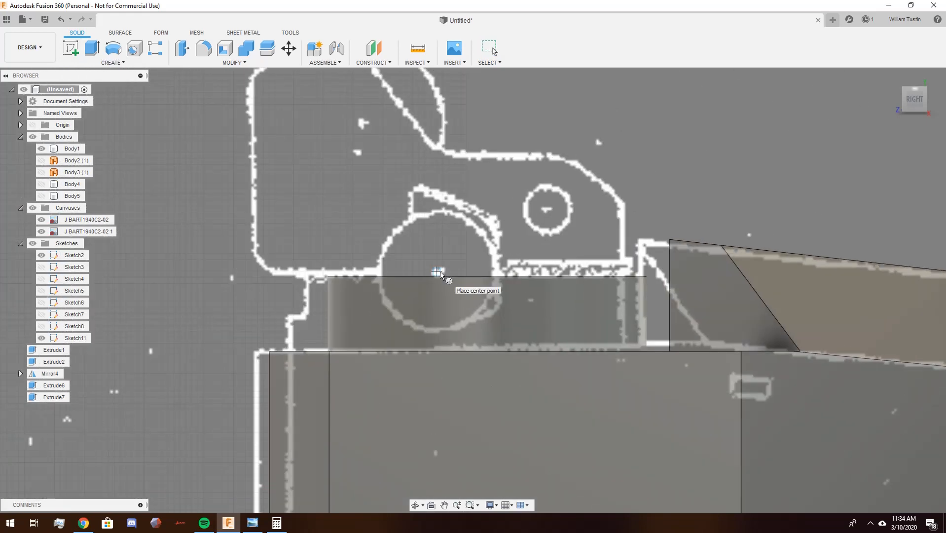
scroll(439, 271, "up", 4)
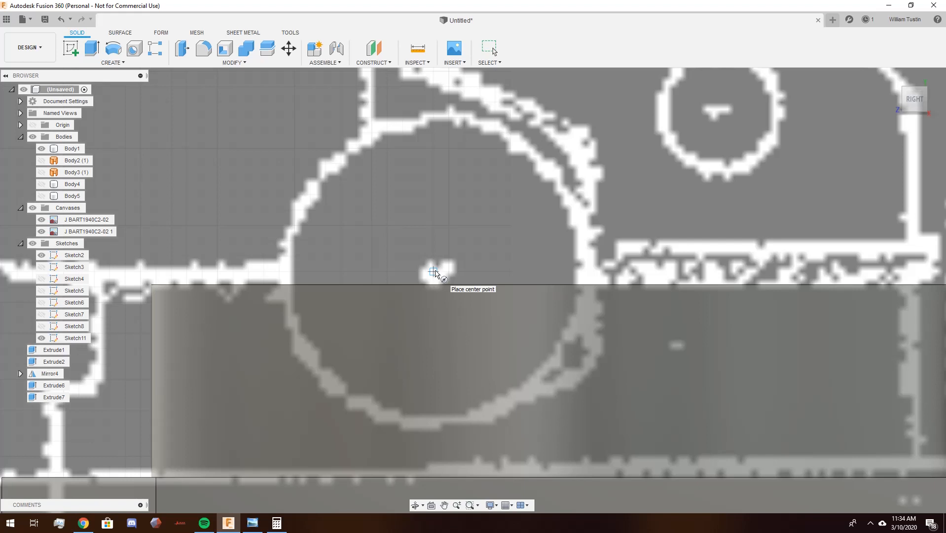
left_click(434, 271)
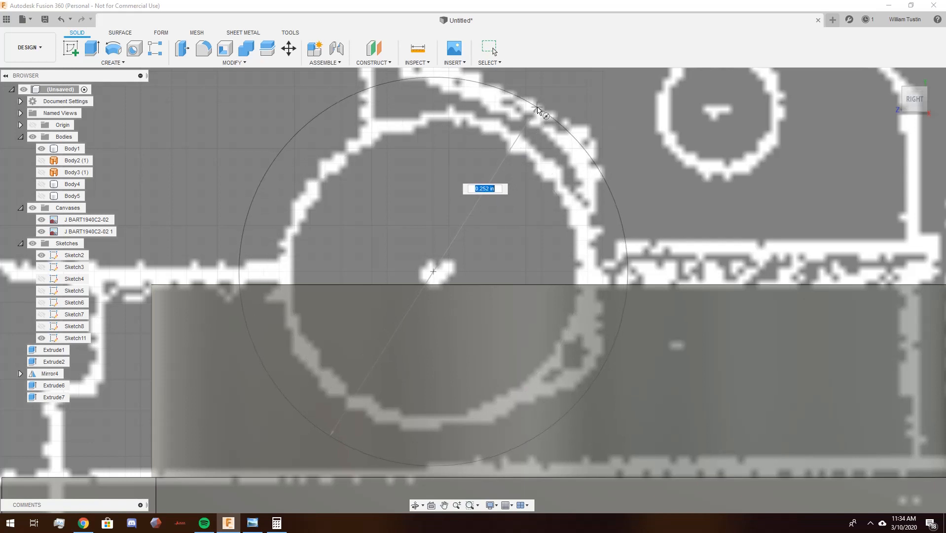
key("BackSpace")
type(".25")
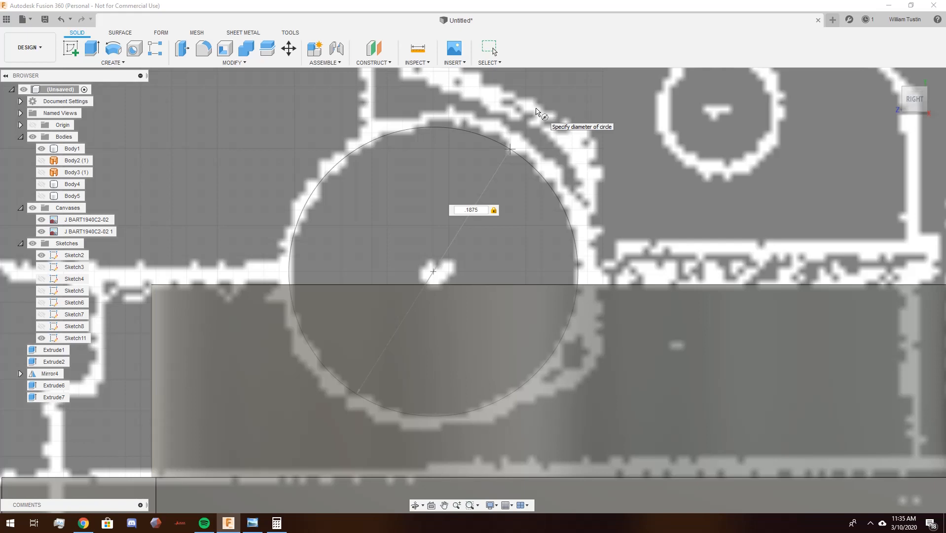
key("Return")
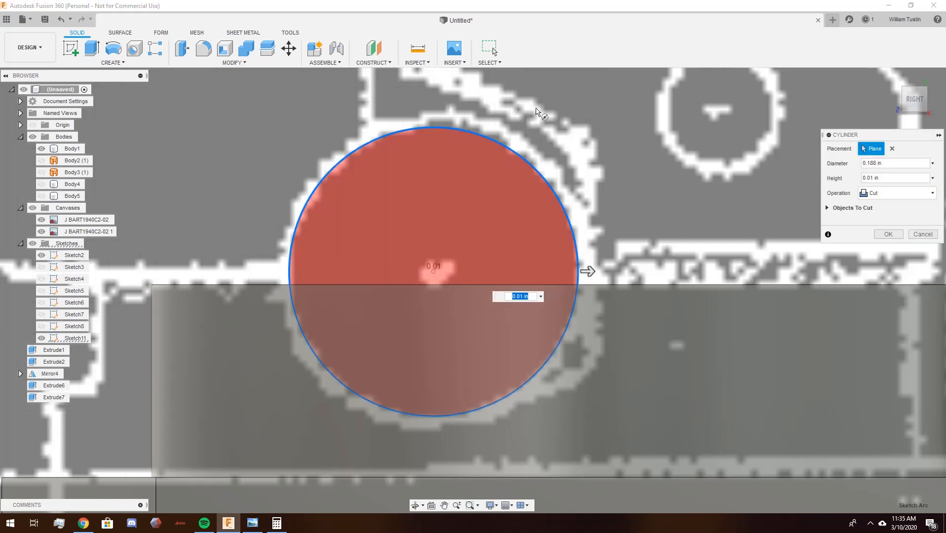
- Pull the tube cylinder sideways to a height of about 0.61 in and set its operation to New Body
middle_click_drag(614, 260, 559, 279, "shift")
scroll(558, 278, "down", 4)
middle_click_drag(458, 242, 584, 174)
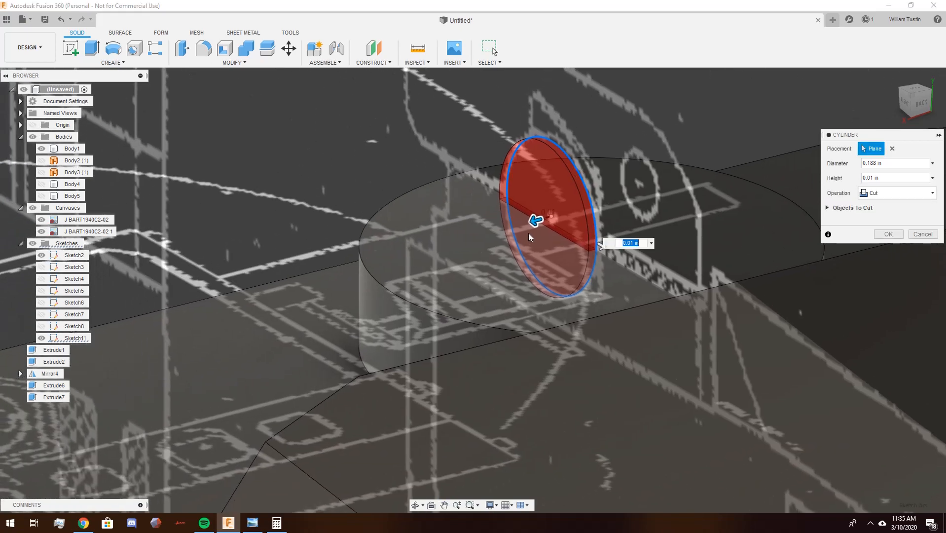
left_click_drag(529, 237, 91, 341)
scroll(443, 303, "down", 2)
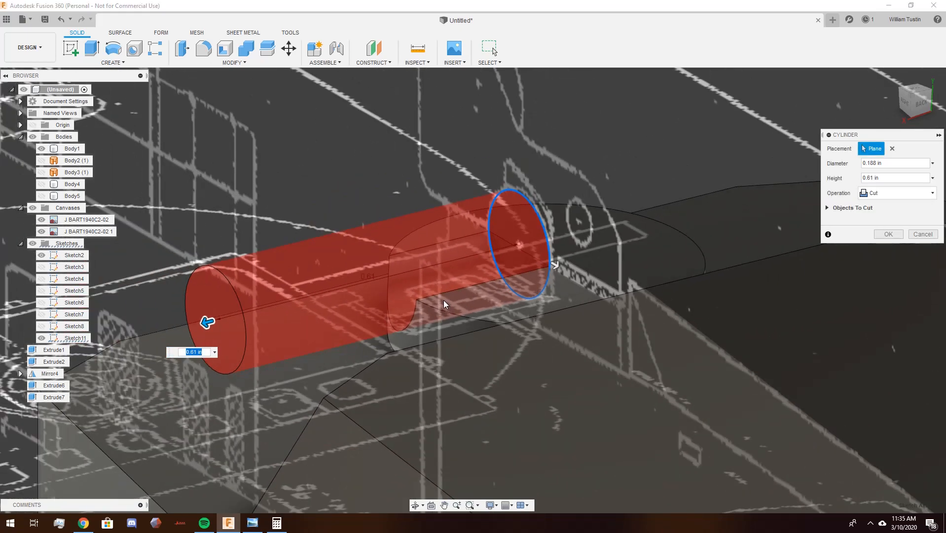
scroll(443, 299, "down", 2)
left_click(883, 194)
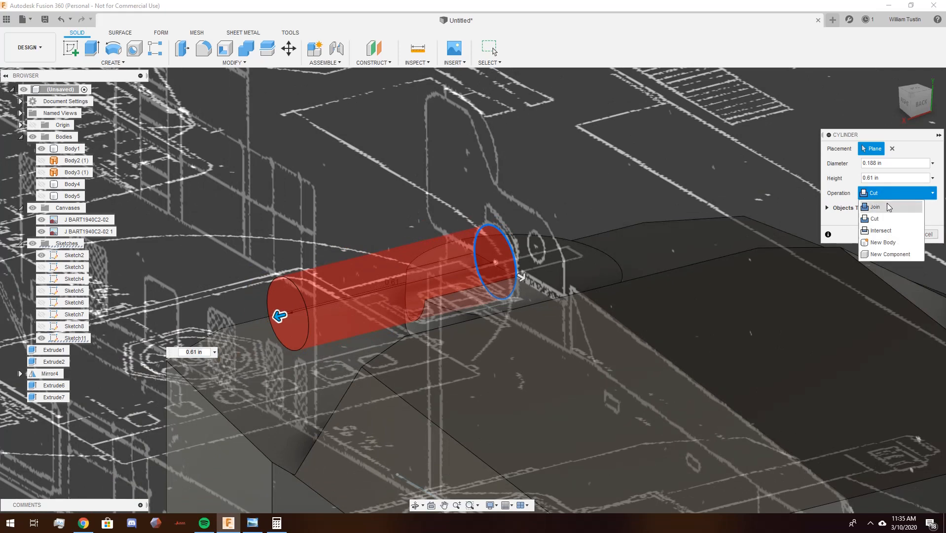
left_click(893, 243)
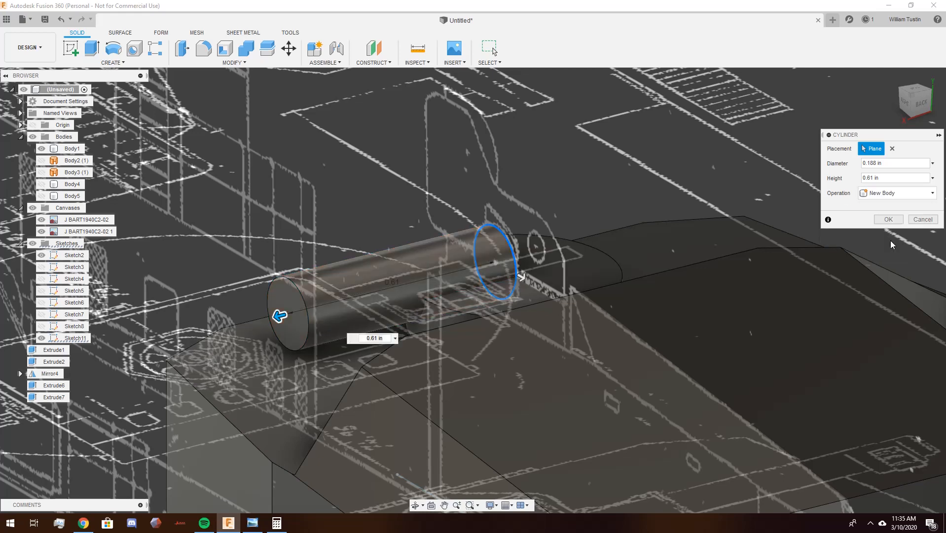
- Extend the tube cylinder to a height of 1.17 in against the plan drawing's rangefinder end, and create it
middle_click_drag(422, 189, 549, 161)
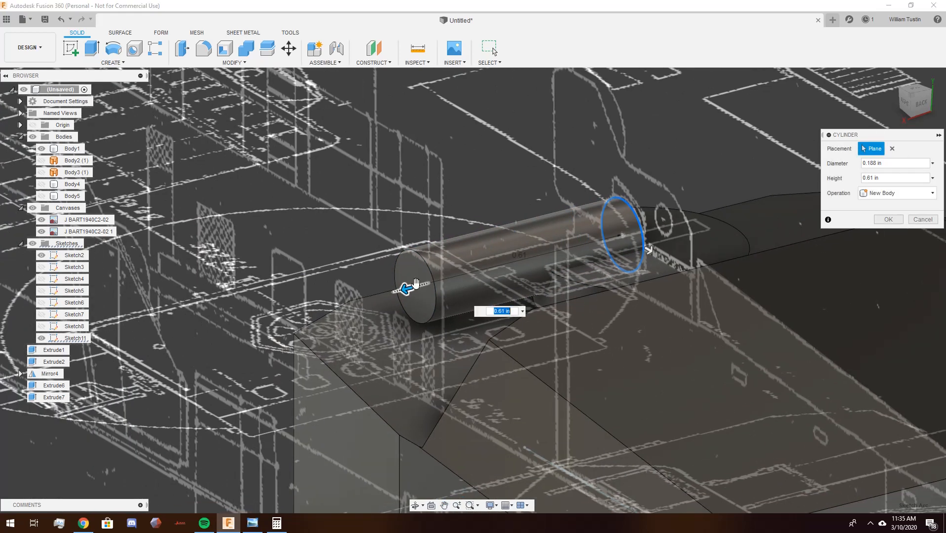
left_click_drag(407, 288, 358, 295)
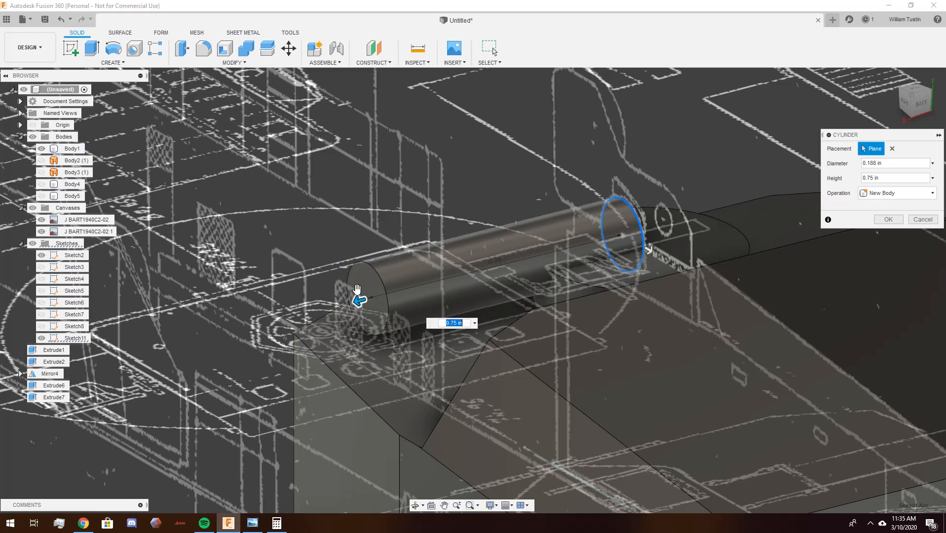
left_click(918, 90)
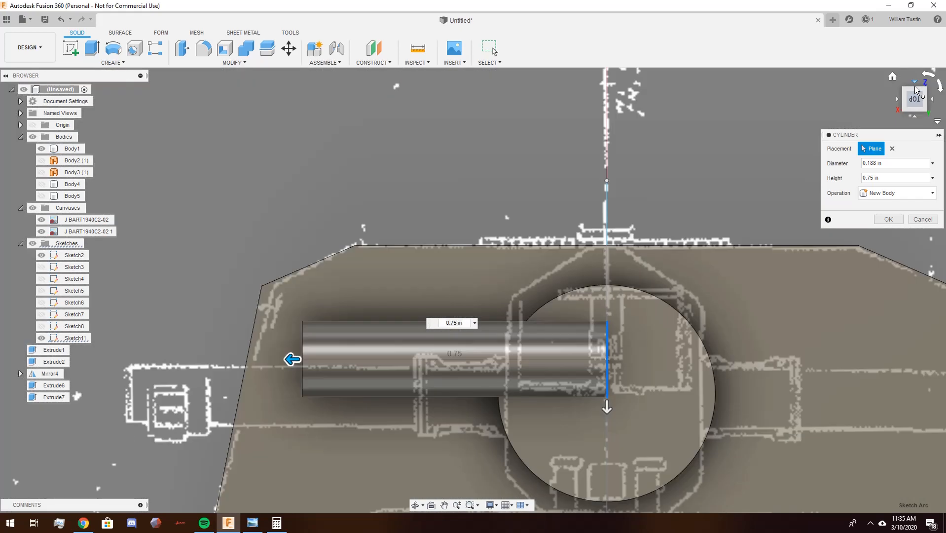
middle_click_drag(274, 259, 508, 187)
left_click_drag(524, 246, 380, 239)
scroll(373, 255, "up", 3)
scroll(288, 288, "down", 5)
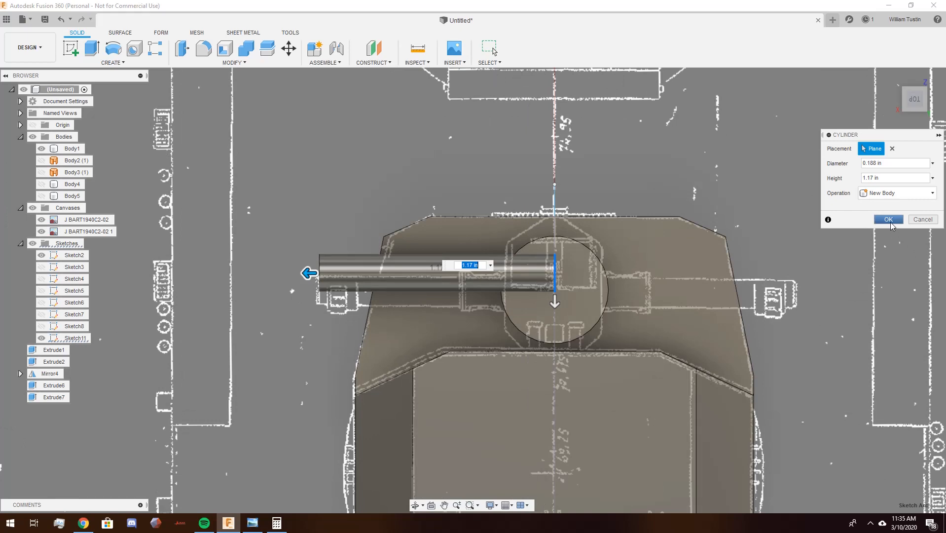
left_click(888, 219)
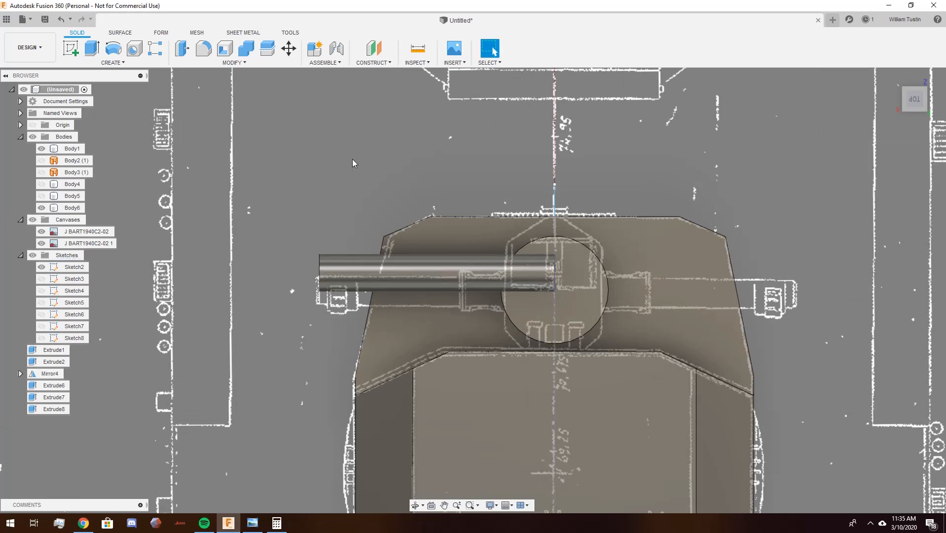
- Mirror the tube body across the vertical origin plane on the turret's centreline, and hide the canvases for a clear view
middle_click_drag(311, 217, 321, 193, "shift")
left_click(73, 208)
middle_click_drag(123, 212, 103, 217, "shift")
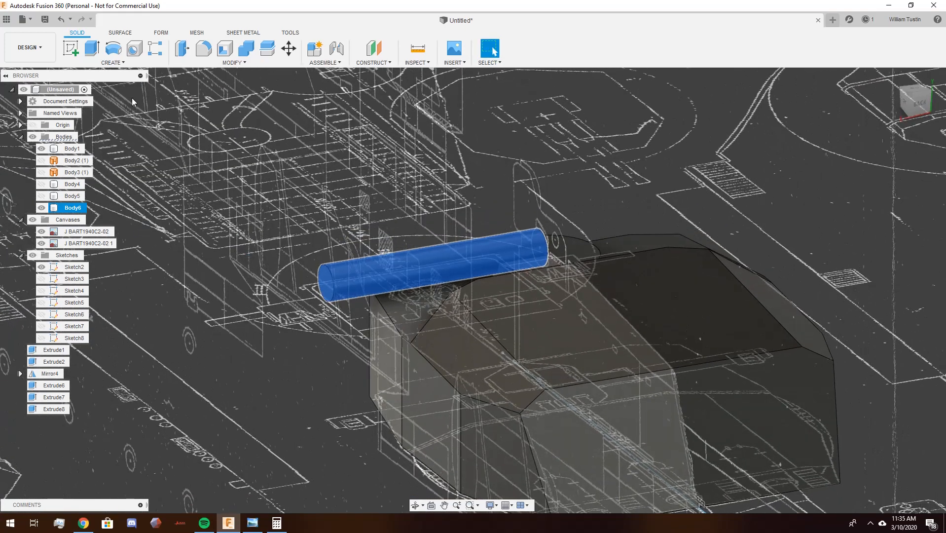
left_click(120, 63)
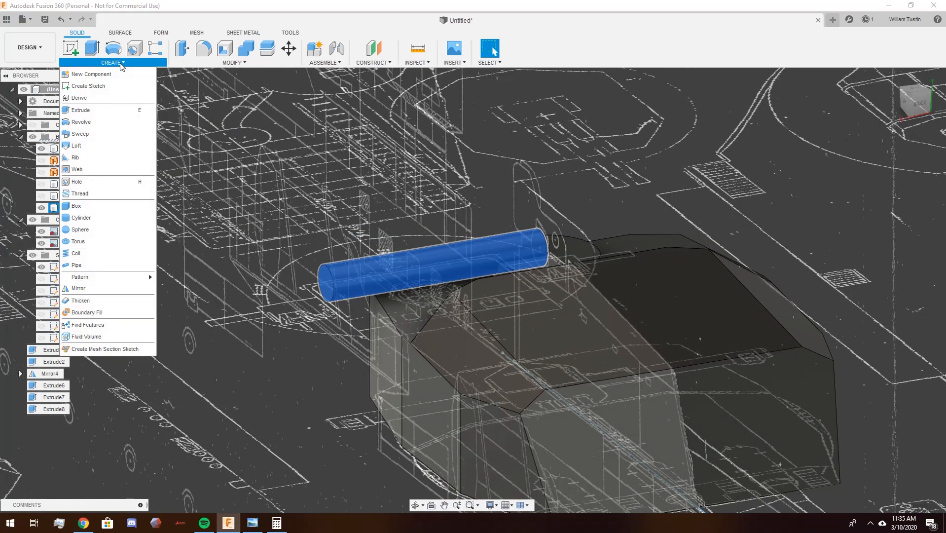
left_click(113, 288)
scroll(592, 183, "down", 10)
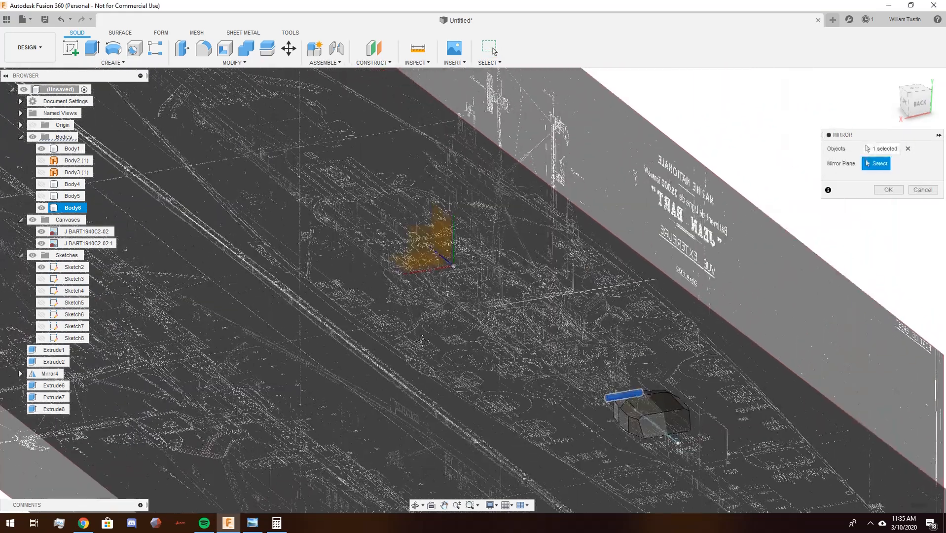
left_click(442, 231)
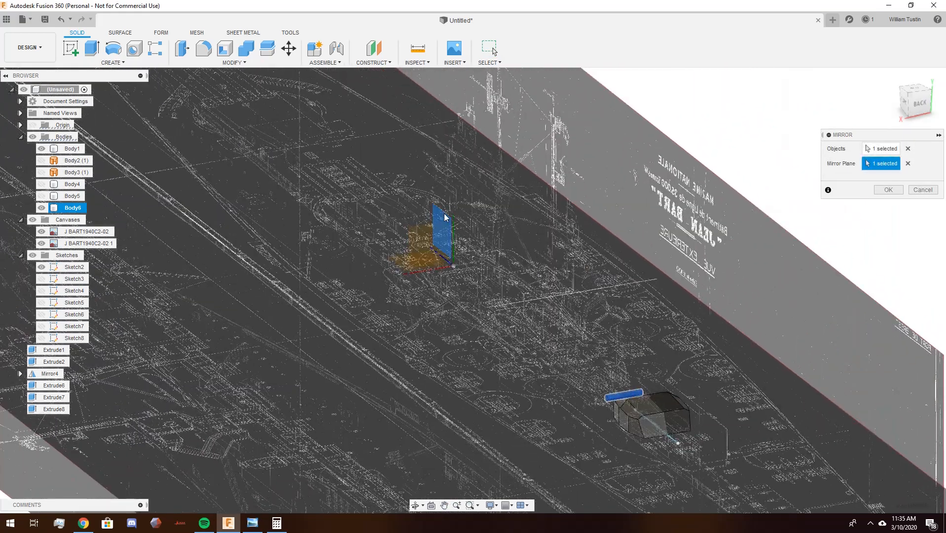
scroll(652, 302, "up", 10)
scroll(540, 262, "up", 3)
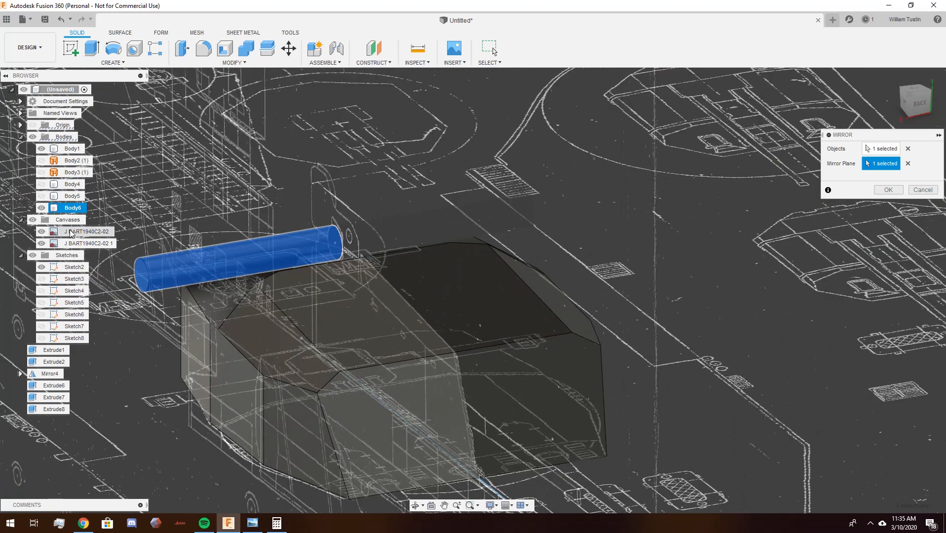
left_click(32, 220)
middle_click_drag(395, 202, 565, 190, "shift")
left_click(887, 190)
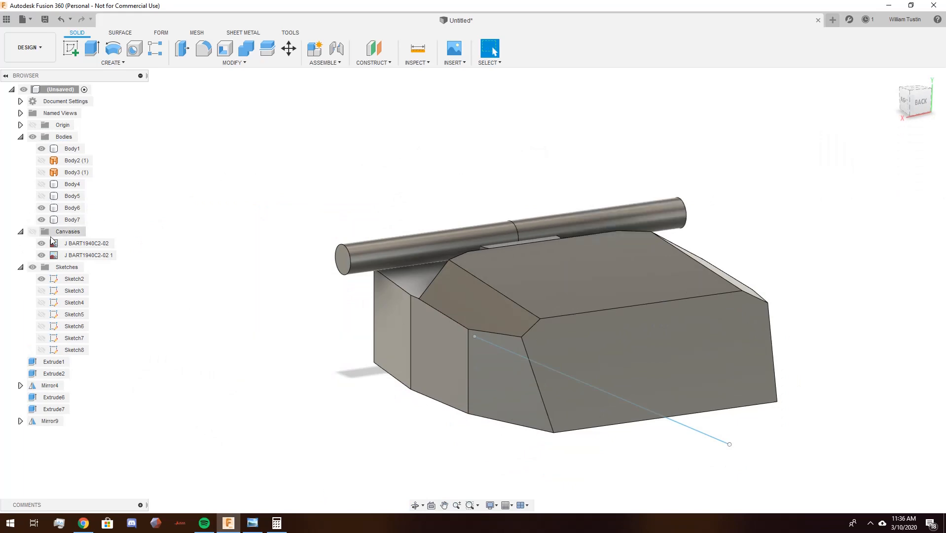
- Show the canvases again and start a sketch on the round top face of the rangefinder base
left_click(32, 231)
middle_click_drag(315, 216, 371, 264, "shift")
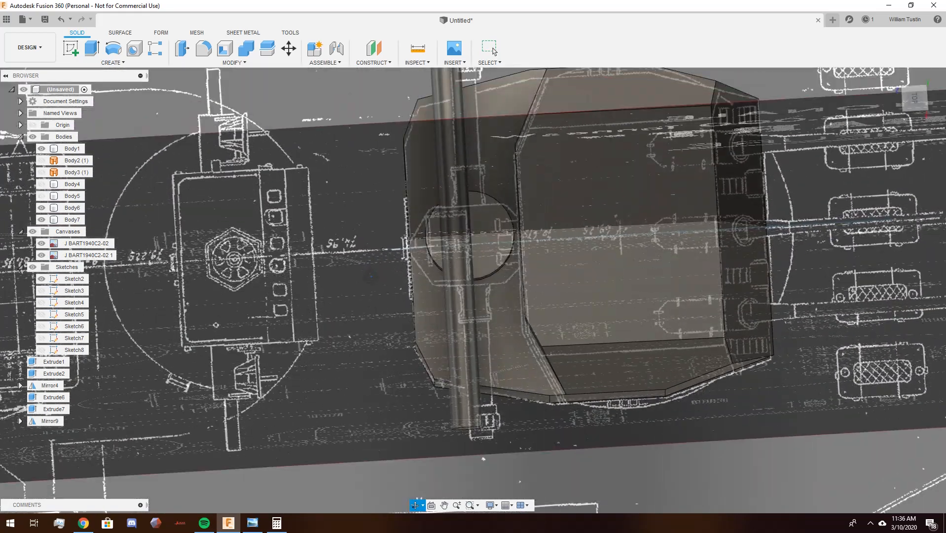
left_click(917, 102)
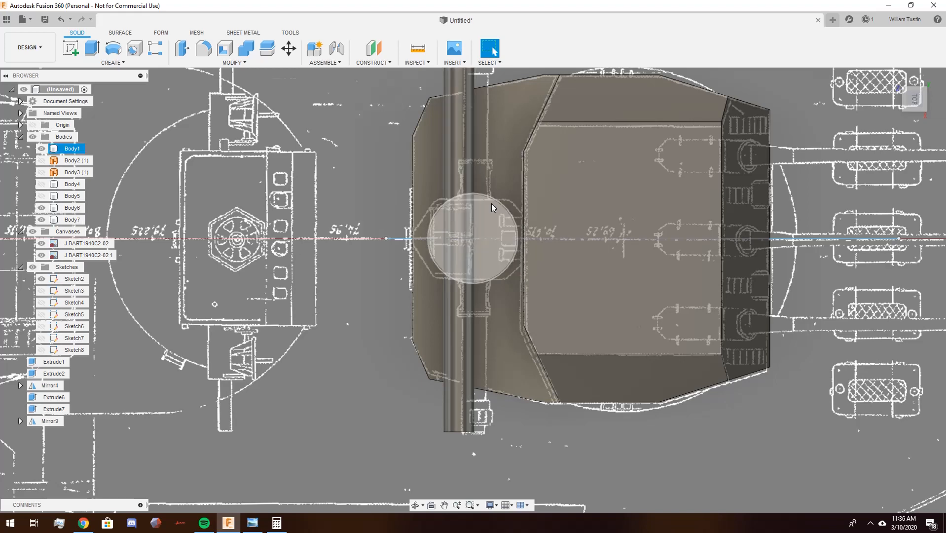
scroll(492, 207, "up", 5)
left_click(482, 229)
scroll(482, 229, "down", 3)
right_click(488, 227)
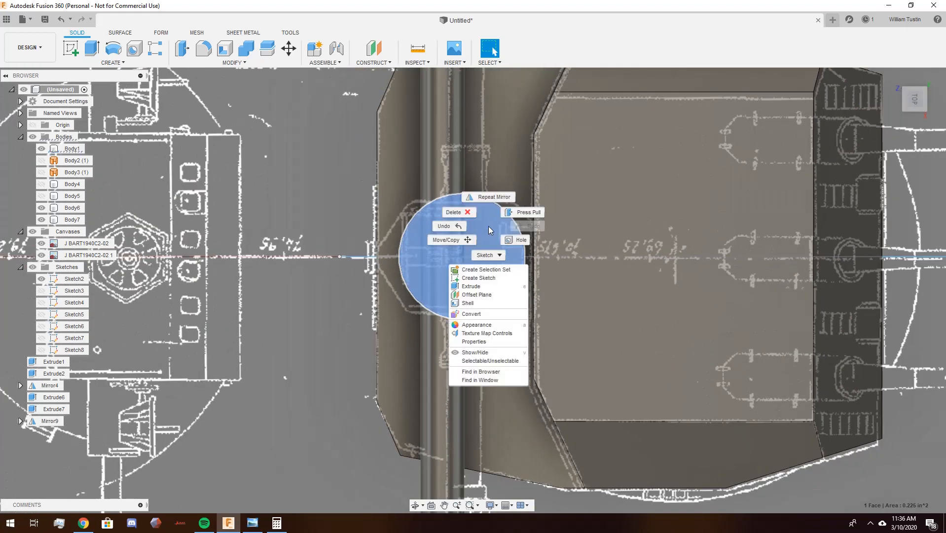
left_click(493, 278)
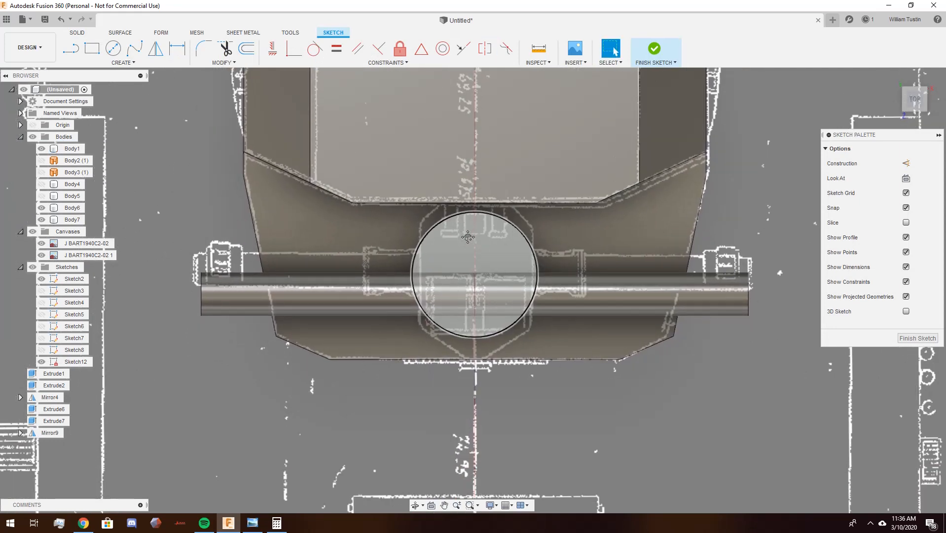
- Trace the housing outline from the centreline along the turret's rear edge, adding a diagonal about 0.24 in long toward the housing's side
left_click(70, 48)
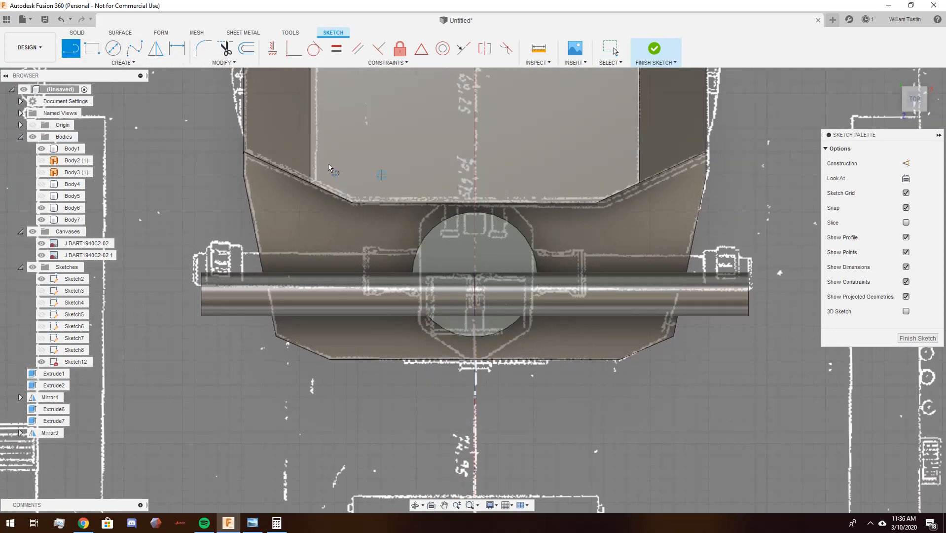
scroll(474, 210, "up", 5)
middle_click_drag(456, 300, 506, 52)
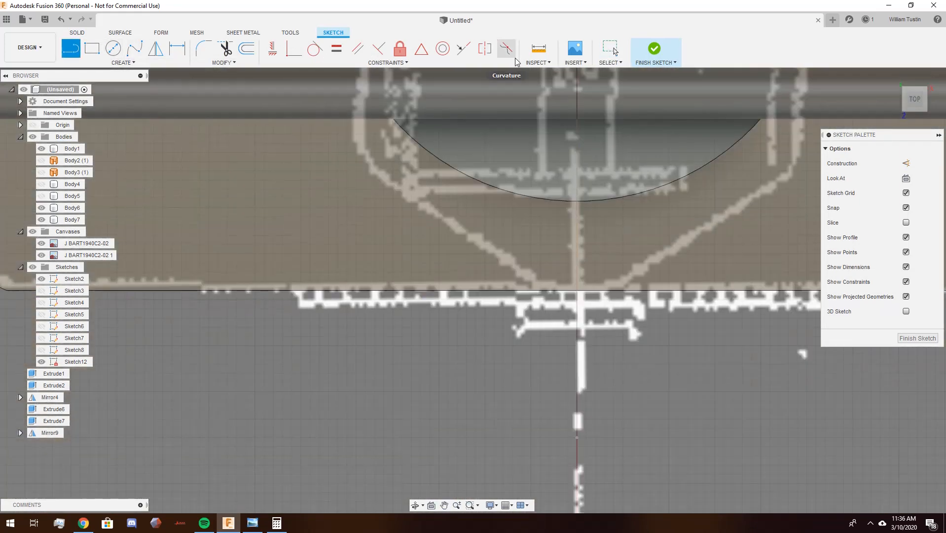
left_click(574, 290)
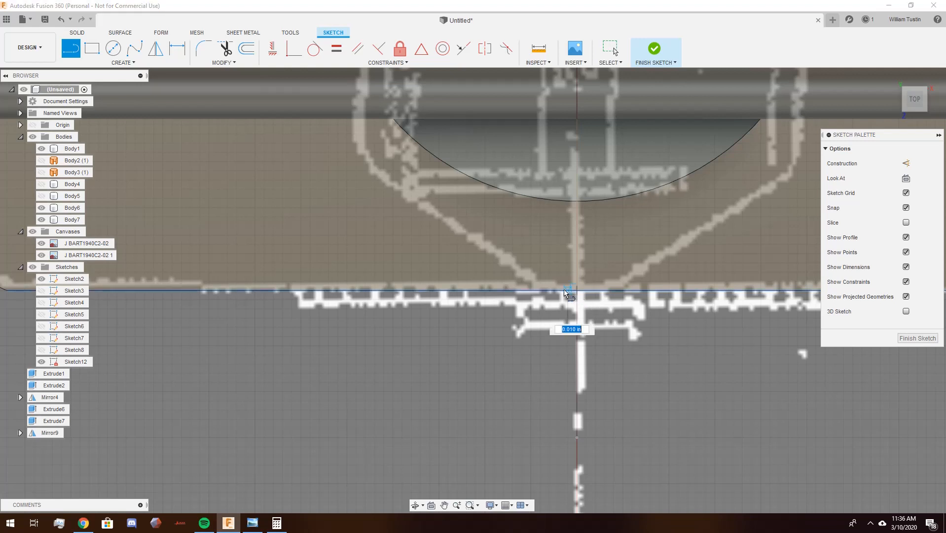
left_click(539, 290)
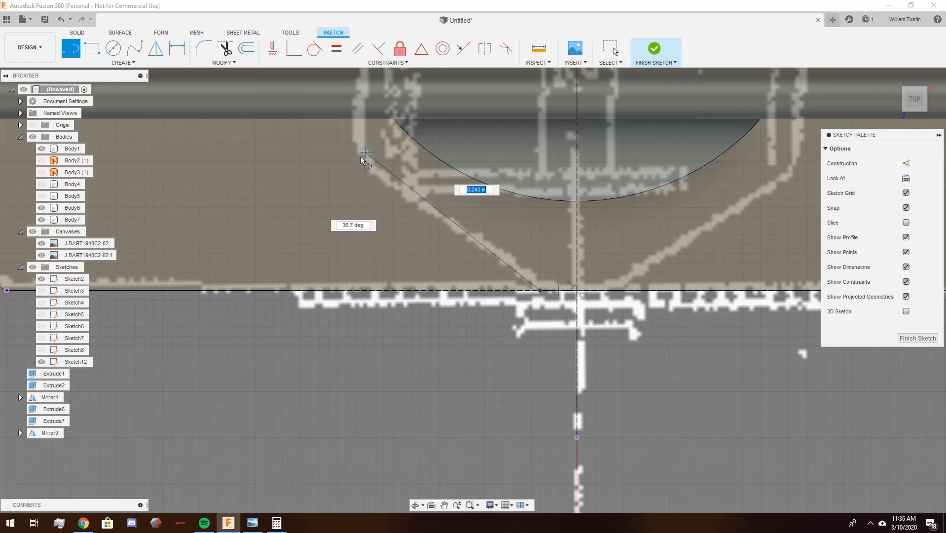
scroll(361, 156, "down", 3)
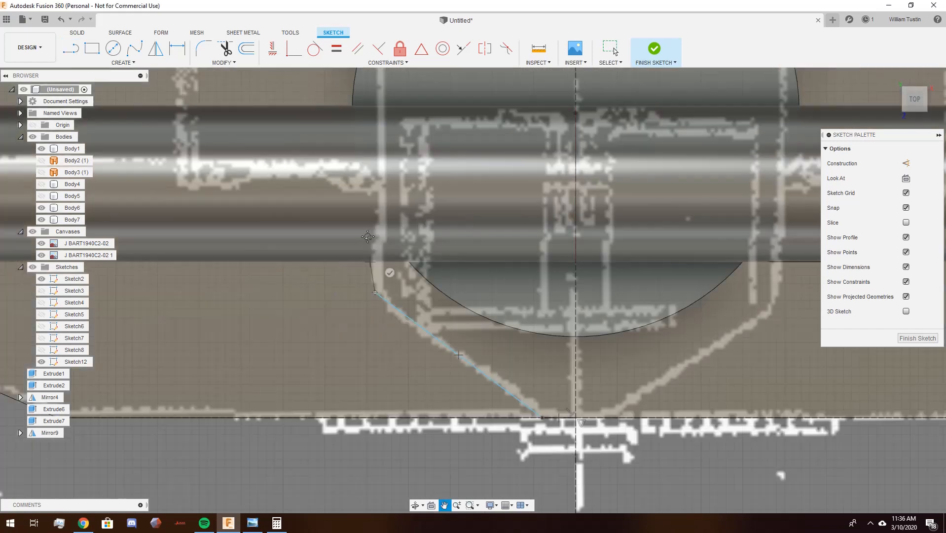
scroll(398, 163, "up", 2)
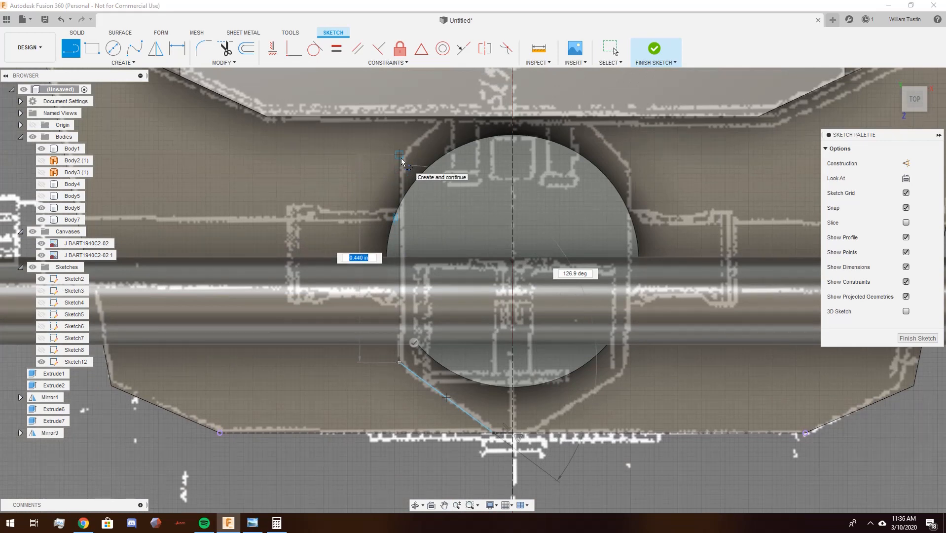
- Continue the half outline with a side line about 0.44 in long, a chamfer about 0.13 in, and a straight front edge to the centreline
left_click(401, 160)
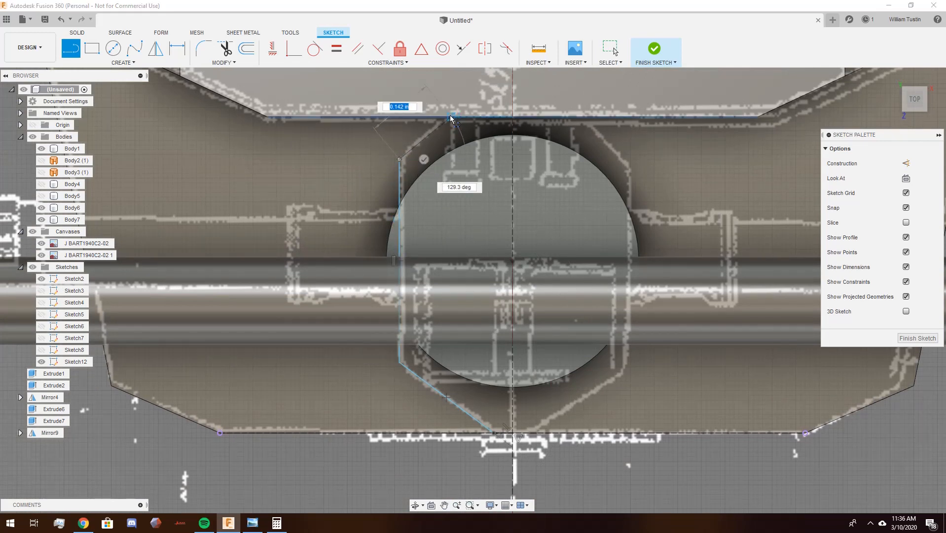
scroll(451, 117, "up", 2)
scroll(450, 117, "up", 2)
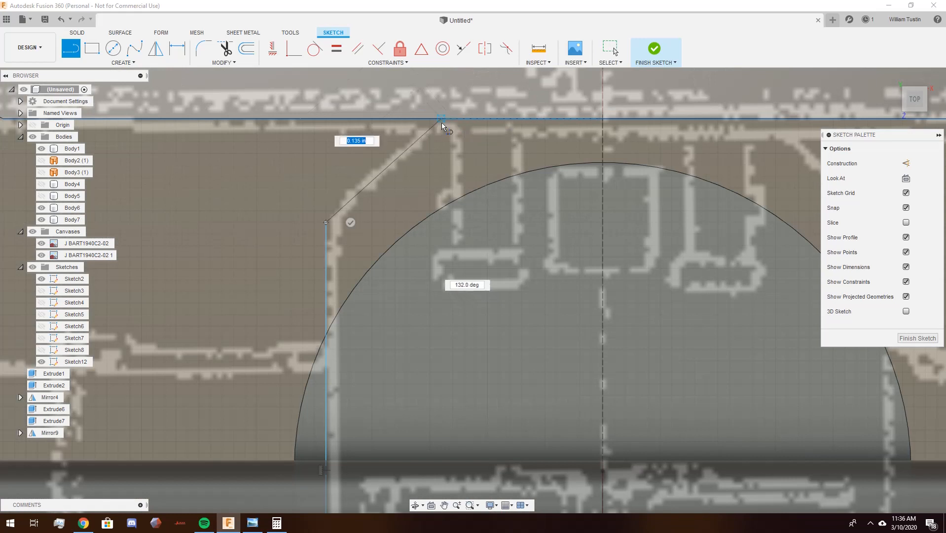
left_click(429, 131)
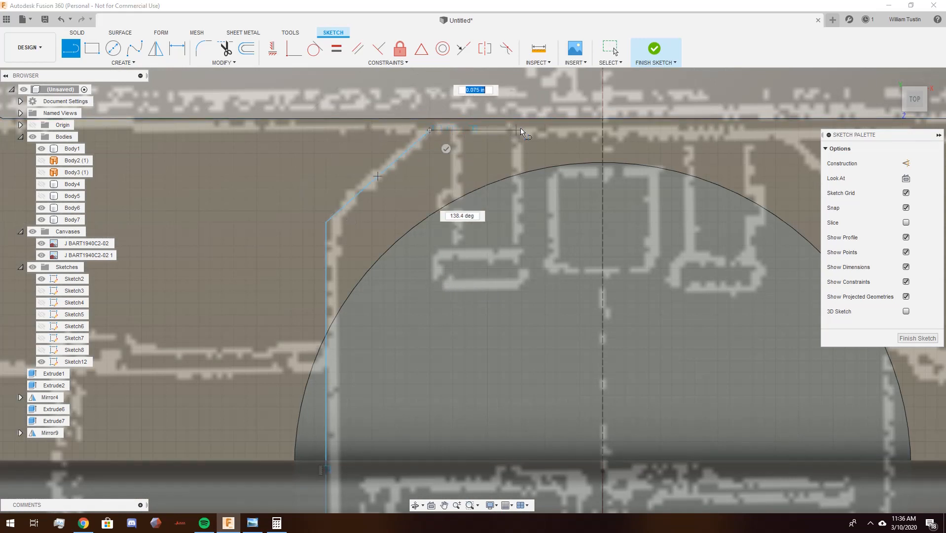
double_click(602, 130)
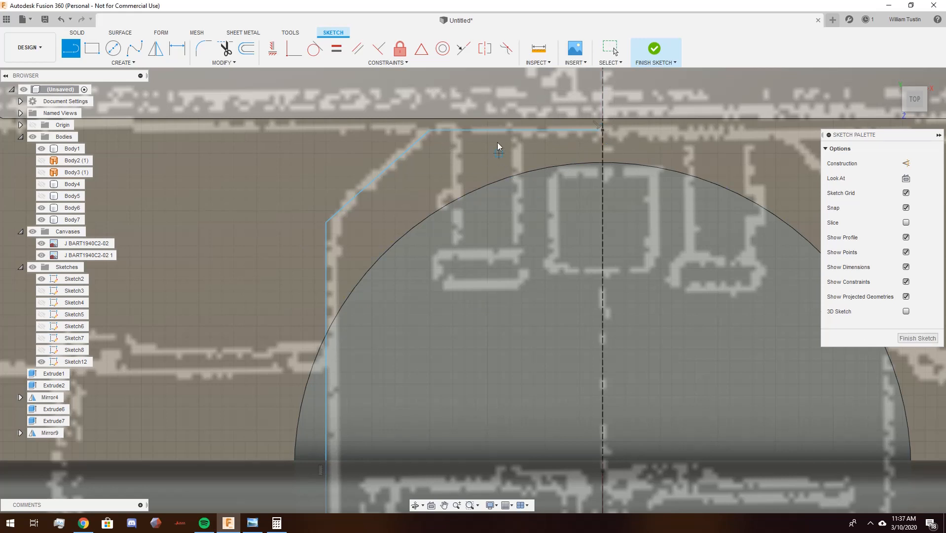
scroll(497, 142, "down", 5)
key("Escape")
- Mirror the connected half outline across the centreline to close the housing profile, and finish the sketch
left_click(470, 170)
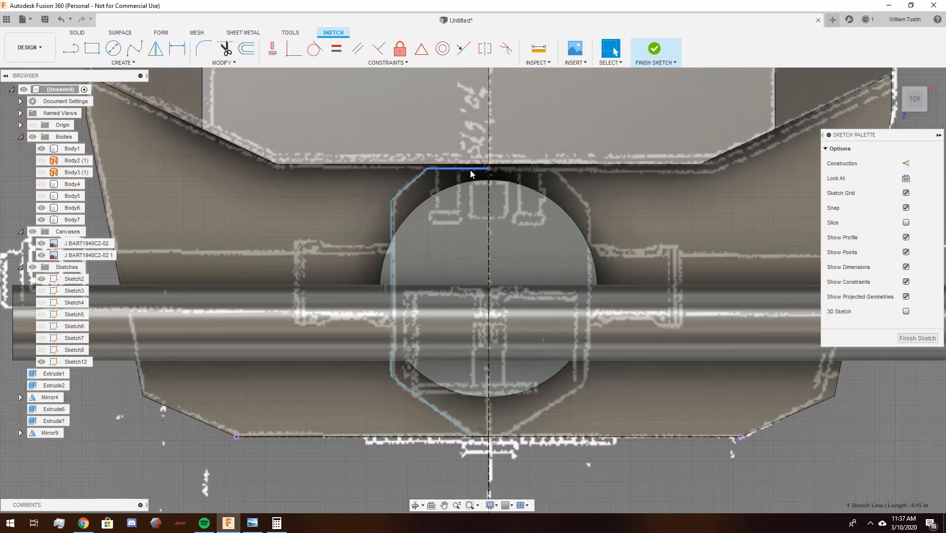
double_click(471, 170)
middle_click_drag(691, 326, 654, 311)
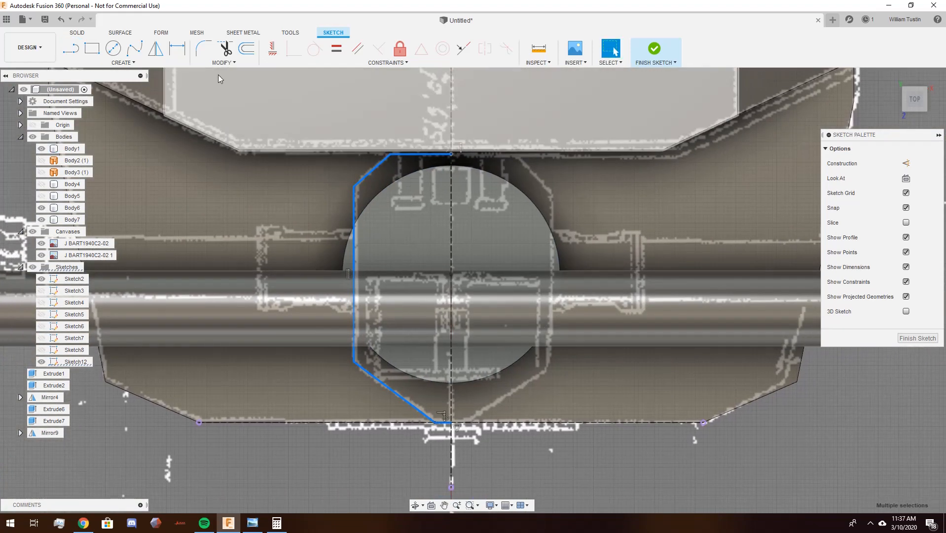
left_click(155, 48)
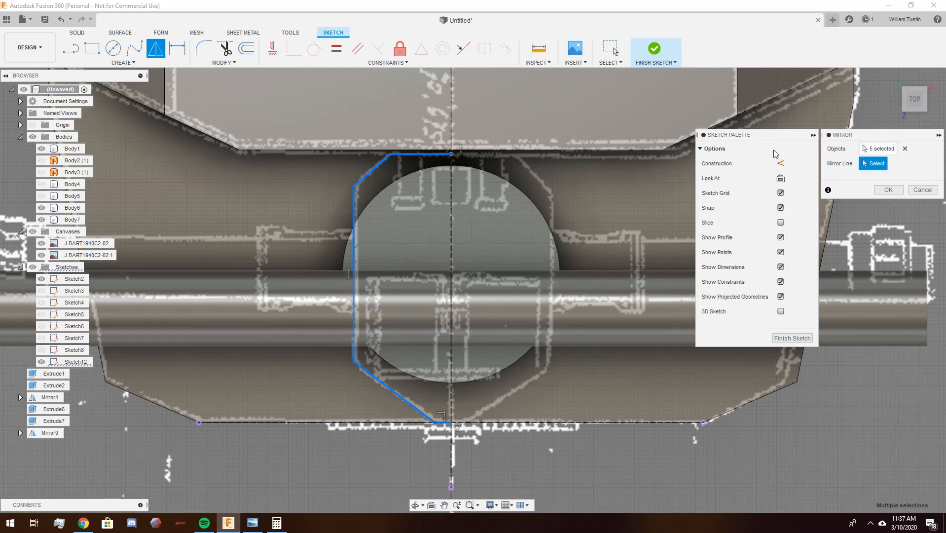
left_click(450, 121)
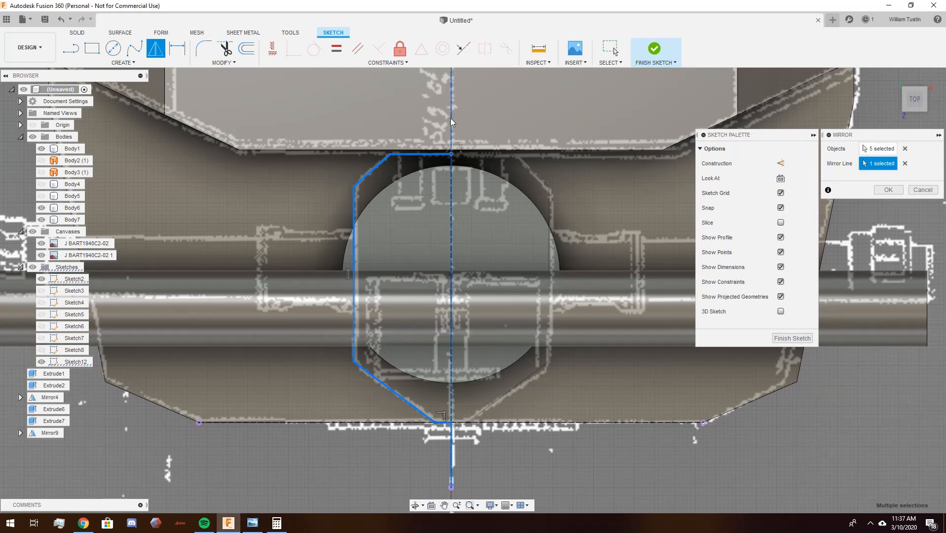
left_click(888, 190)
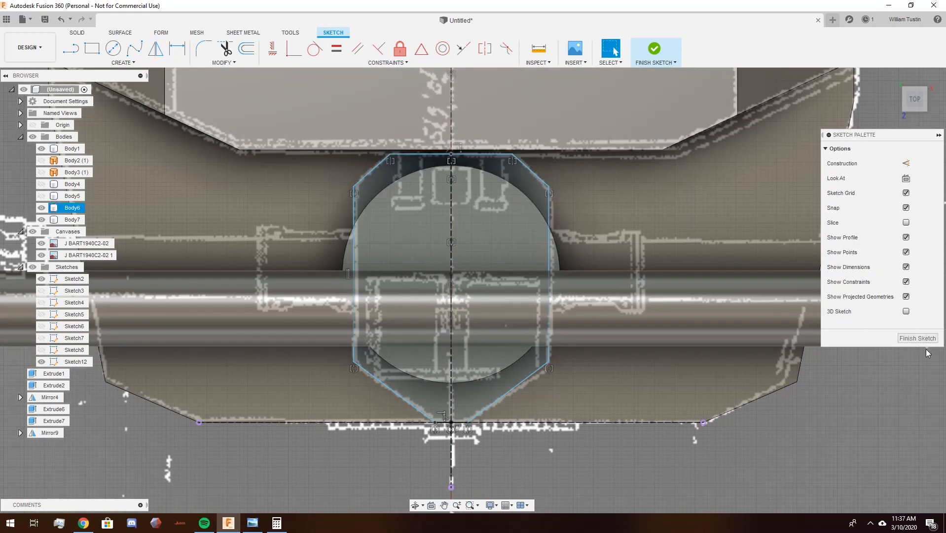
left_click(918, 338)
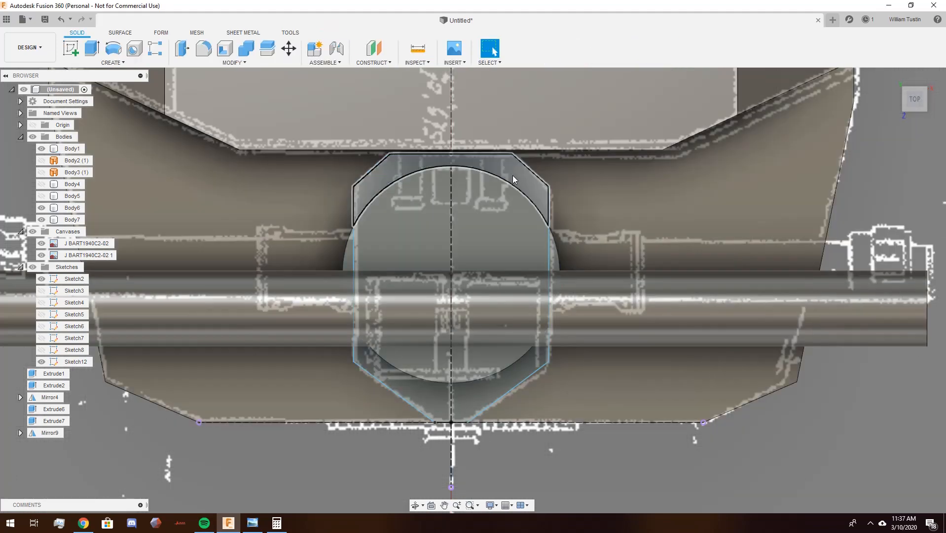
- Extrude the three regions of the housing outline upward 0.25 in against the side-view drawing
middle_click_drag(512, 175, 494, 50, "shift")
middle_click_drag(448, 133, 458, 134, "shift")
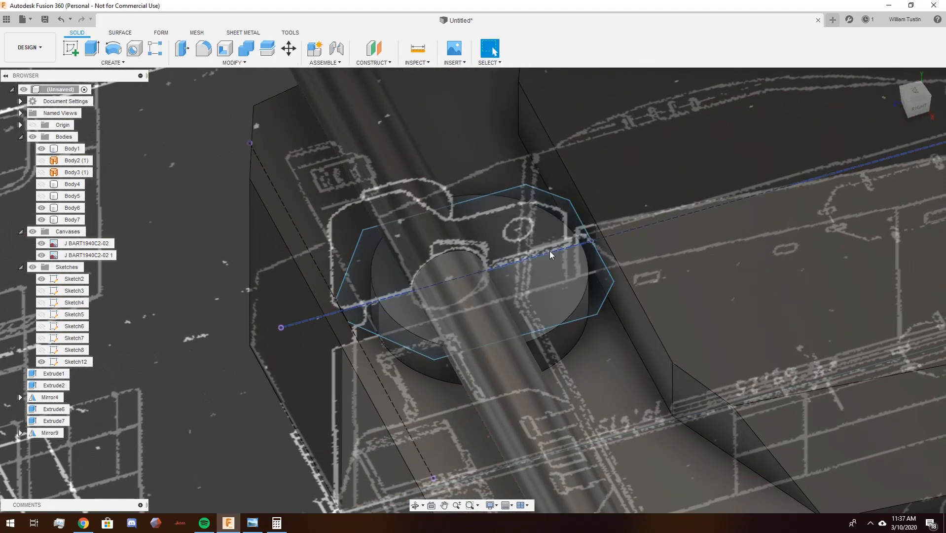
left_click(593, 281)
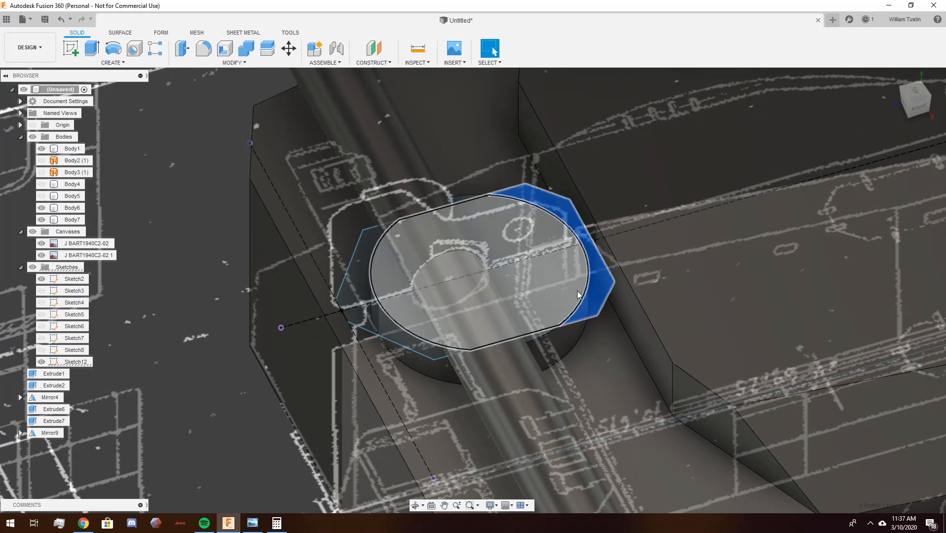
left_click(546, 290)
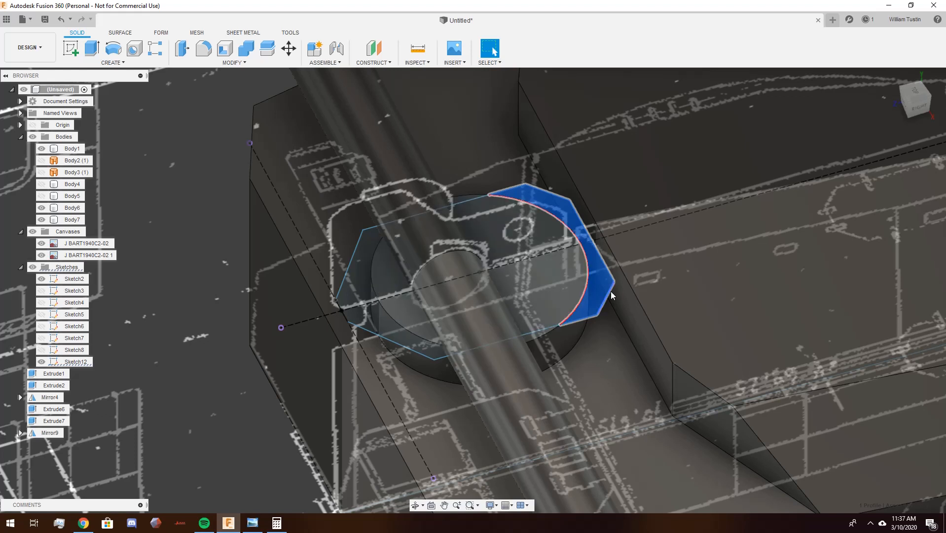
left_click(562, 291)
left_click(376, 320)
left_click(918, 104)
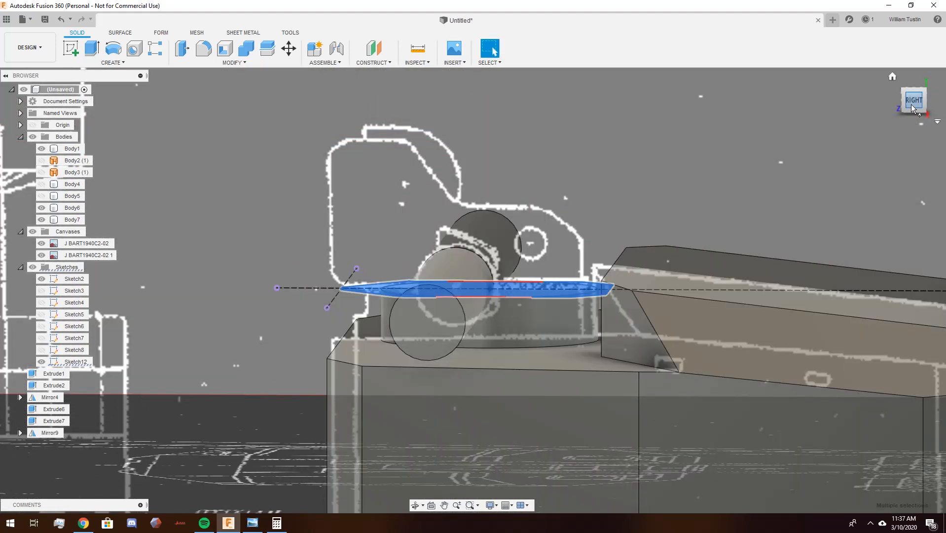
key("e")
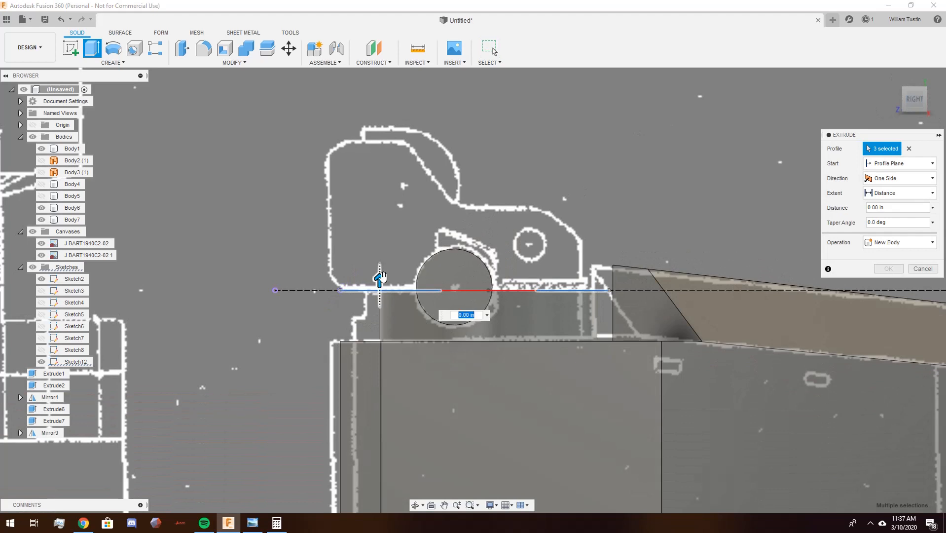
left_click_drag(379, 278, 386, 177)
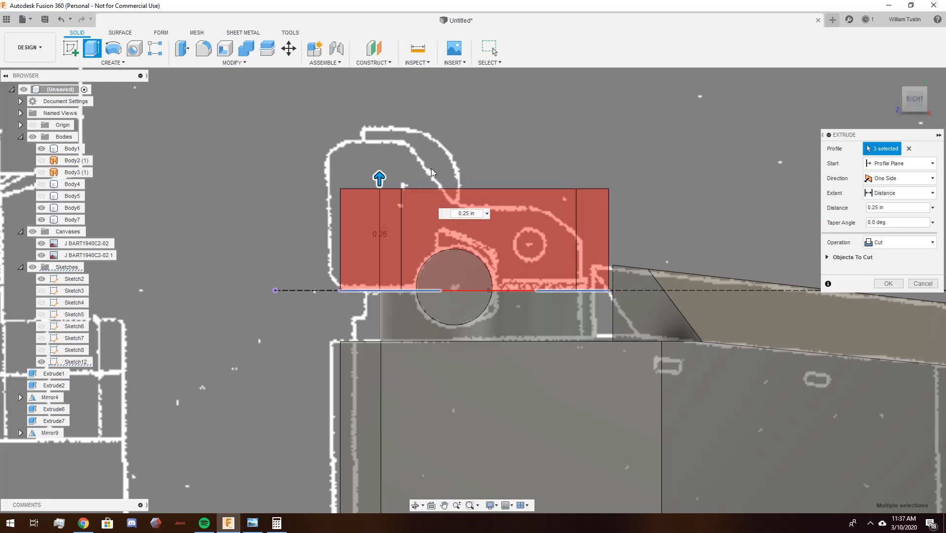
- Set the housing extrusion's operation to Join and create it, merging it with the turret and rangefinder tubes
middle_click_drag(740, 172, 641, 197, "shift")
left_click(894, 244)
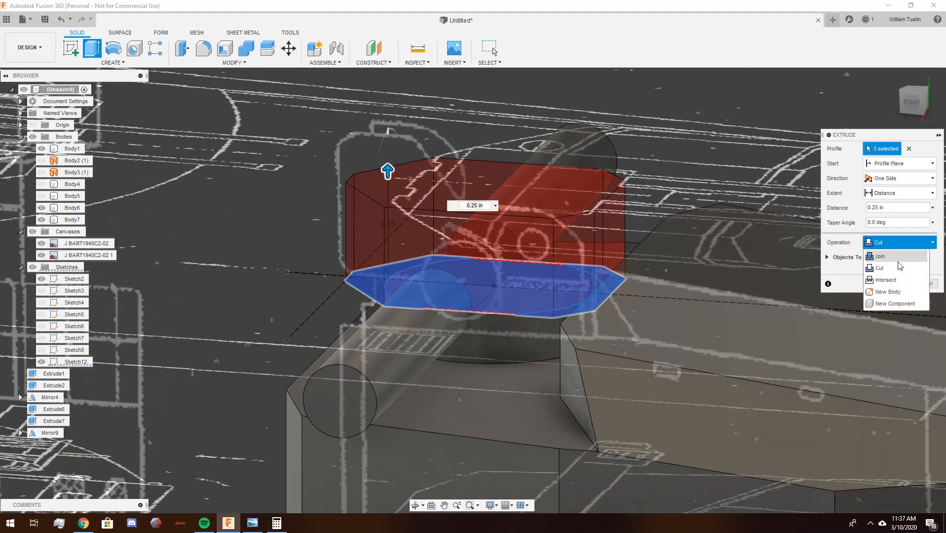
left_click(896, 258)
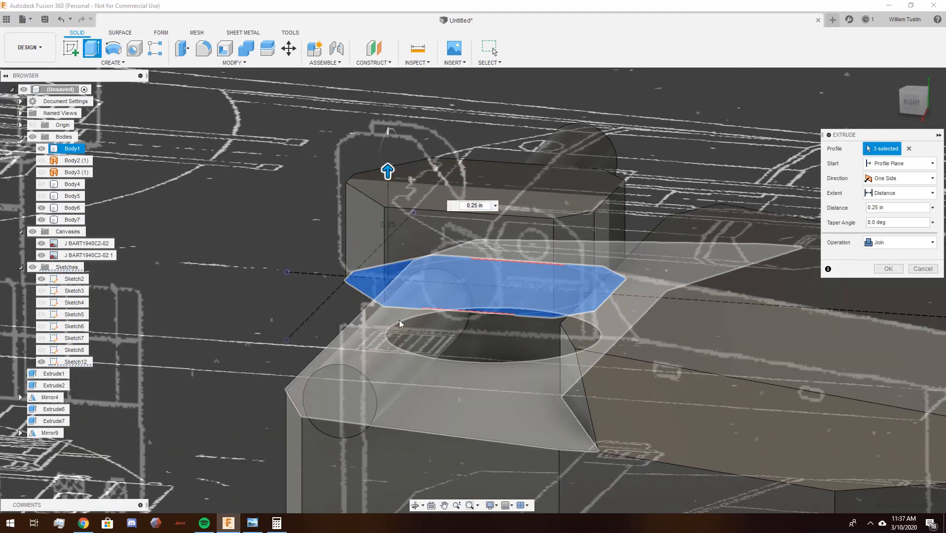
middle_click_drag(496, 300, 494, 336, "shift")
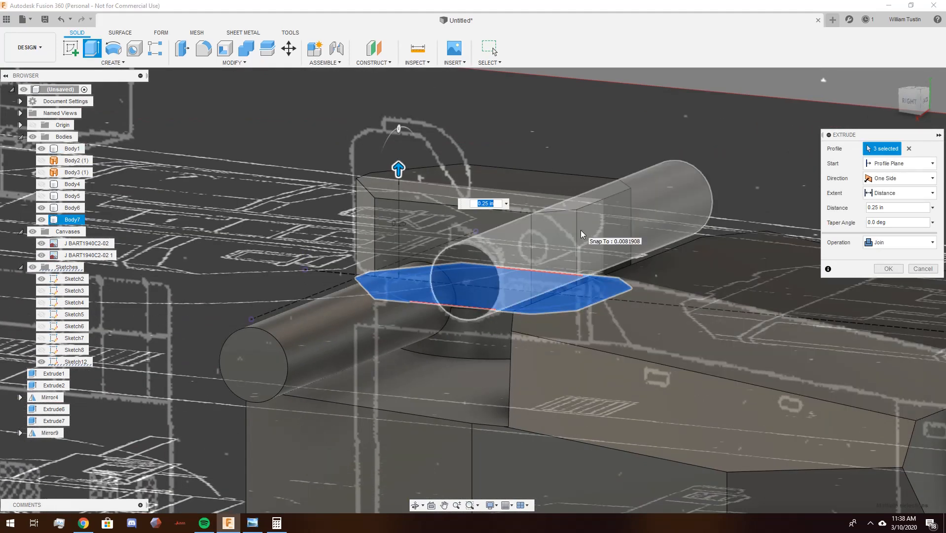
left_click(888, 268)
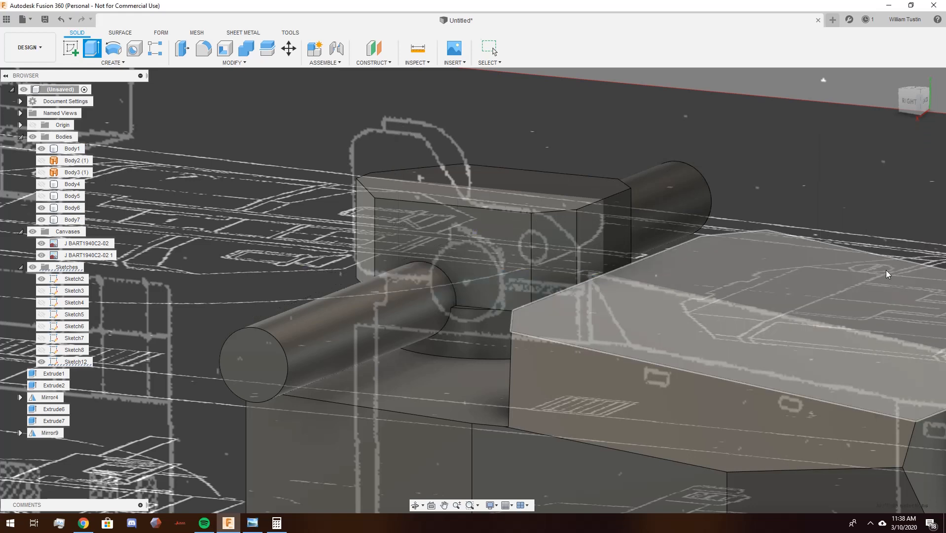
- Hide the canvases and sketches, and collapse both of their folders in the browser
middle_click_drag(190, 290, 384, 293, "shift")
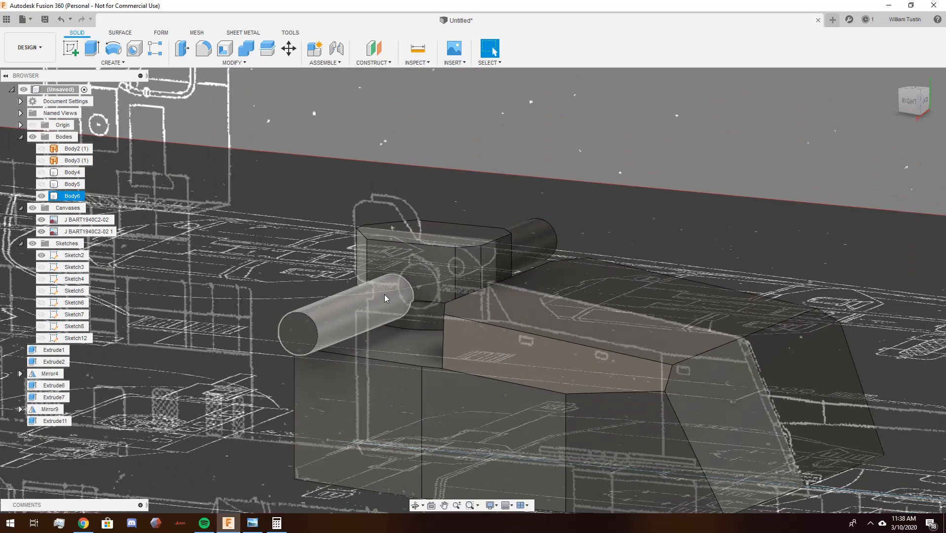
left_click(32, 208)
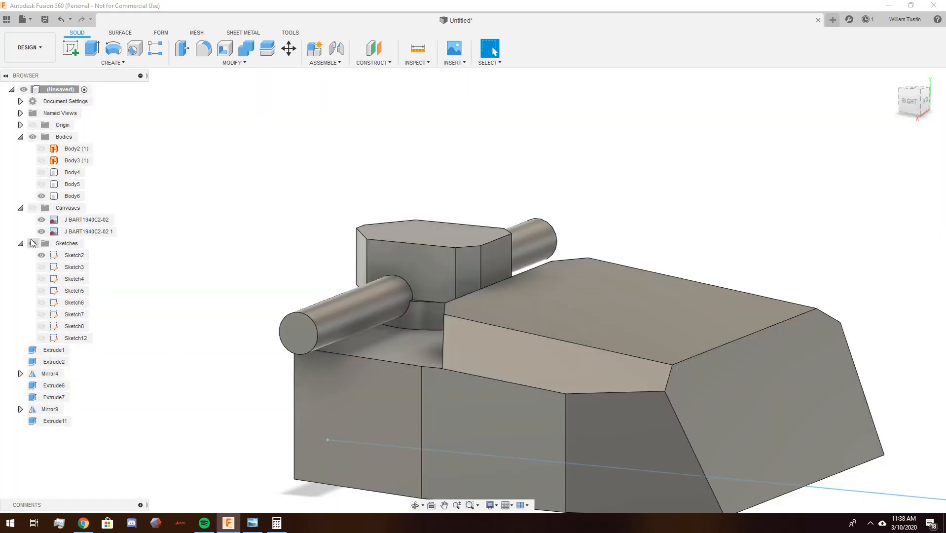
left_click(21, 243)
left_click(20, 208)
- Examine the turret with its rangefinder housing and tubes from several angles, ending in a straight-on back view
left_click(400, 357)
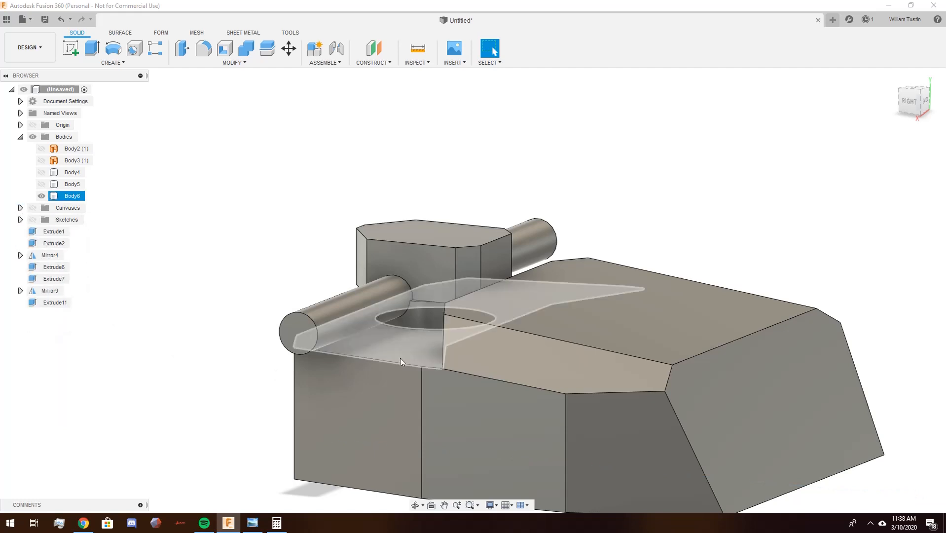
middle_click_drag(400, 358, 587, 392, "shift")
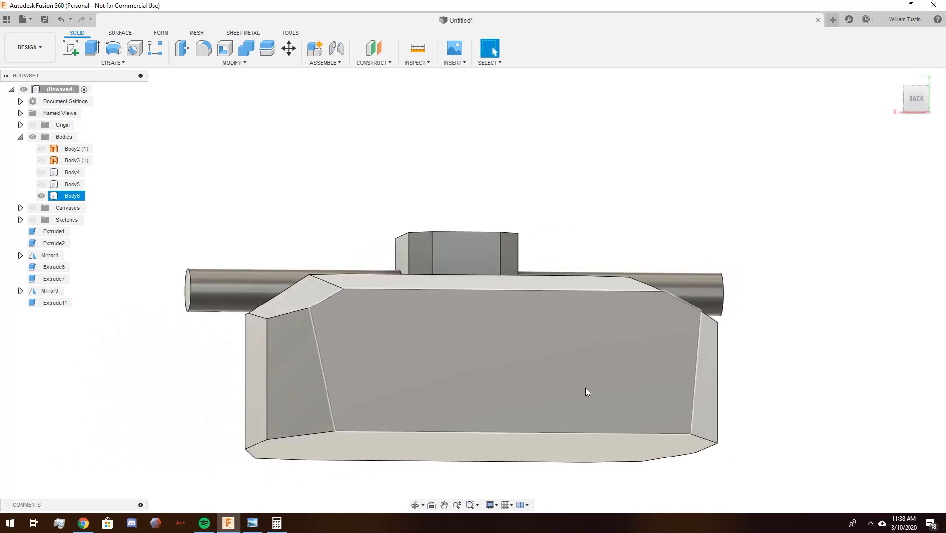
left_click(815, 330)
scroll(815, 308, "down", 3)
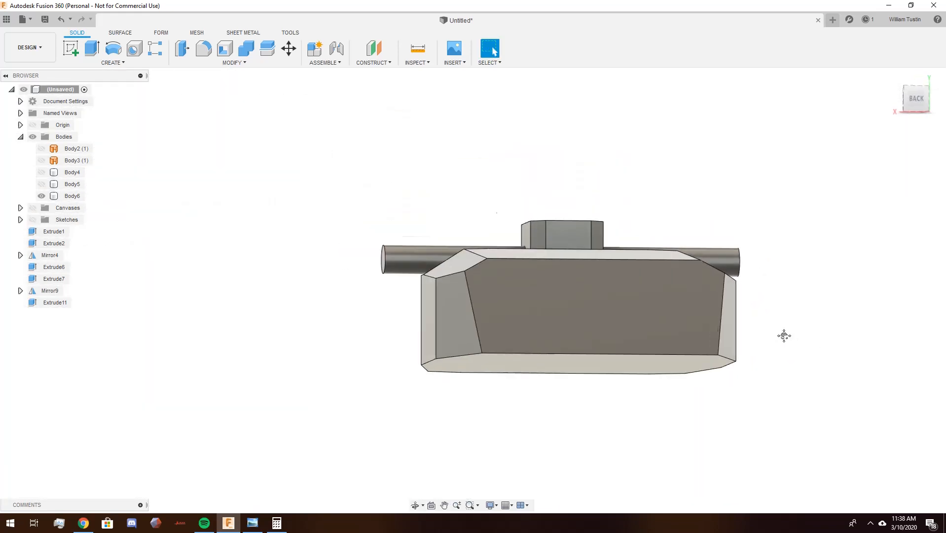
middle_click_drag(784, 335, 764, 313, "shift")
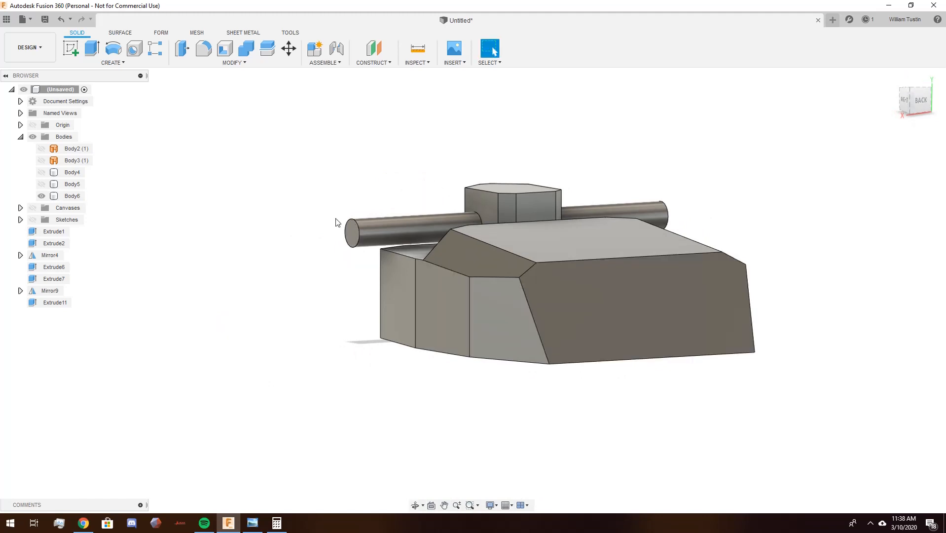
scroll(336, 222, "down", 2)
scroll(337, 222, "up", 2)
middle_click_drag(352, 207, 249, 187)
scroll(225, 174, "down", 2)
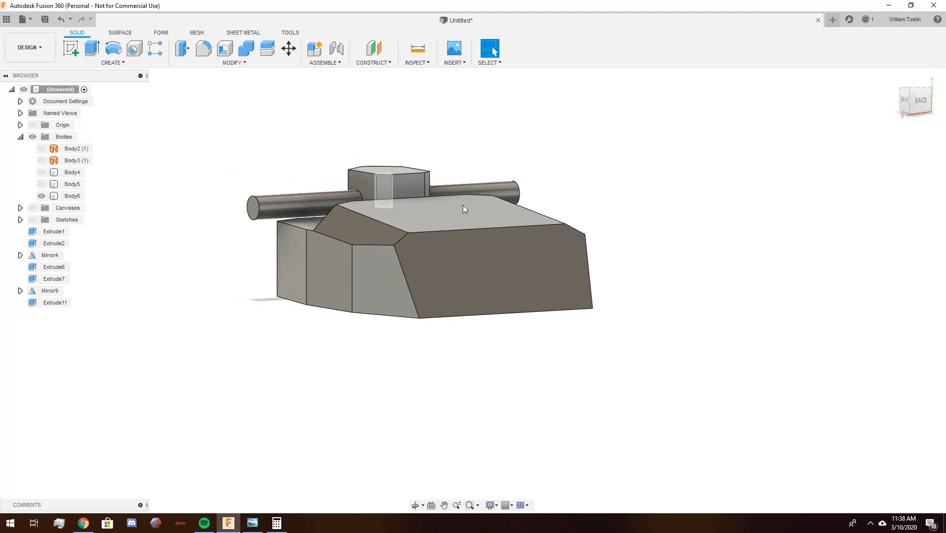
left_click(922, 101)
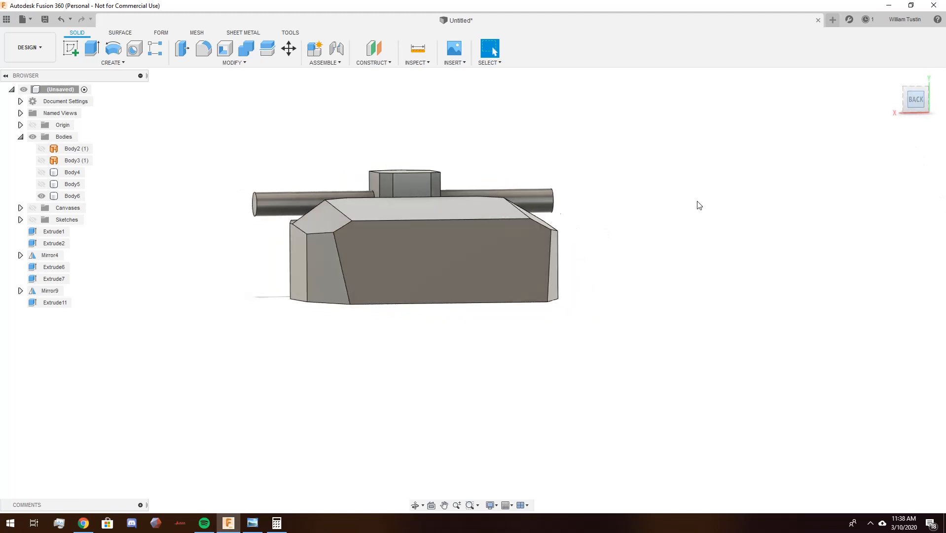
middle_click_drag(614, 239, 660, 229)
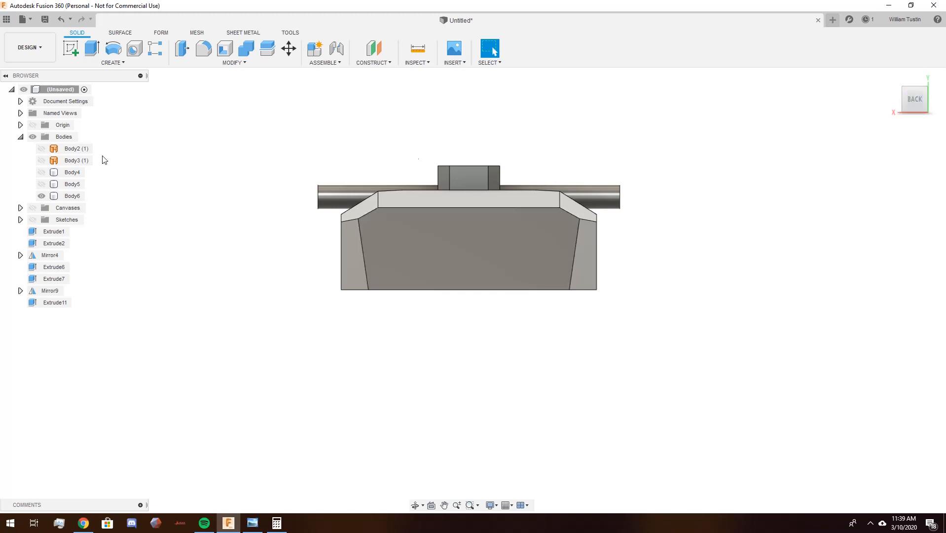
- Create a sketch on the vertical origin plane facing the back view and project the turret's large end face into it
mouse_move(918, 102)
left_click(75, 53)
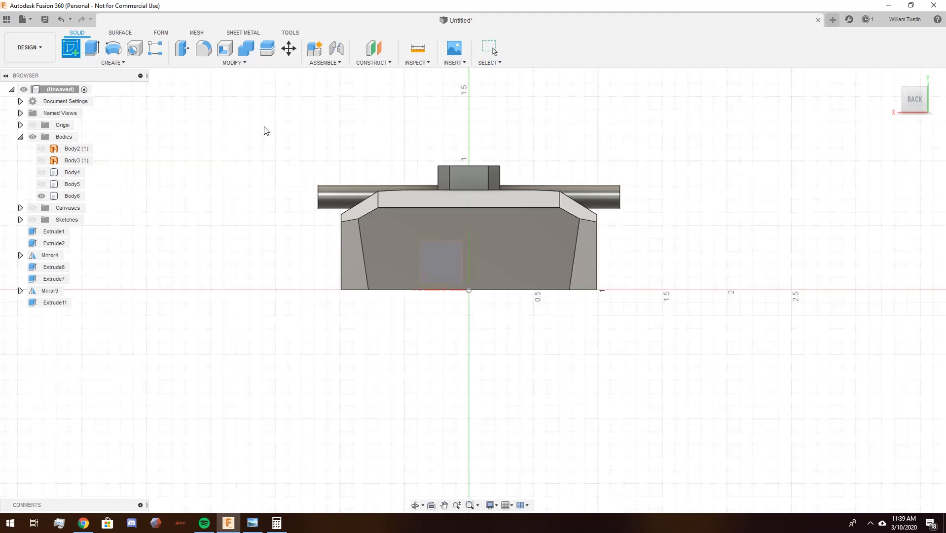
left_click(361, 363)
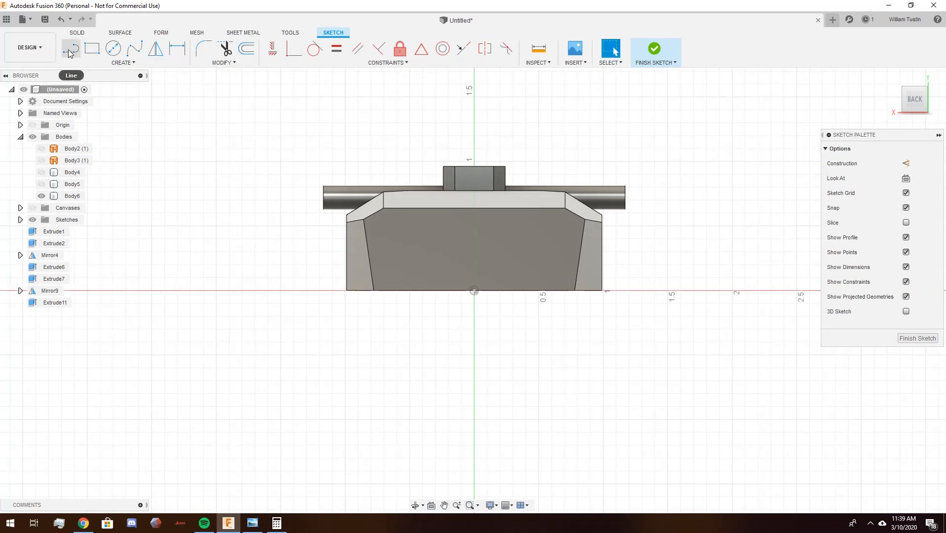
left_click(431, 255)
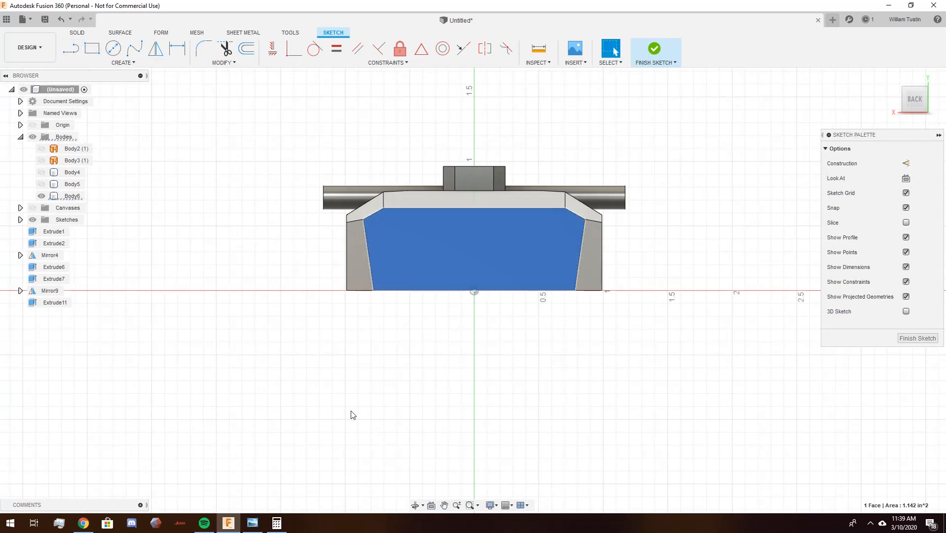
key("p")
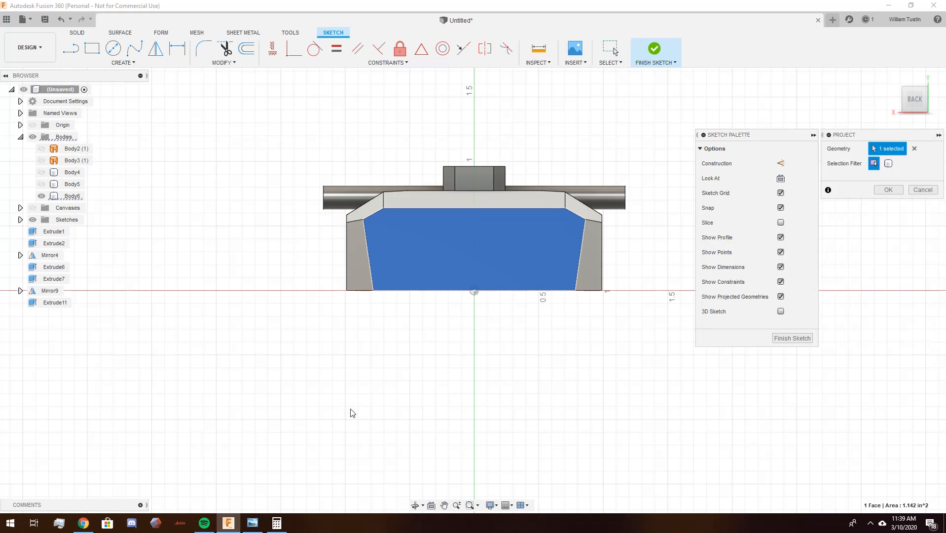
left_click(888, 190)
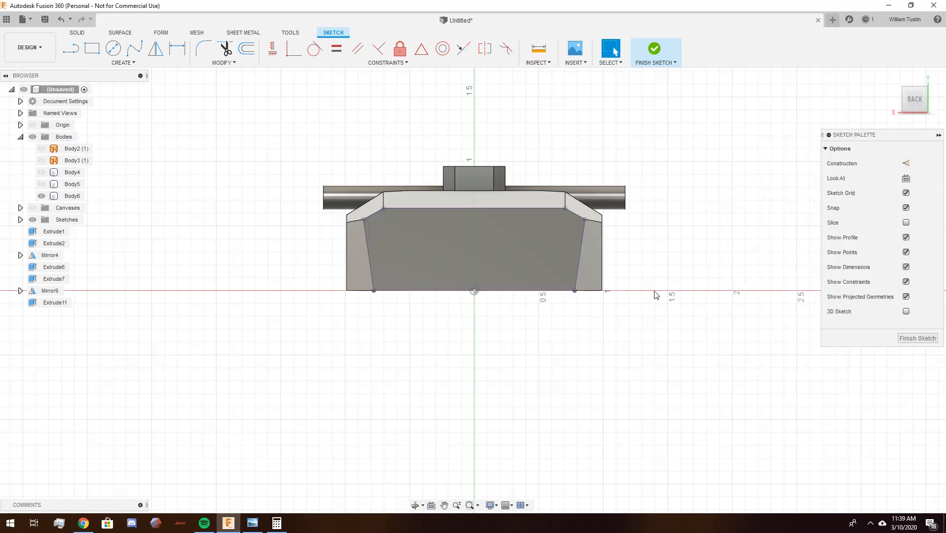
- Draw a vertical centre line about 1.5 in long through the origin, extending above and below the projected face outline
left_click(70, 48)
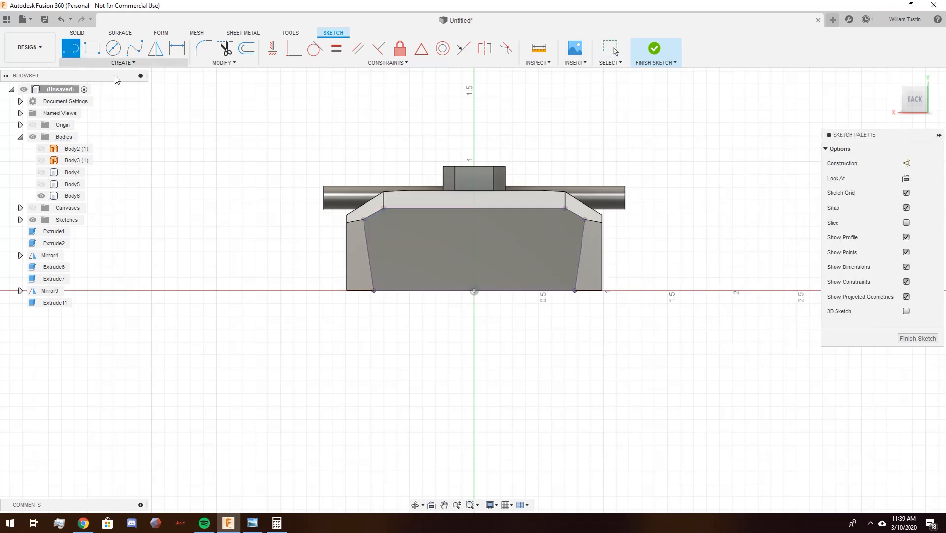
left_click(474, 208)
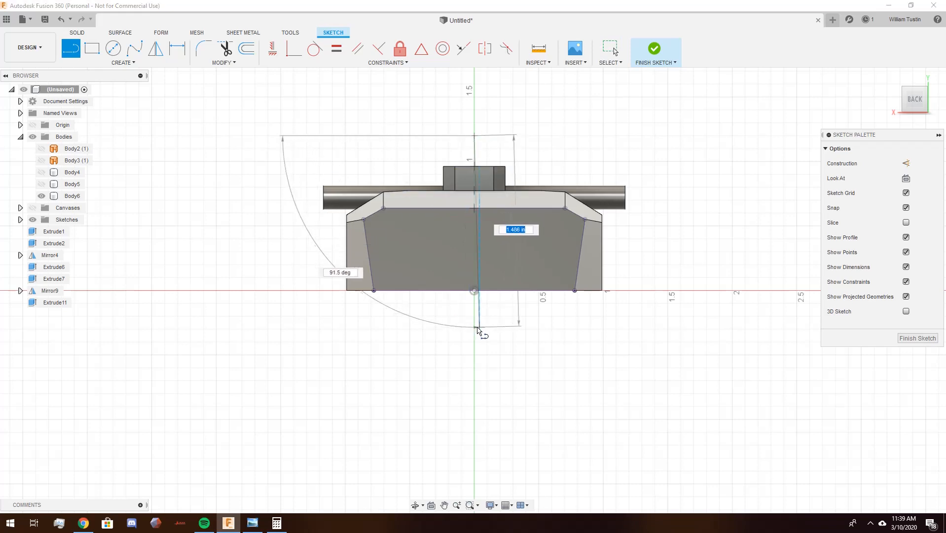
left_click(474, 328)
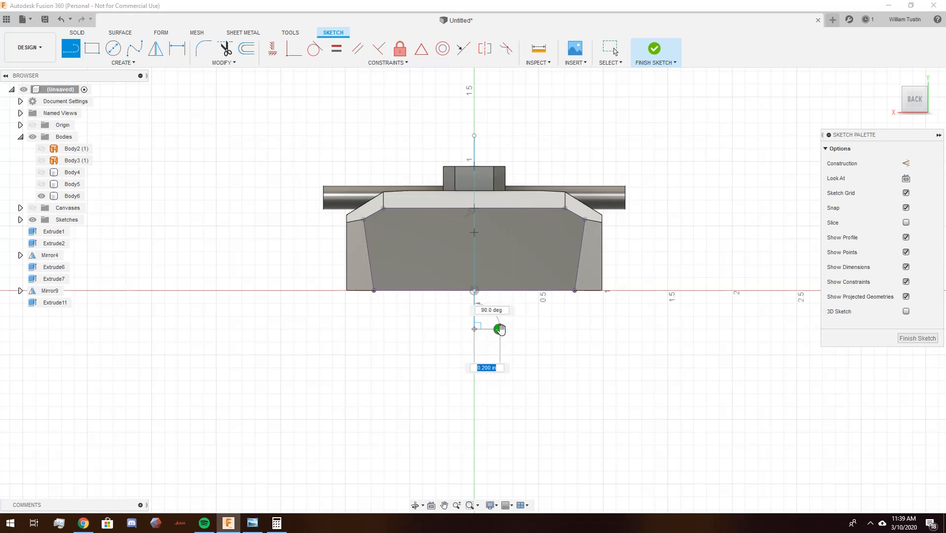
left_click(499, 328)
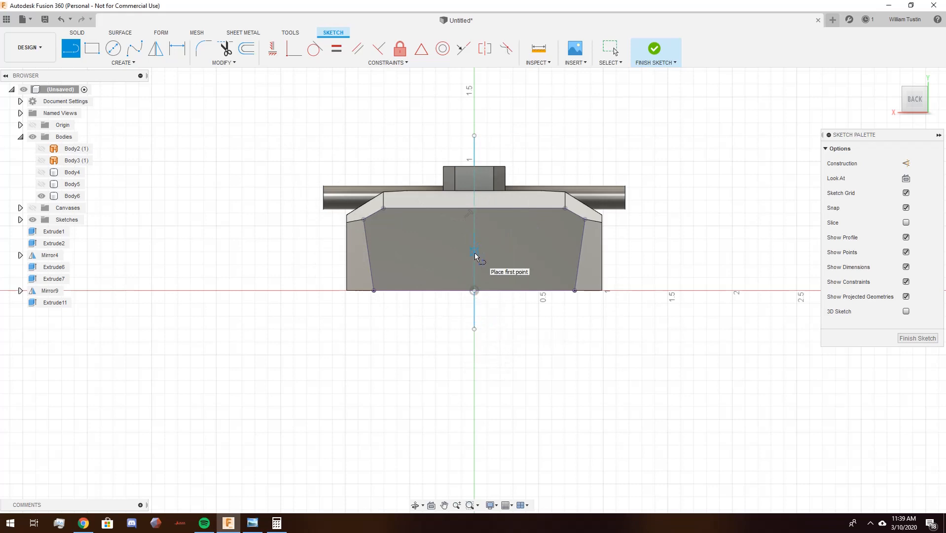
- Draw a horizontal line across the face between the midpoints of the two long slanted side edges
scroll(474, 252, "up", 2)
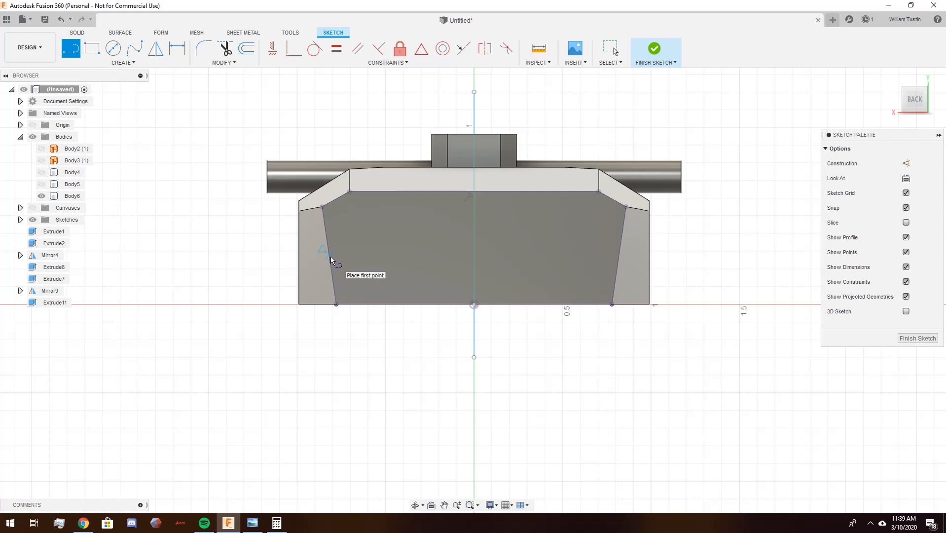
scroll(329, 256, "up", 2)
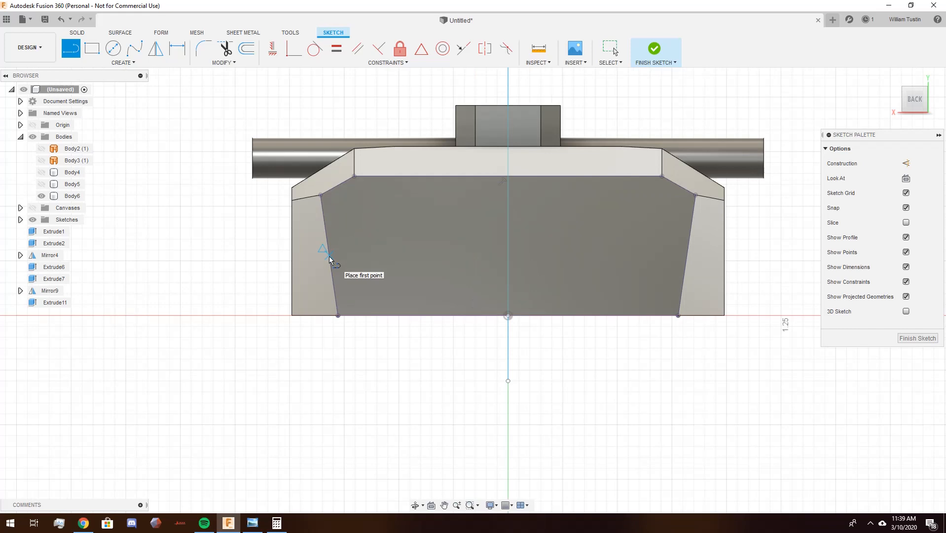
left_click_drag(329, 256, 530, 260)
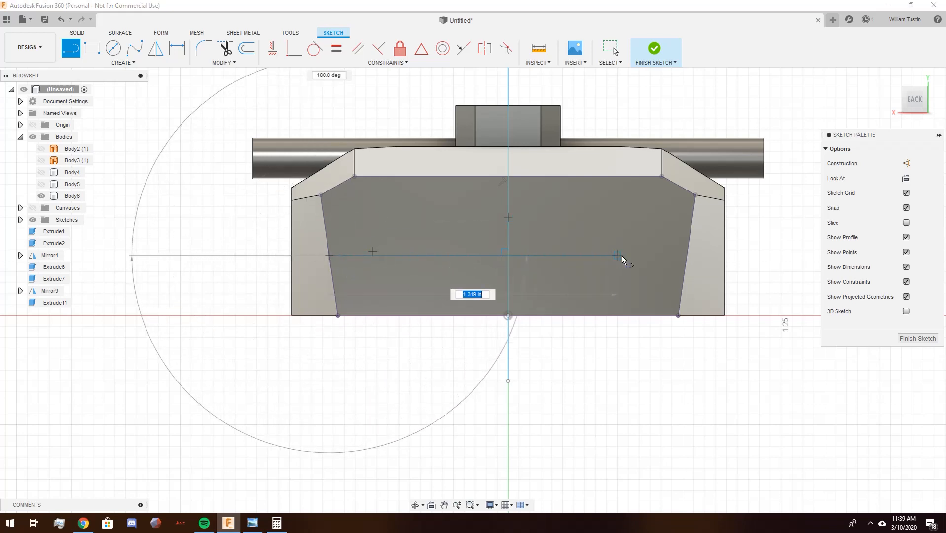
double_click(685, 257)
scroll(724, 382, "down", 2)
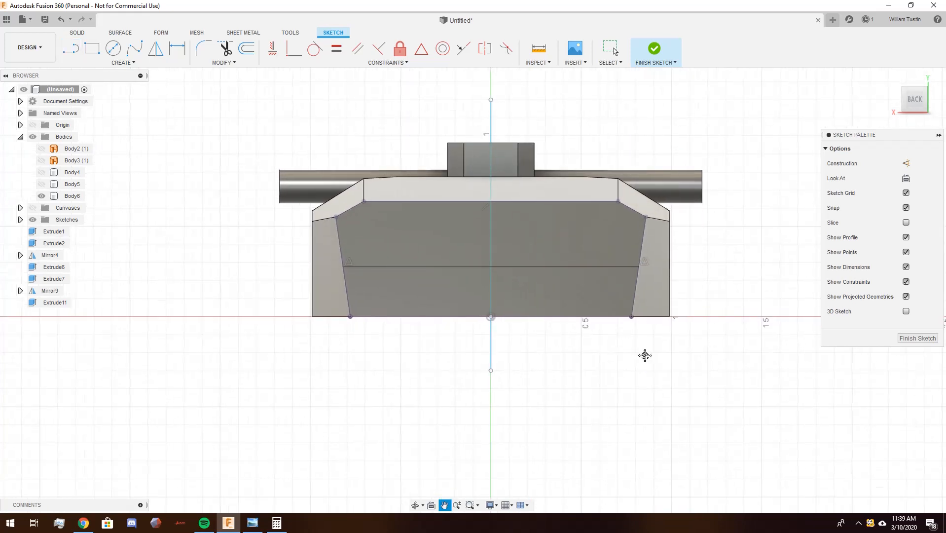
- Place a point where the horizontal line crosses the centre line, and draw a separate line from it to each slanted side edge
left_click(122, 63)
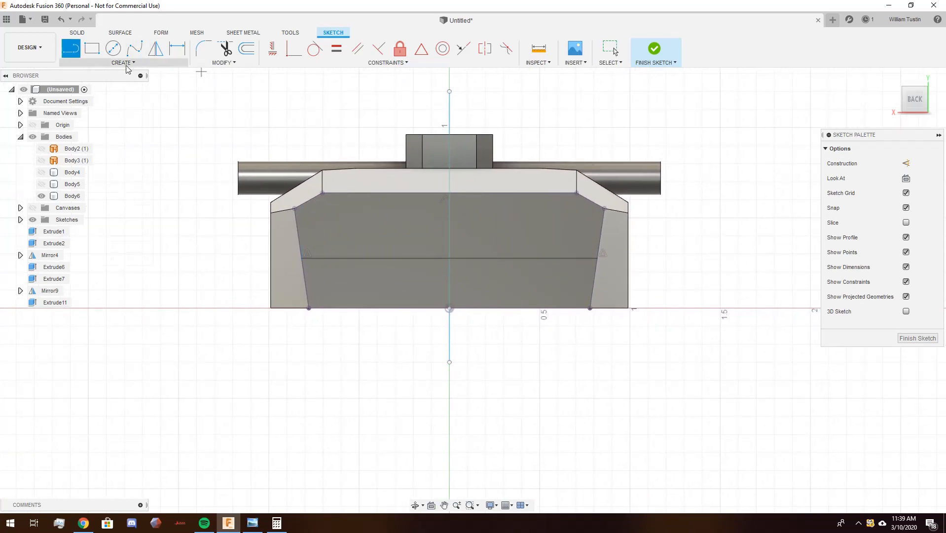
left_click(83, 174)
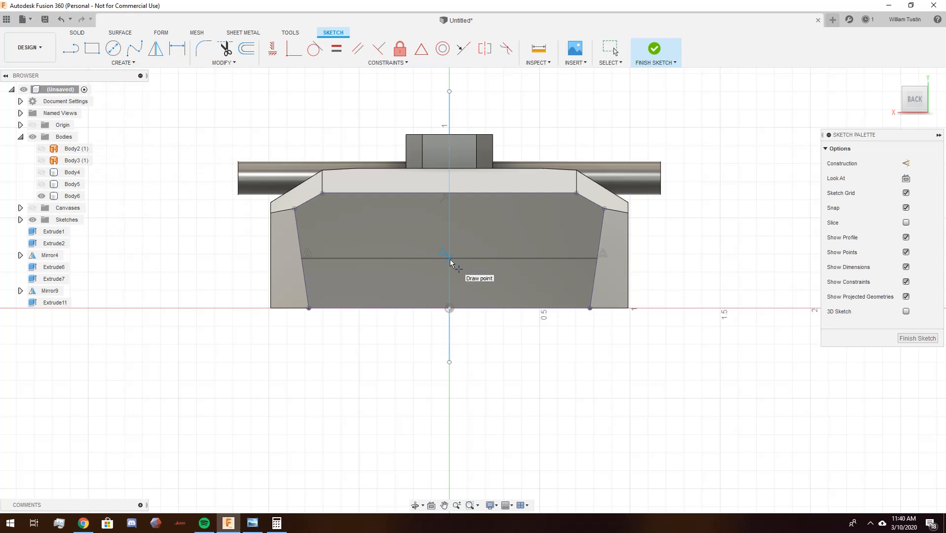
left_click(449, 258)
key("l")
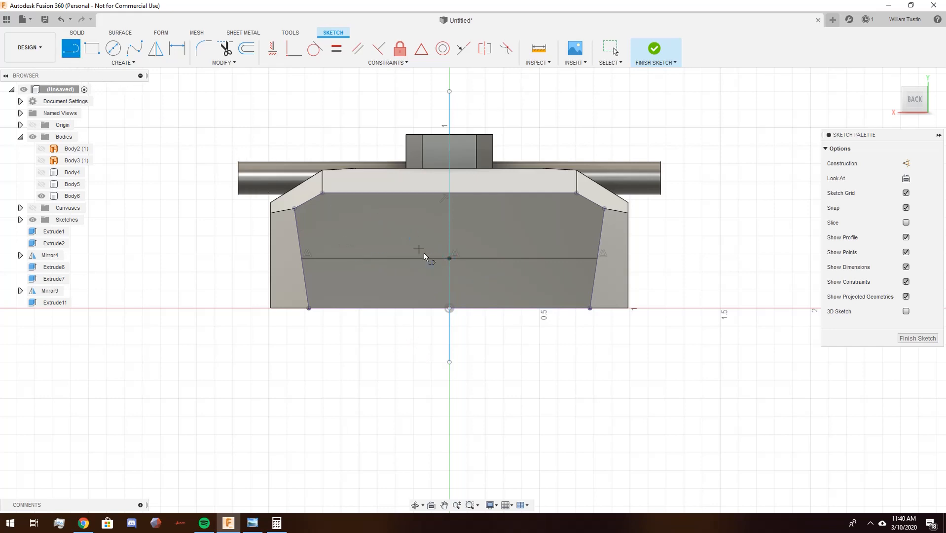
left_click(449, 258)
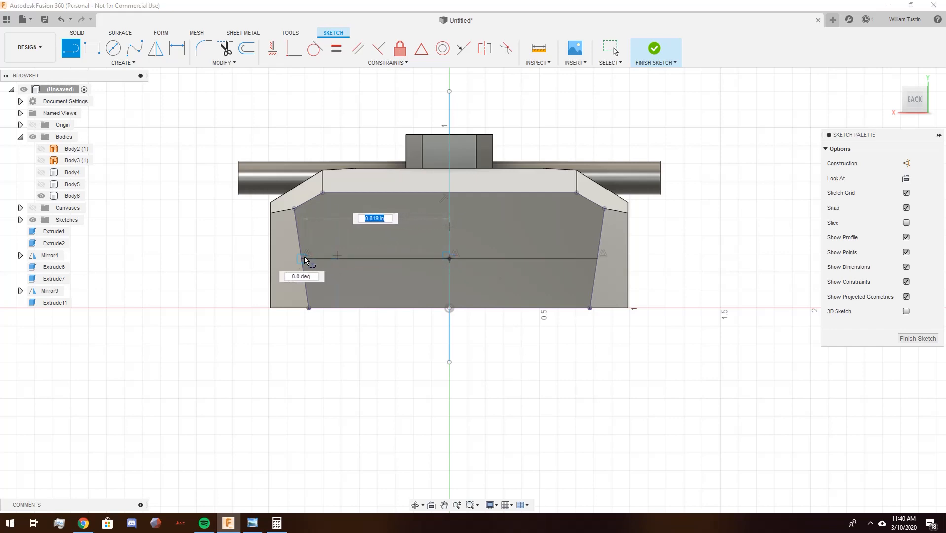
left_click(301, 257)
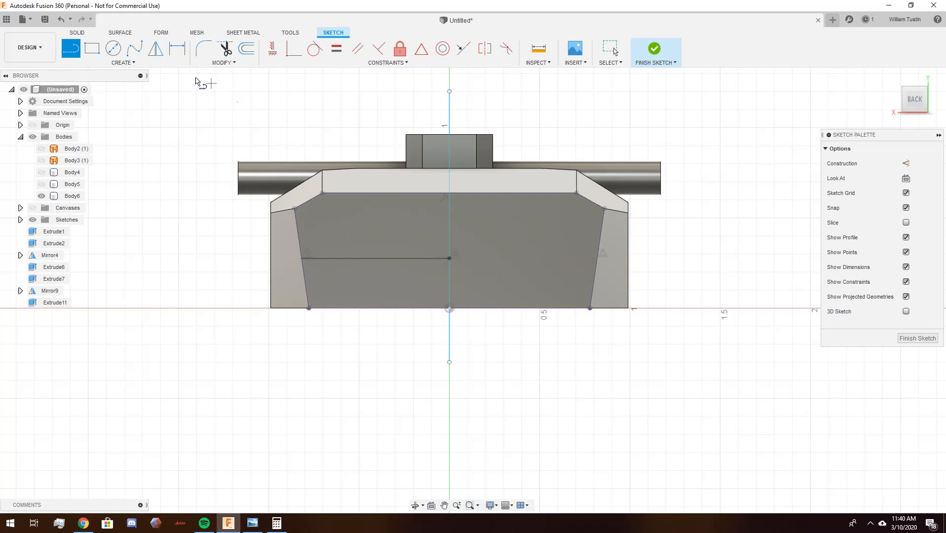
left_click(449, 257)
left_click(597, 257)
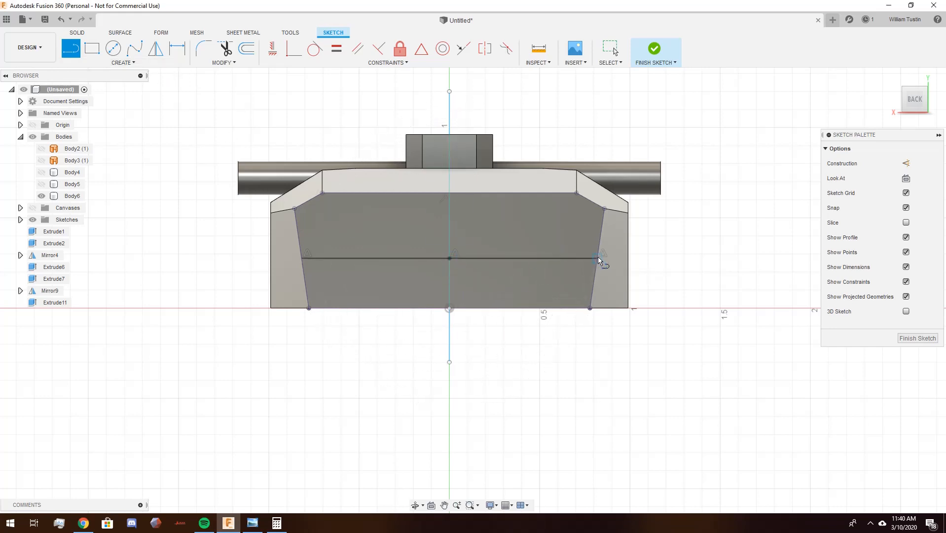
- Add a sketch point at the midpoint of each horizontal half-line and finish the sketch
left_click(120, 63)
left_click(130, 175)
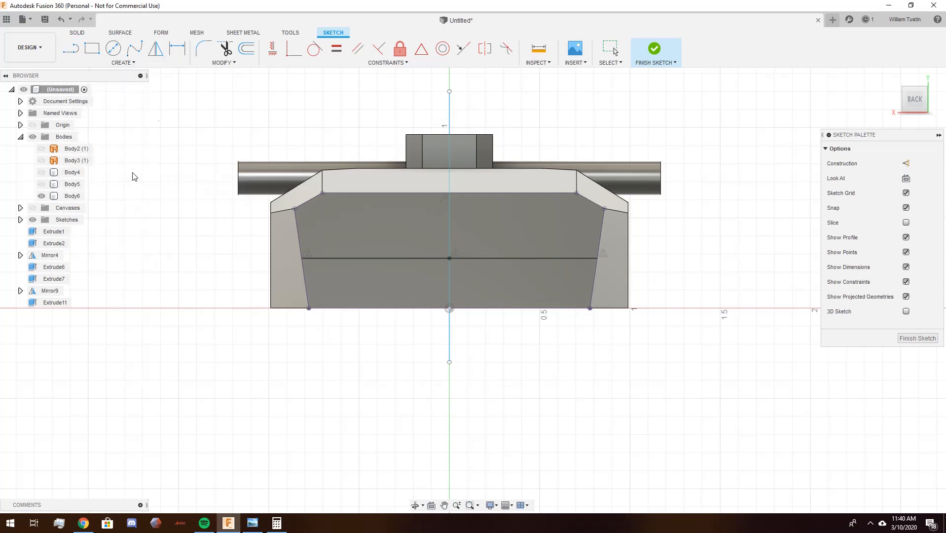
left_click(375, 259)
left_click(523, 259)
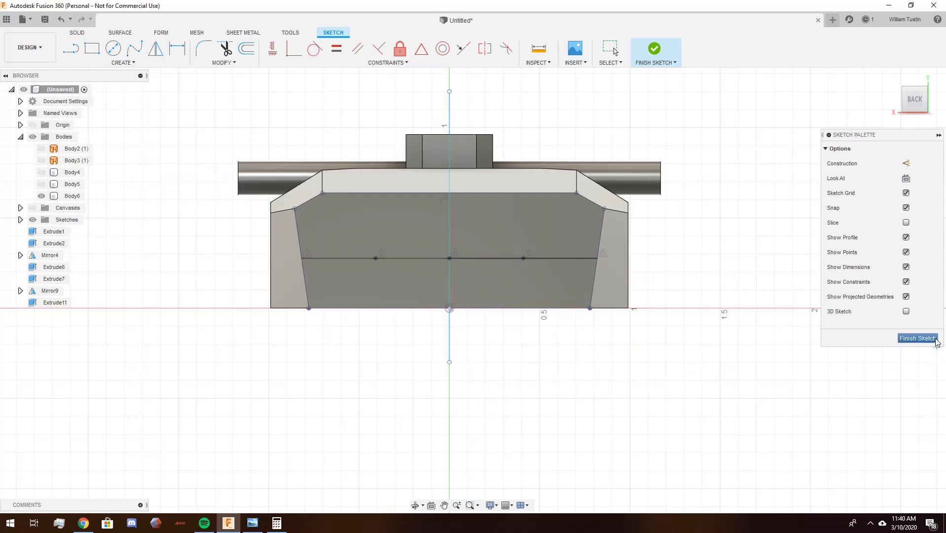
left_click(916, 339)
- Show the sketches, expand their folder and hide Sketch2 so only the new face sketch is displayed
scroll(261, 245, "down", 3)
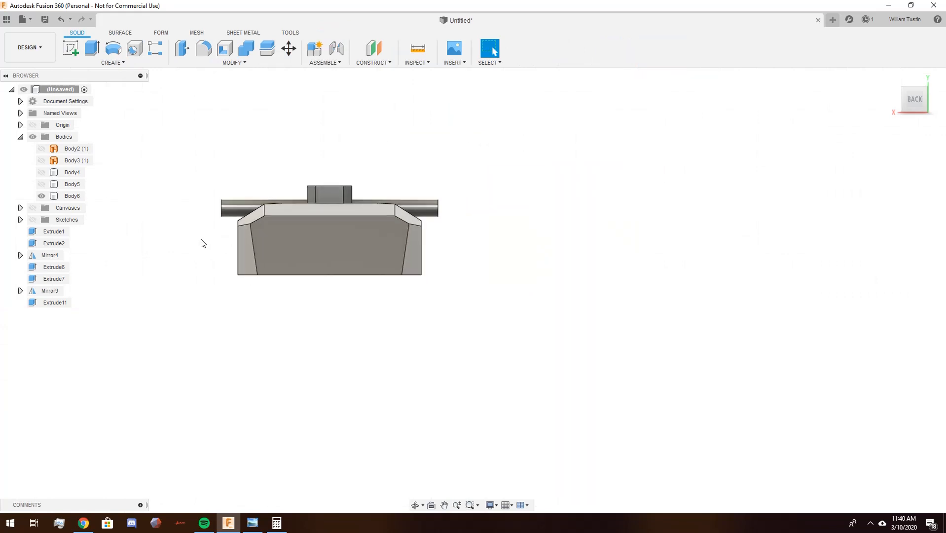
left_click(33, 220)
left_click(20, 220)
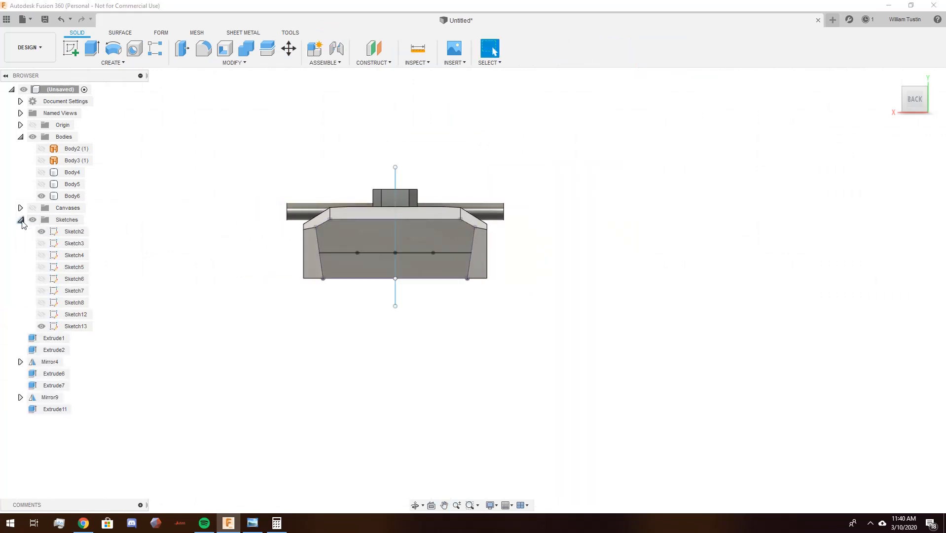
mouse_move(188, 279)
middle_mouse_down("shift")
mouse_move(353, 277)
mouse_move(276, 222)
middle_mouse_up("shift")
scroll(242, 188, "down", 2)
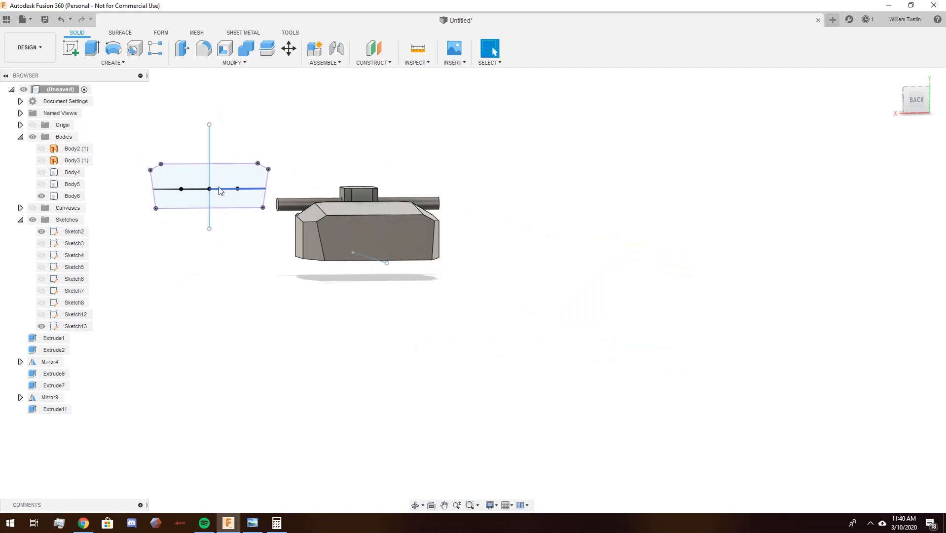
scroll(225, 191, "down", 6)
middle_click_drag(220, 130, 295, 155)
scroll(380, 192, "up", 2)
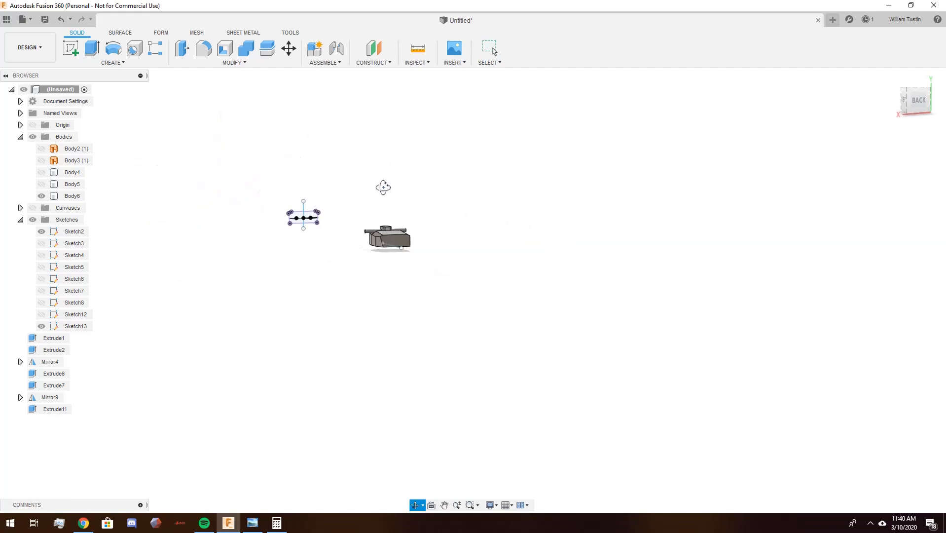
scroll(385, 271, "up", 4)
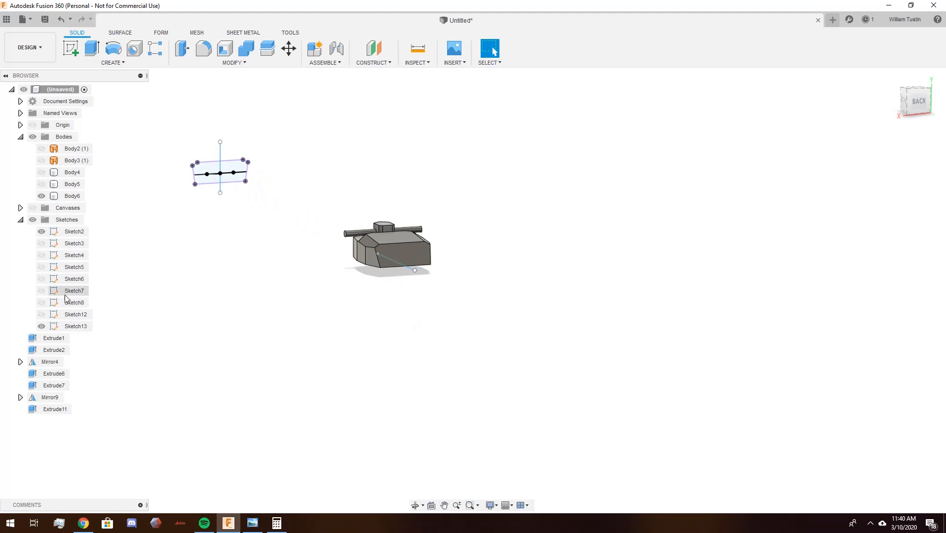
left_click(42, 231)
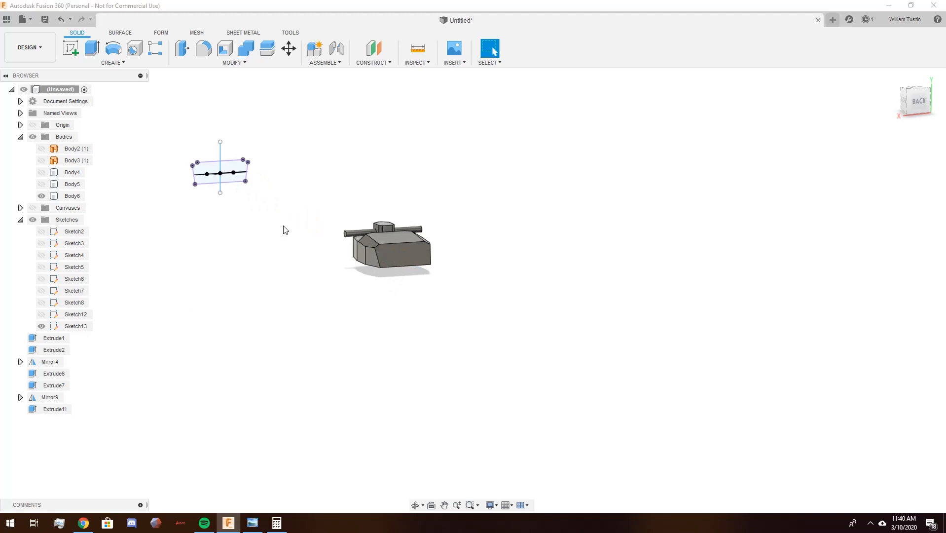
- Align the new sketch to the turret by matching its bottom line to the bottom edge of the large end face
left_click(233, 63)
left_click(218, 246)
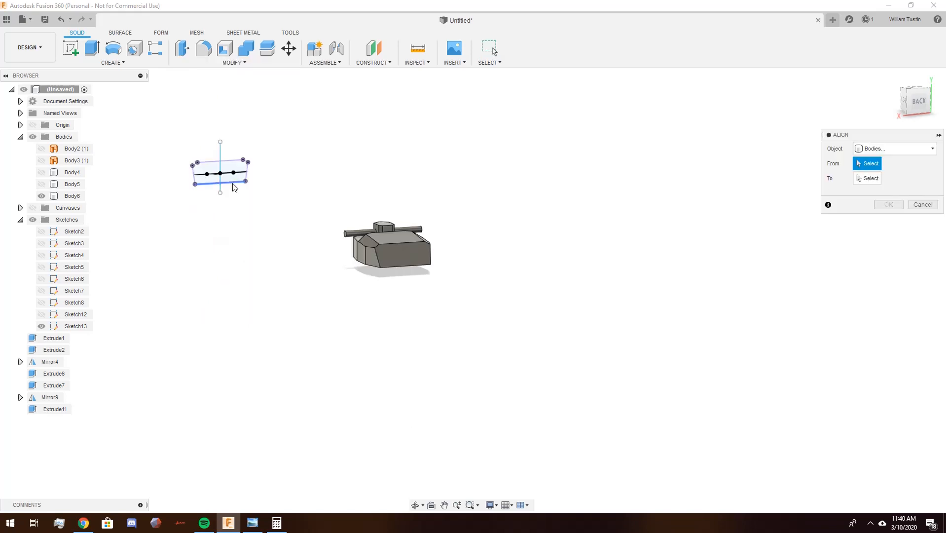
left_click(231, 183)
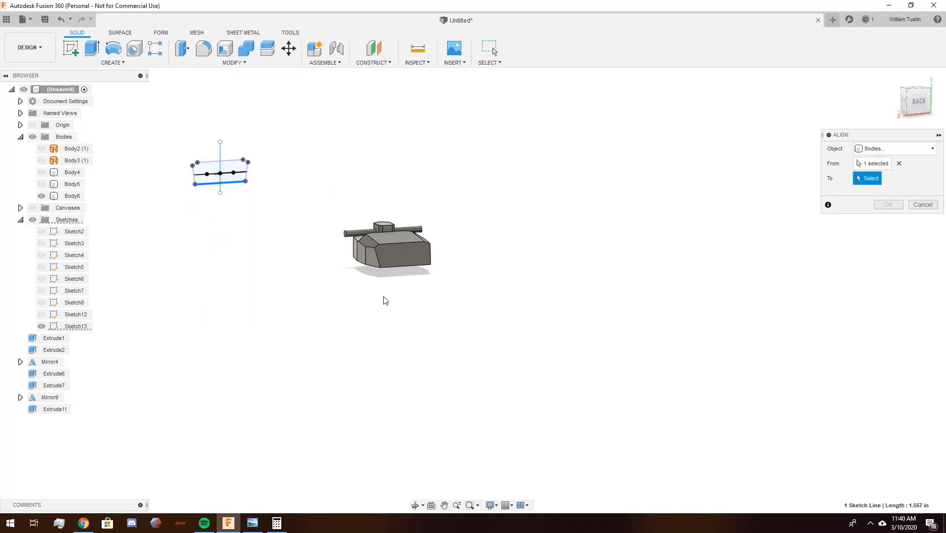
left_click(419, 268)
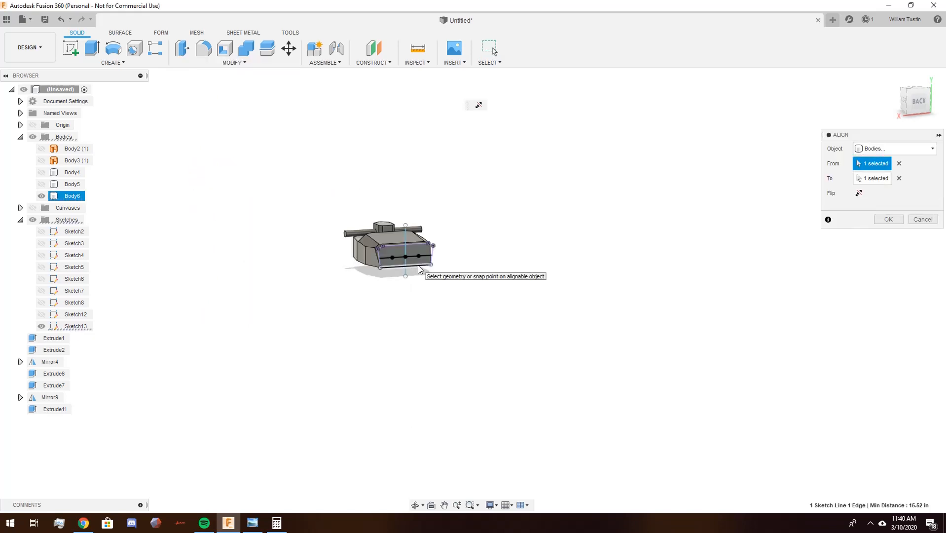
scroll(363, 270, "up", 10)
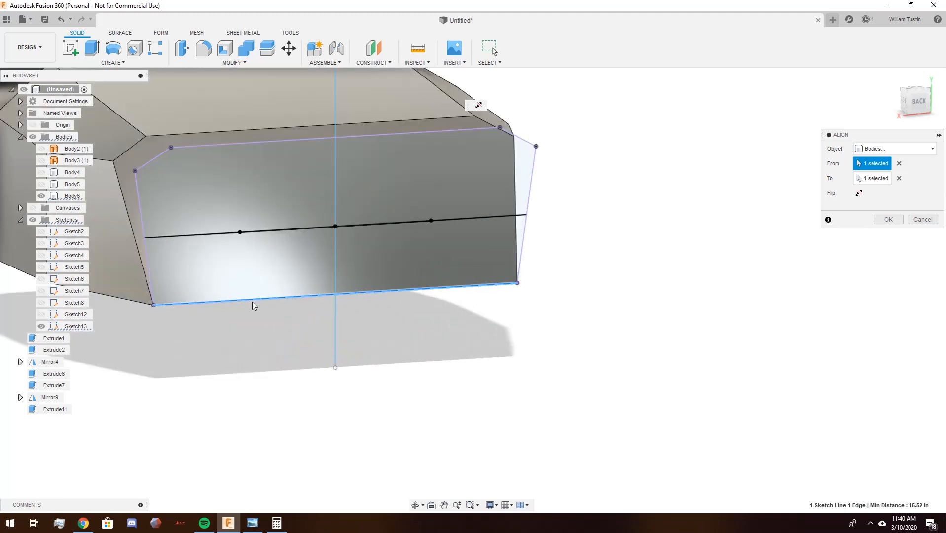
middle_click_drag(252, 301, 328, 299)
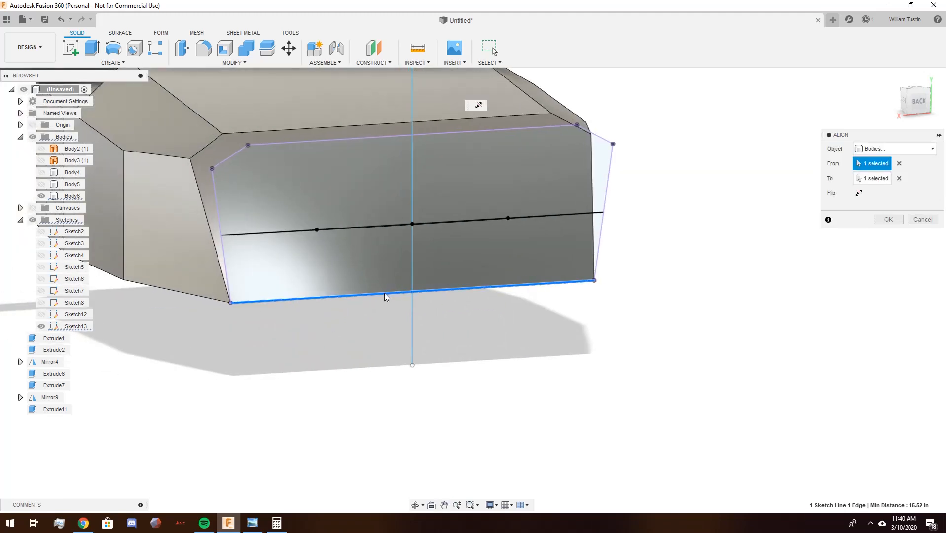
left_click(885, 220)
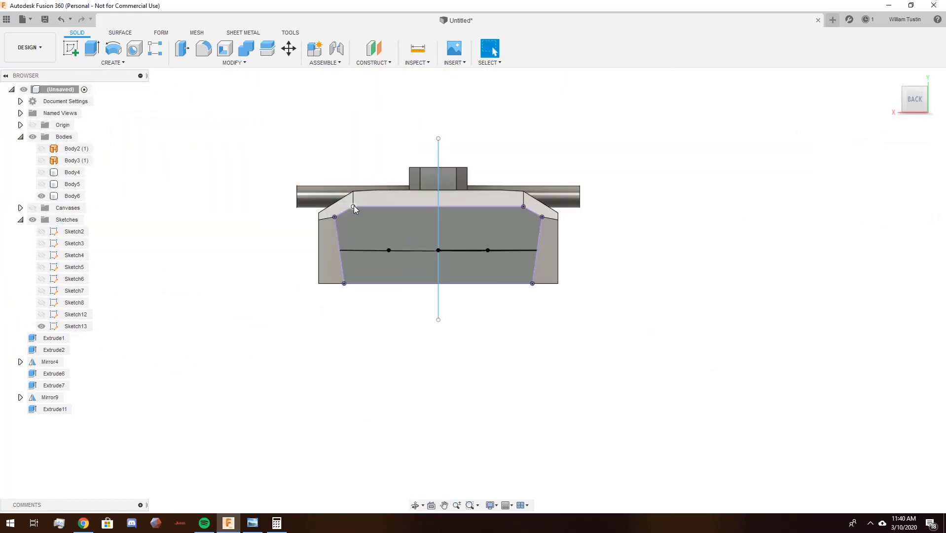
scroll(345, 208, "up", 3)
scroll(192, 220, "down", 3)
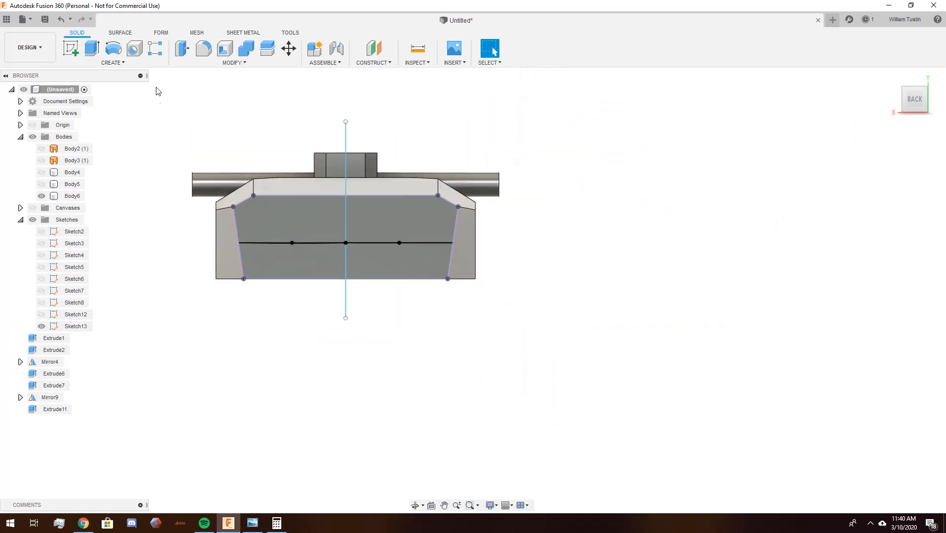
left_click(138, 51)
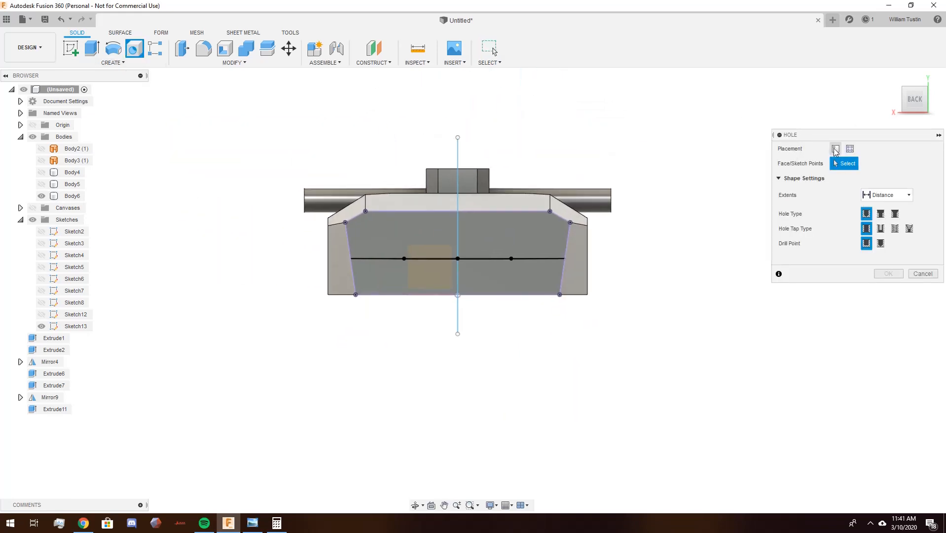
left_click(850, 149)
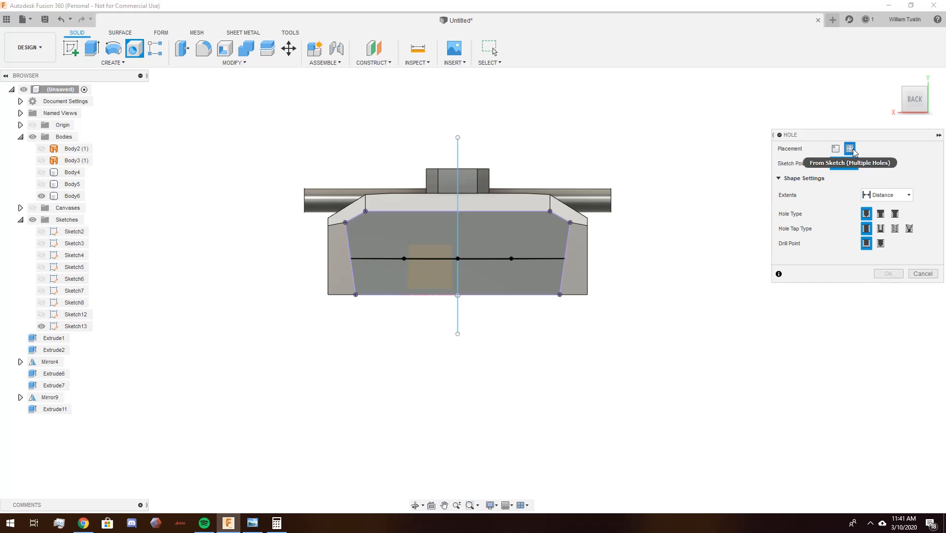
left_click(404, 258)
left_click(457, 257)
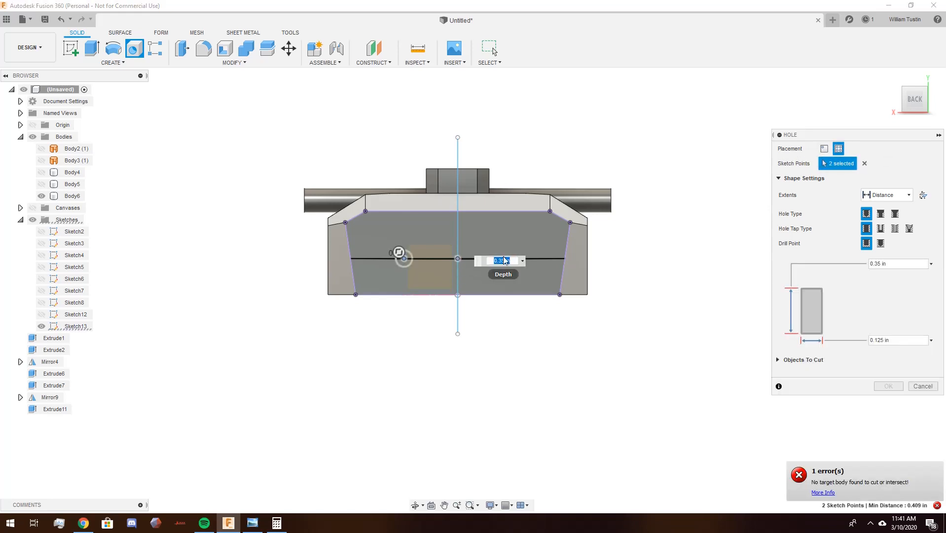
middle_click_drag(560, 348, 674, 359, "shift")
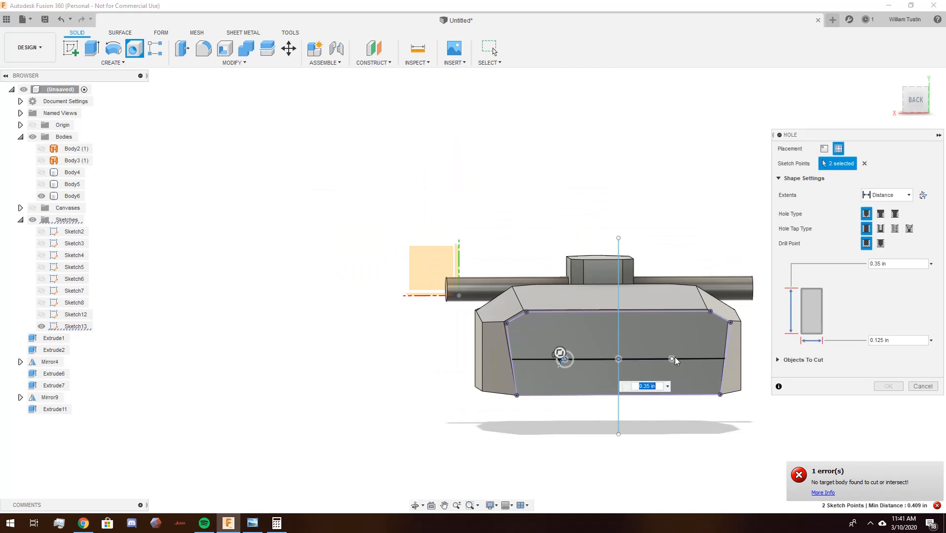
mouse_move(601, 410)
middle_mouse_down()
mouse_move(559, 340)
mouse_move(531, 321)
middle_mouse_up()
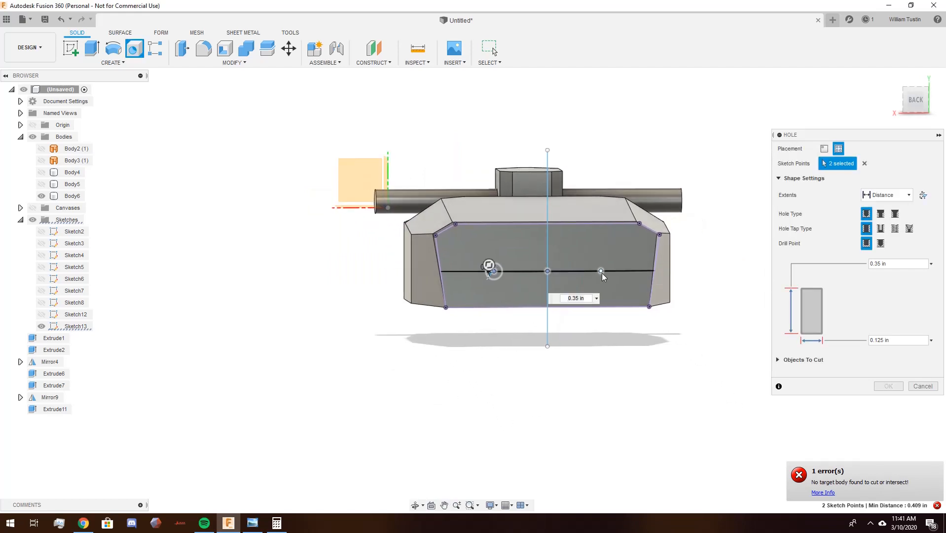
left_click(600, 270)
middle_click_drag(477, 338, 365, 243, "shift")
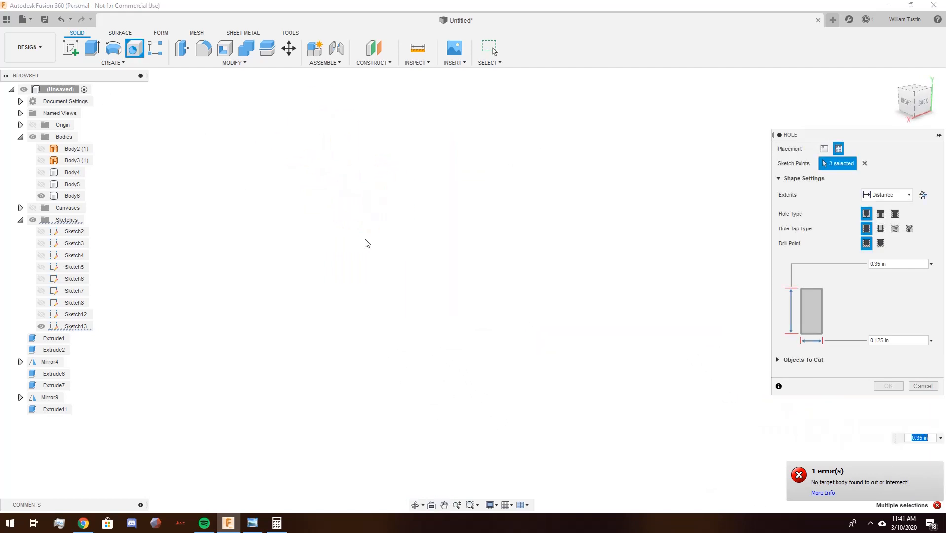
scroll(545, 318, "down", 6)
middle_click_drag(745, 361, 510, 267)
scroll(510, 267, "up", 7)
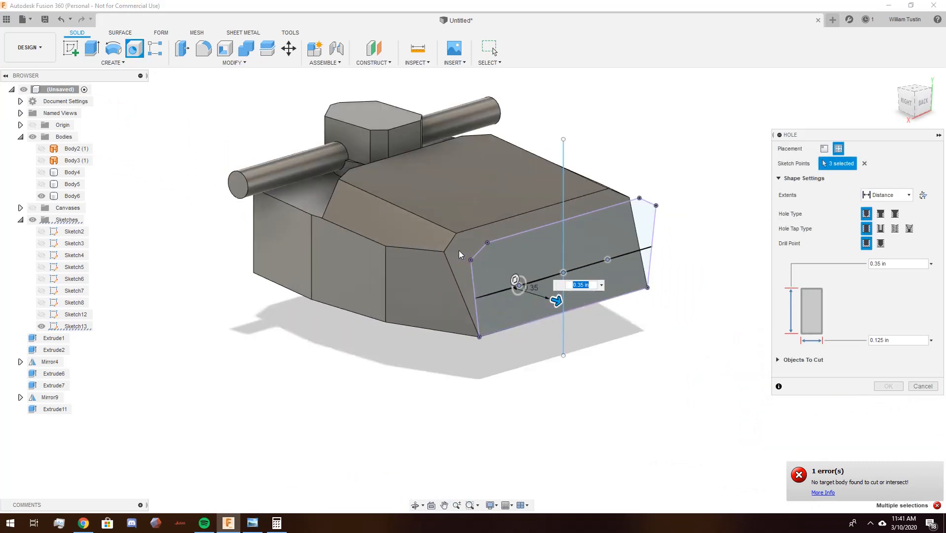
middle_click_drag(546, 320, 493, 267)
scroll(493, 266, "down", 3)
scroll(434, 248, "up", 2)
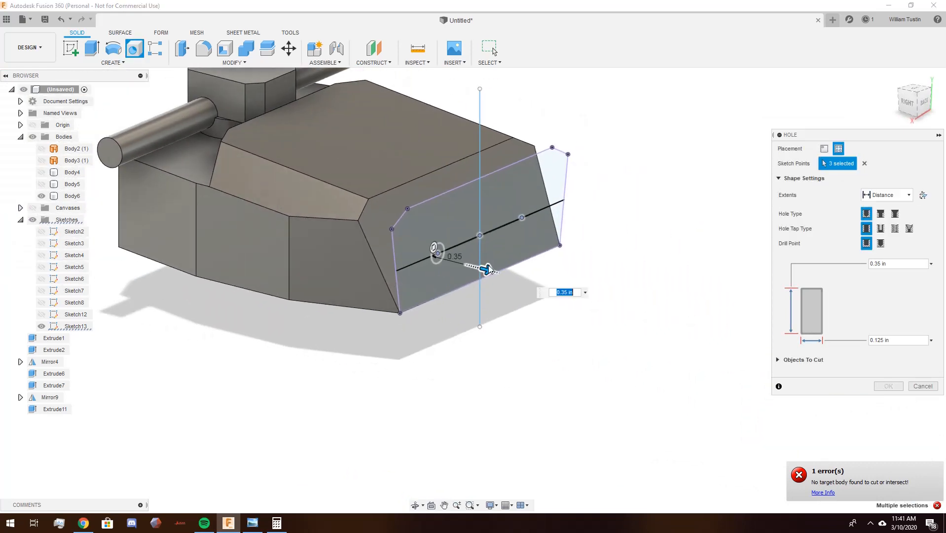
left_click_drag(438, 257, 492, 286)
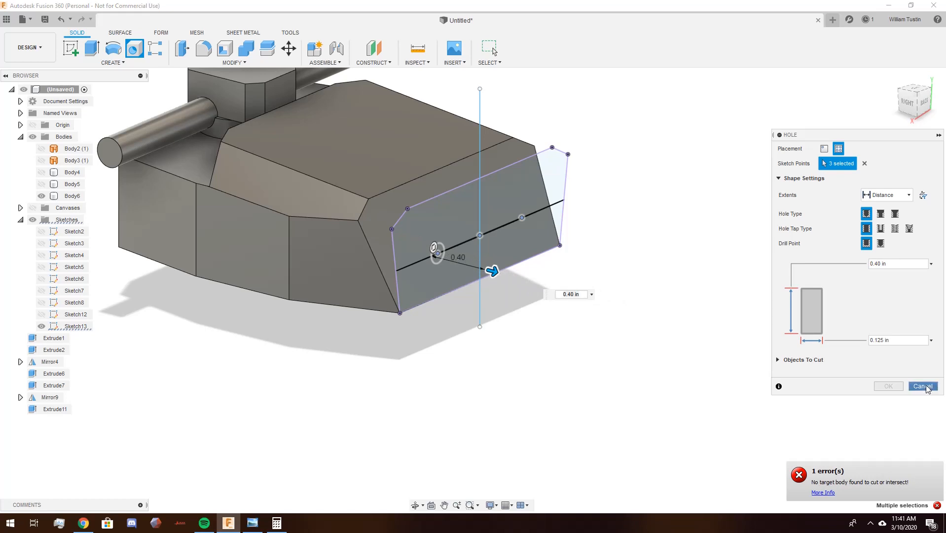
left_click(923, 386)
left_click(134, 48)
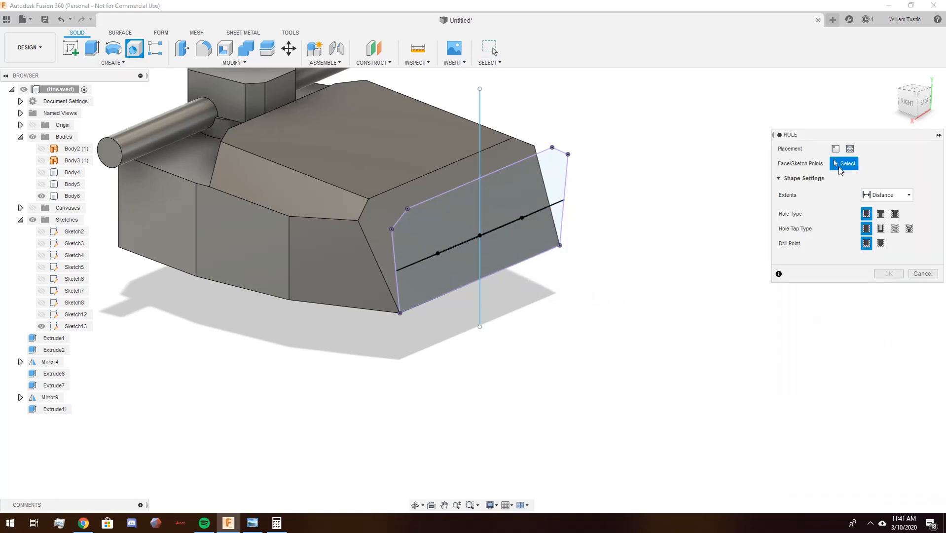
left_click(850, 149)
left_click(522, 218)
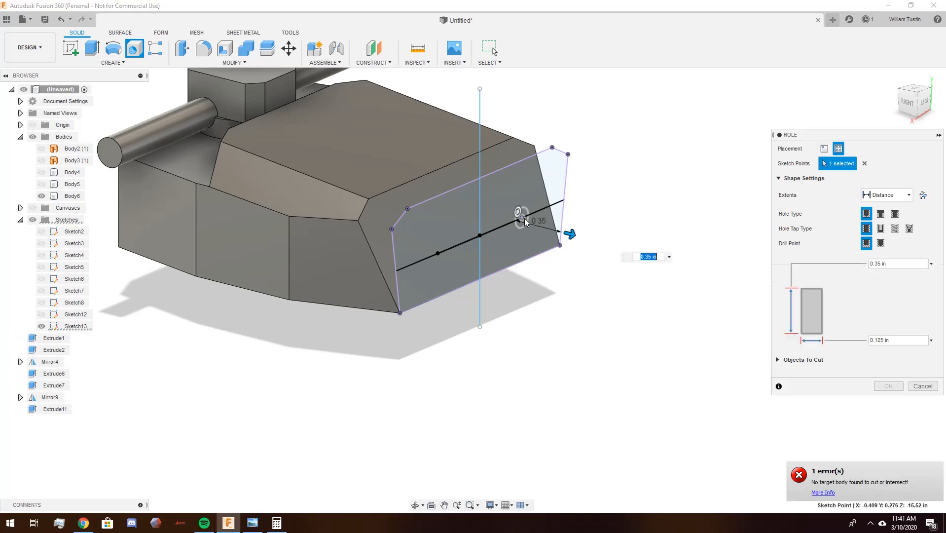
key("Escape")
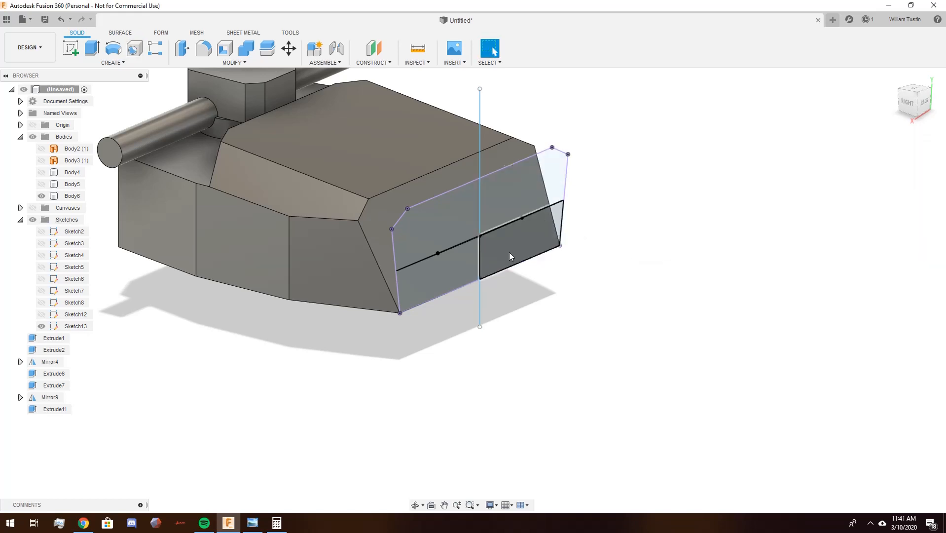
- Examine from the side how the end-face sketch sits relative to the turret's slanted end face
mouse_move(509, 257)
middle_mouse_down("shift")
mouse_move(510, 303)
mouse_move(496, 286)
mouse_move(582, 346)
middle_mouse_up("shift")
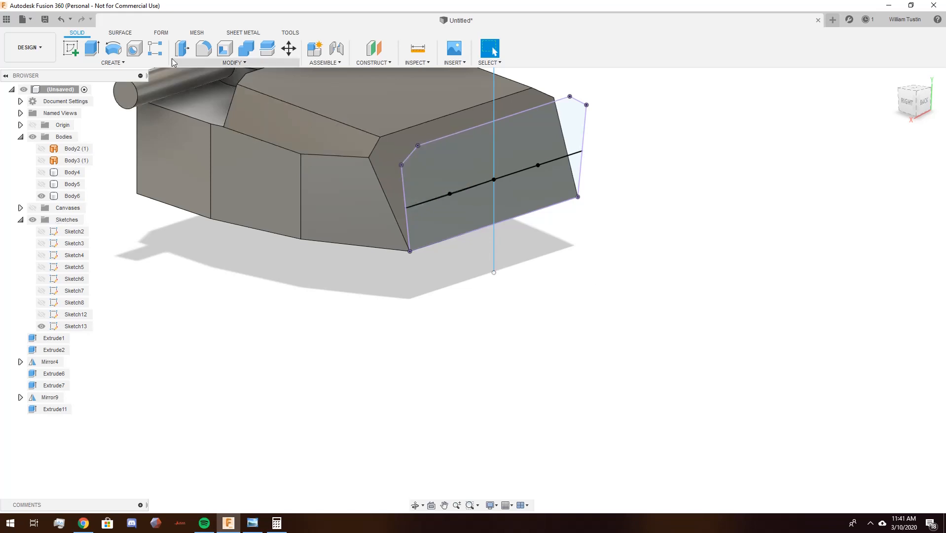
left_click(86, 327)
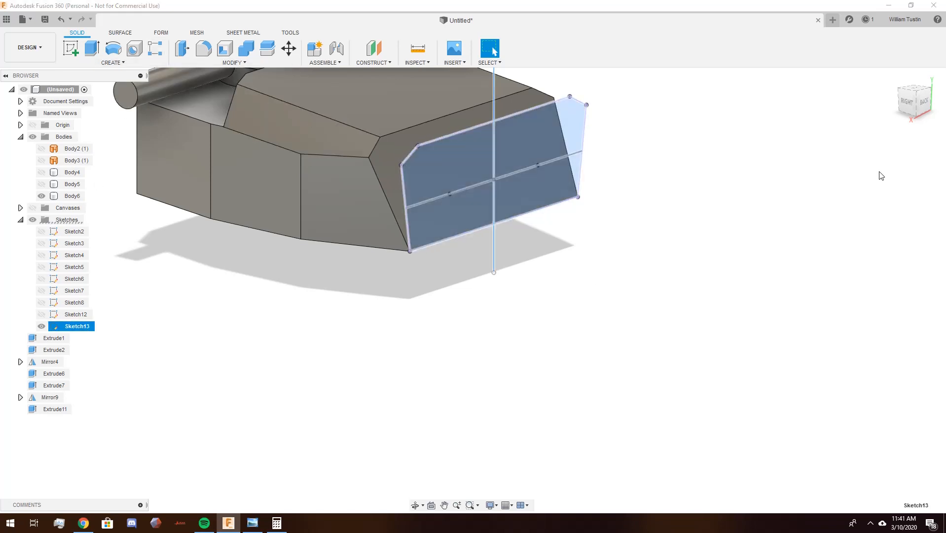
left_click(701, 149)
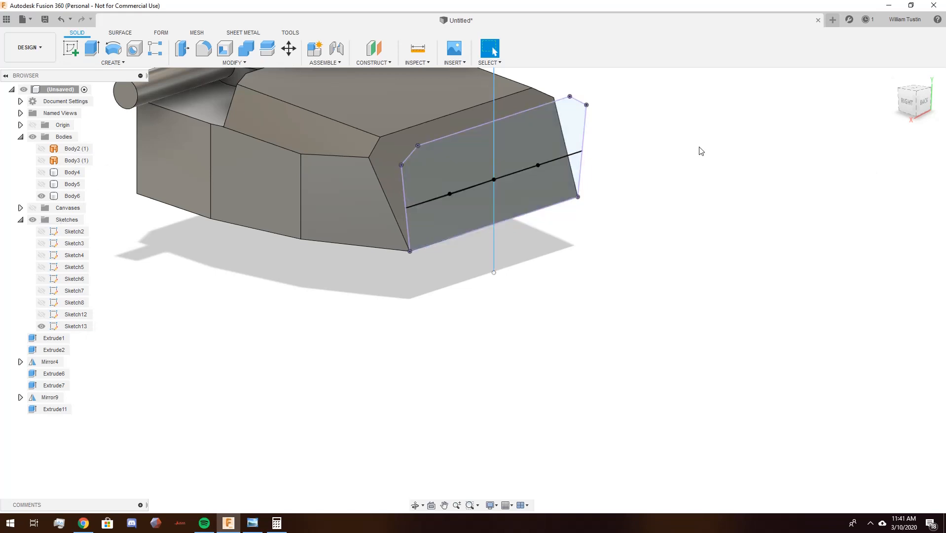
left_click(907, 103)
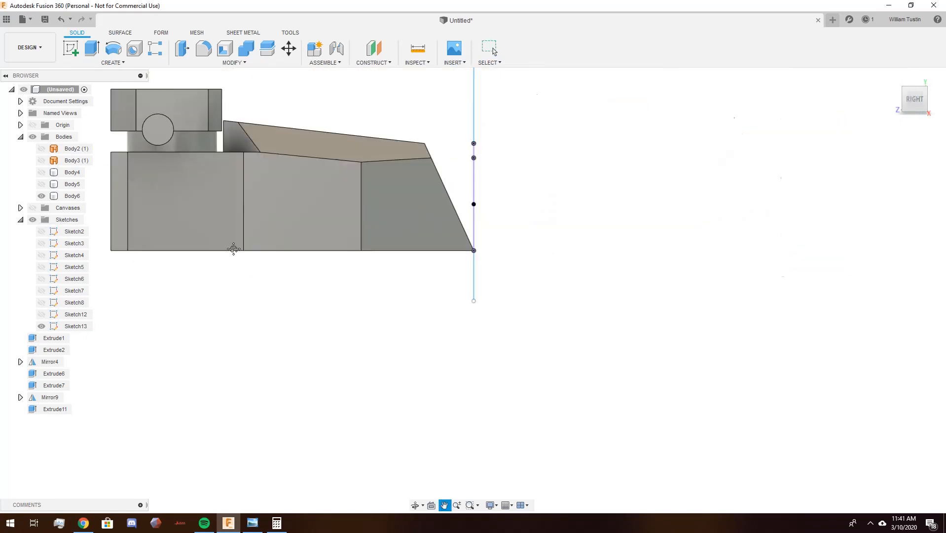
left_click_drag(372, 299, 423, 180)
middle_click_drag(423, 300, 439, 91)
middle_click_drag(321, 306, 488, 196)
scroll(486, 196, "up", 3)
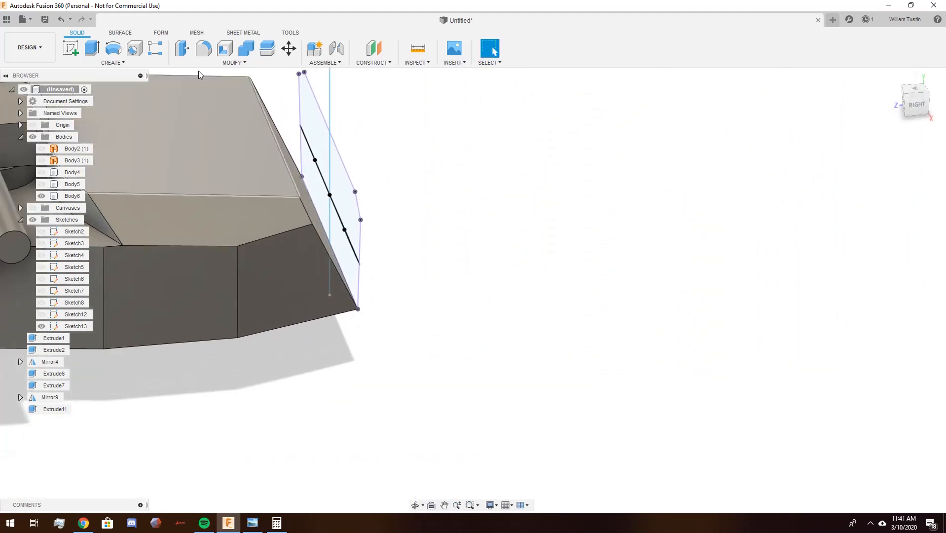
left_click(139, 50)
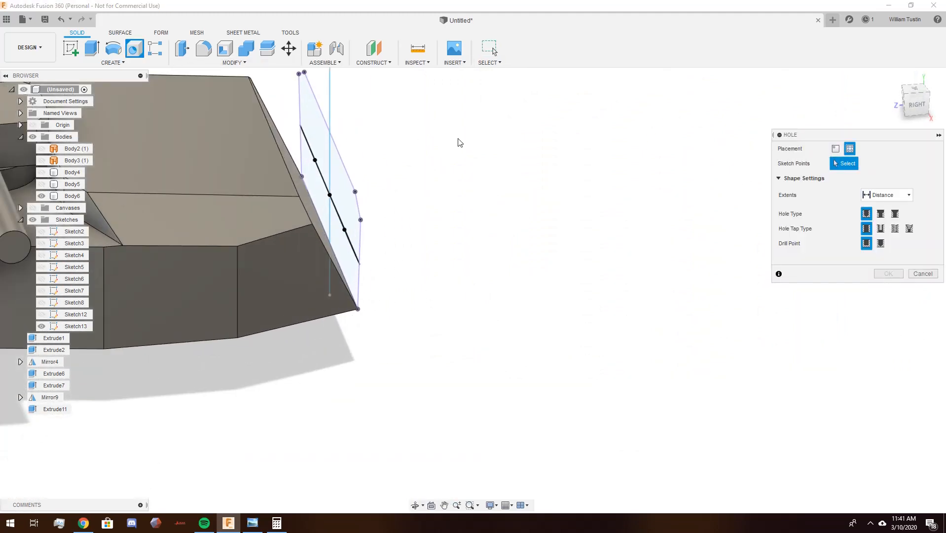
left_click(315, 160)
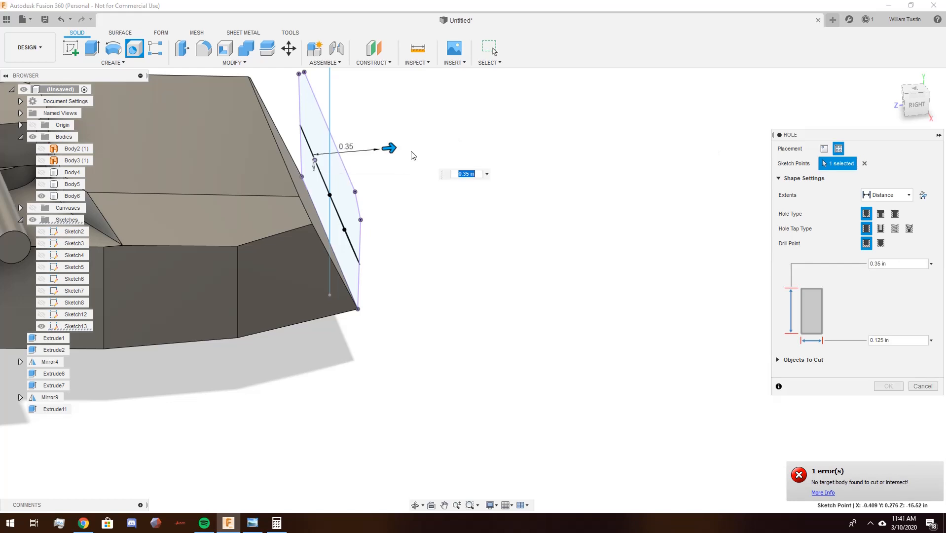
left_click(929, 386)
- Set up a multiple-hole feature from one outer sketch point, with a 0.50 in distance and the direction flipped into the turret
middle_click_drag(544, 236, 650, 272)
middle_click_drag(650, 272, 623, 271, "shift")
middle_click_drag(198, 187, 662, 208)
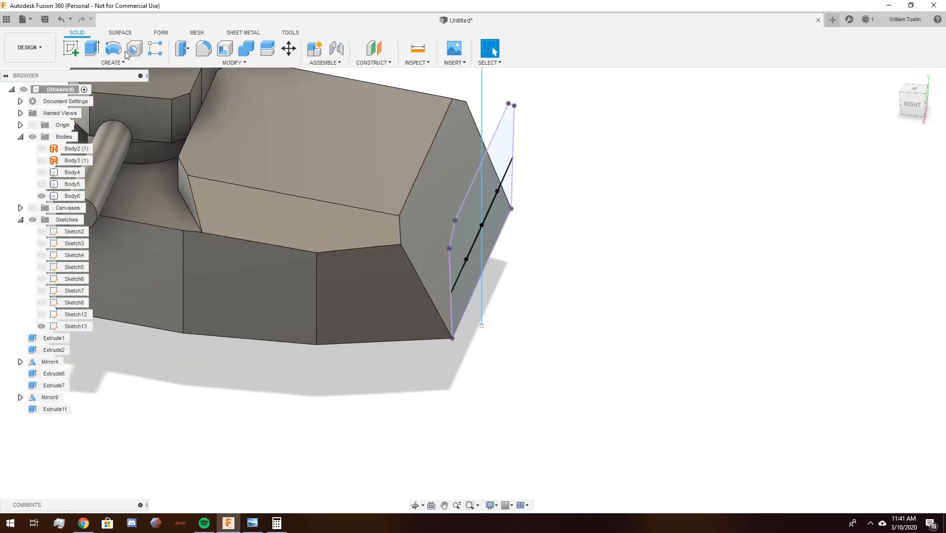
key("h")
left_click(850, 149)
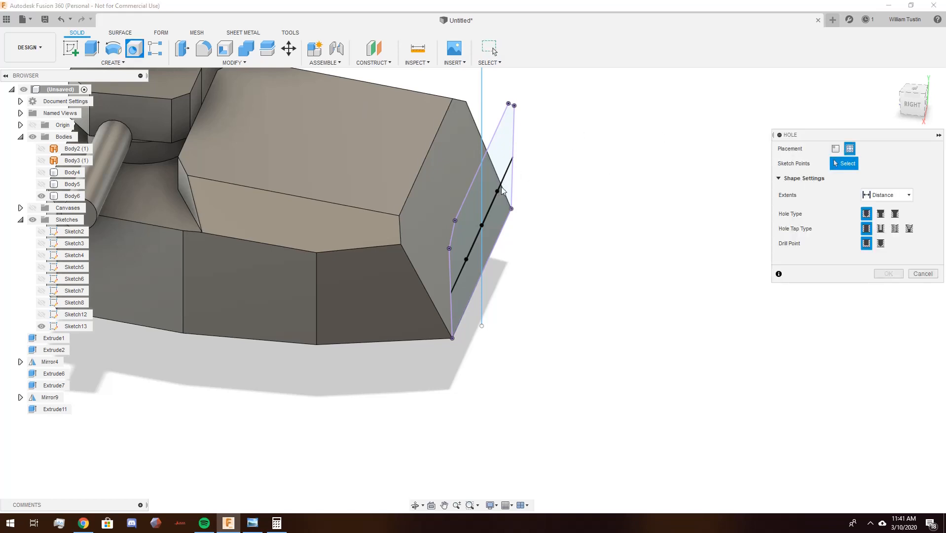
left_click(497, 191)
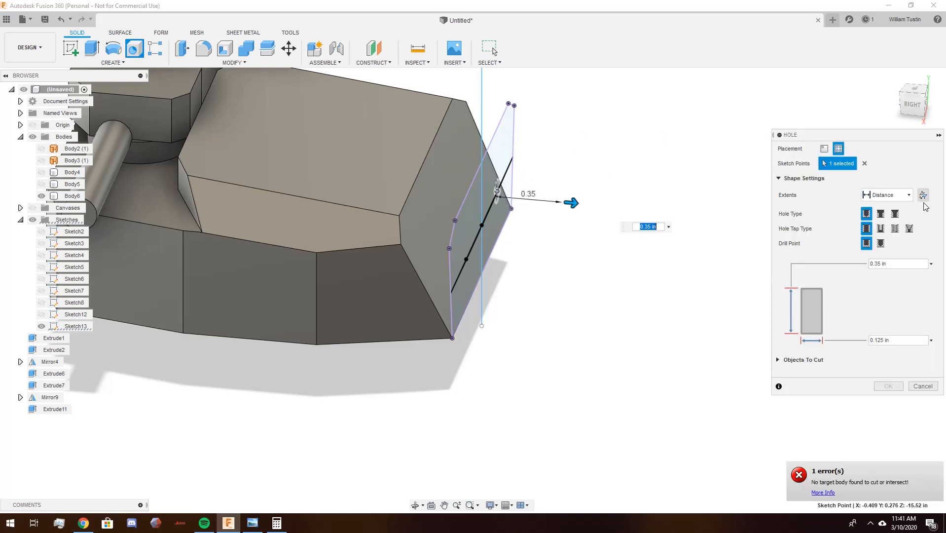
left_click(906, 195)
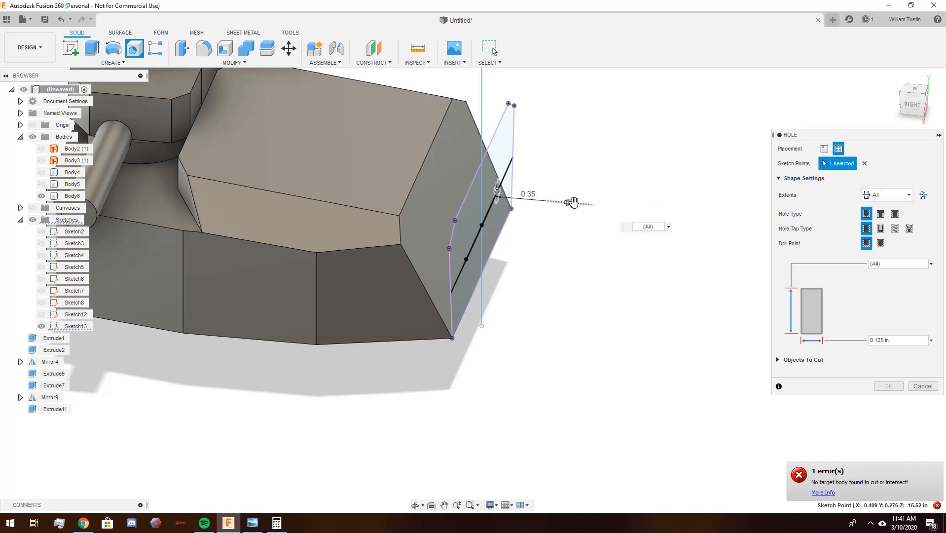
left_click_drag(570, 202, 596, 216)
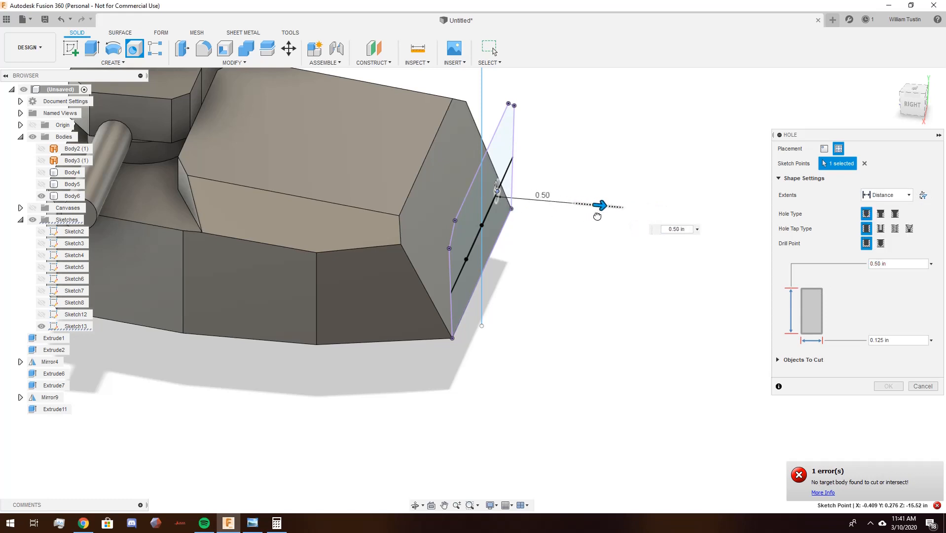
left_click(923, 195)
- Add the middle and other outer sketch points and create the three holes with 0.125 in diameter and 0.50 in depth
middle_click_drag(667, 274, 648, 264, "shift")
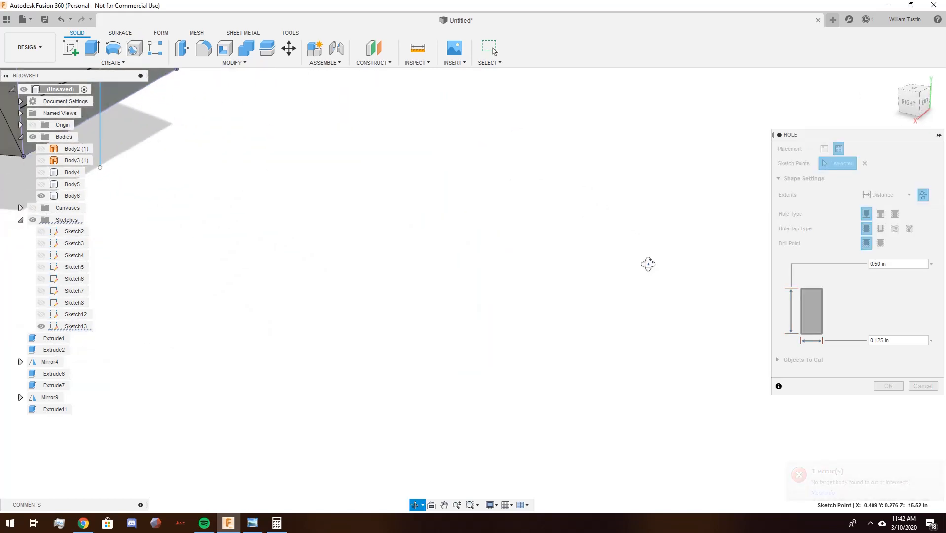
middle_click_drag(366, 148, 747, 273)
middle_click_drag(651, 237, 249, 217, "shift")
left_click(252, 215)
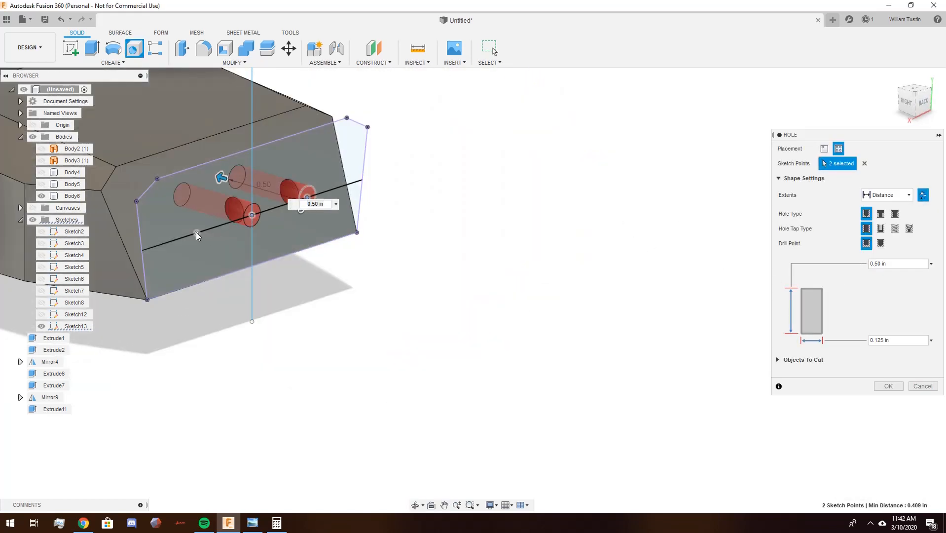
left_click(197, 233)
middle_click_drag(200, 234, 525, 318, "shift")
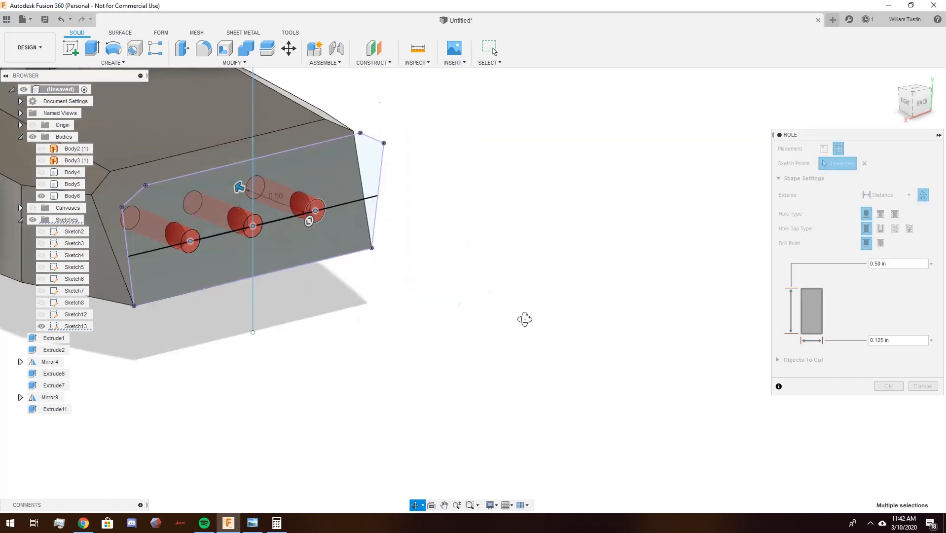
left_click(913, 101)
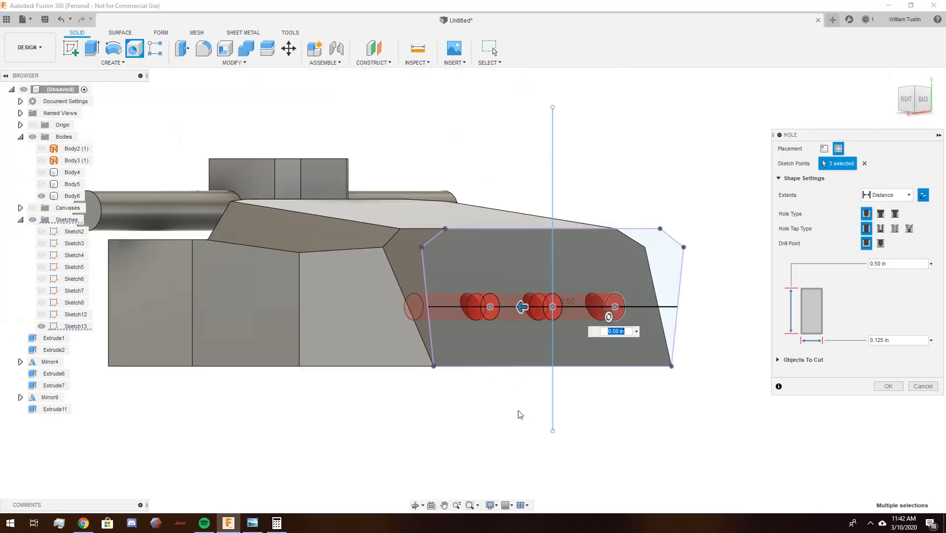
middle_click_drag(590, 135, 518, 139, "shift")
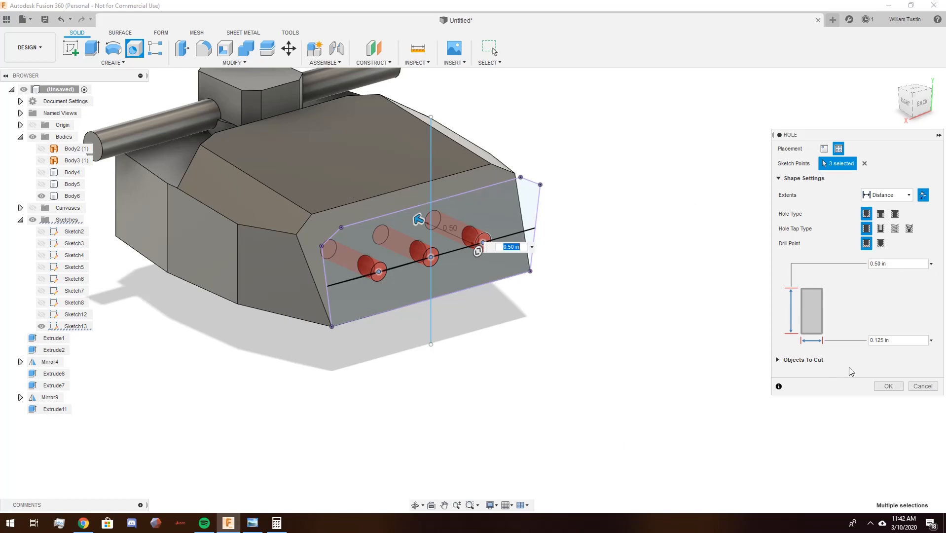
left_click(886, 386)
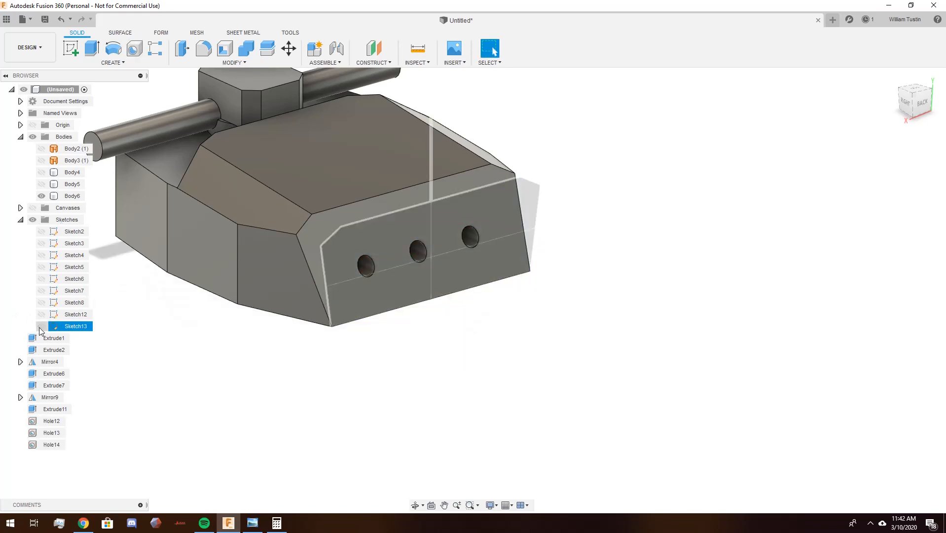
- Hide Sketch13 and collapse the Sketches folder so the turret body is shown with its holes
left_click(20, 219)
middle_click_drag(270, 383, 373, 380)
middle_click_drag(456, 407, 424, 384, "shift")
middle_click_drag(291, 248, 520, 440)
scroll(520, 440, "down", 1)
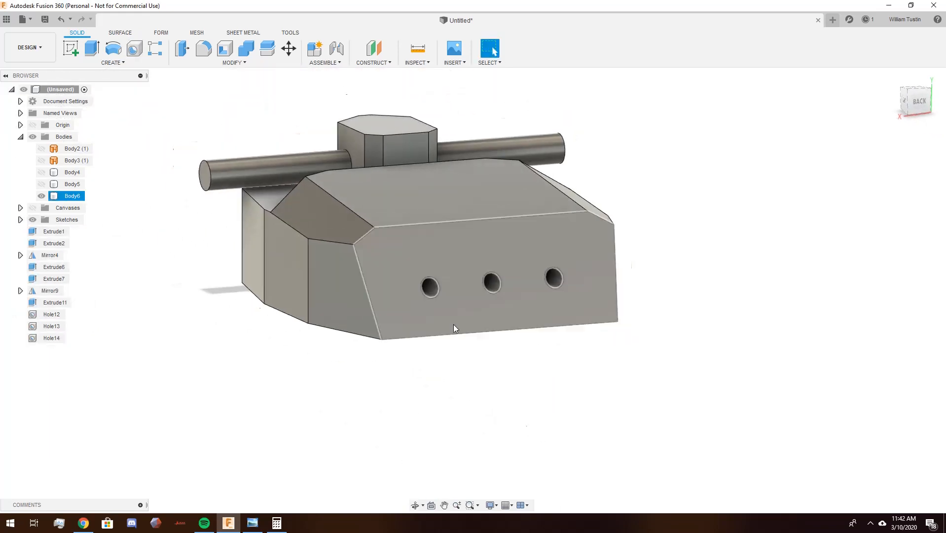
scroll(453, 325, "down", 1)
- Set up an outward extrusion of the floor faces of all three end-face holes, about 2.00 in long, as new bodies
left_click(918, 102)
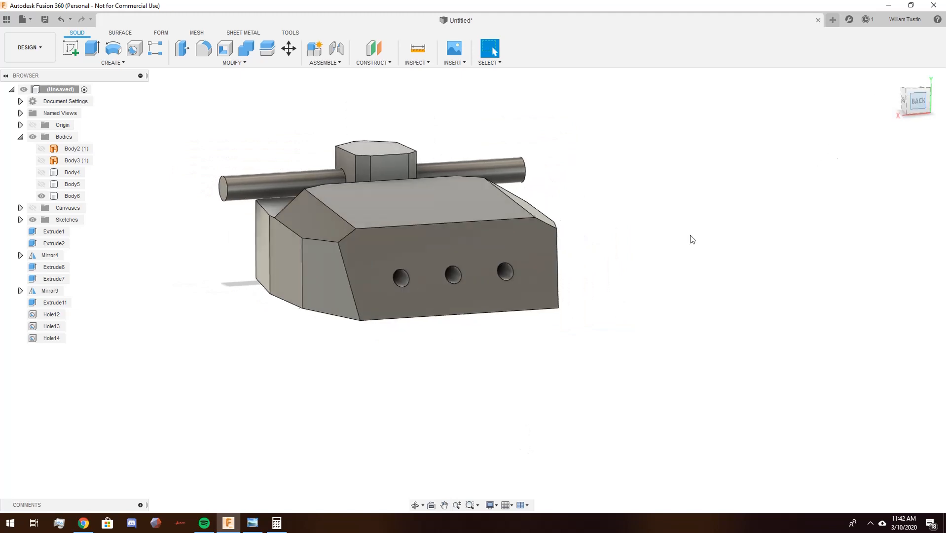
scroll(434, 231, "up", 4)
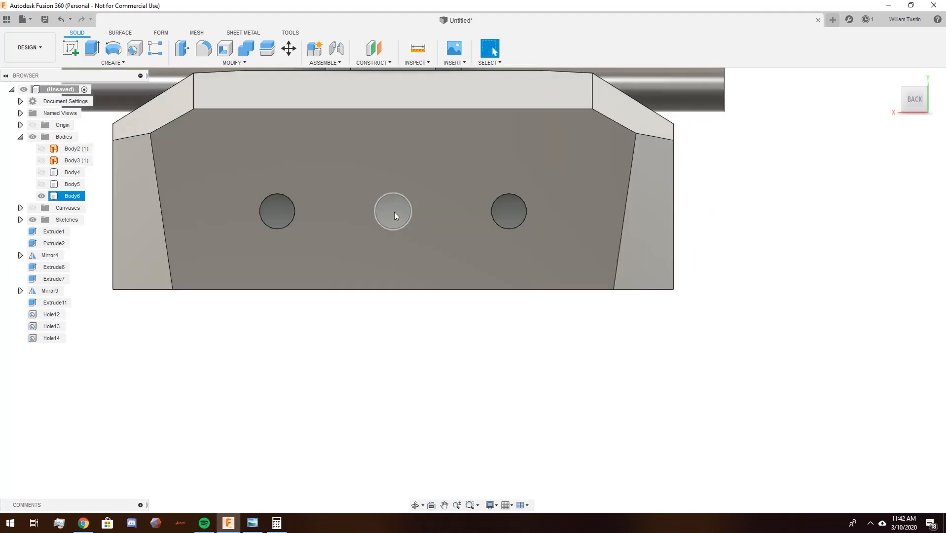
left_click(394, 214)
left_click(513, 218)
middle_click_drag(411, 204, 559, 224)
middle_click_drag(407, 344, 506, 349, "shift")
key("e")
middle_click_drag(449, 339, 473, 321, "shift")
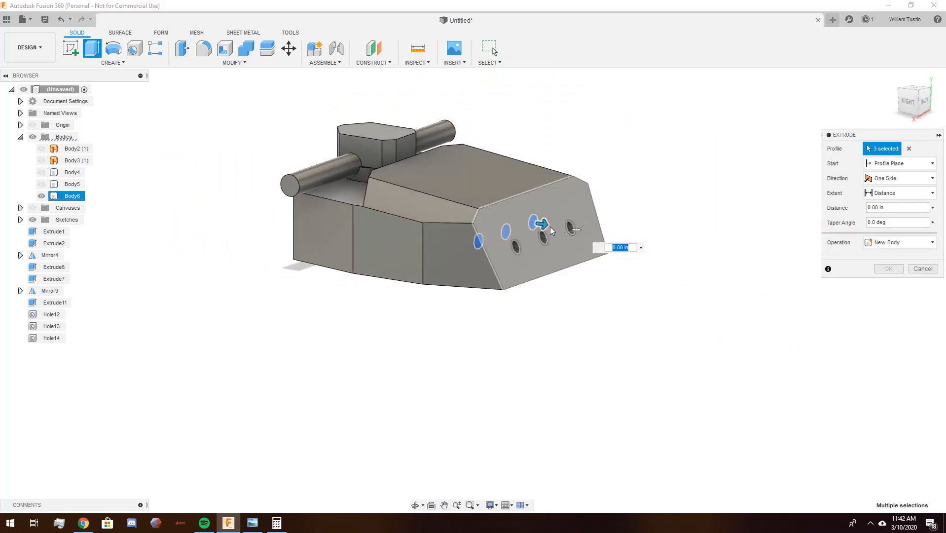
left_click_drag(547, 227, 737, 300)
left_click(900, 242)
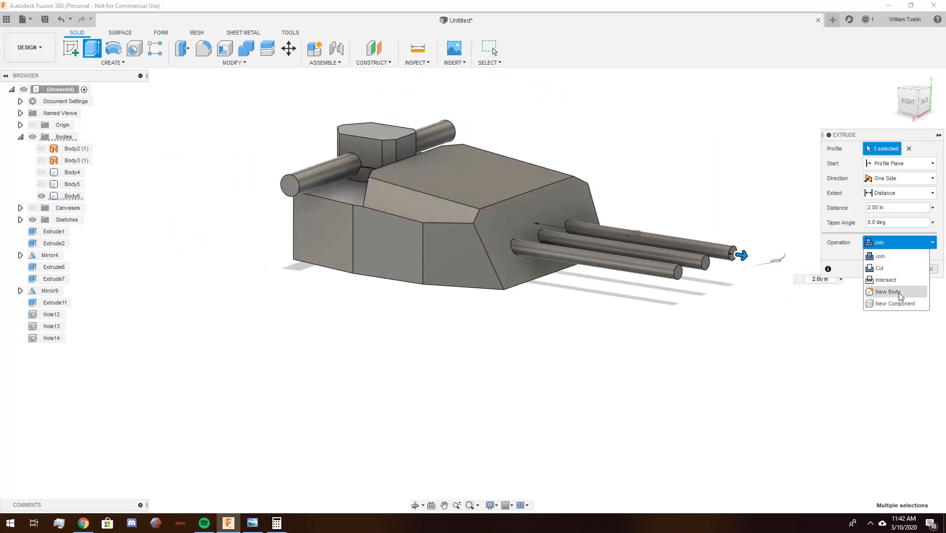
left_click(888, 291)
- Shorten the gun barrel extrusion to 1.70 in and create the three barrels
middle_click_drag(493, 375, 724, 261, "shift")
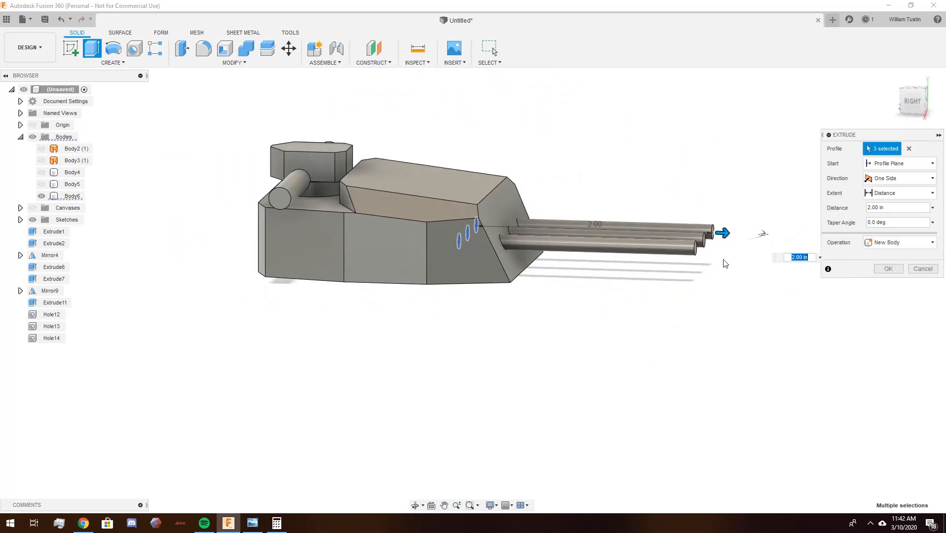
left_click_drag(722, 233, 644, 277)
middle_click_drag(643, 277, 620, 295, "shift")
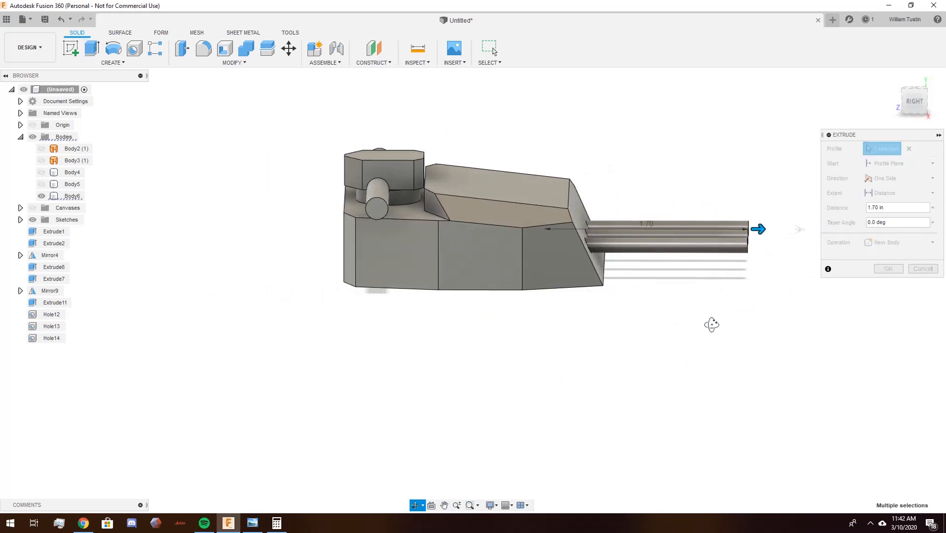
middle_click_drag(653, 323, 701, 319, "shift")
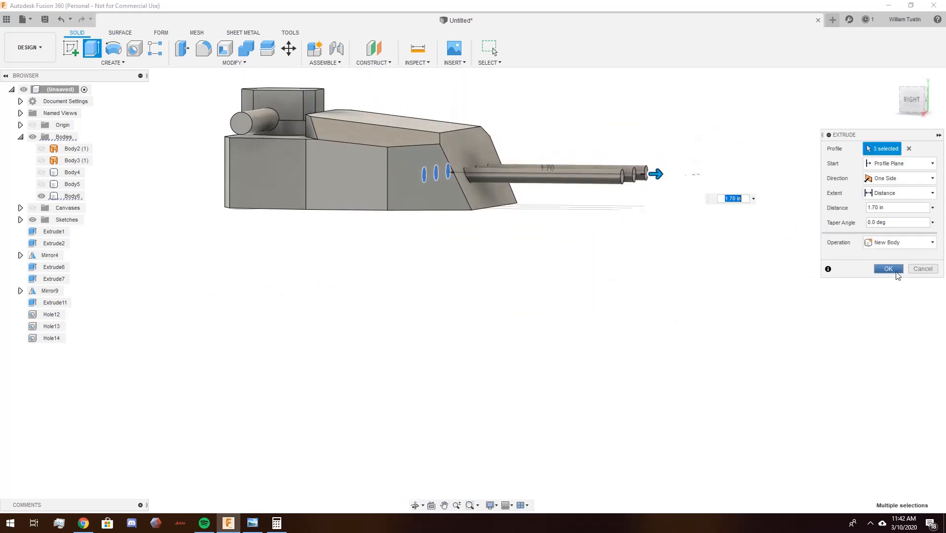
left_click(887, 268)
middle_click_drag(459, 290, 543, 325)
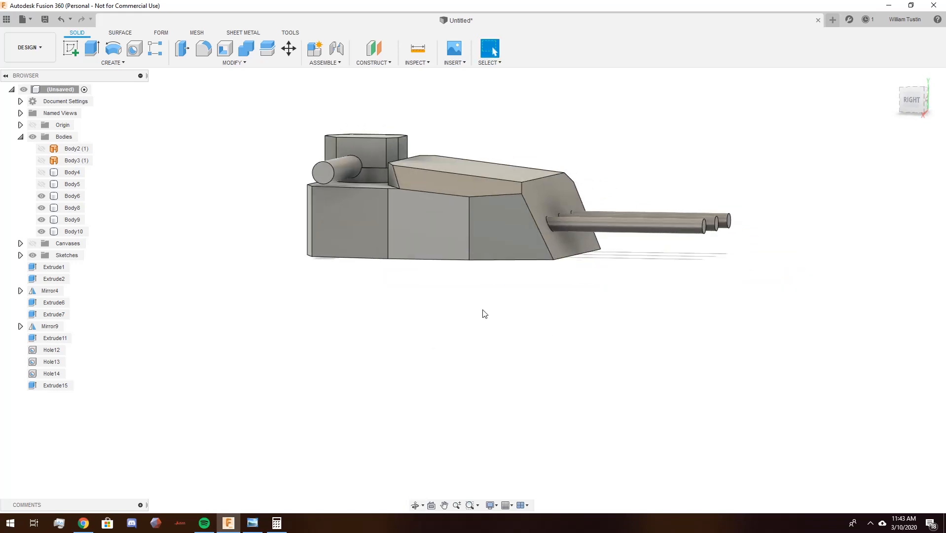
- Collapse the Bodies folder, expand the Sketches folder and show Sketch3 on the turret's underside
left_click(21, 138)
left_click(21, 161)
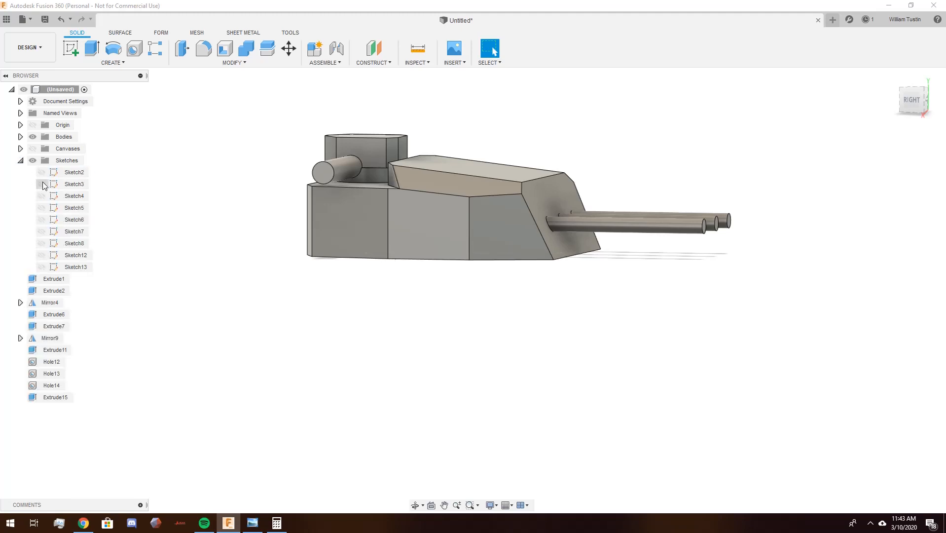
middle_click_drag(321, 363, 334, 348, "shift")
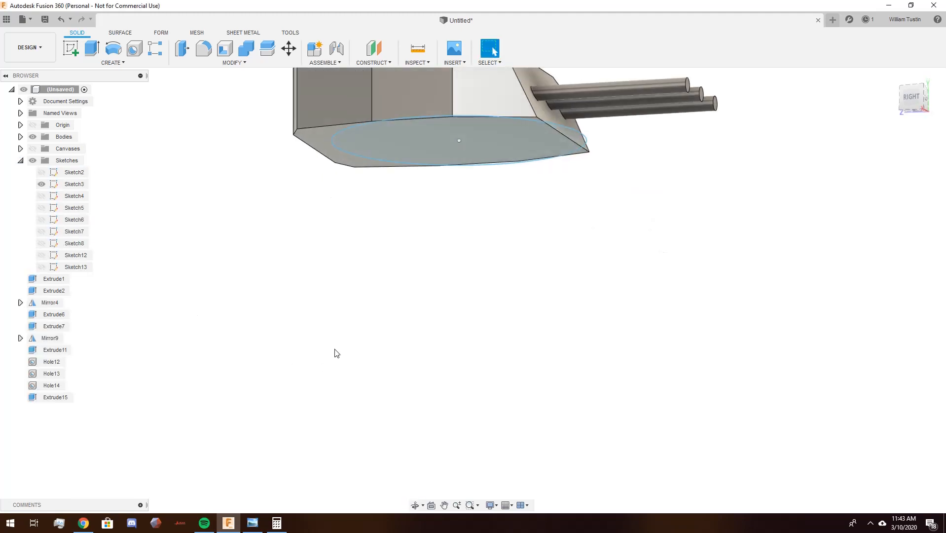
- Extrude the round Sketch3 profile -0.125 in below the turret as a base ring, using the Join operation
left_click(505, 157)
middle_click_drag(426, 266, 409, 366)
key("e")
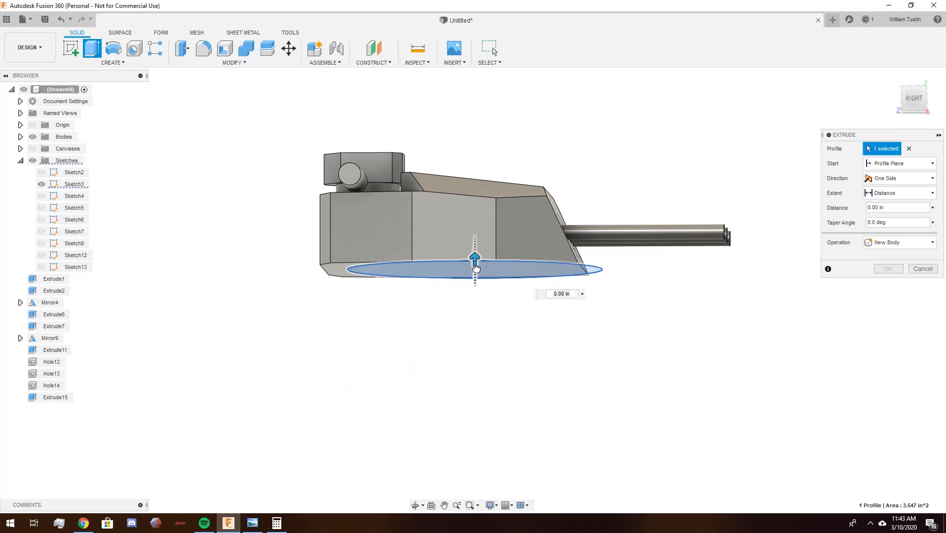
left_click_drag(474, 261, 474, 276)
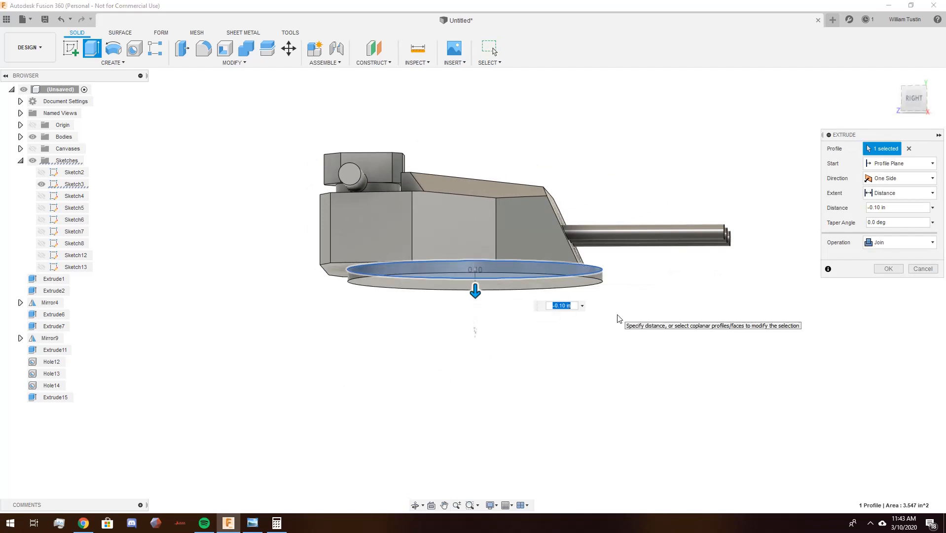
middle_click_drag(619, 316, 633, 315, "shift")
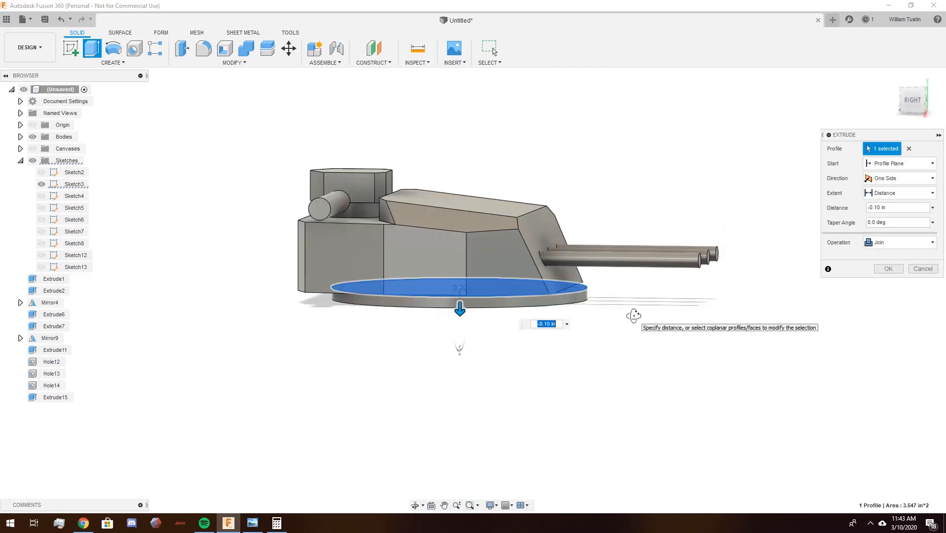
type(".125")
key("Return")
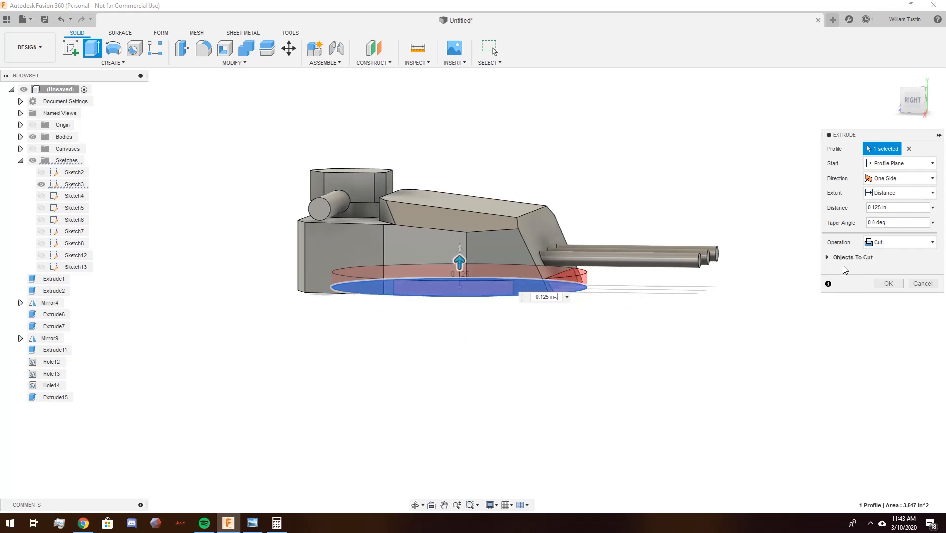
type("-.125")
key("Return")
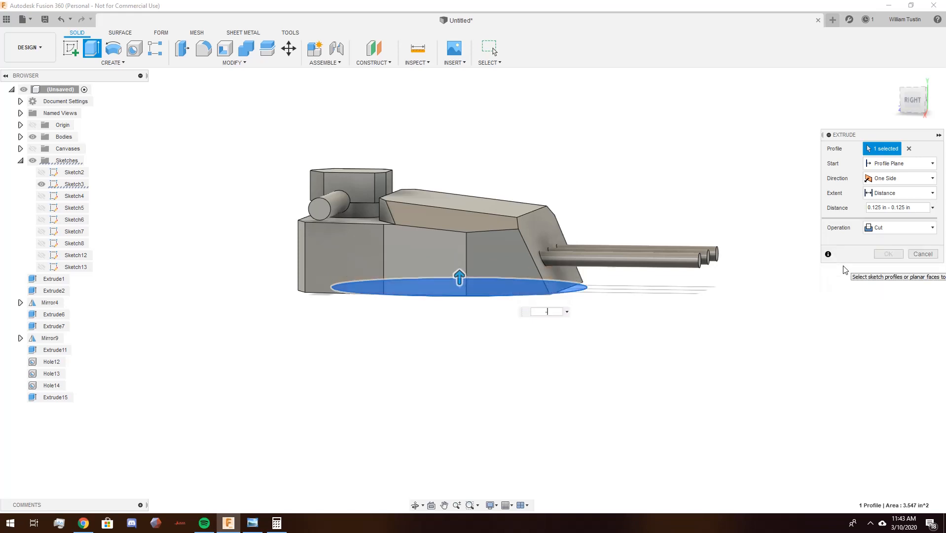
key("Return")
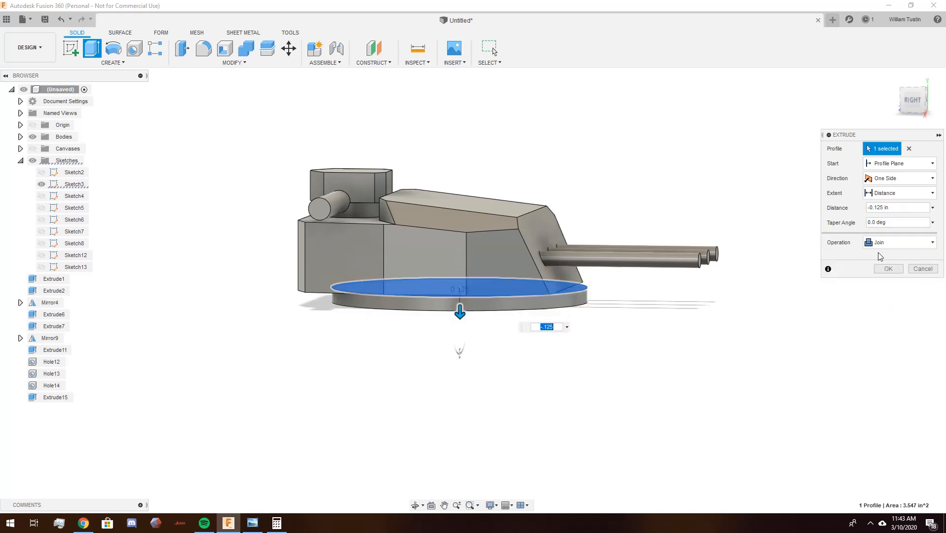
left_click(888, 268)
middle_click_drag(450, 368, 358, 384, "shift")
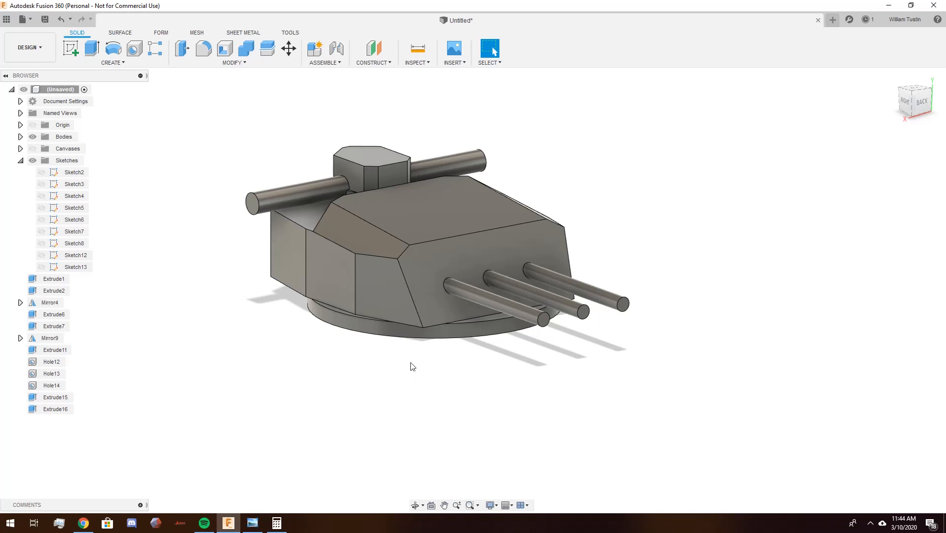
middle_click_drag(295, 204, 268, 158, "shift")
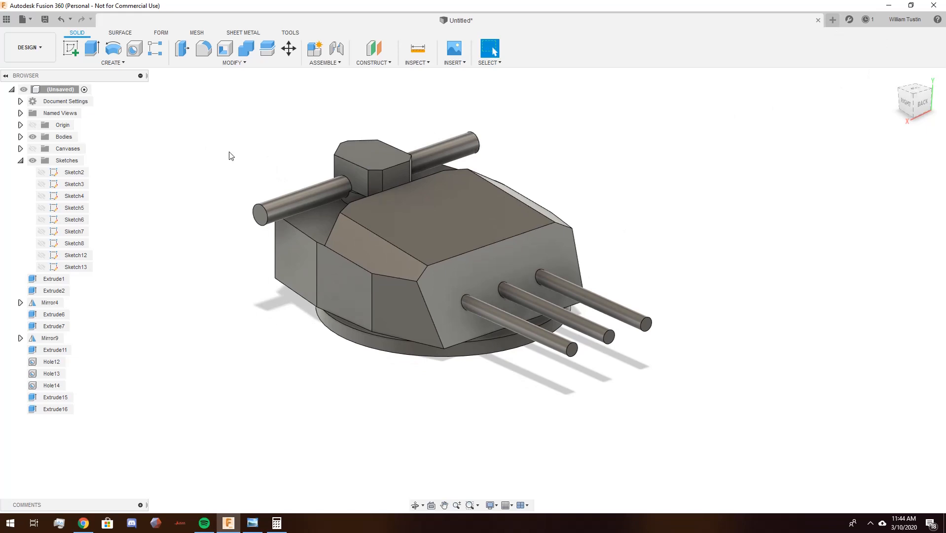
- Create an empty new design and open the Jean Bart Main Turret design from the FS Jean Bart project
left_click(832, 19)
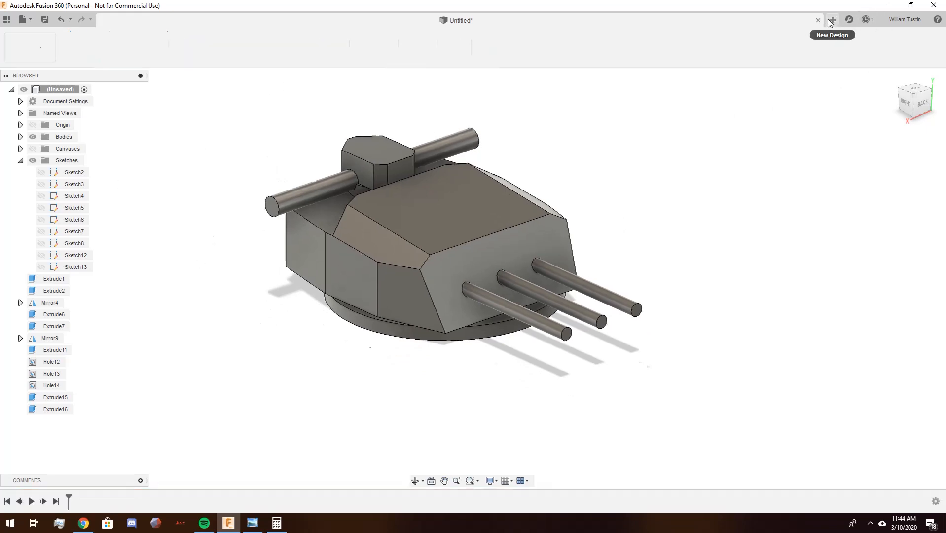
left_click(22, 21)
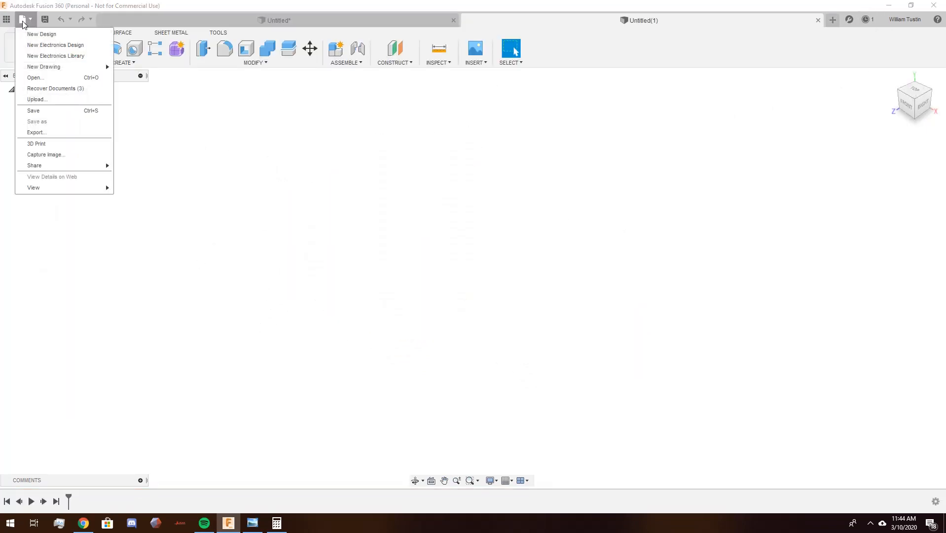
left_click(6, 19)
scroll(119, 420, "down", 3)
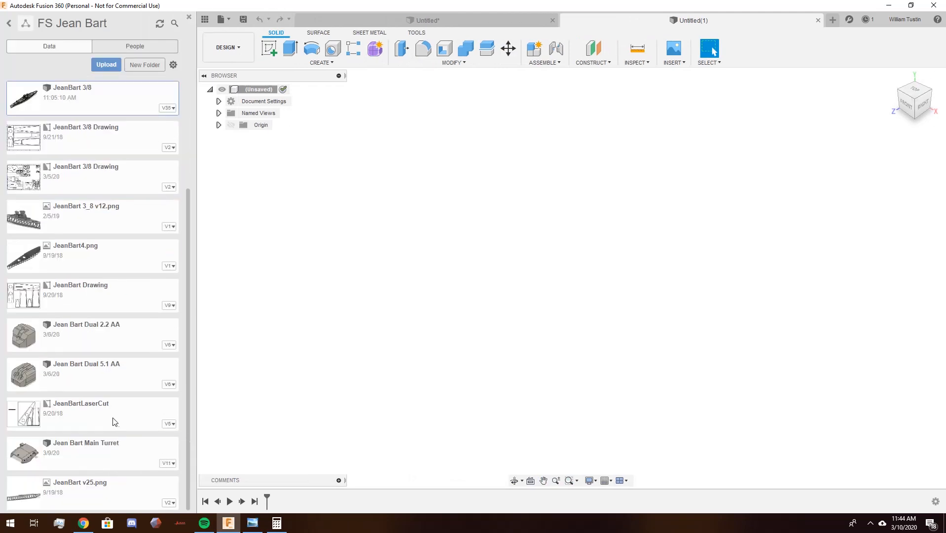
double_click(102, 444)
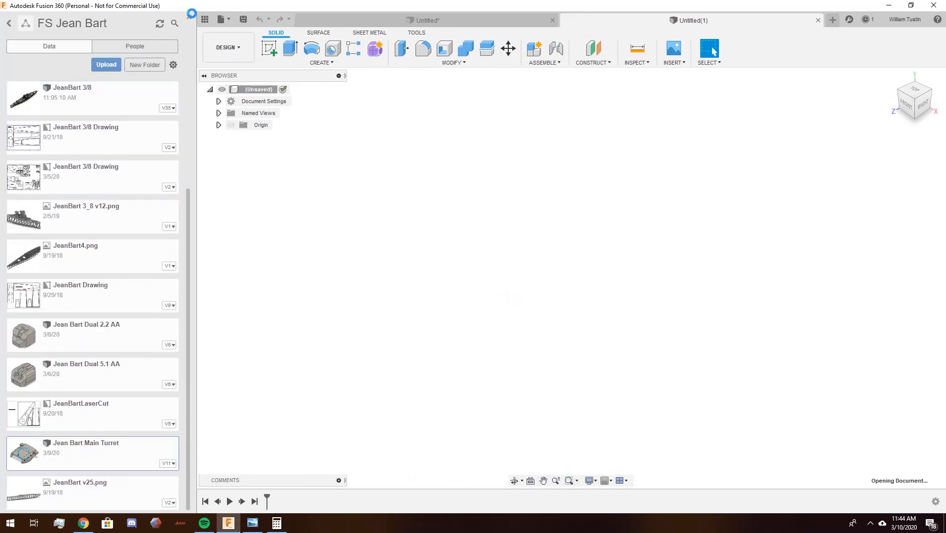
left_click(189, 19)
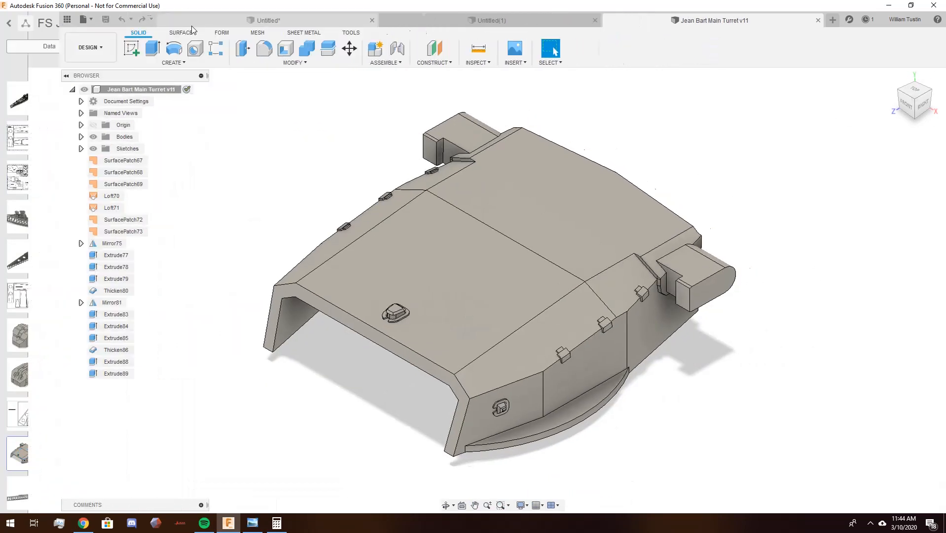
- Examine the small surface details on the Jean Bart turret, including the edge fittings and the raised roof fitting
middle_click_drag(264, 254, 205, 355, "shift")
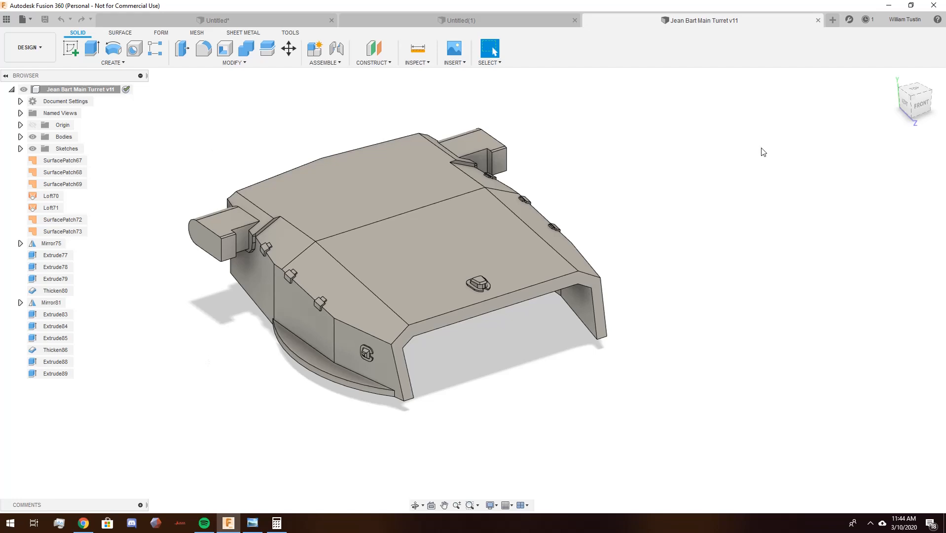
middle_click_drag(495, 138, 554, 140)
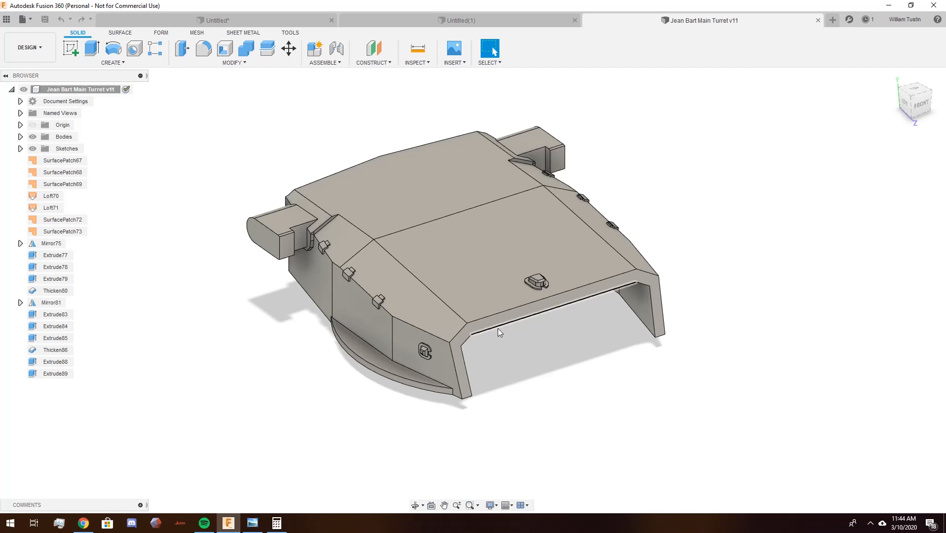
scroll(397, 328, "up", 3)
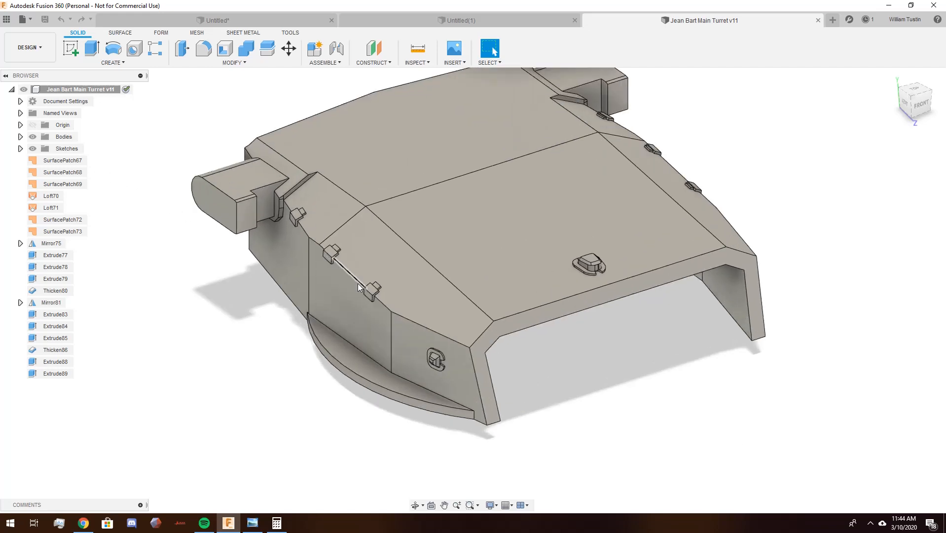
scroll(369, 290, "up", 5)
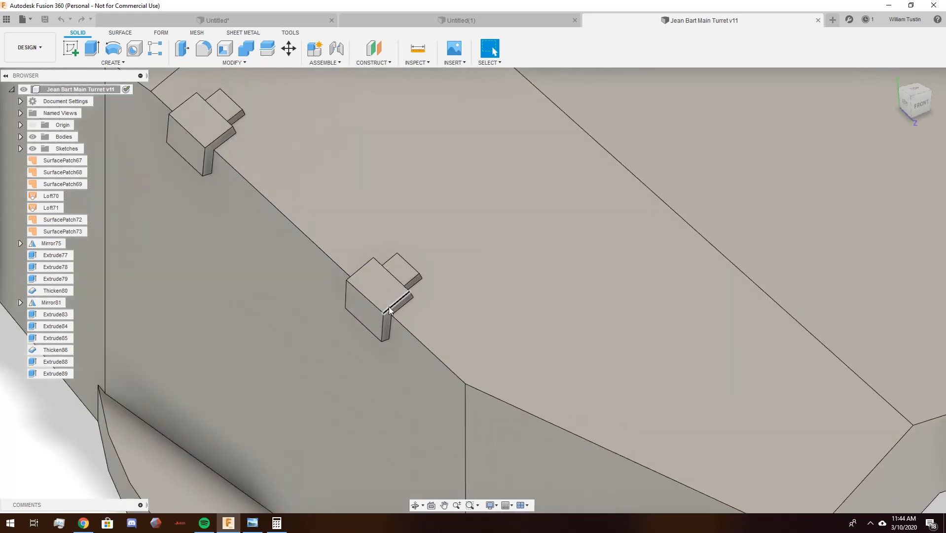
scroll(379, 326, "down", 8)
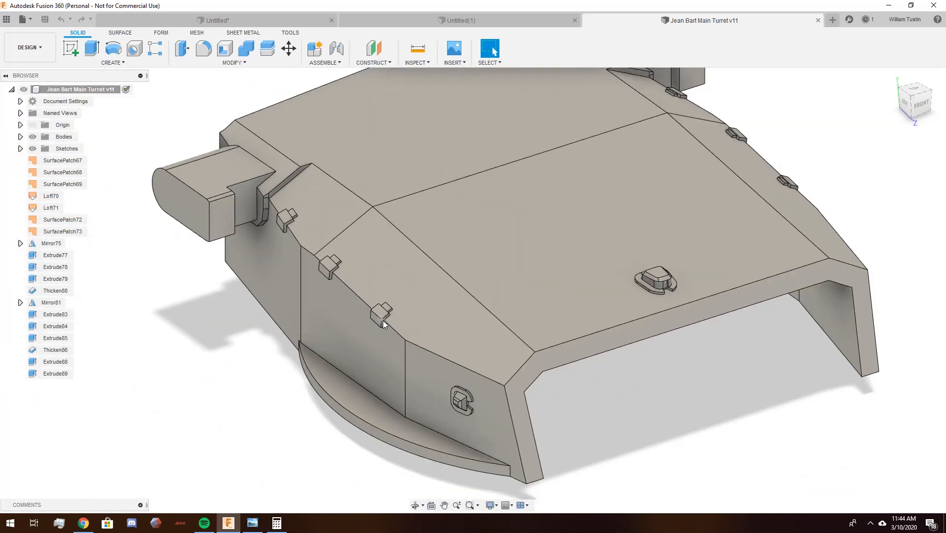
scroll(628, 306, "up", 5)
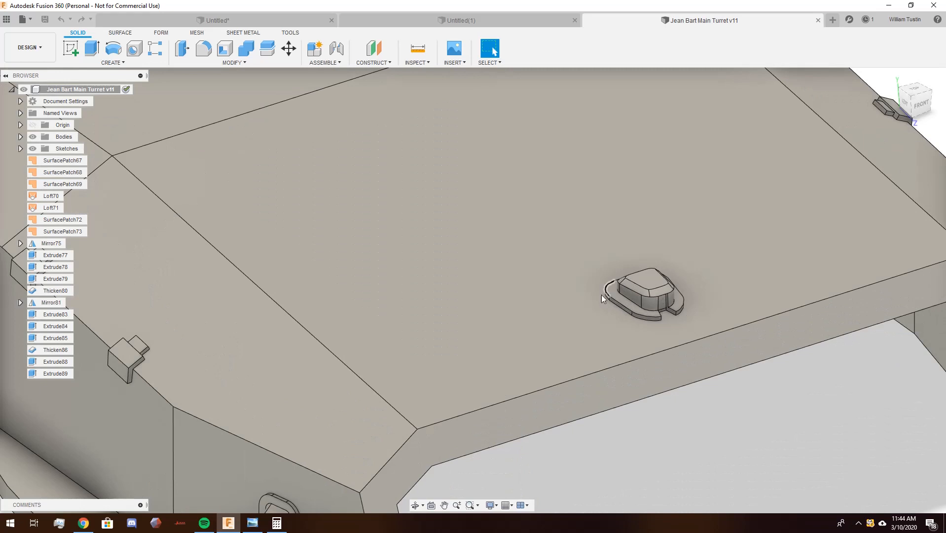
scroll(645, 320, "down", 8)
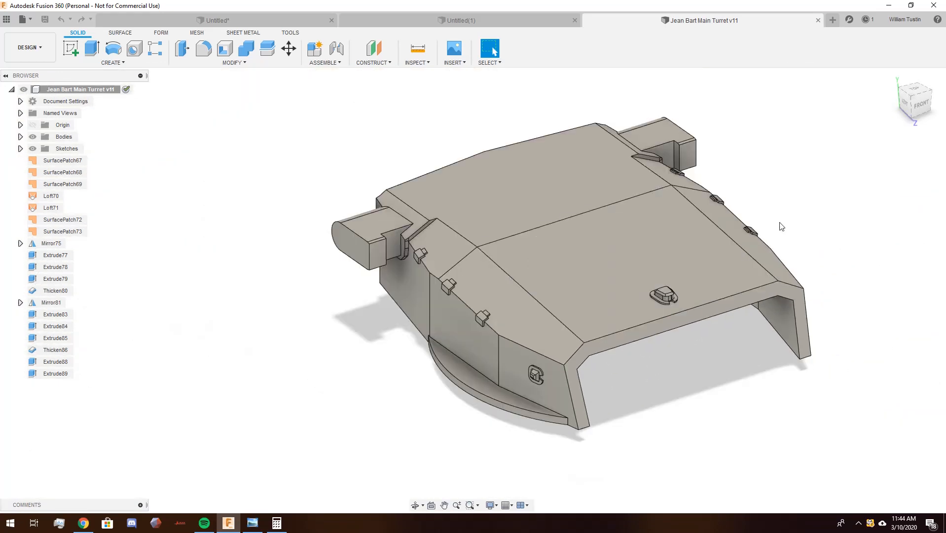
- Close the empty Untitled(1) design and return to the gun turret model
left_click(546, 20)
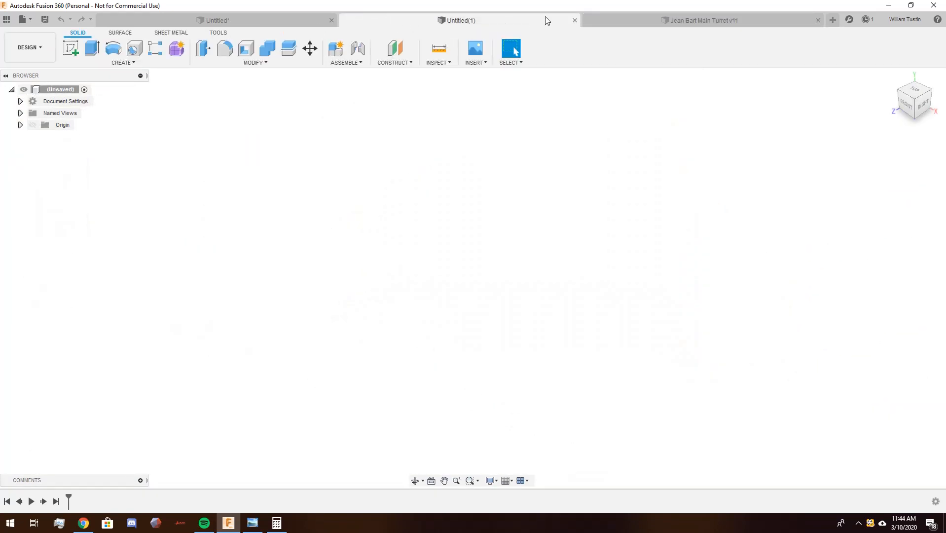
left_click(574, 20)
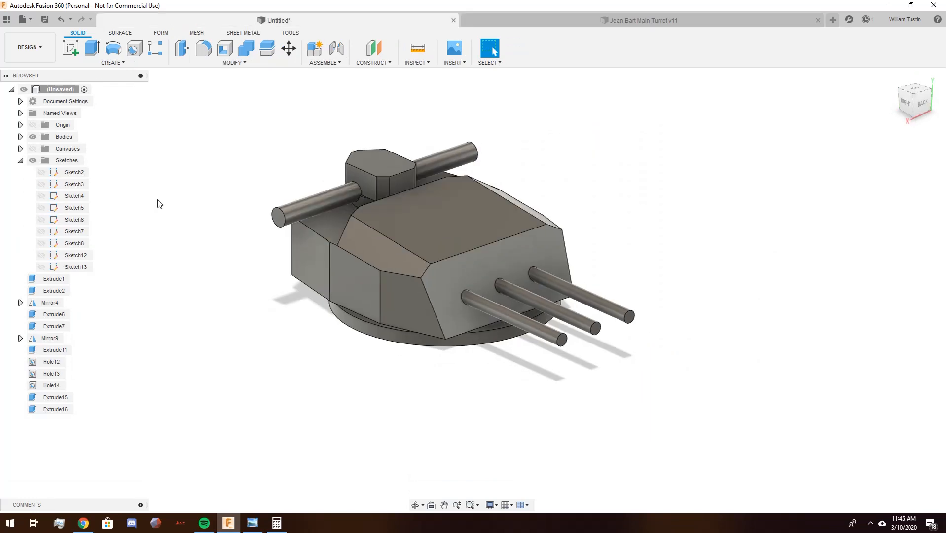
middle_click_drag(158, 202, 258, 202)
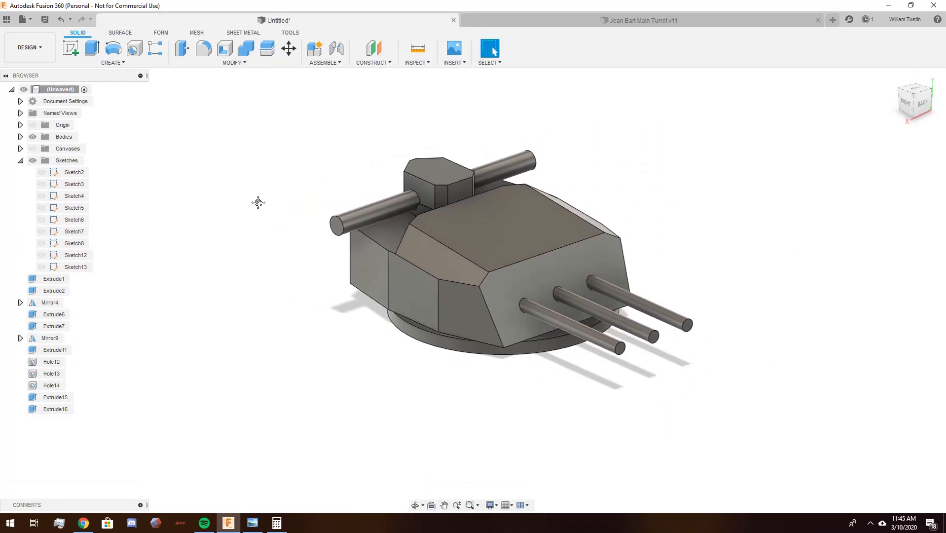